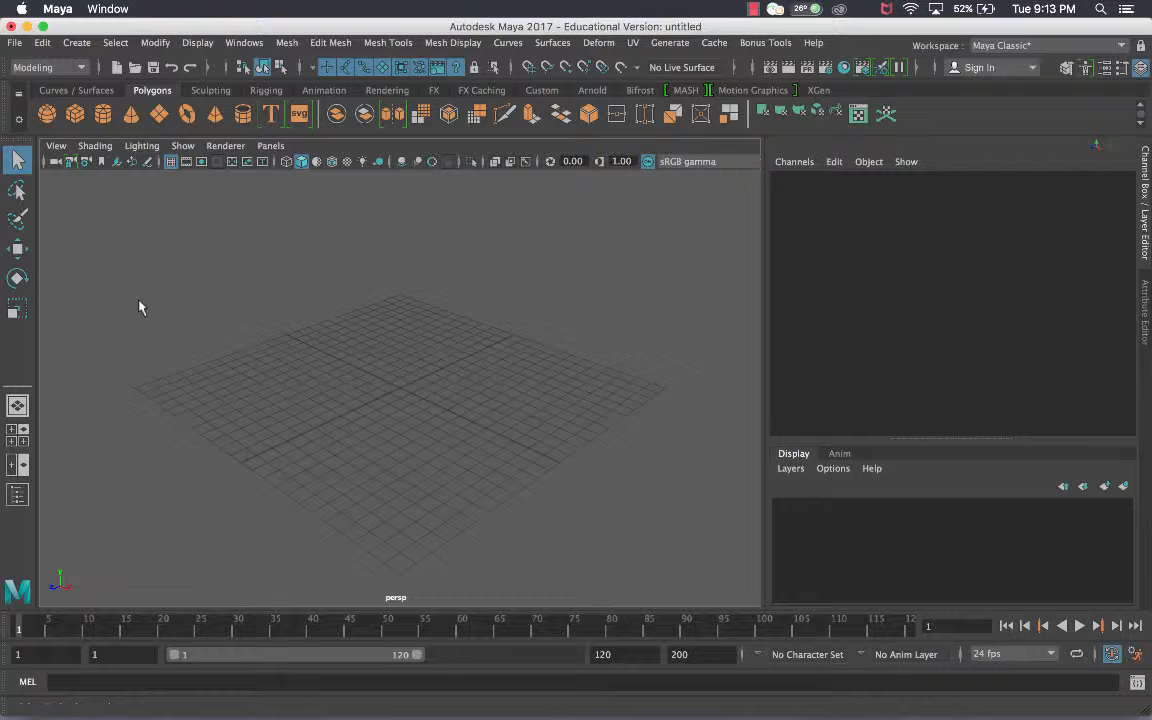
- Create a polygon cube at the origin and frame it closely in the perspective view
click(78, 115)
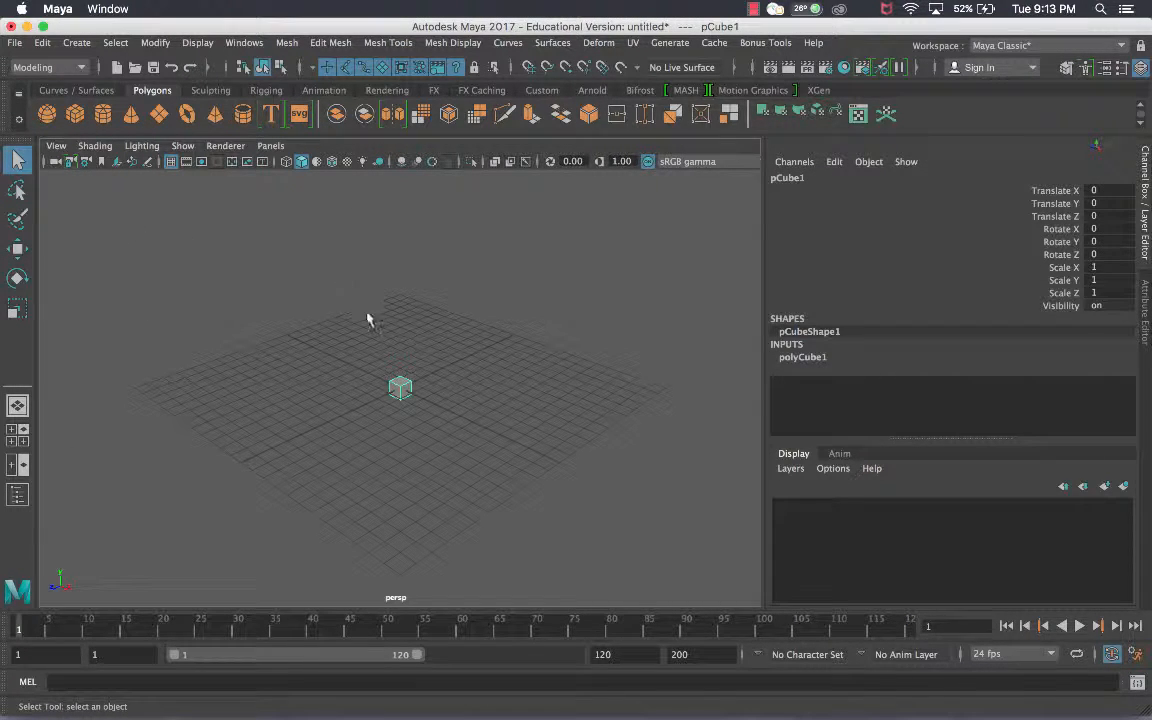
key(f)
scroll(421, 321, down, 2)
scroll(421, 321, up, 5)
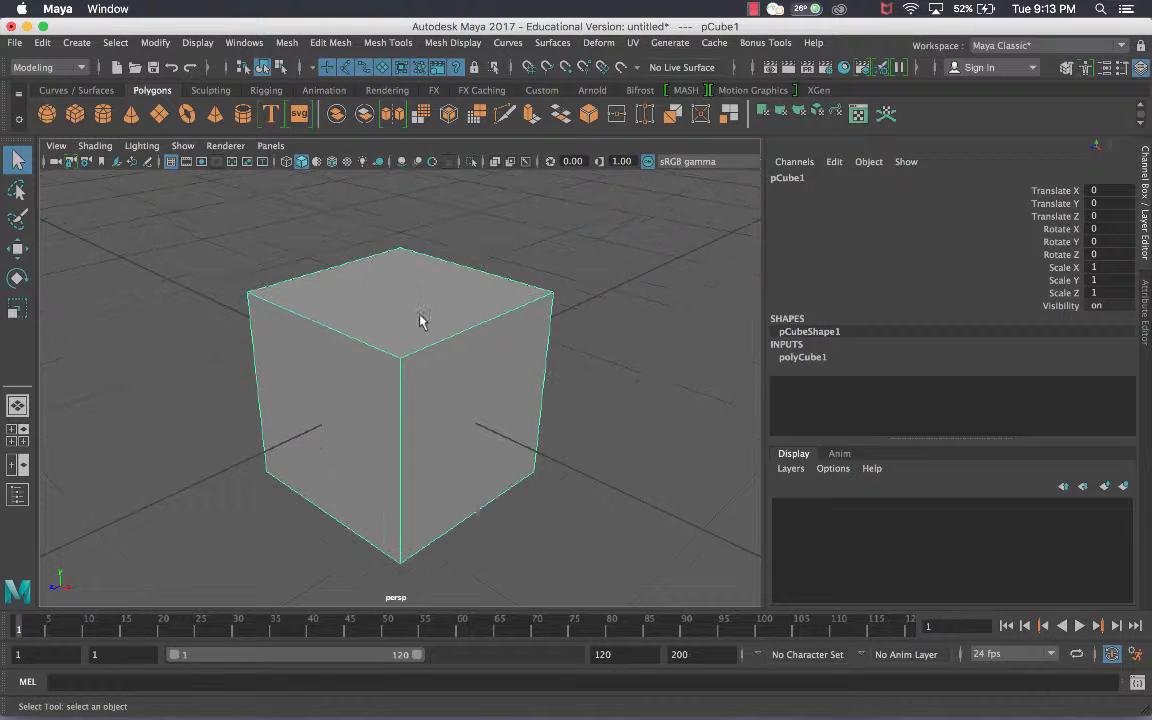
alt+drag(421, 321, 434, 285)
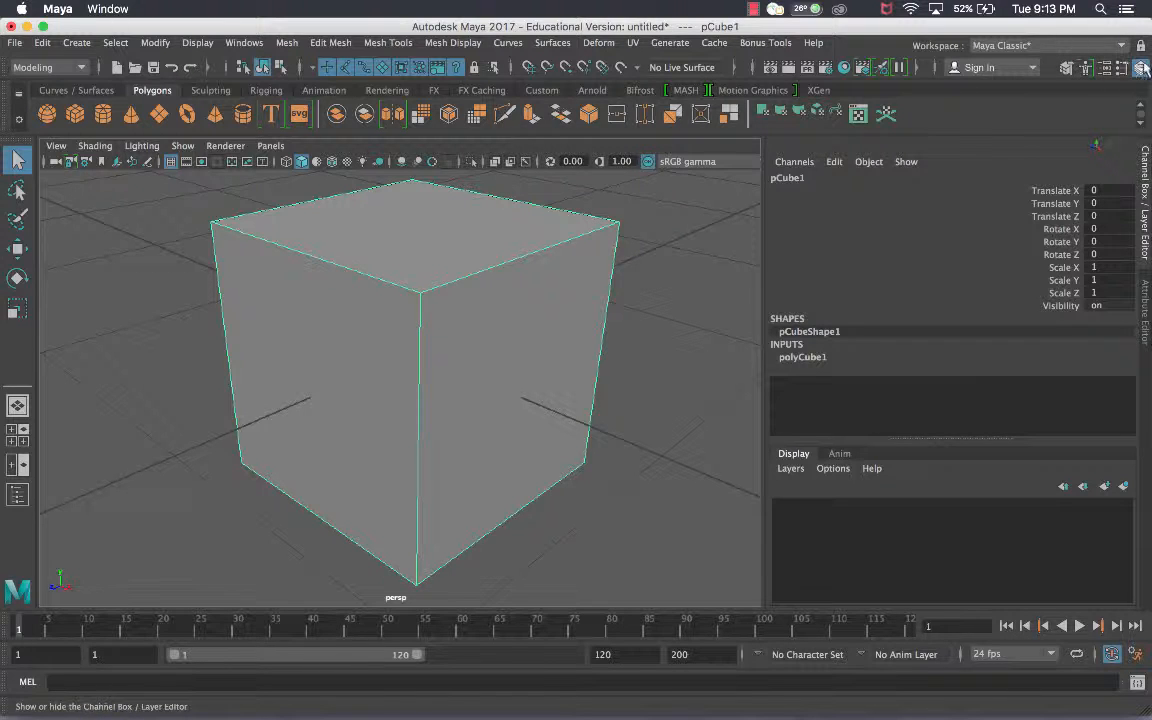
- Show the Modeling Toolkit and display the cube's attributes in the Attribute Editor next to it
click(1068, 70)
drag(340, 68, 1148, 225)
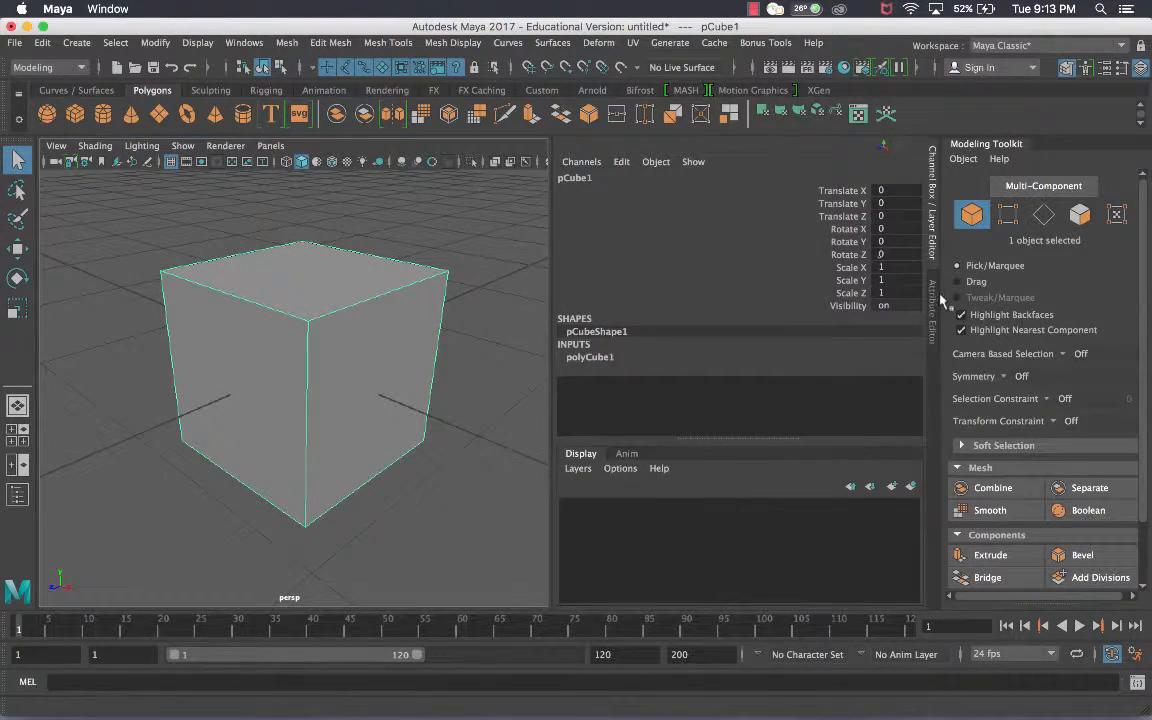
click(940, 299)
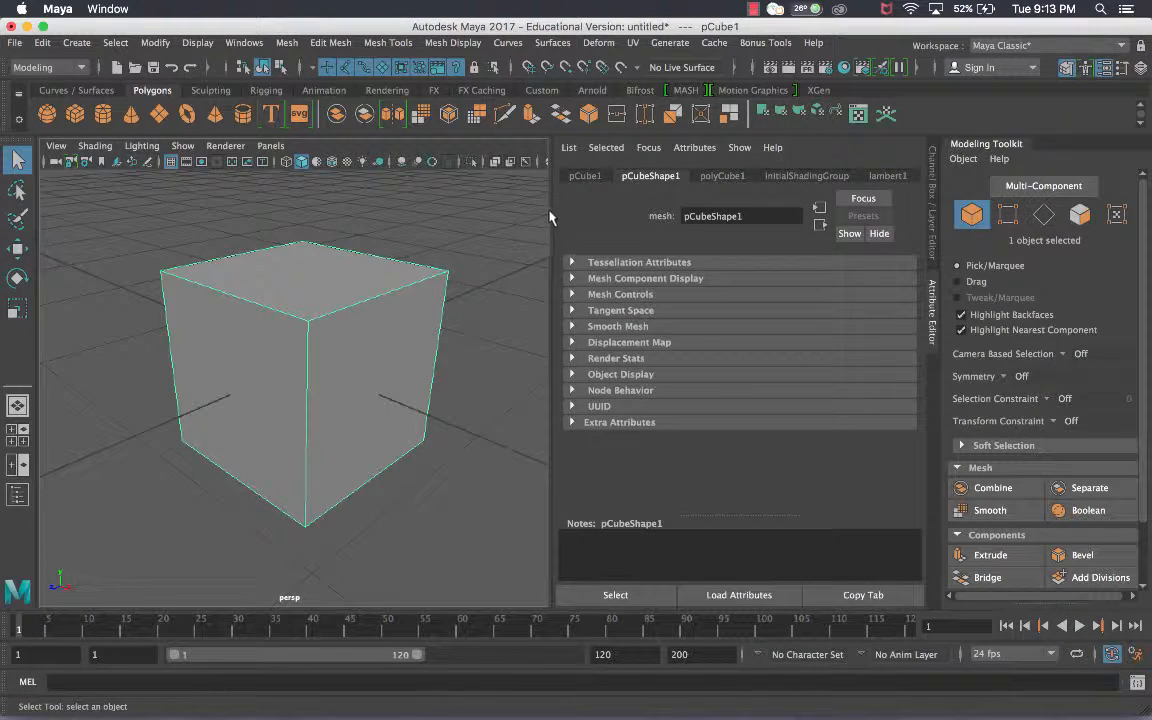
drag(551, 219, 553, 218)
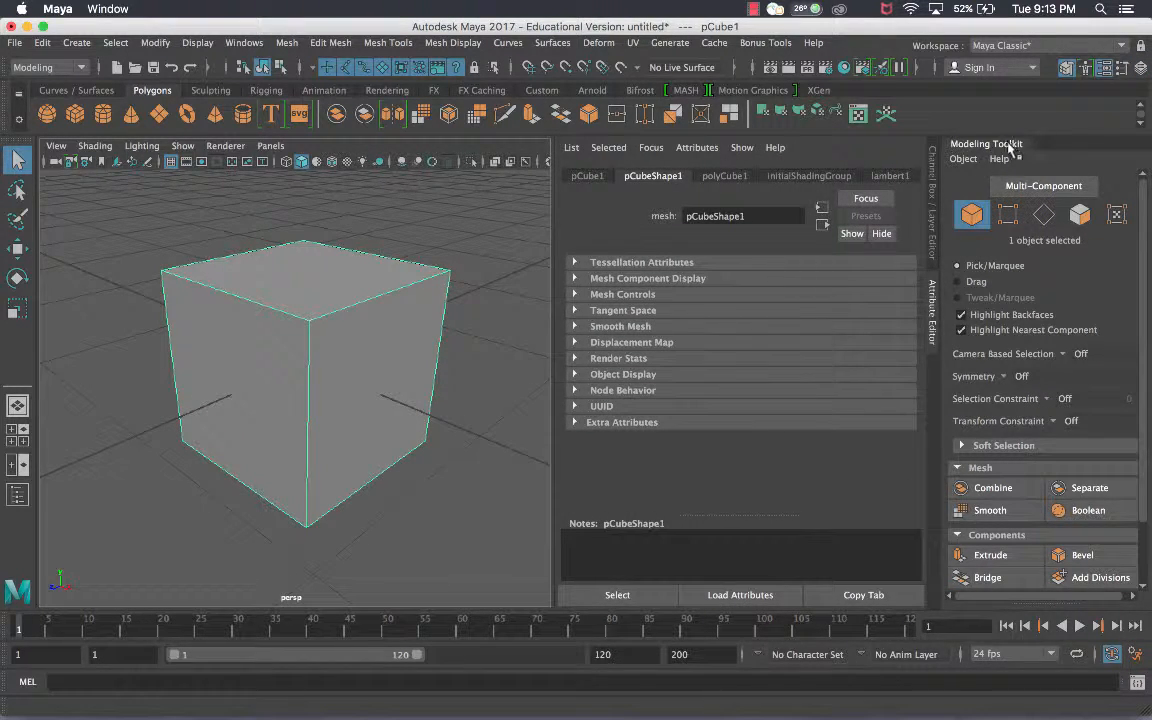
- Narrow the Channel Box panel and redock the Modeling Toolkit as a tab alongside the Channel Box and Attribute Editor
drag(1010, 147, 610, 90)
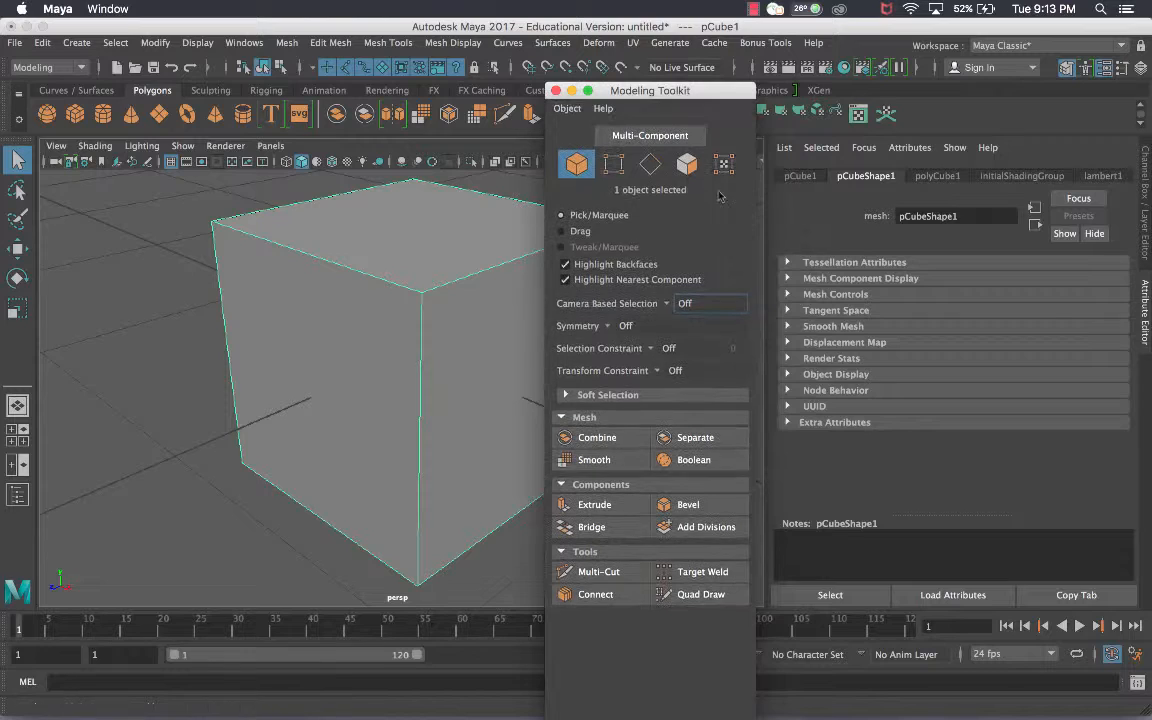
click(1147, 231)
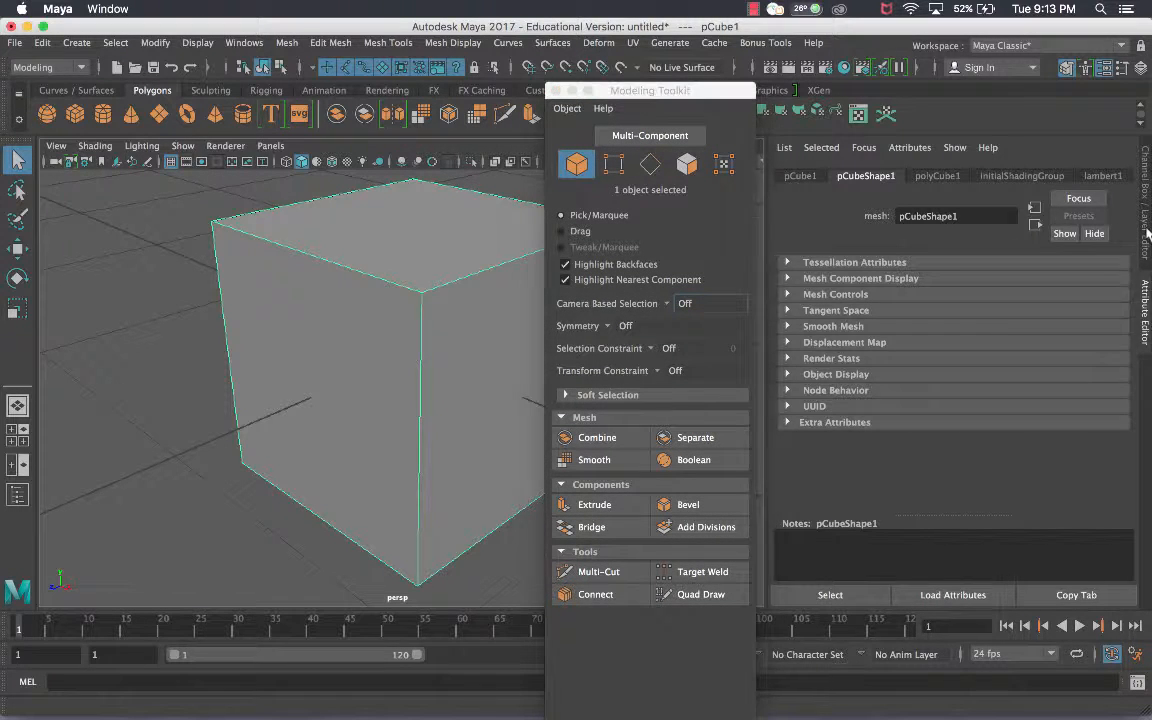
click(1147, 231)
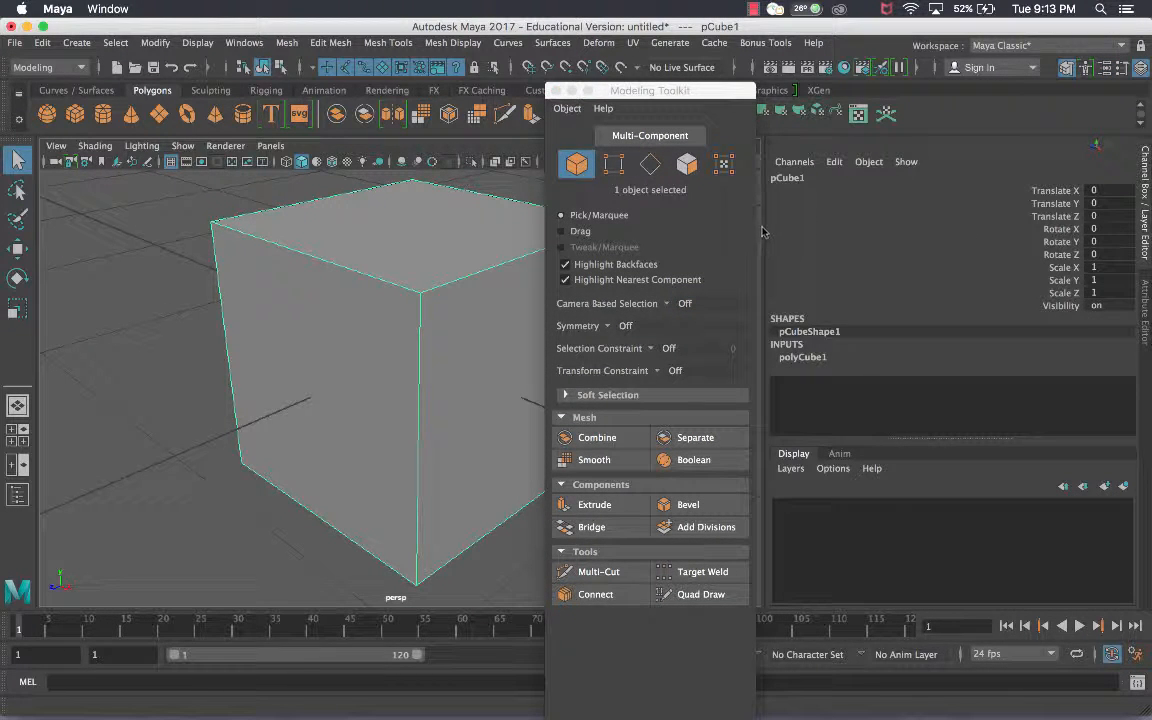
drag(762, 230, 1083, 237)
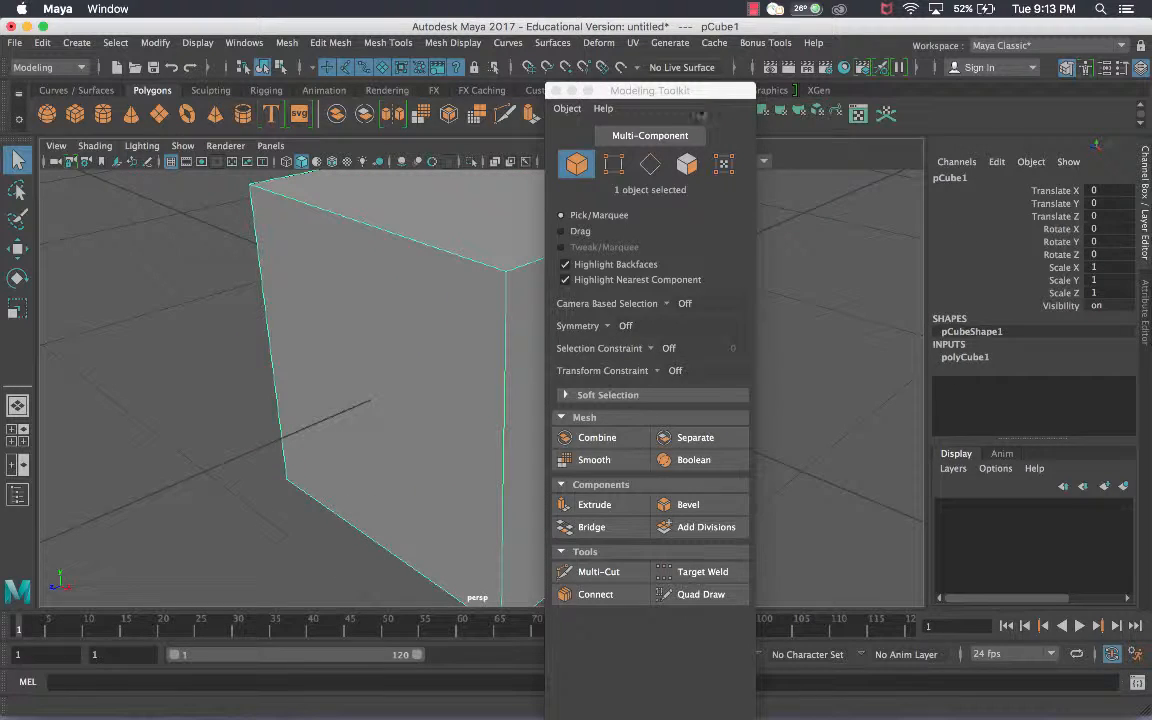
drag(680, 92, 1138, 400)
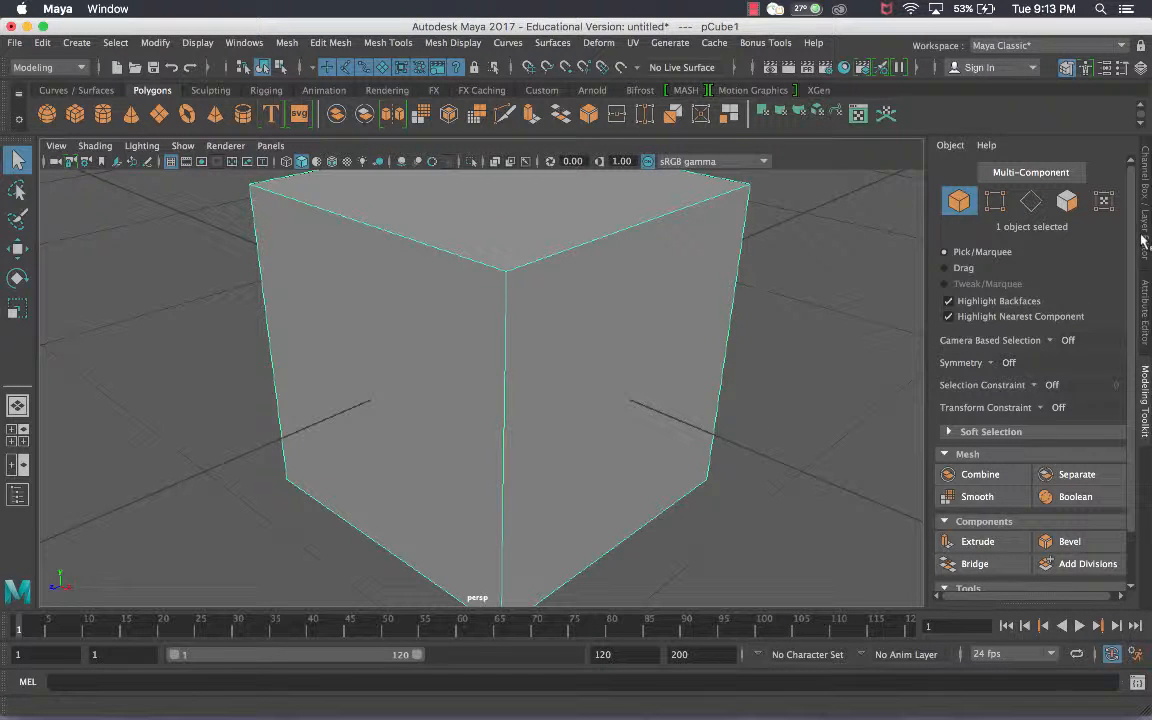
- Reselect the cube and turn on Wireframe on Shaded display in the perspective view
scroll(602, 388, down, 5)
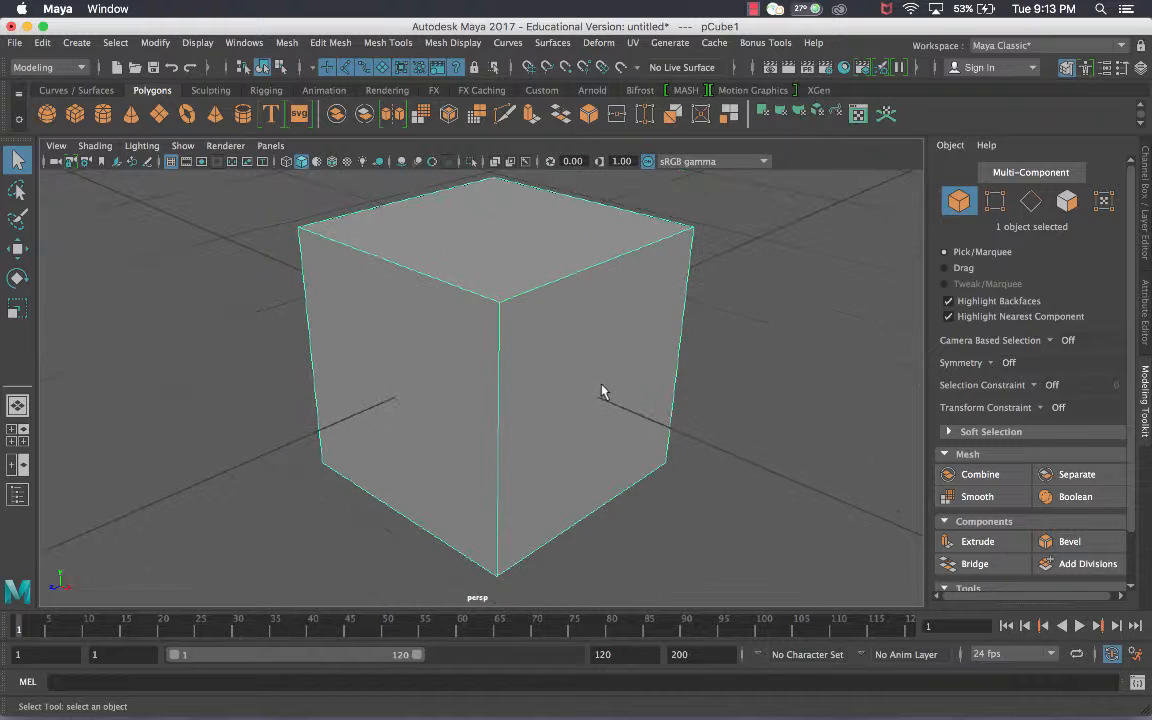
scroll(604, 391, up, 2)
click(790, 218)
click(610, 278)
alt+middle_drag(582, 289, 586, 307)
click(335, 164)
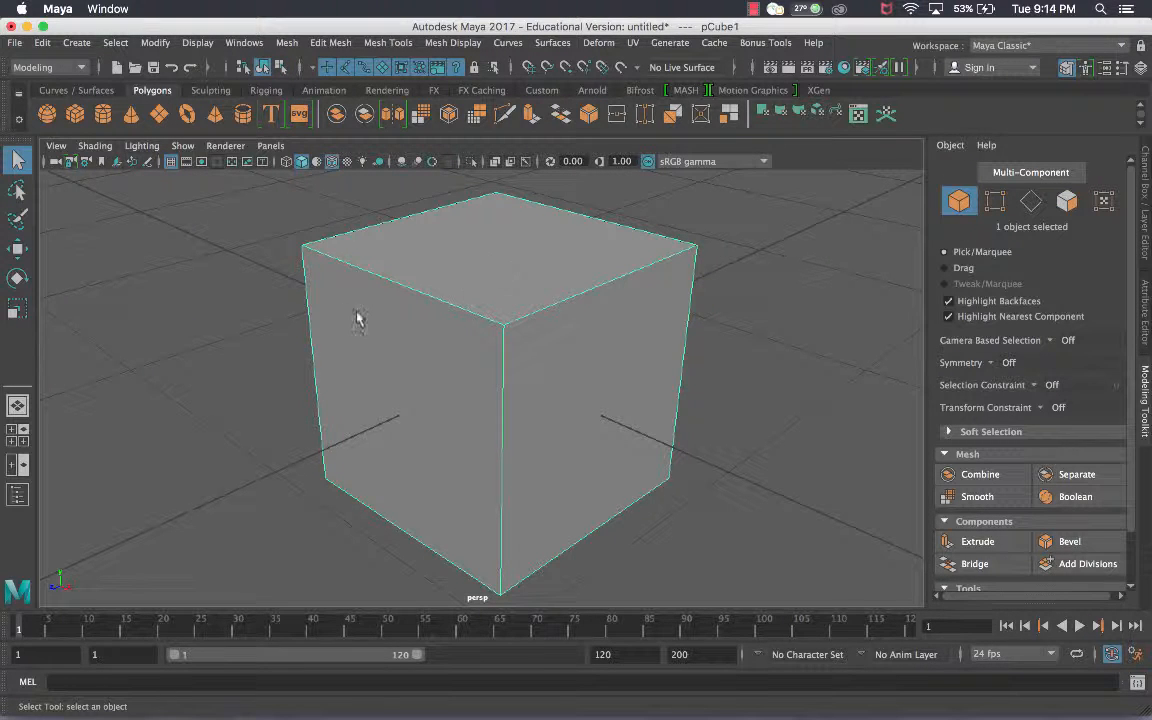
- Switch to vertex selection, try moving the two upper vertices of the cube's left-facing side inward, and undo the move
right_click(585, 263)
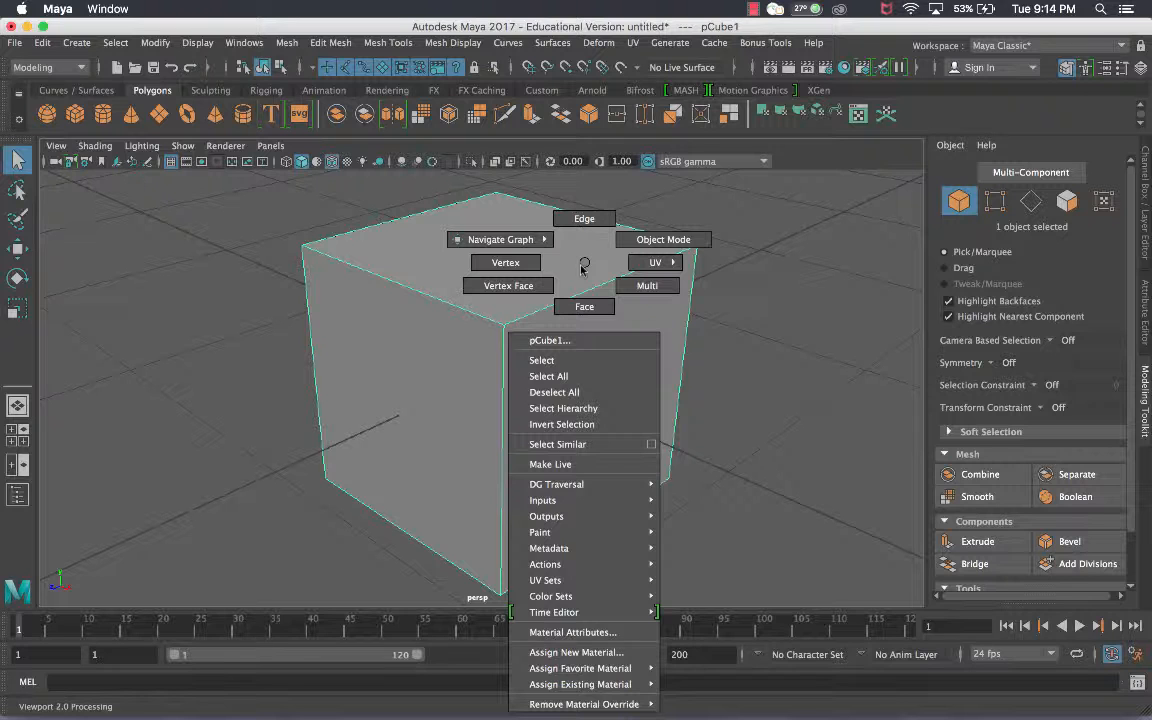
right_drag(582, 268, 586, 266)
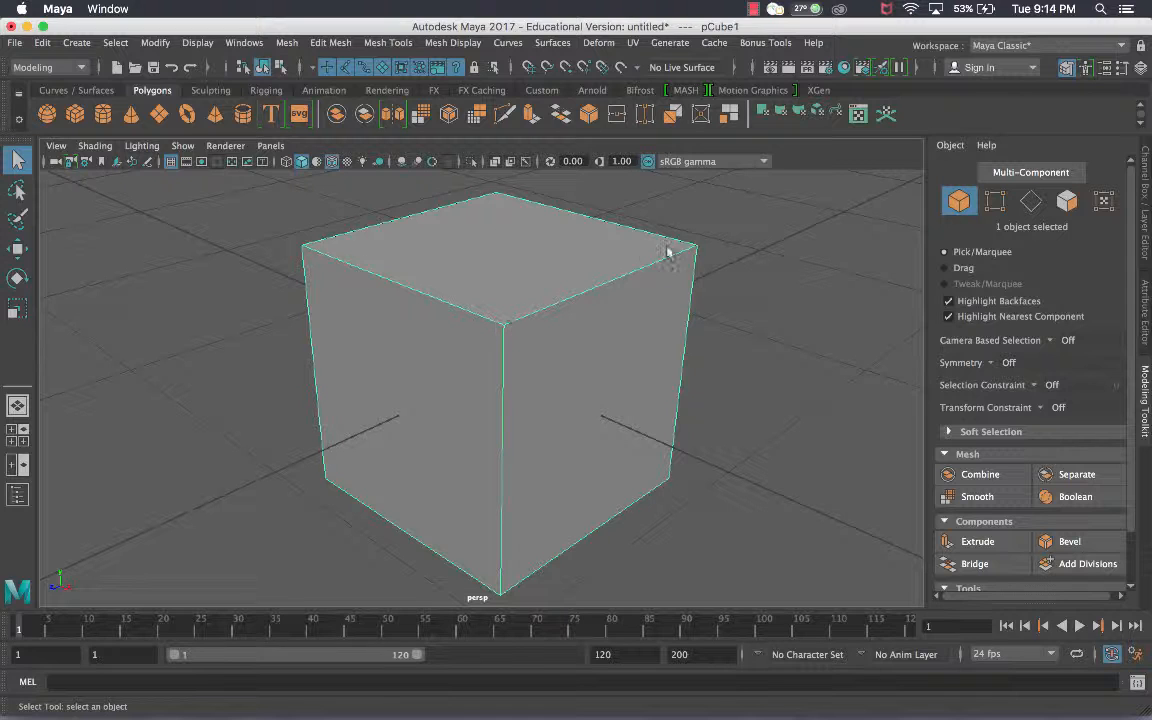
click(994, 202)
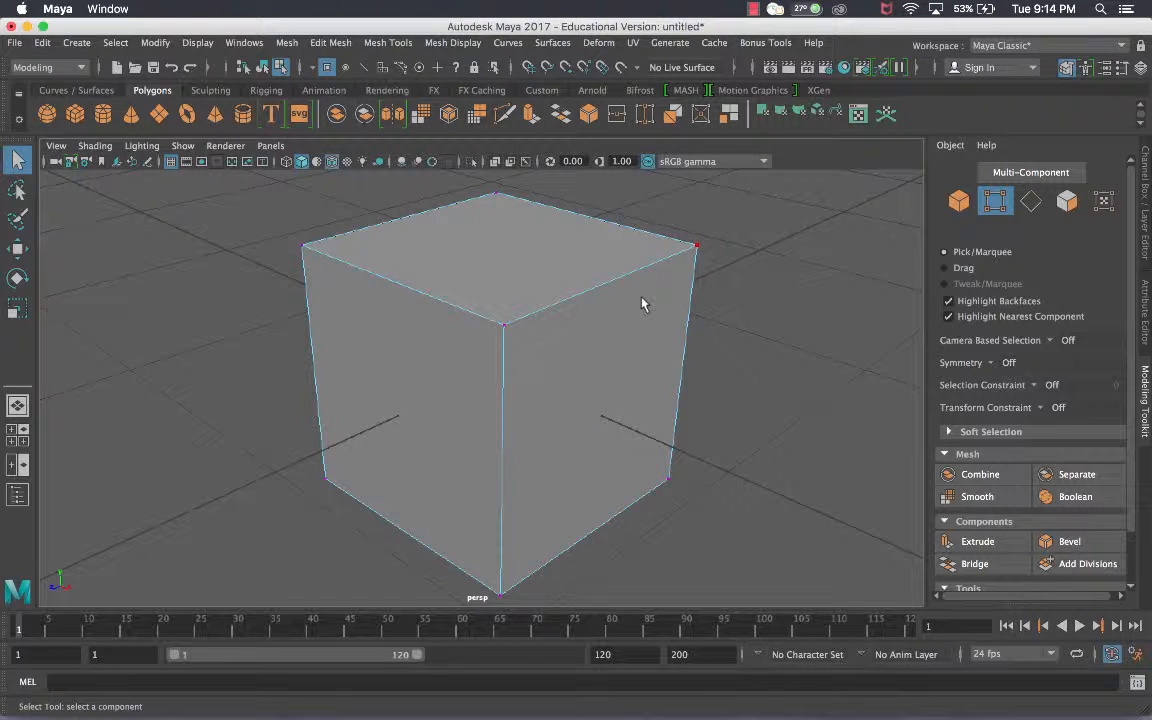
click(512, 326)
shift+click(312, 247)
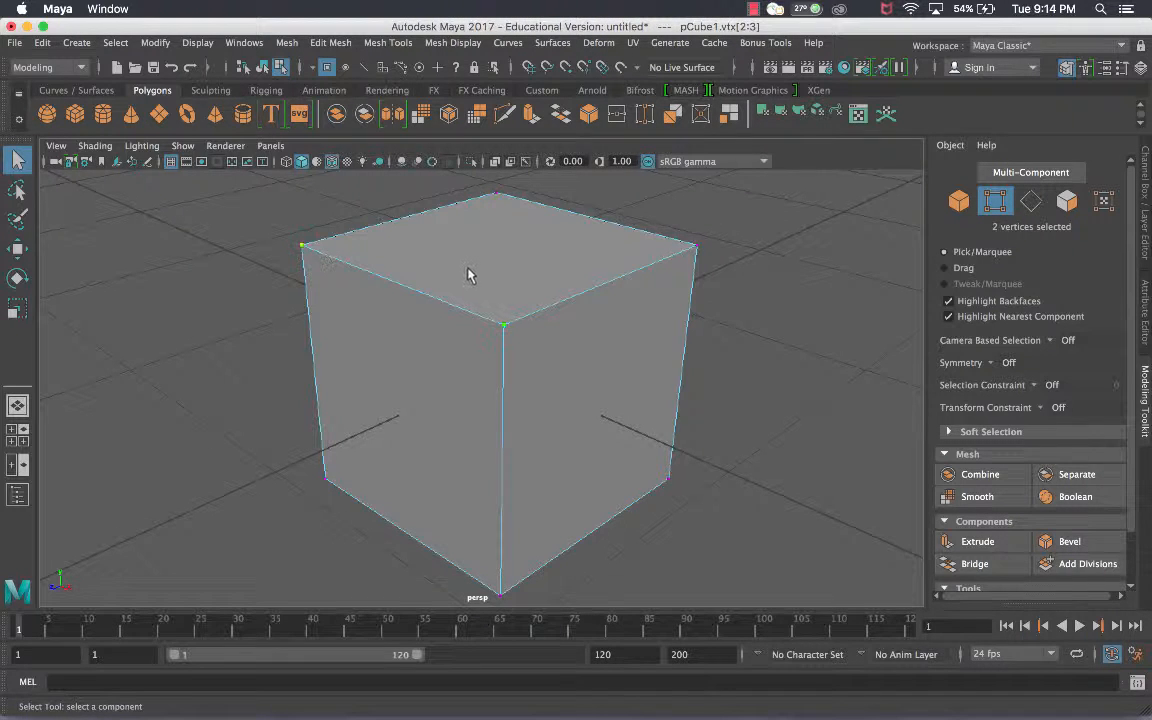
key(w)
drag(376, 286, 471, 258)
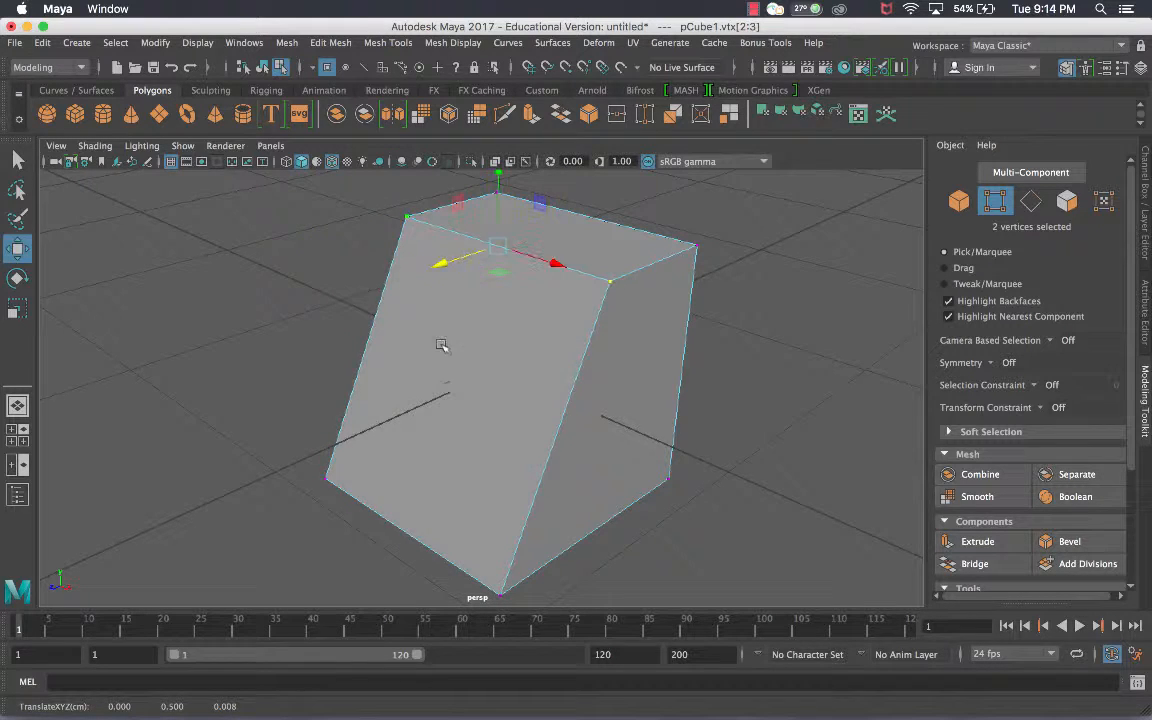
key(super+z)
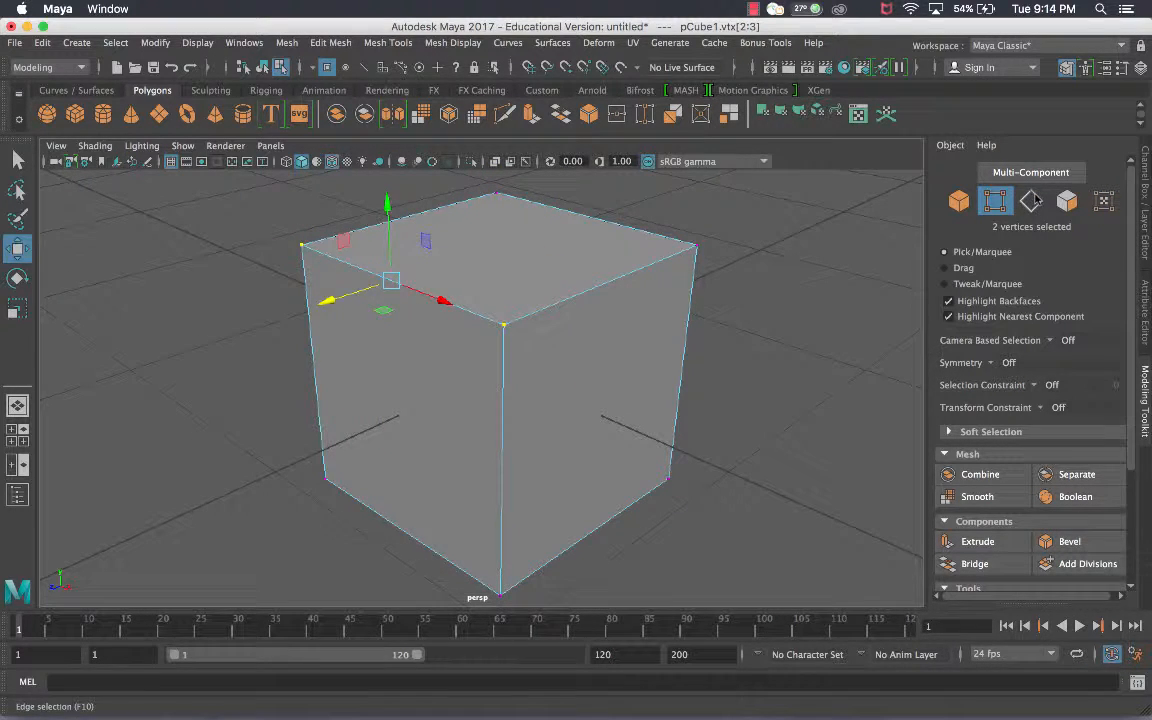
- Switch to edge selection and select several of the cube's edges one at a time, ending with the top edge of the right-facing side
key(F10)
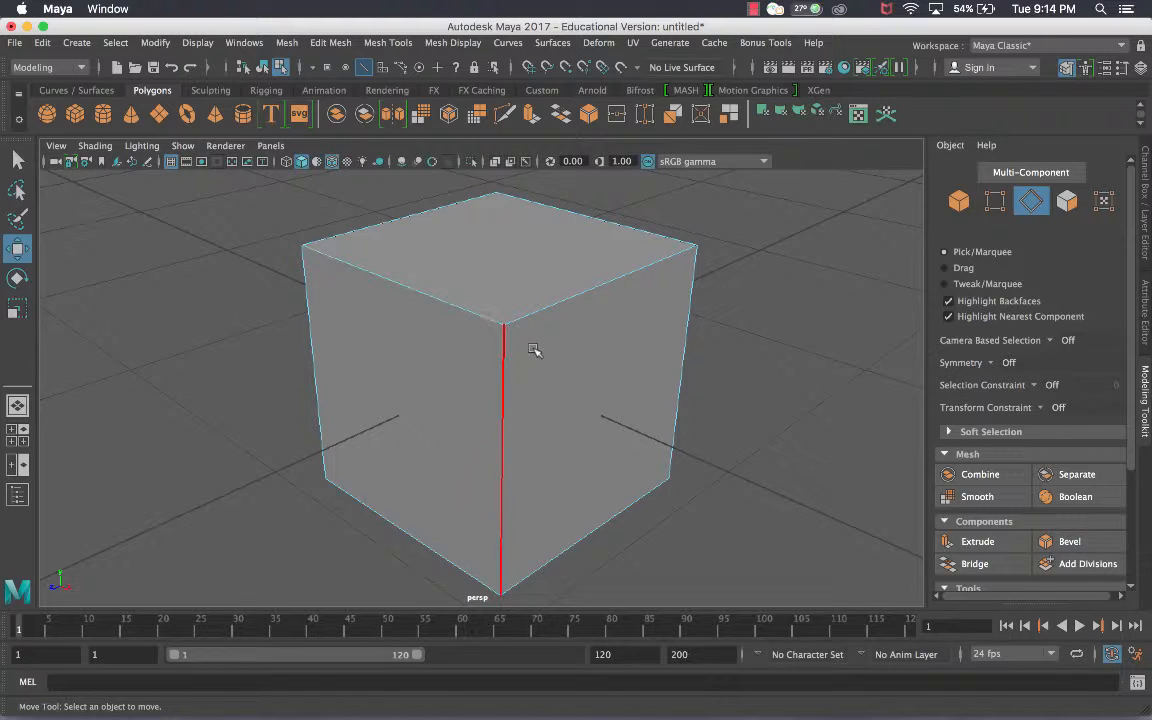
click(585, 303)
click(691, 354)
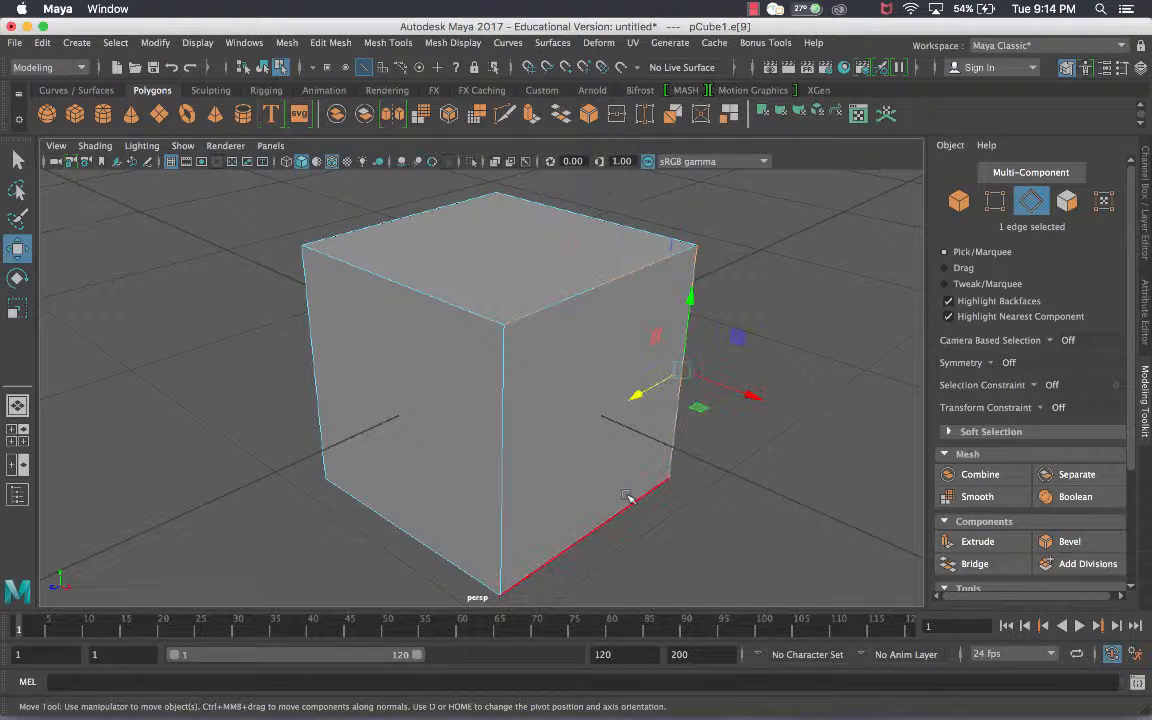
click(608, 510)
click(503, 483)
click(540, 307)
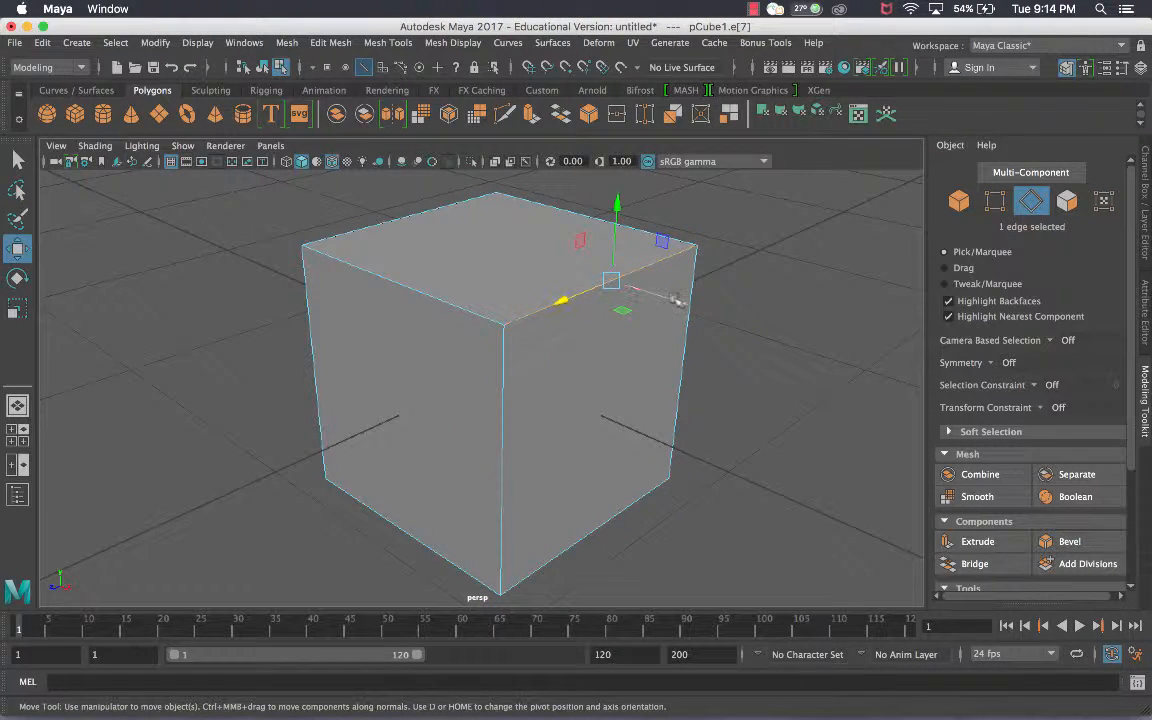
- Switch to face selection and select the cube's top and side faces one at a time, ending with the right-facing side
click(1068, 202)
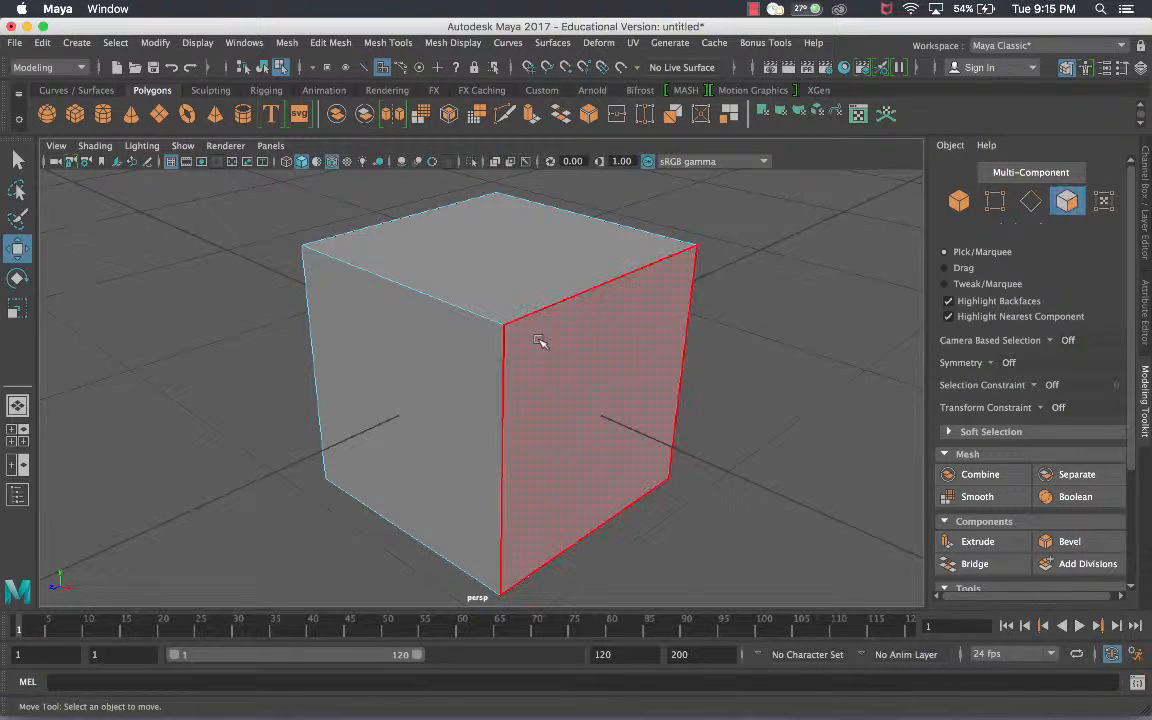
click(427, 249)
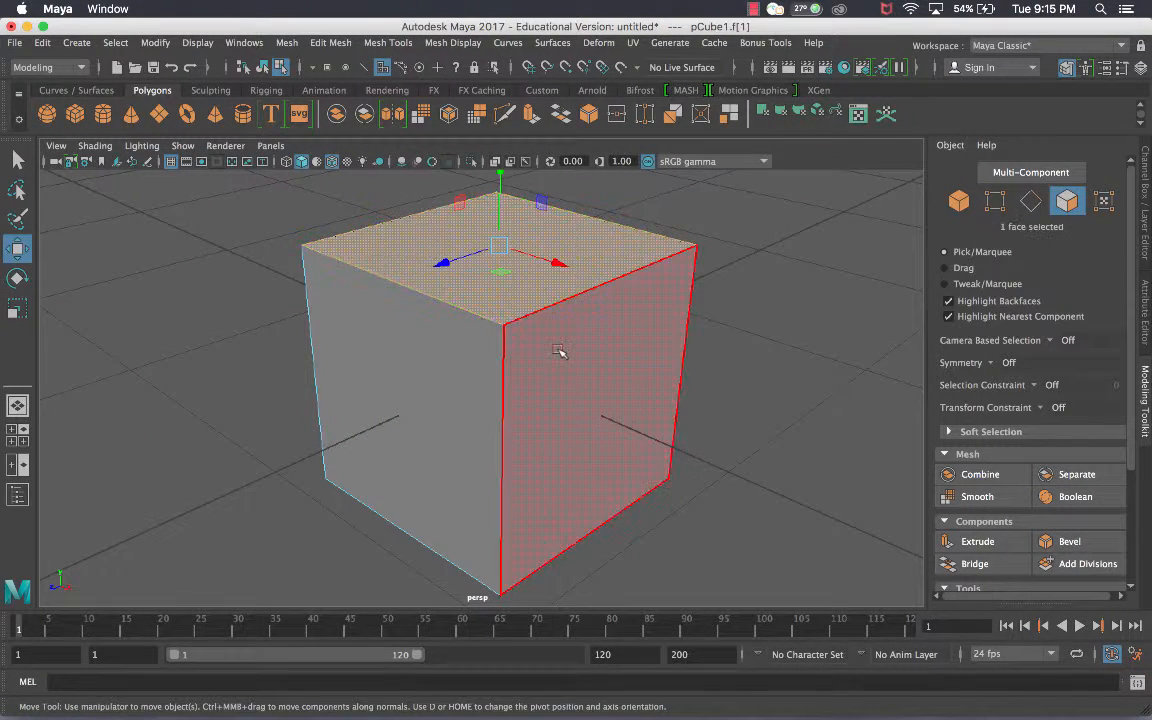
click(561, 350)
click(463, 406)
click(475, 277)
alt+drag(475, 277, 423, 340)
click(422, 339)
click(668, 255)
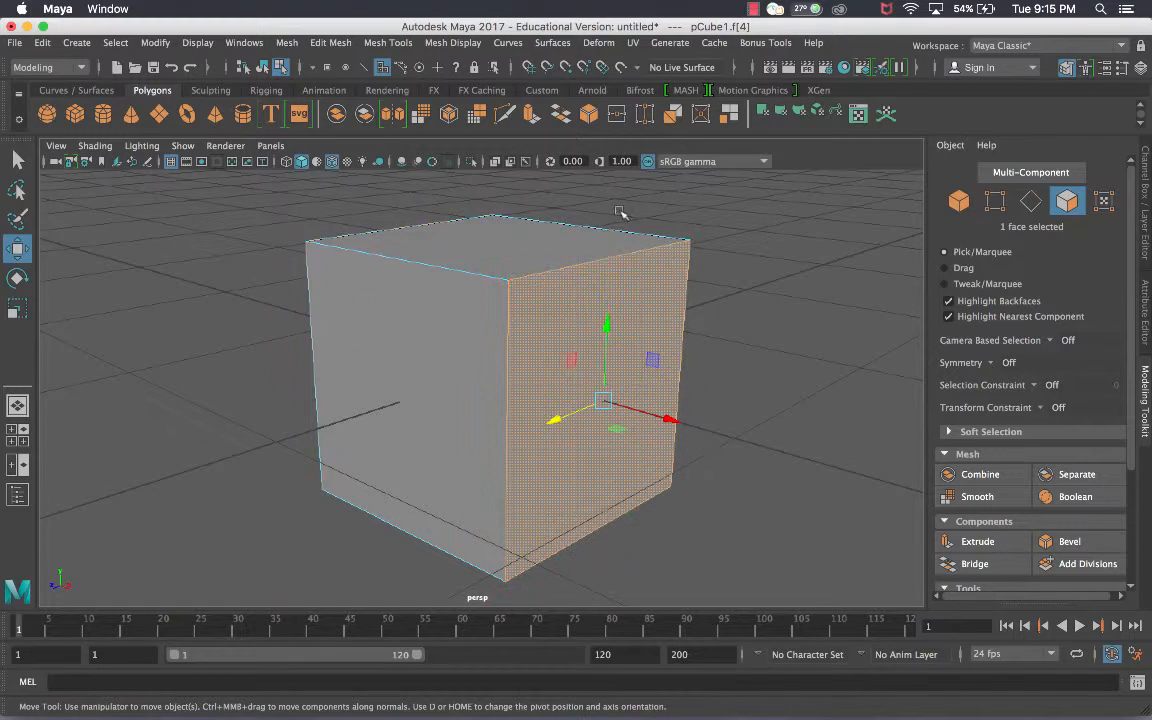
- View the component marking menu on the cube's top face, close it, and clear the face selection
right_click(516, 264)
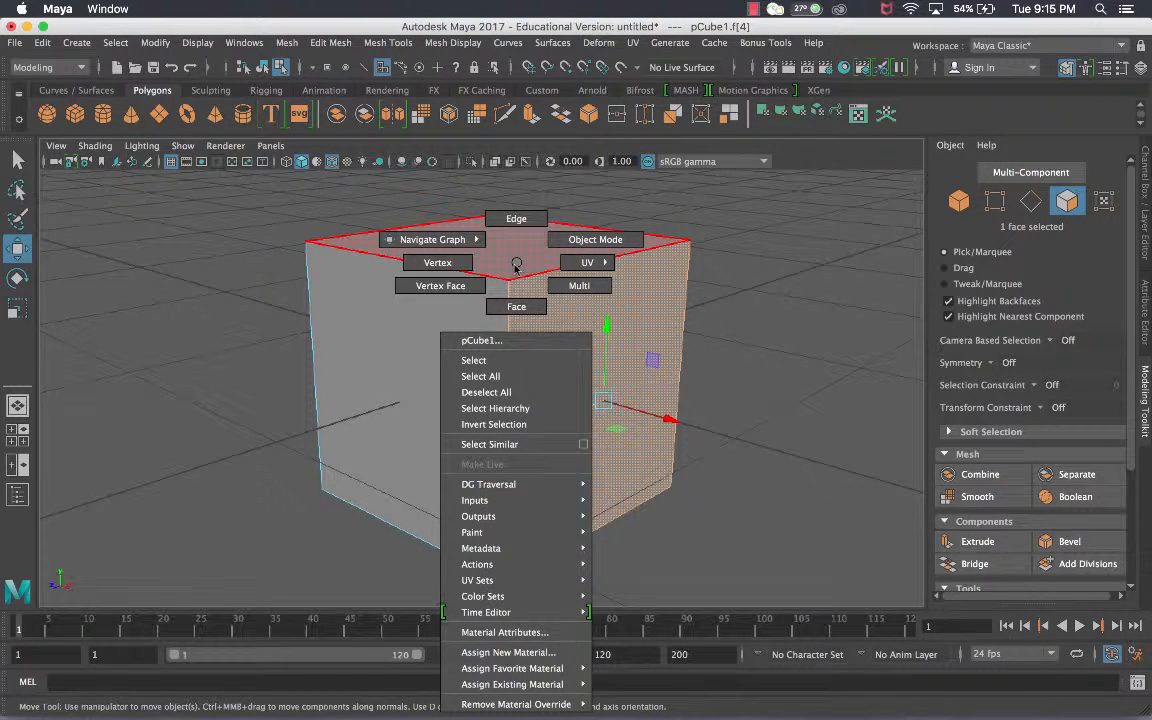
right_drag(516, 267, 517, 265)
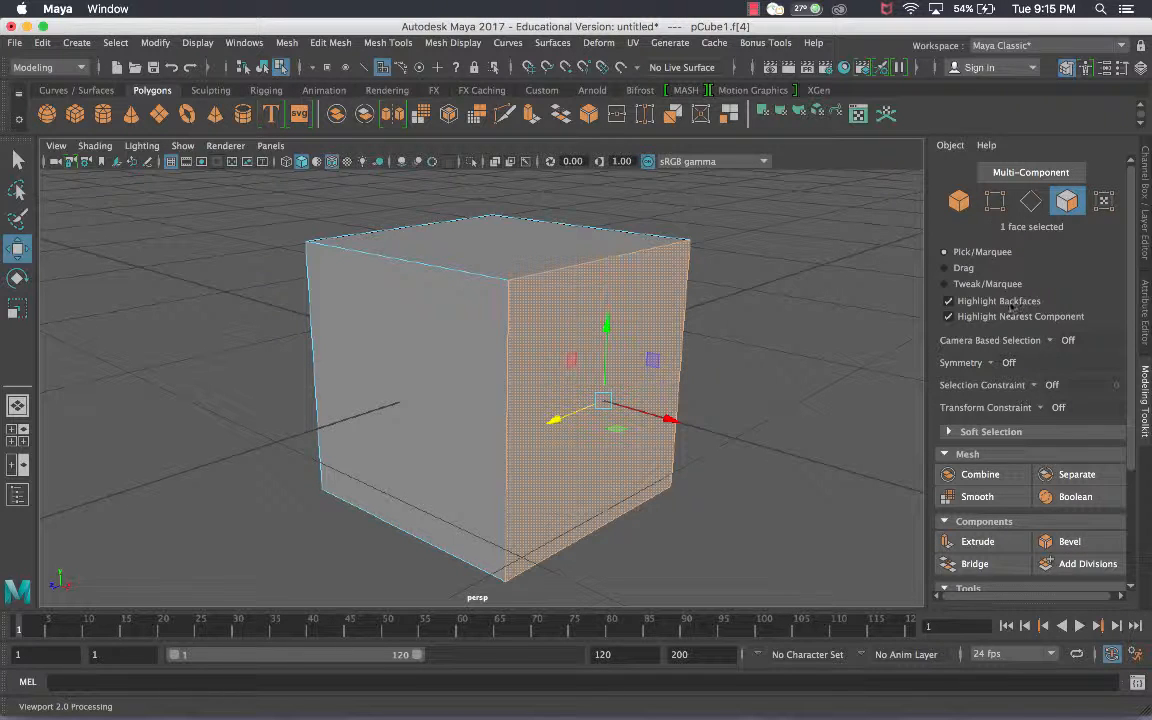
click(848, 366)
click(668, 346)
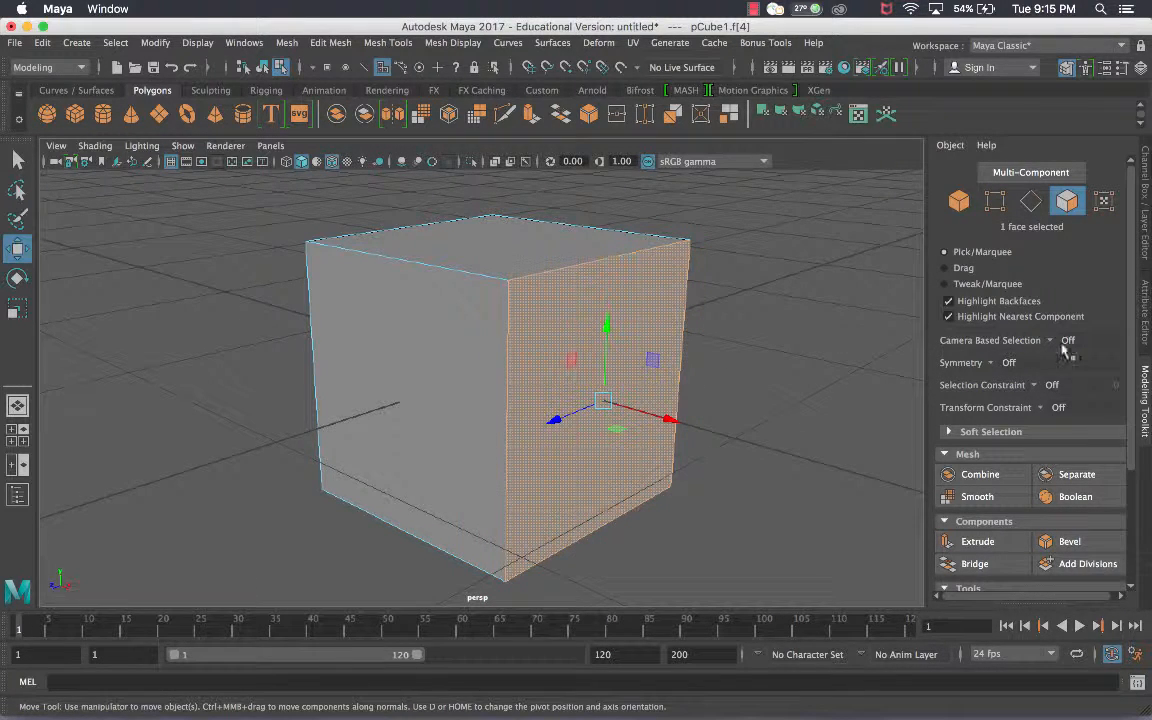
click(787, 299)
- Marquee-select the faces of the whole cube with Camera Based Selection off and clear the selection
alt+drag(726, 320, 721, 317)
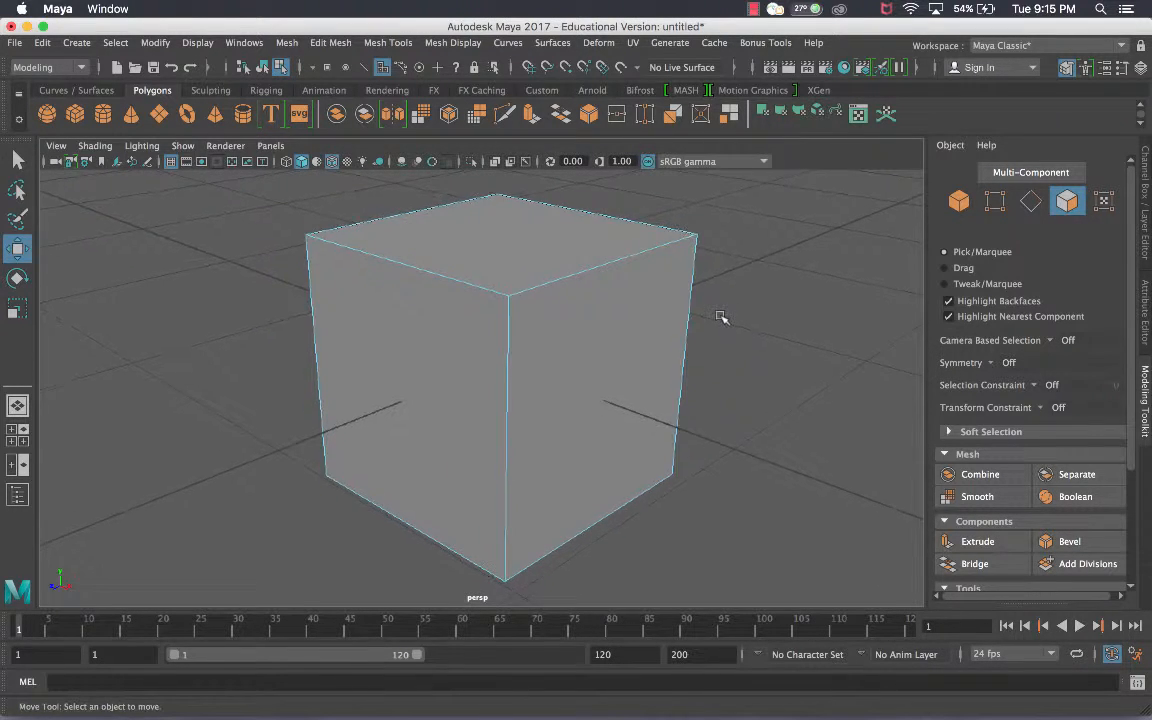
scroll(719, 318, down, 3)
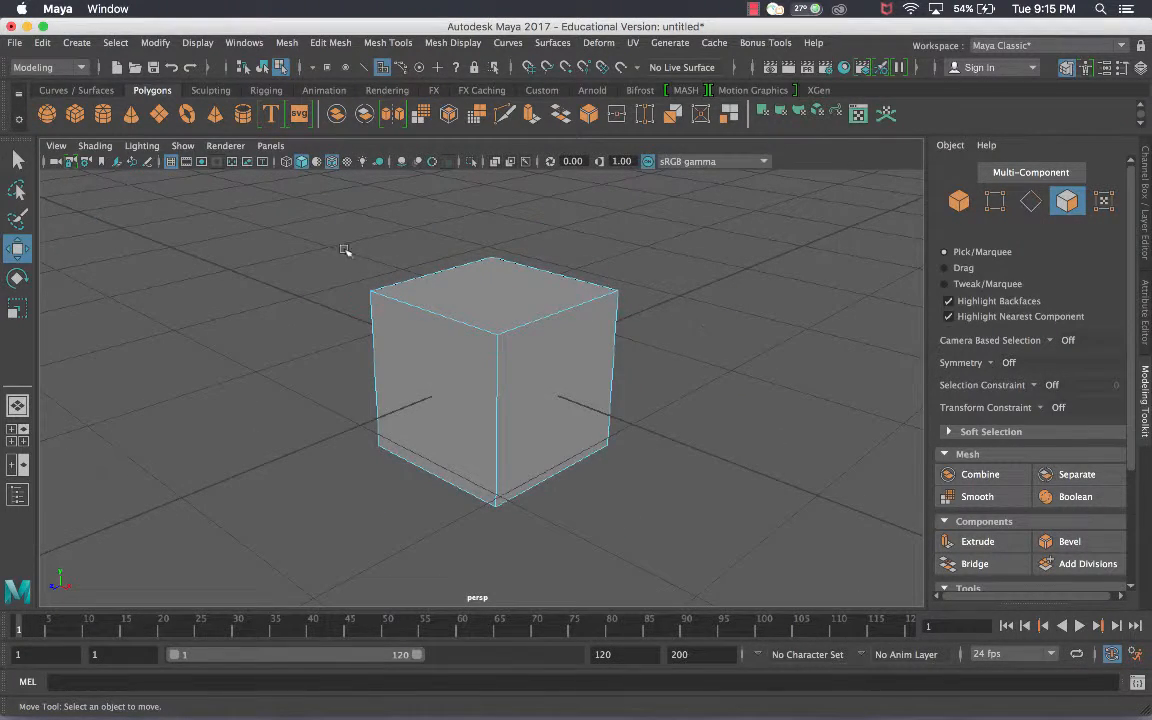
drag(263, 193, 736, 548)
alt+drag(297, 302, 483, 211)
drag(284, 204, 709, 535)
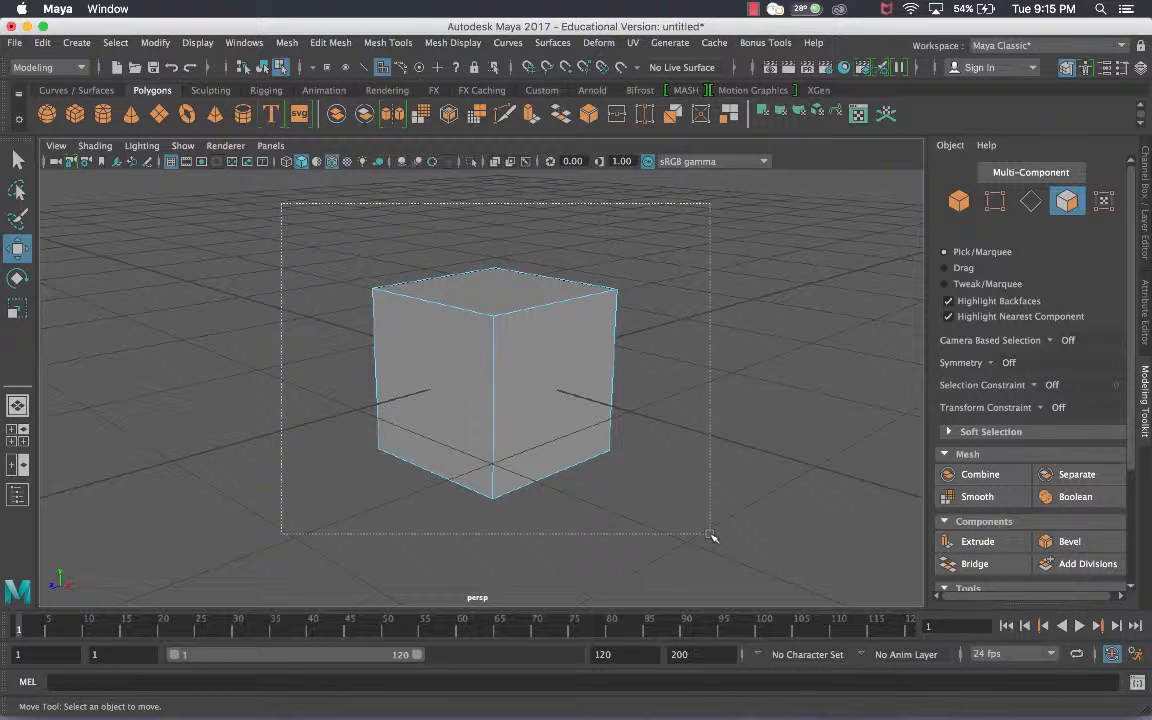
drag(710, 535, 710, 533)
click(702, 411)
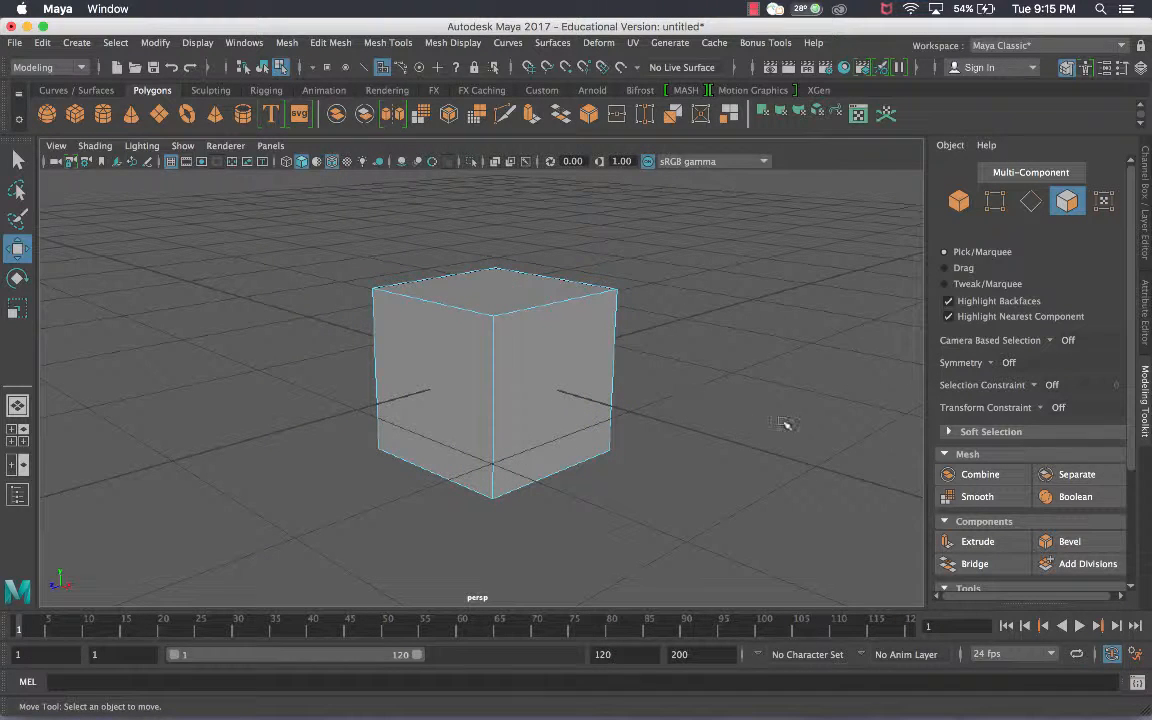
- Set Camera Based Selection to On and marquee-select the cube's camera-facing faces
click(1048, 342)
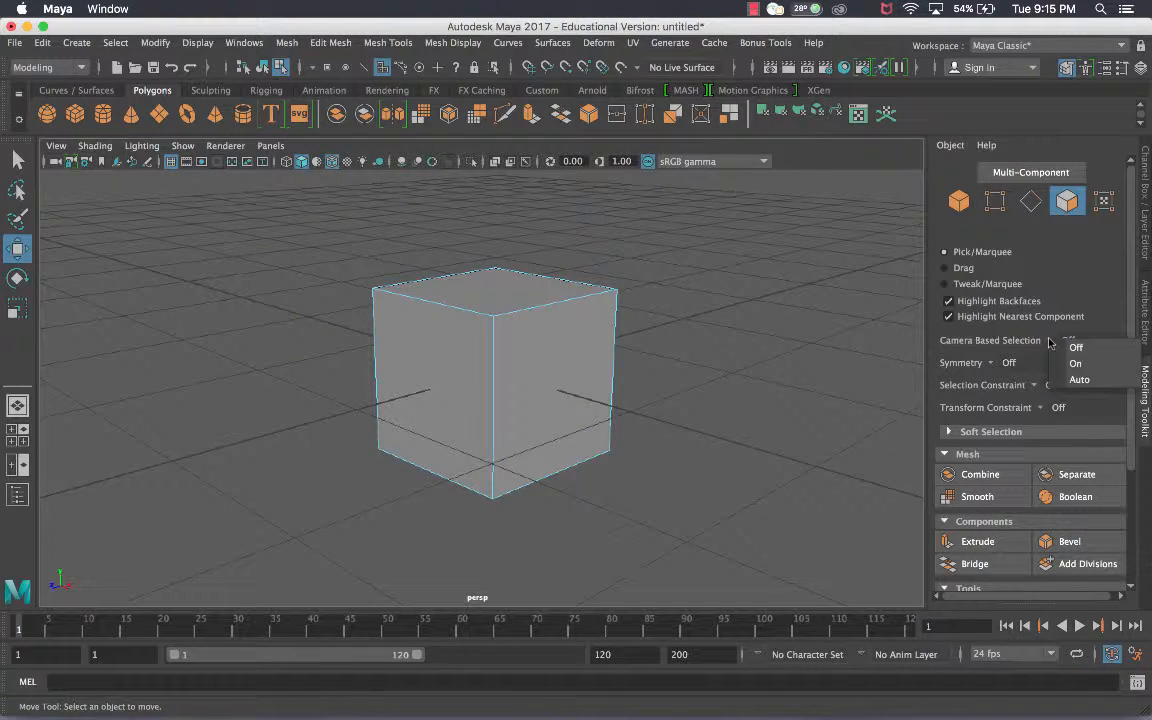
click(1068, 364)
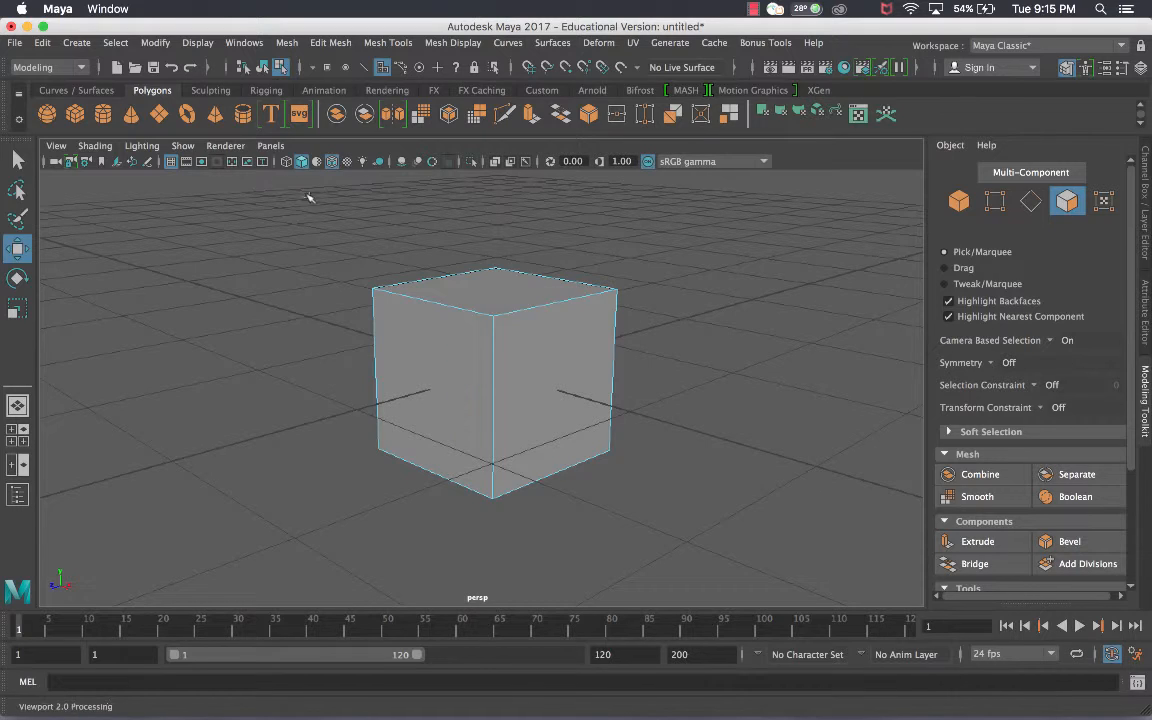
drag(265, 189, 652, 497)
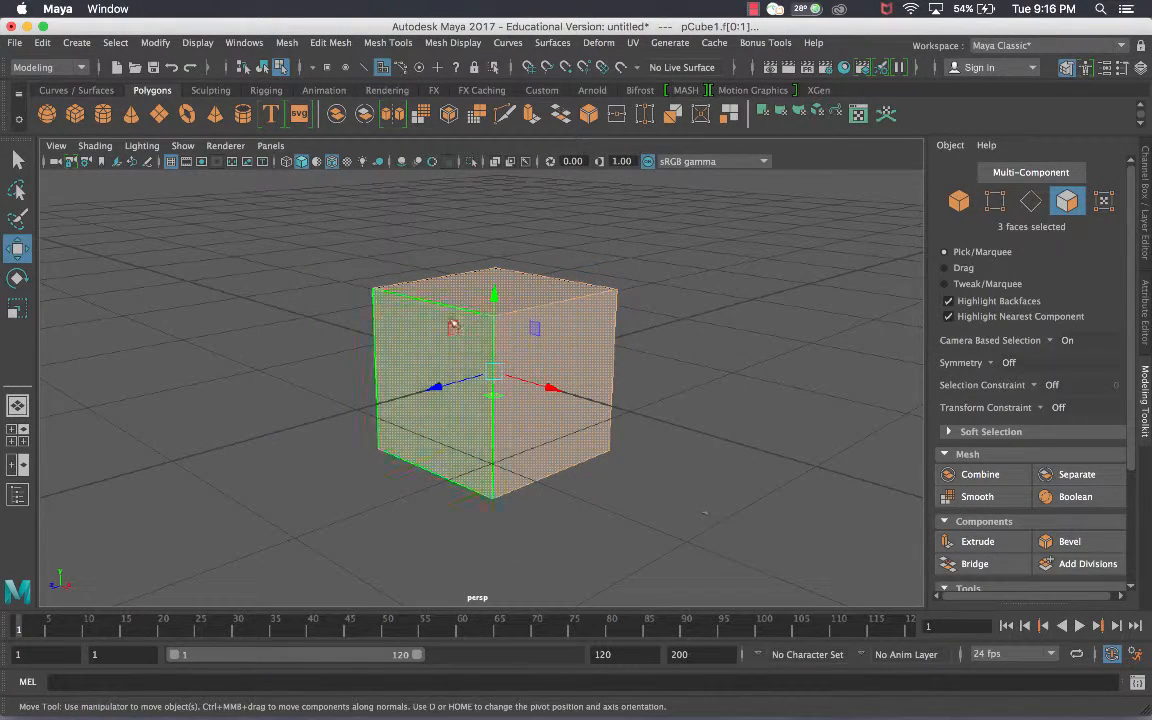
- Inspect the cube's back and underside to compare selected and unselected faces, and clear the face selection
alt+drag(410, 293, 220, 270)
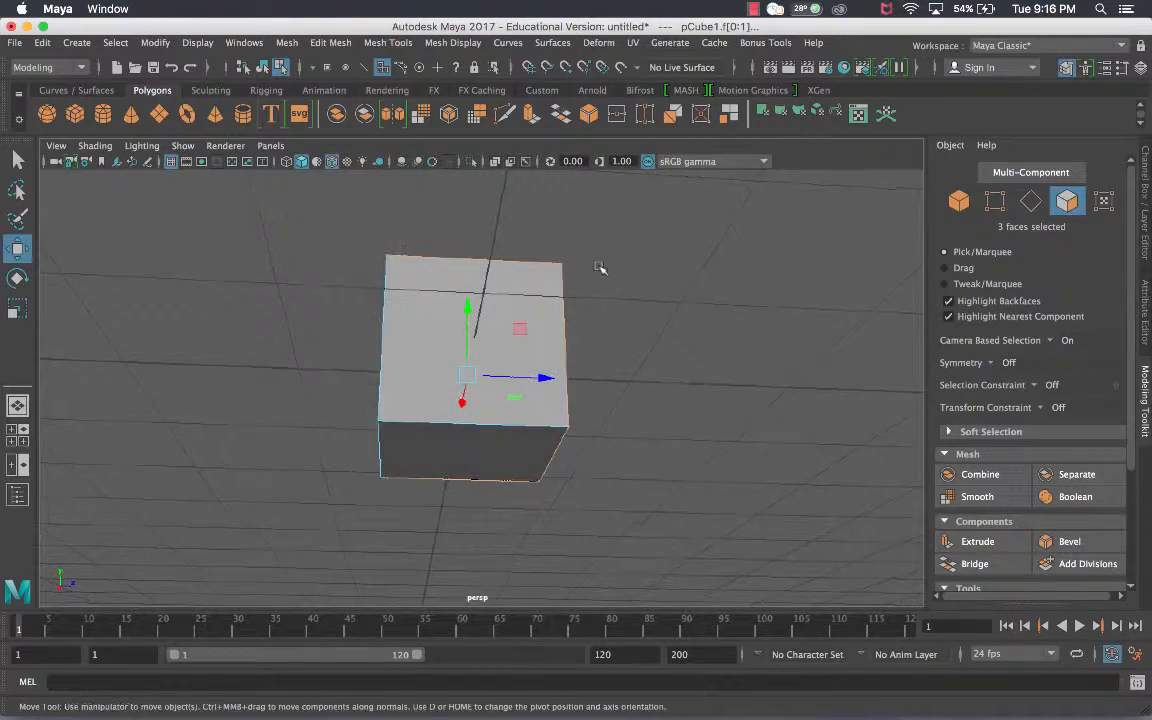
alt+drag(113, 262, 337, 295)
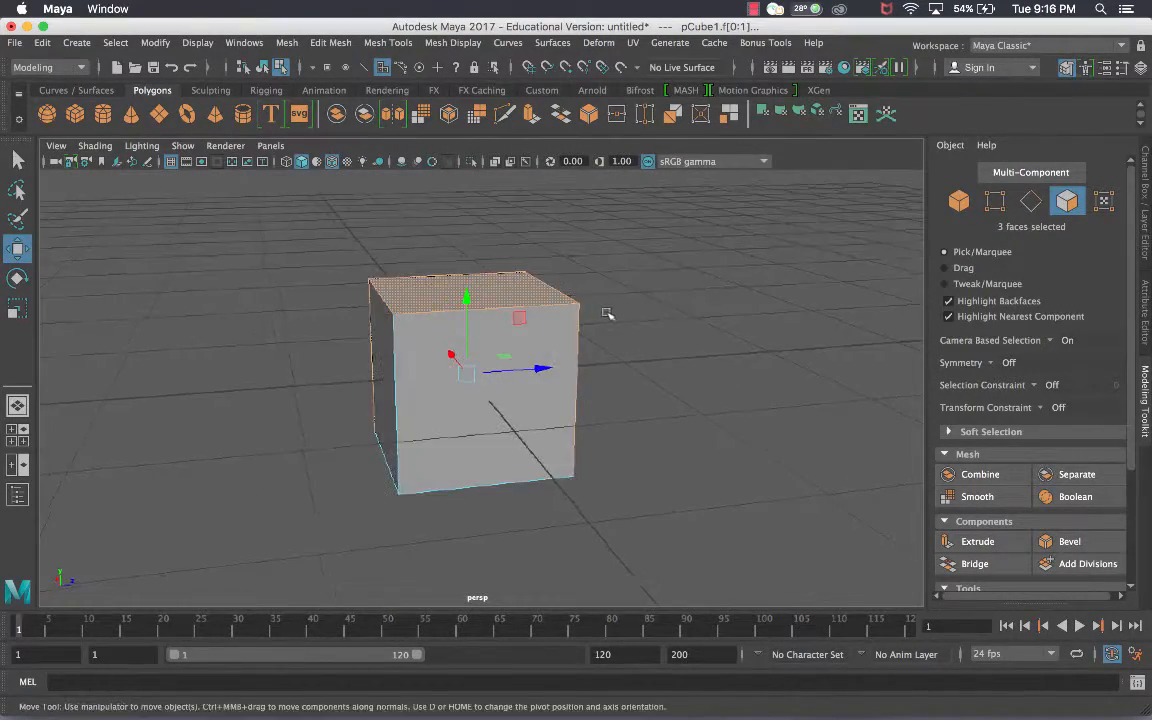
alt+drag(548, 282, 310, 316)
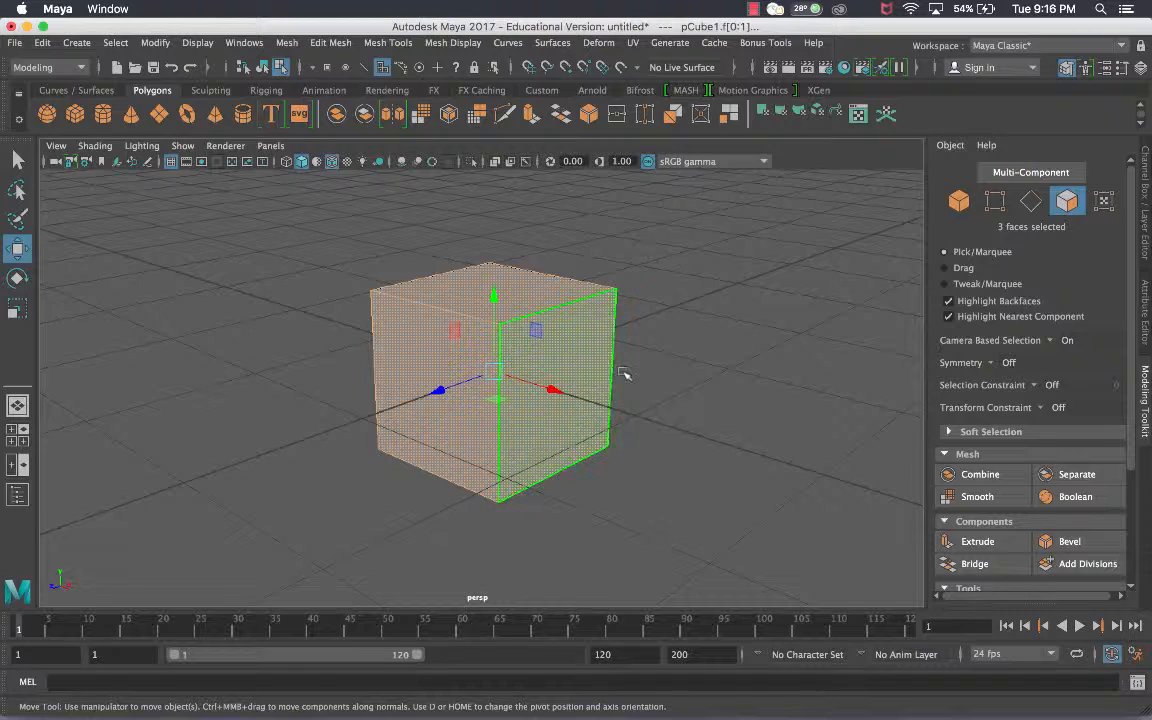
click(720, 406)
- Add the cube's front-left, top and front-right faces to one selection individually, and deselect them all
click(460, 362)
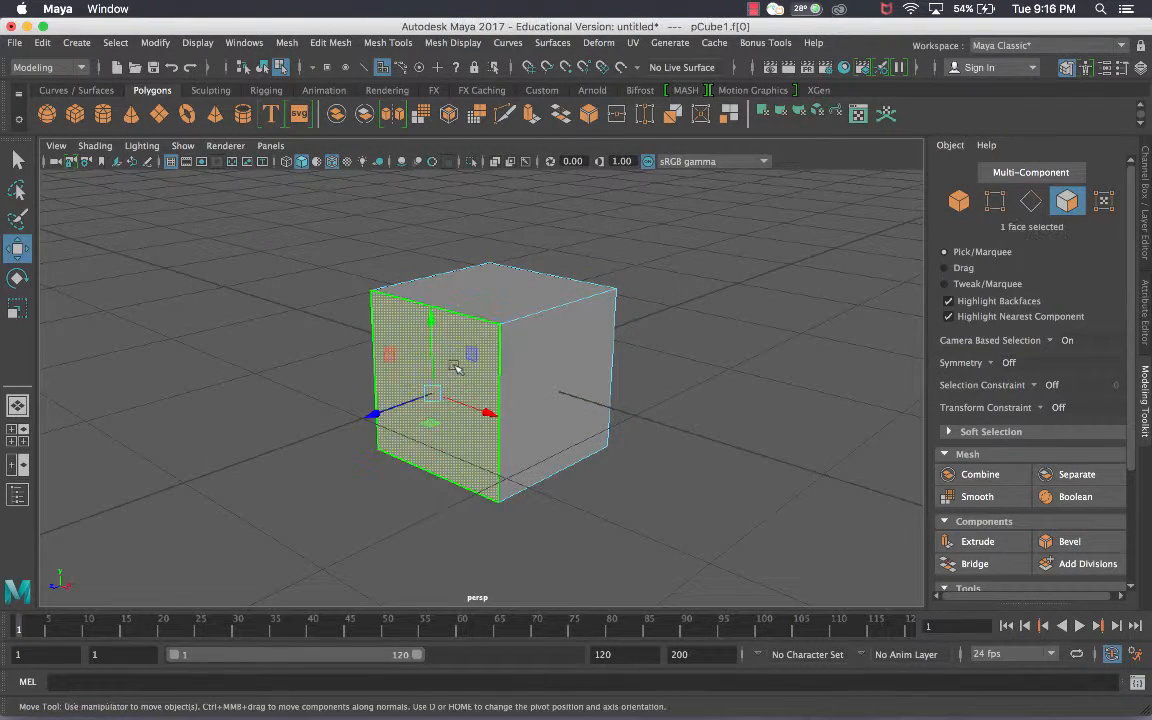
shift+click(536, 296)
shift+click(591, 341)
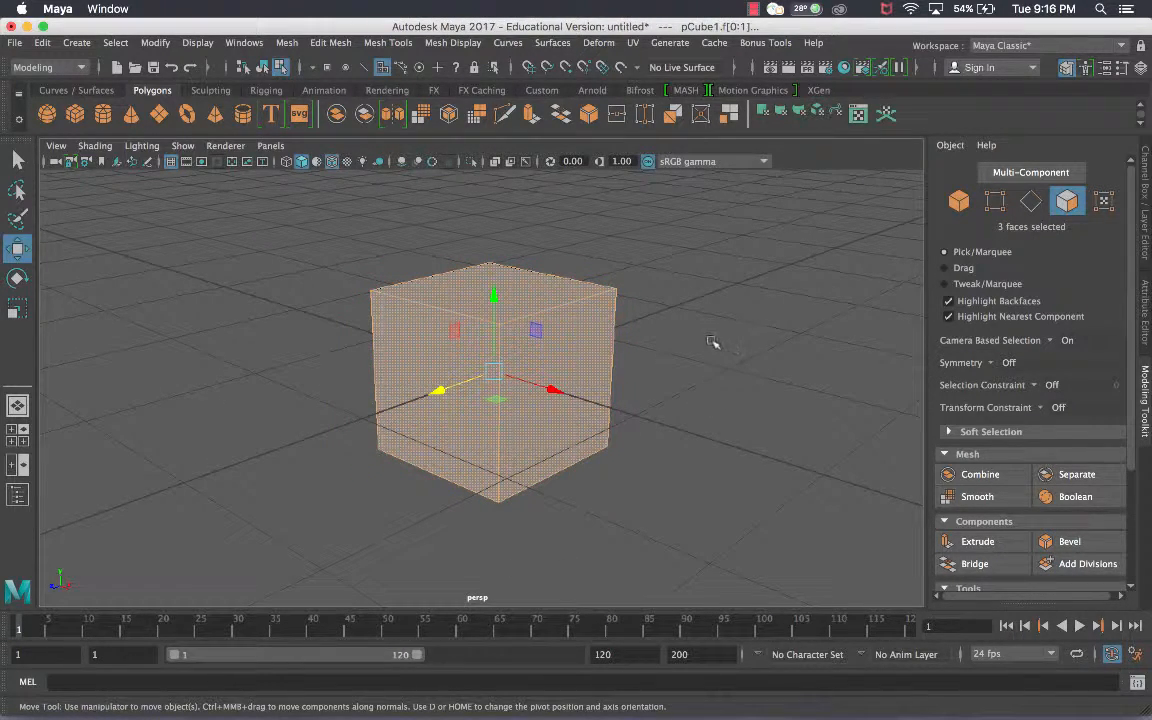
click(633, 258)
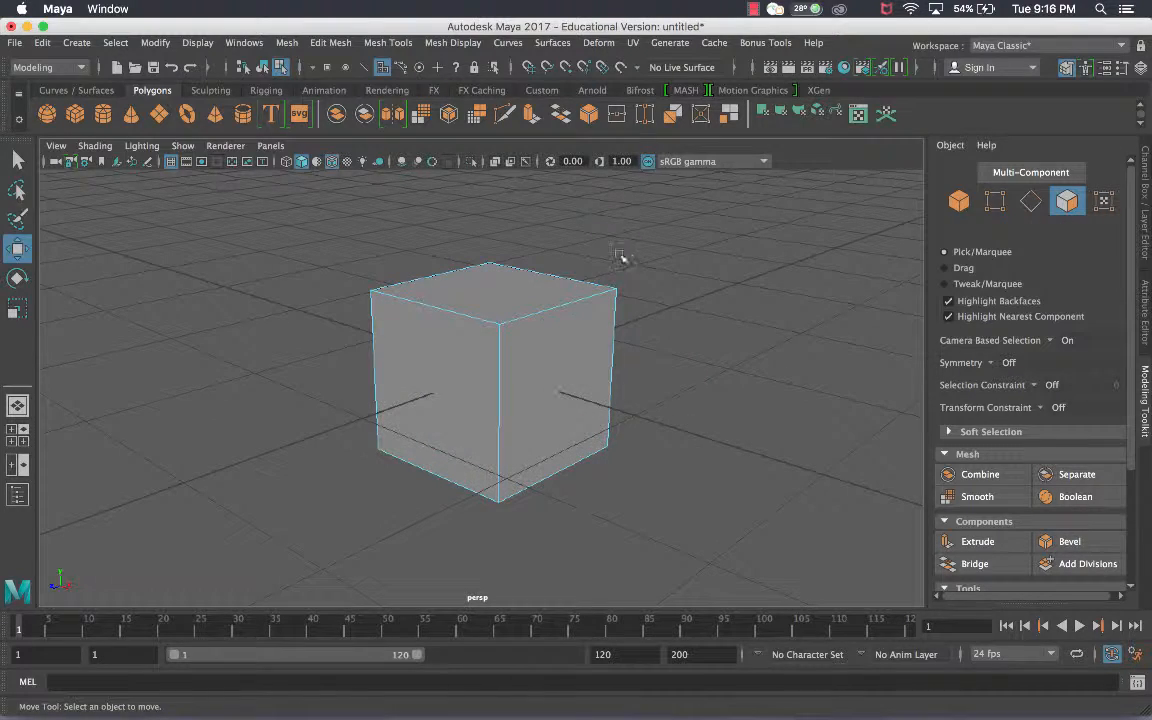
- Marquee-select the cube with Camera Based Selection on, check its far side, and clear the selection
drag(205, 200, 711, 522)
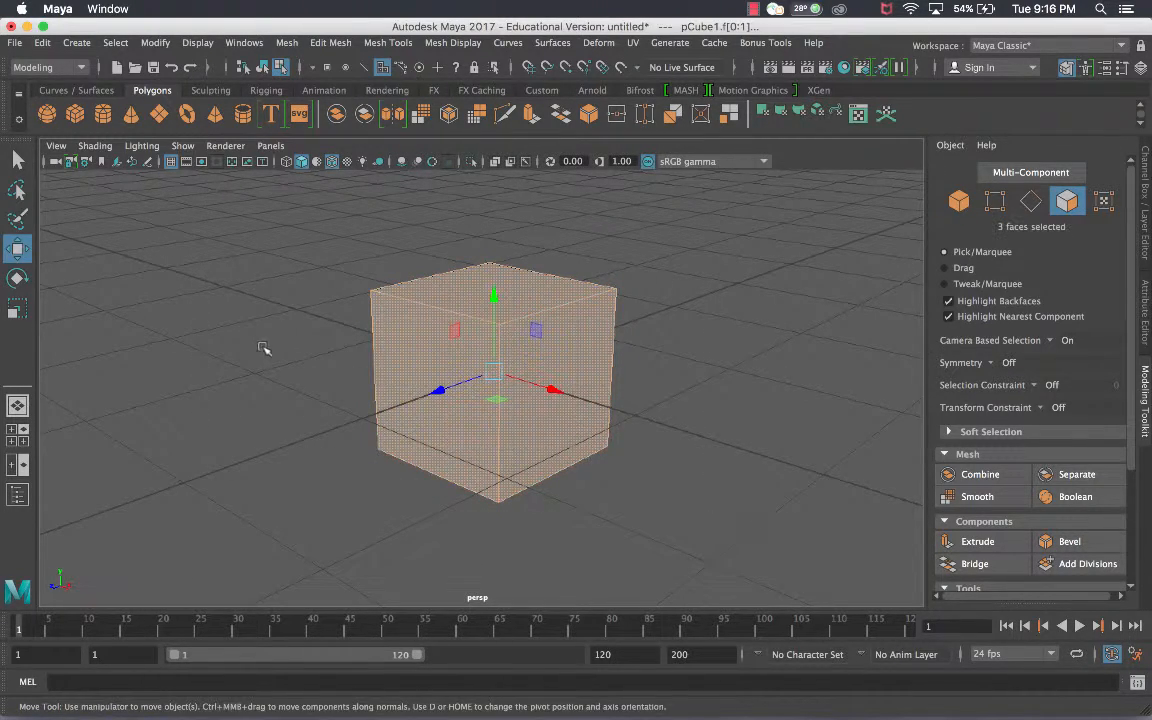
alt+drag(265, 352, 640, 324)
click(375, 263)
- Marquee-select only the cube's two visible side faces from a low viewing angle and clear the selection
drag(247, 243, 690, 480)
mouse_move(716, 406)
alt+mouse_down()
mouse_move(386, 404)
mouse_move(373, 348)
mouse_move(643, 368)
mouse_move(746, 419)
mouse_move(746, 393)
mouse_move(719, 401)
mouse_move(730, 399)
alt+mouse_up()
scroll(730, 405, up, 4)
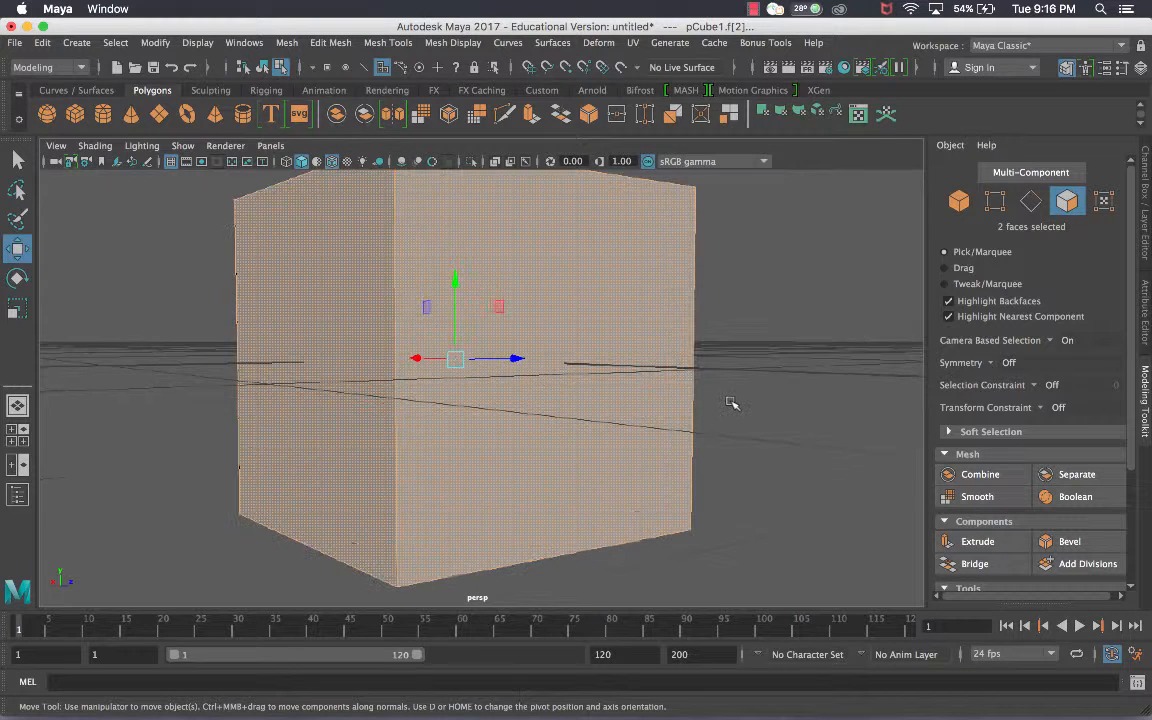
scroll(733, 402, down, 4)
click(753, 372)
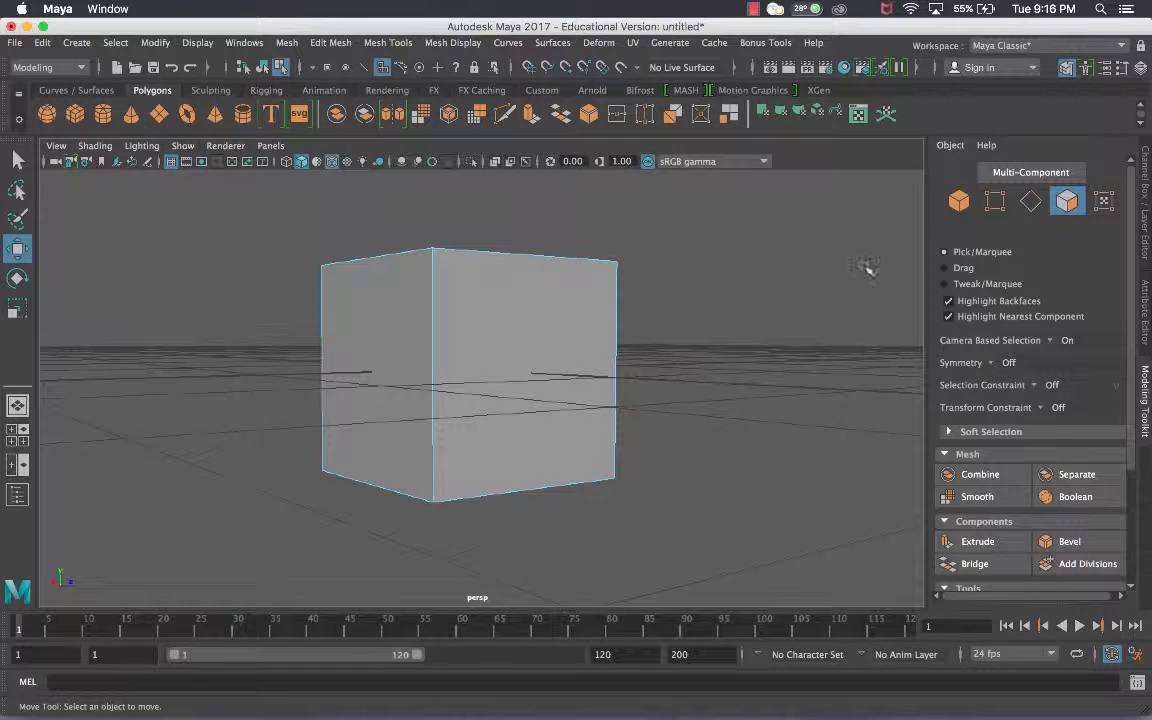
- Set Camera Based Selection to Off and Symmetry to Object X
click(1047, 341)
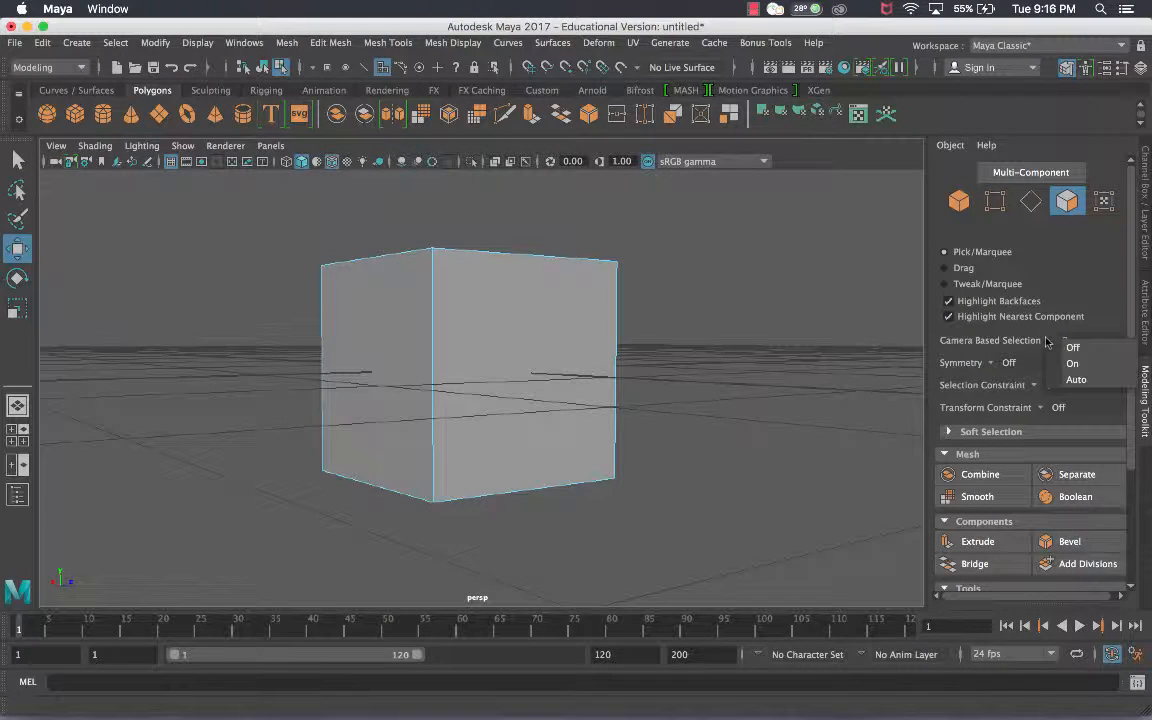
click(1068, 346)
alt+drag(784, 307, 681, 324)
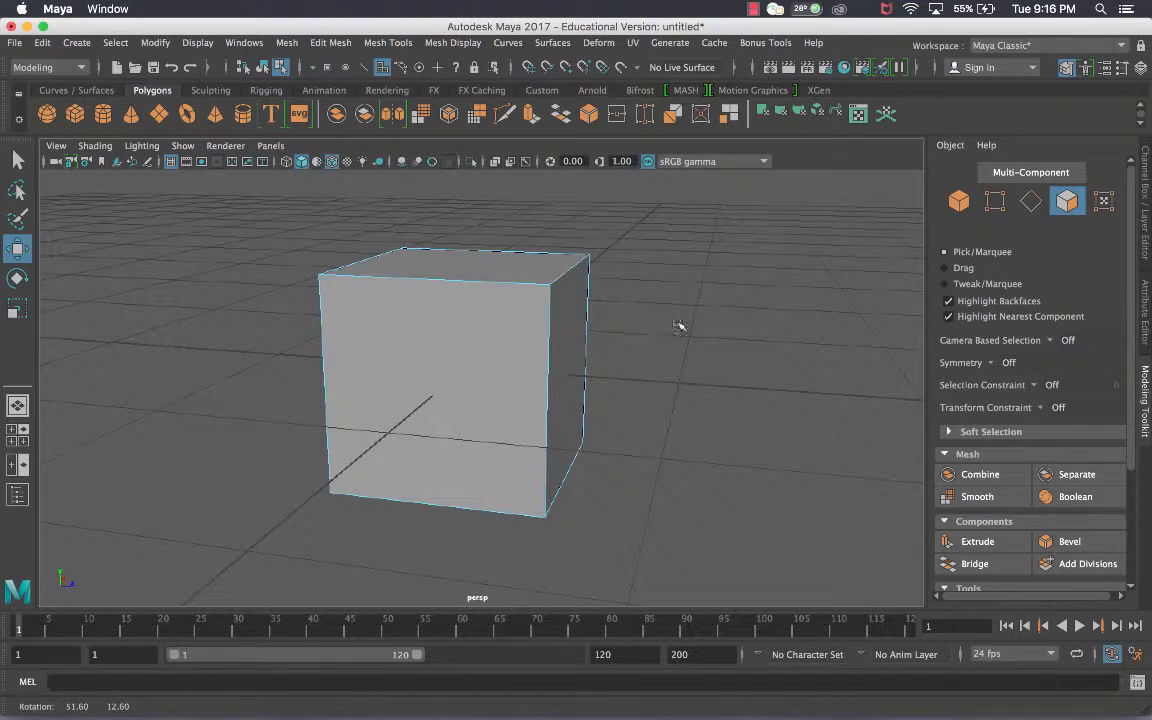
click(990, 363)
click(1020, 386)
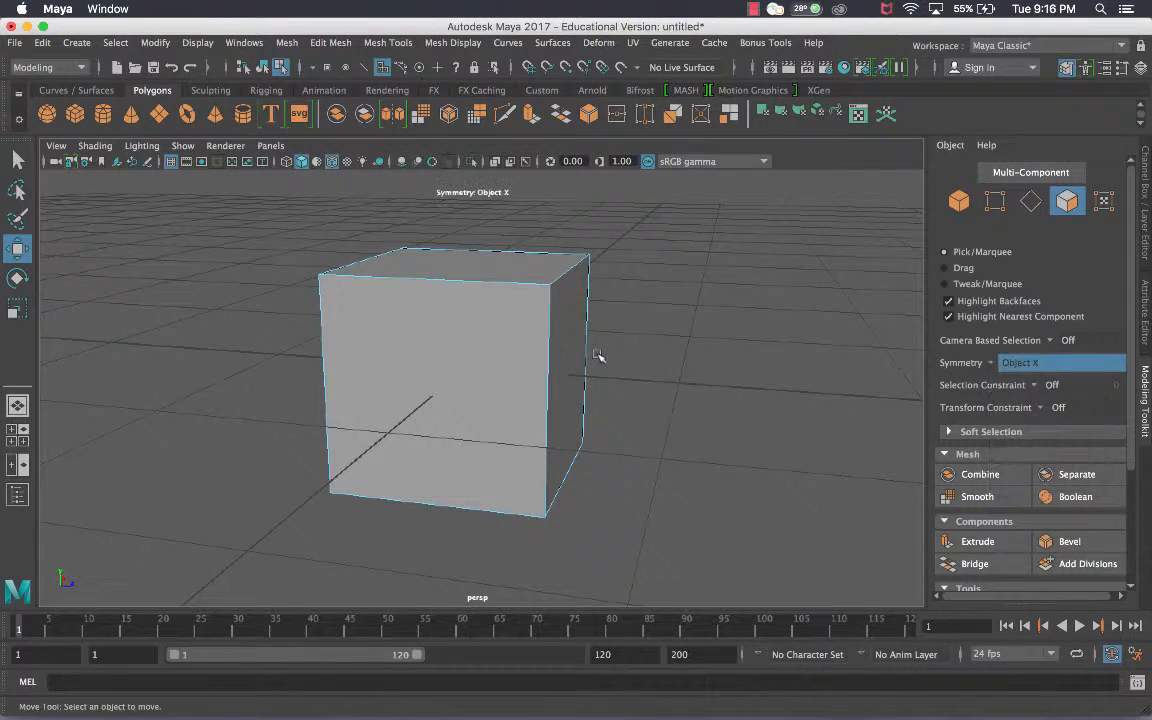
- Examine how the Object X symmetry highlights mirrored faces on the cube's different sides
alt+drag(567, 357, 570, 386)
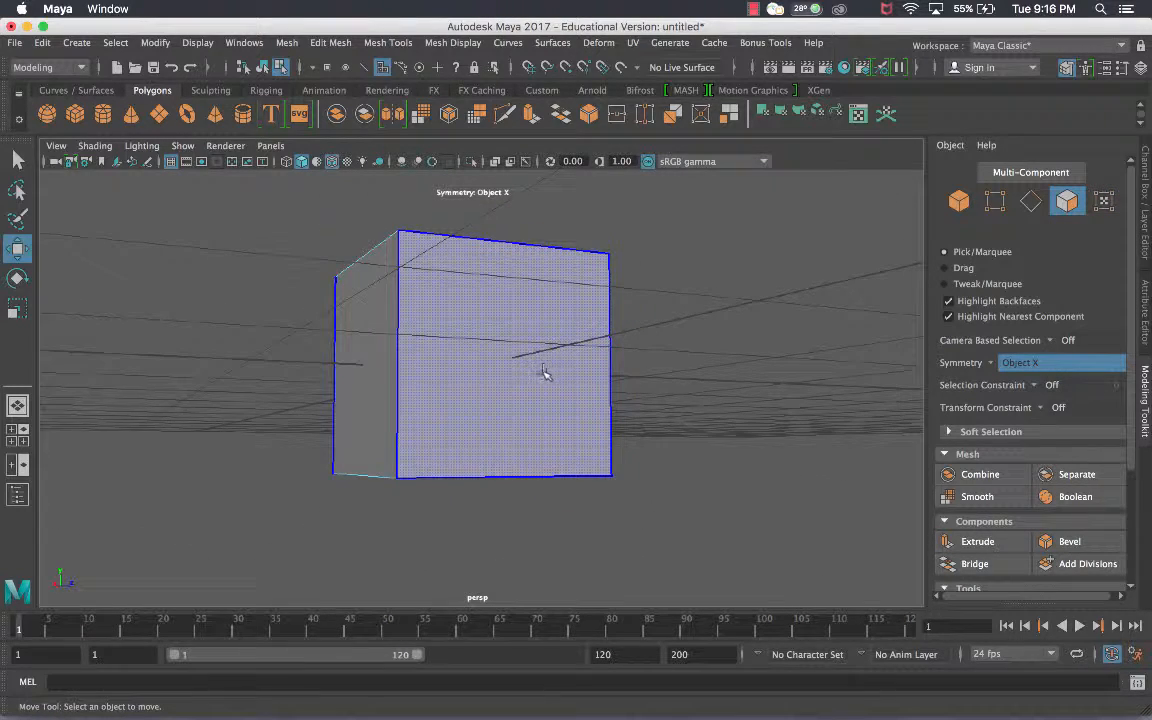
alt+drag(497, 367, 594, 414)
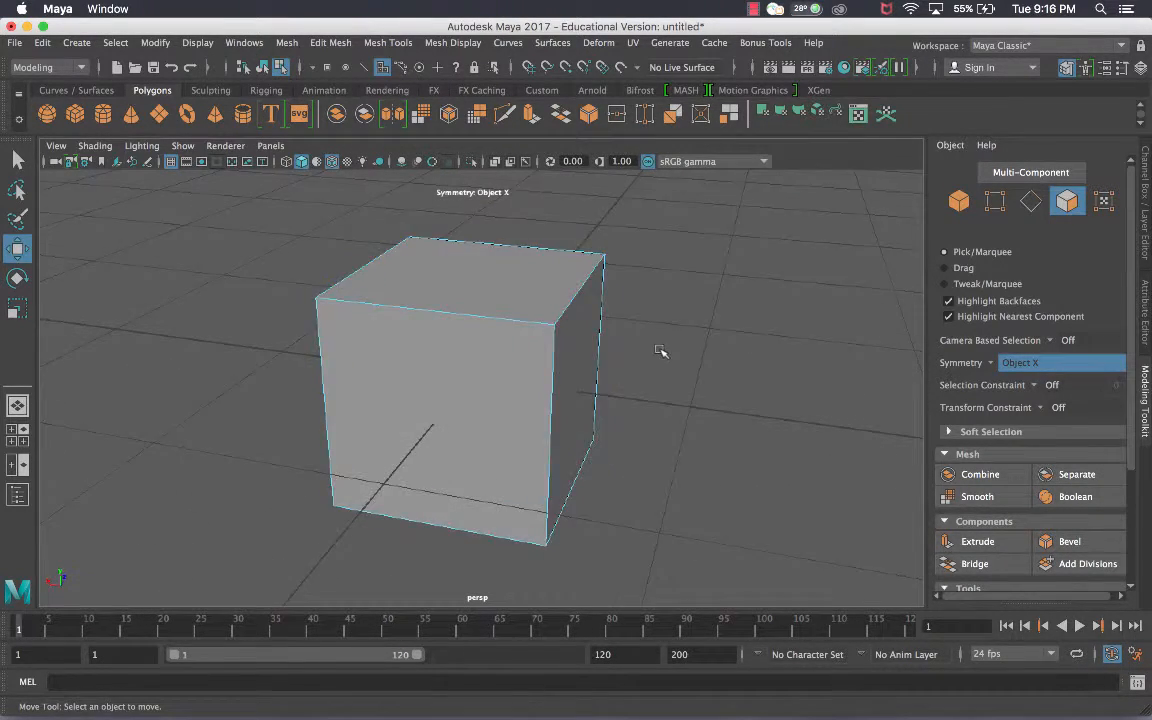
scroll(661, 354, down, 5)
scroll(622, 360, up, 5)
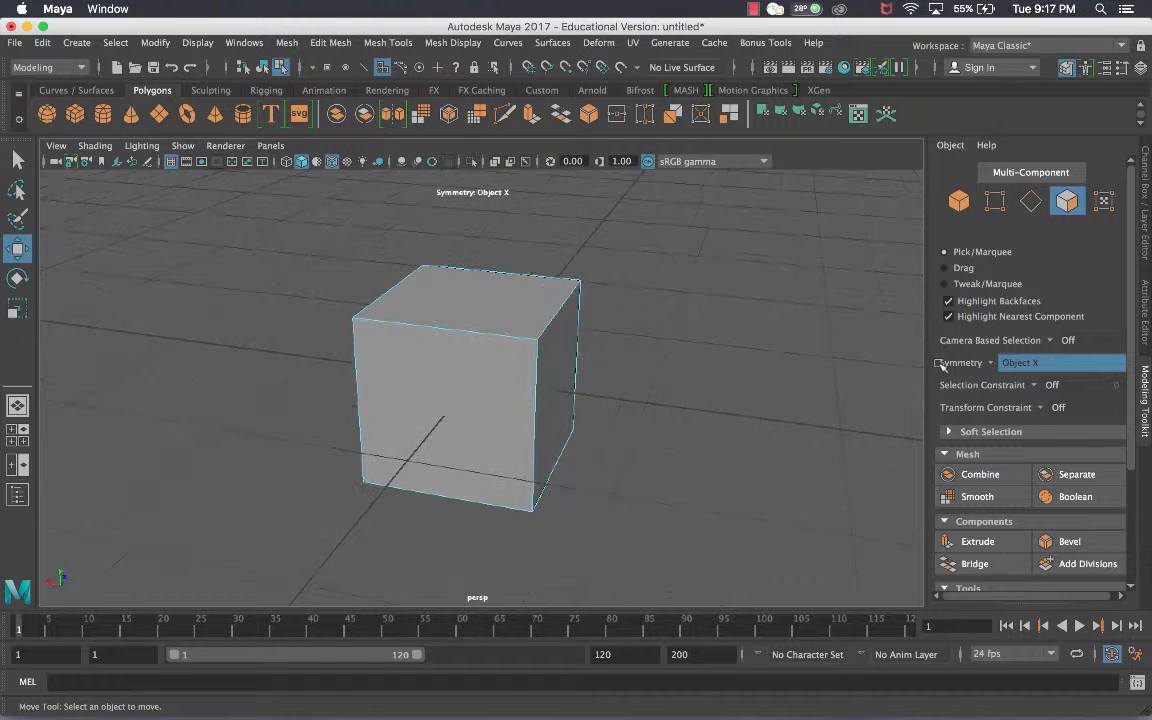
alt+drag(430, 341, 447, 328)
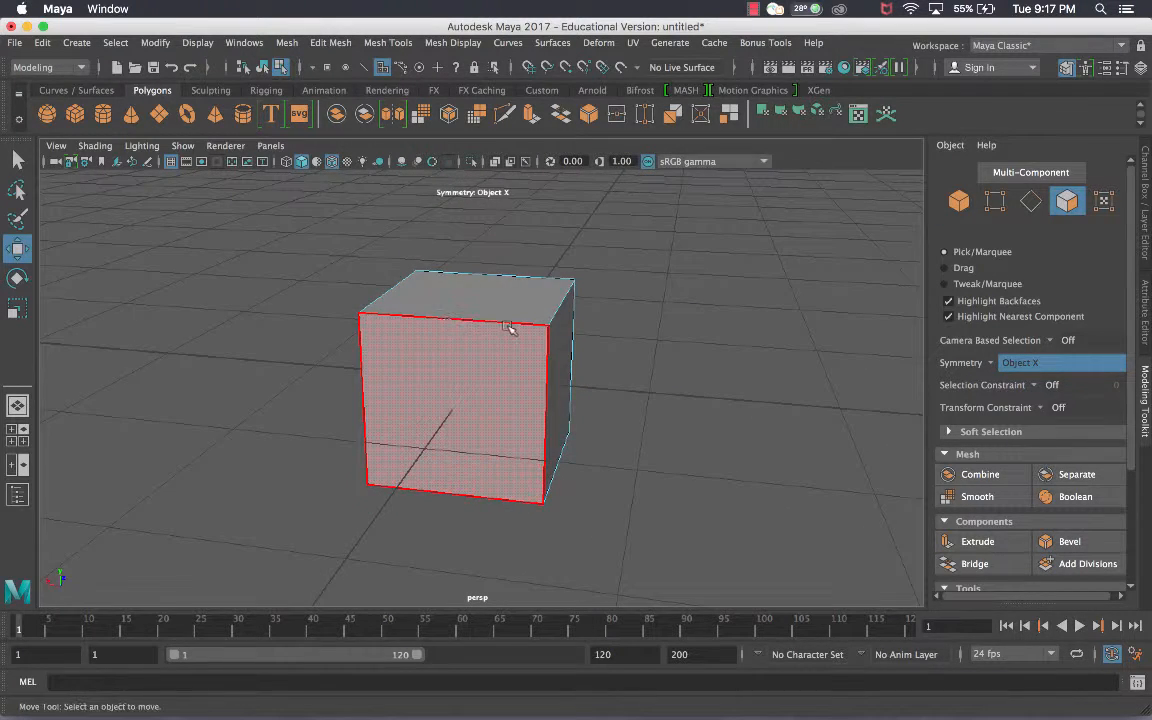
alt+drag(658, 319, 648, 311)
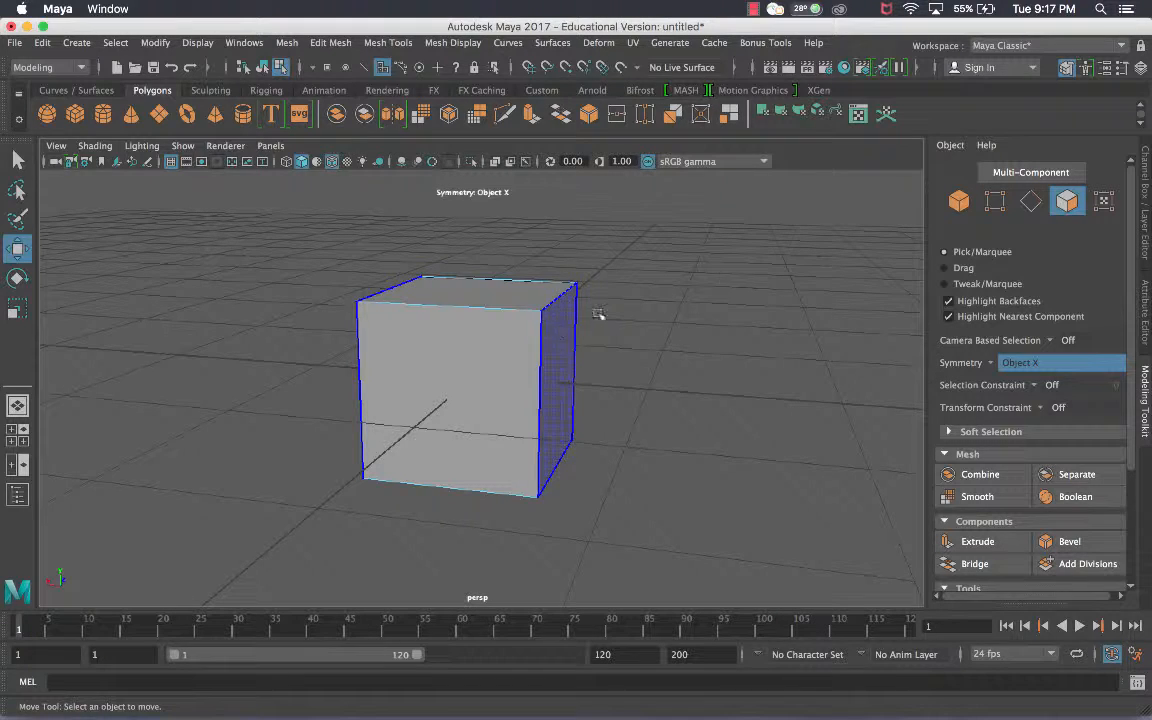
- Switch to vertex selection, select a top corner vertex together with its mirrored counterpart, and clear the selection
click(998, 206)
scroll(645, 352, up, 10)
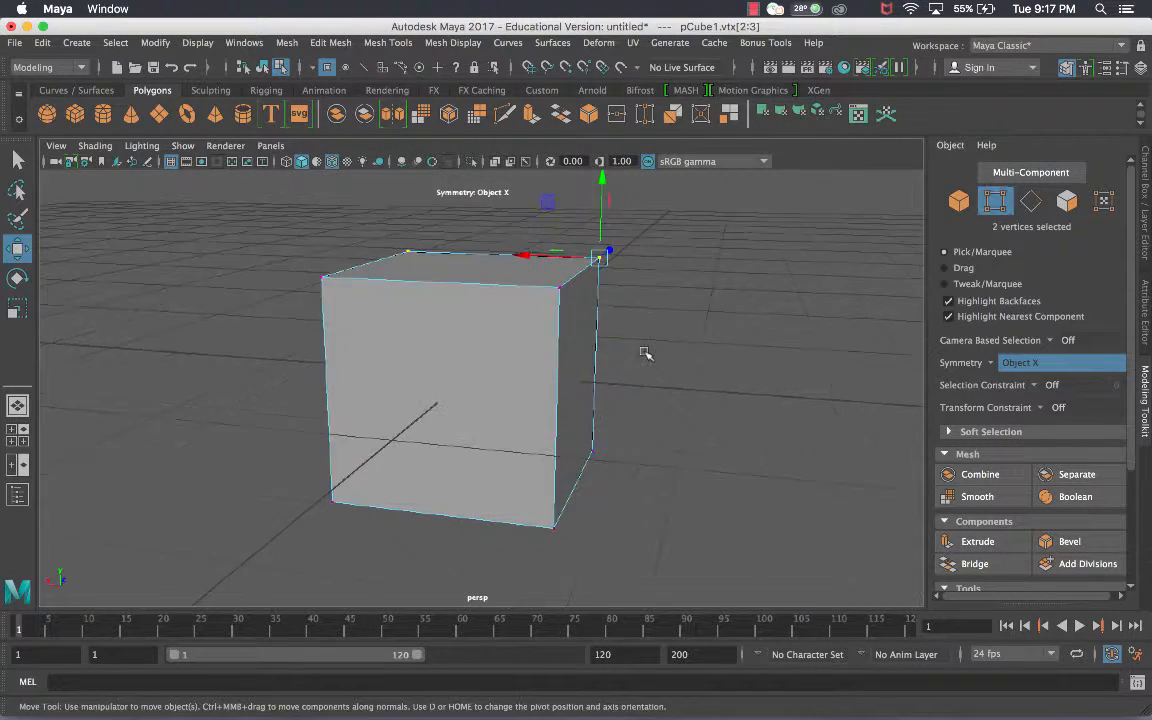
alt+drag(700, 327, 396, 332)
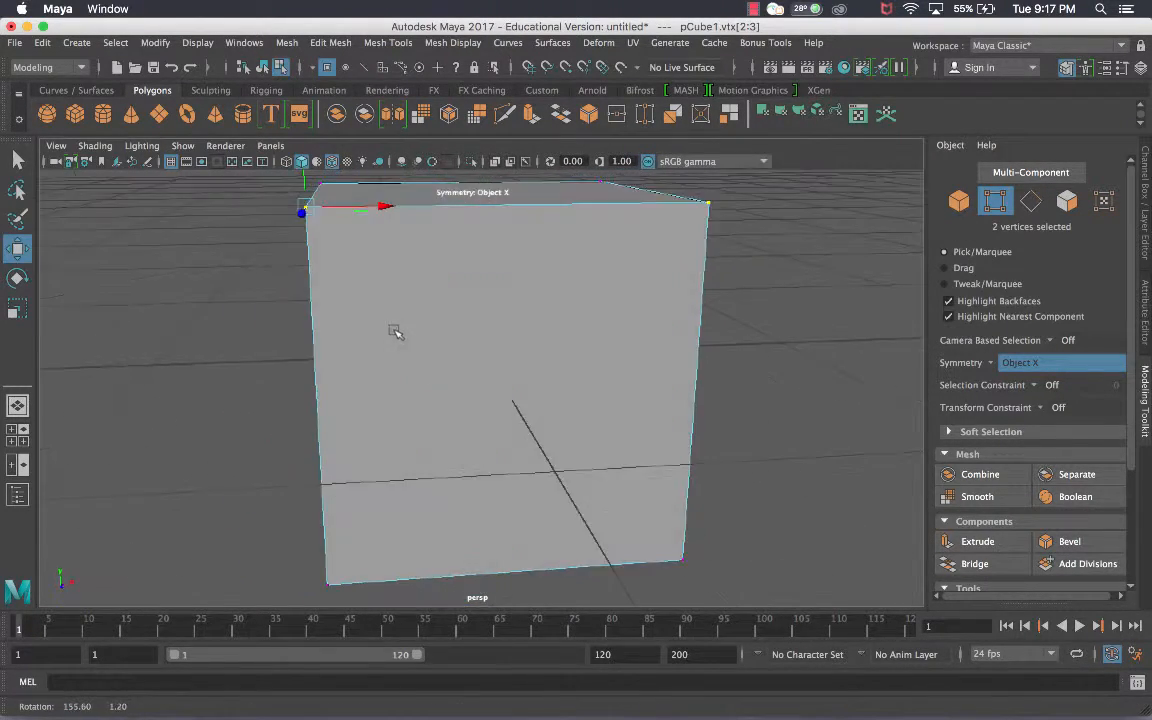
alt+middle_drag(396, 332, 489, 494)
scroll(525, 449, down, 4)
alt+drag(525, 449, 581, 393)
click(741, 341)
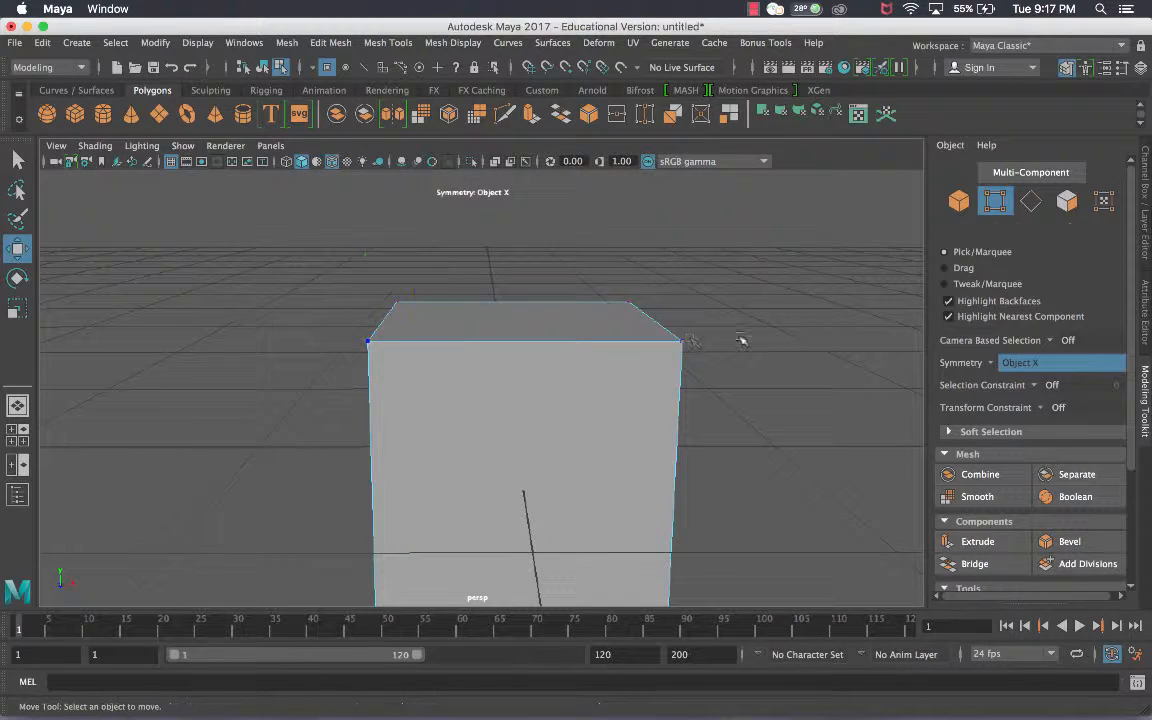
- Select a front top corner vertex with its mirror and move the pair inward to about X 0.321 and down to about Y 0.269
click(687, 342)
alt+middle_drag(697, 462, 708, 384)
scroll(705, 384, down, 3)
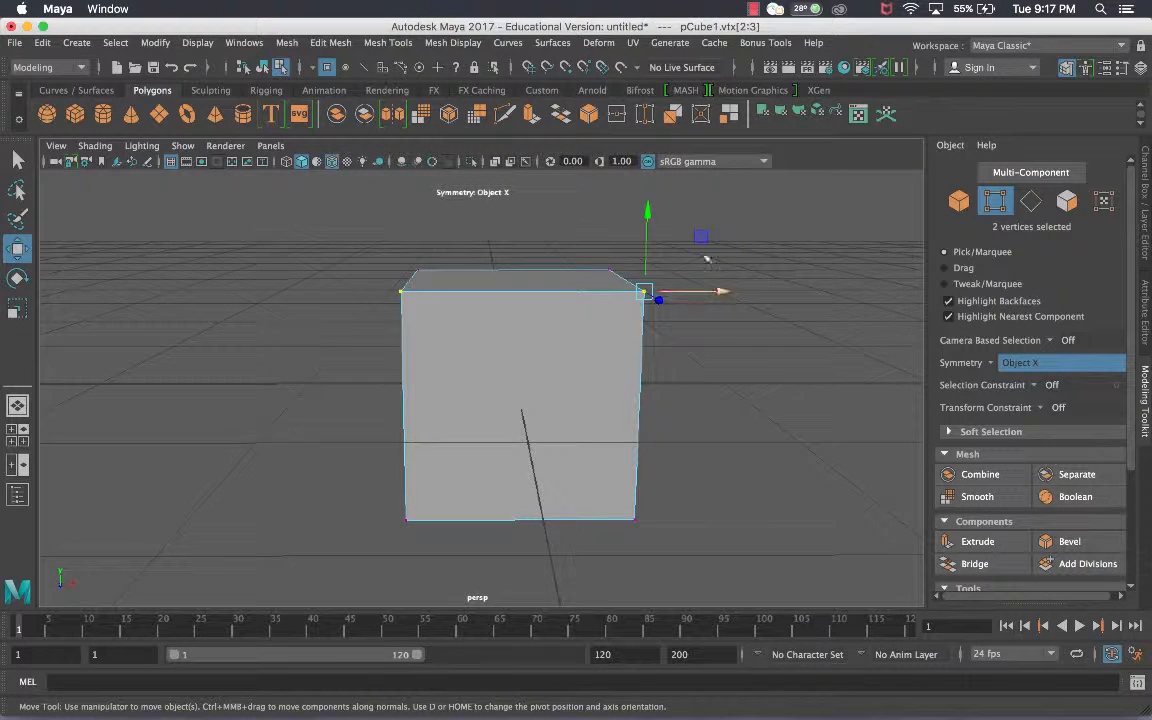
drag(726, 290, 680, 289)
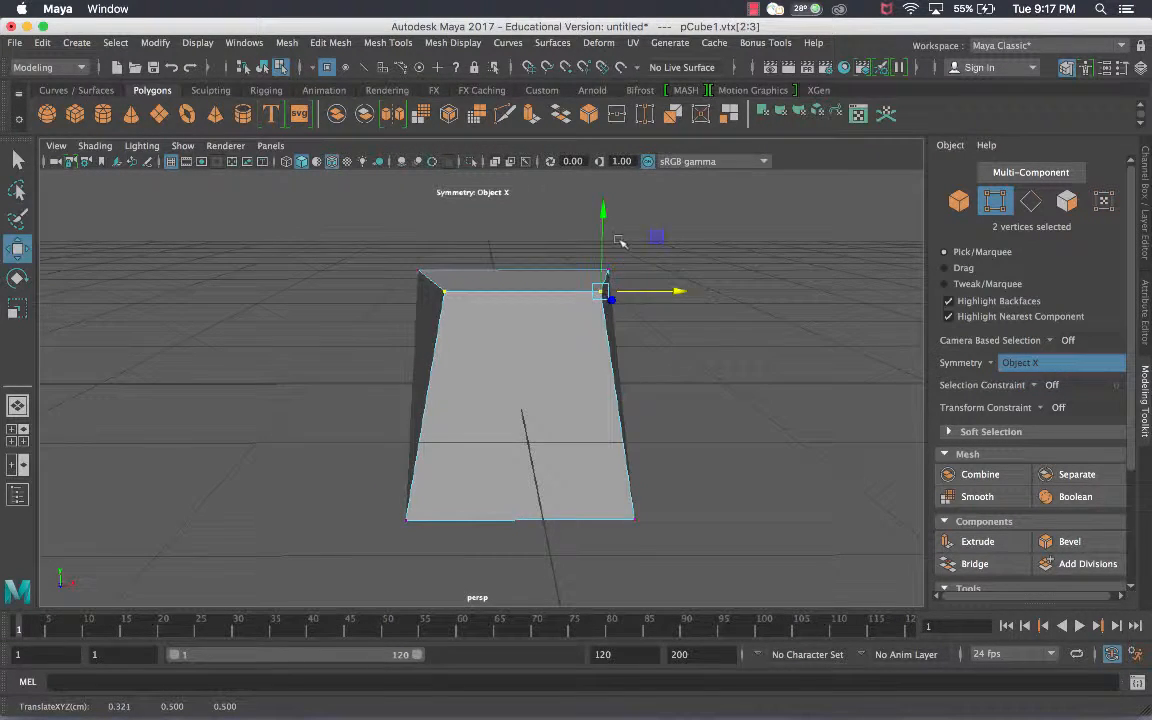
drag(601, 244, 601, 301)
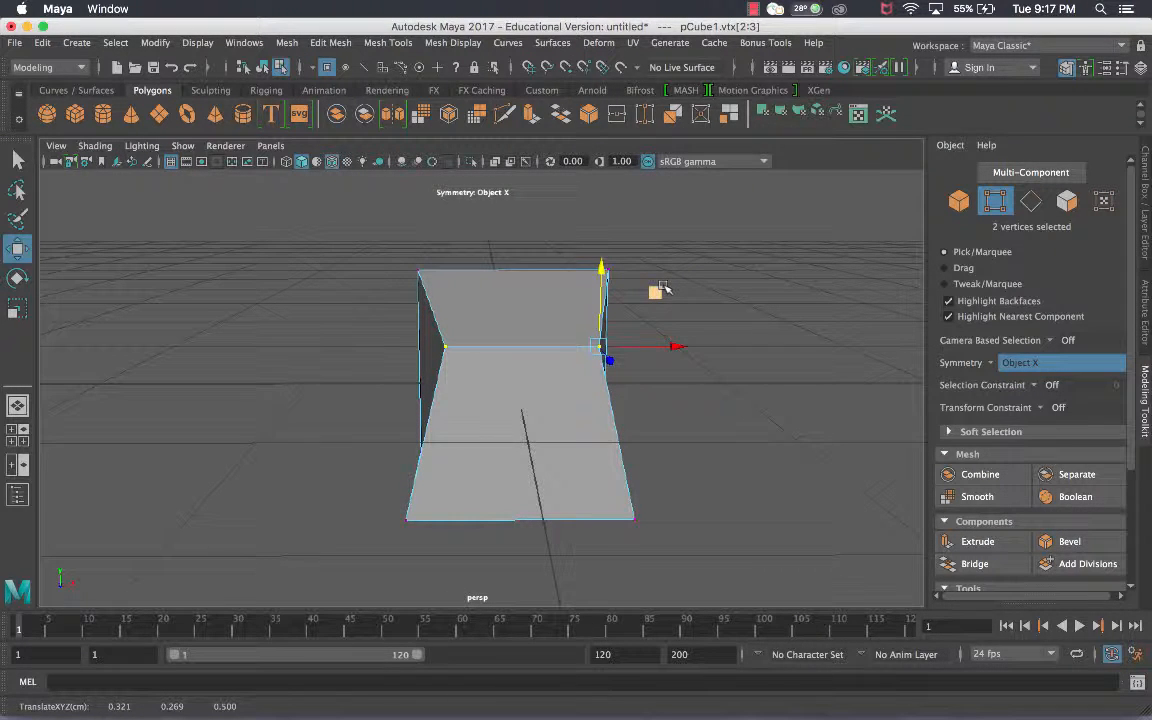
- Move the mirrored vertex pair further to about X 0.163, Y 0.084, Z 0.295 with Object X symmetry, and deselect it
click(989, 363)
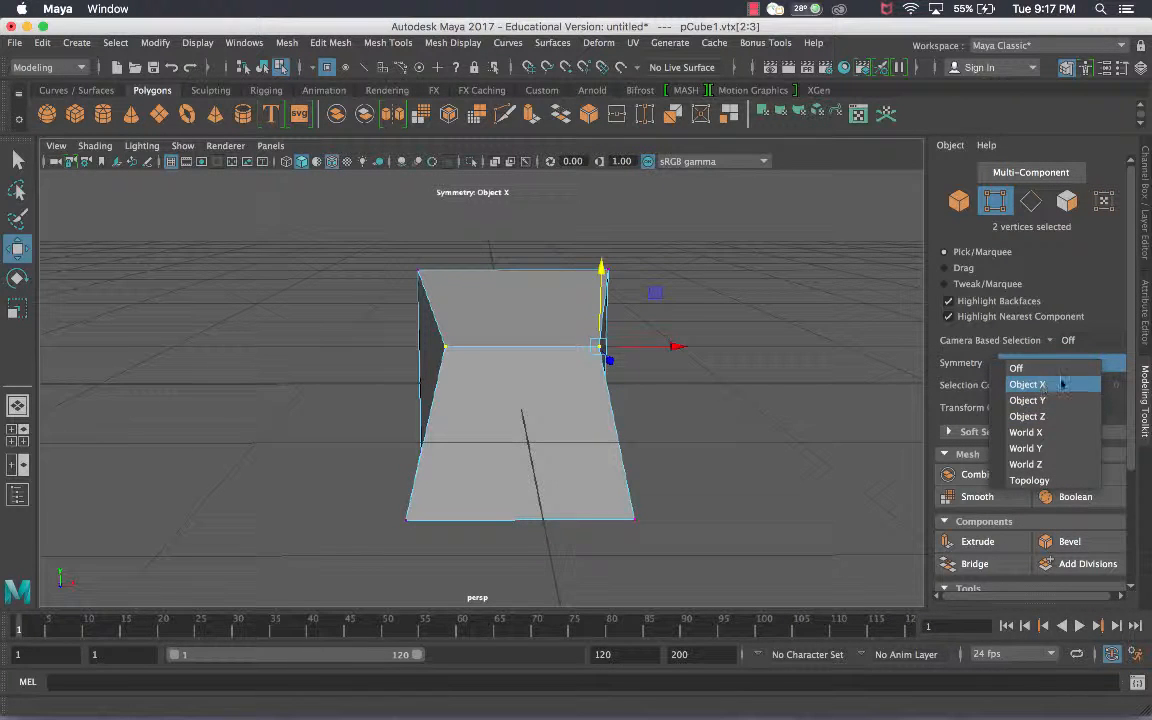
click(690, 330)
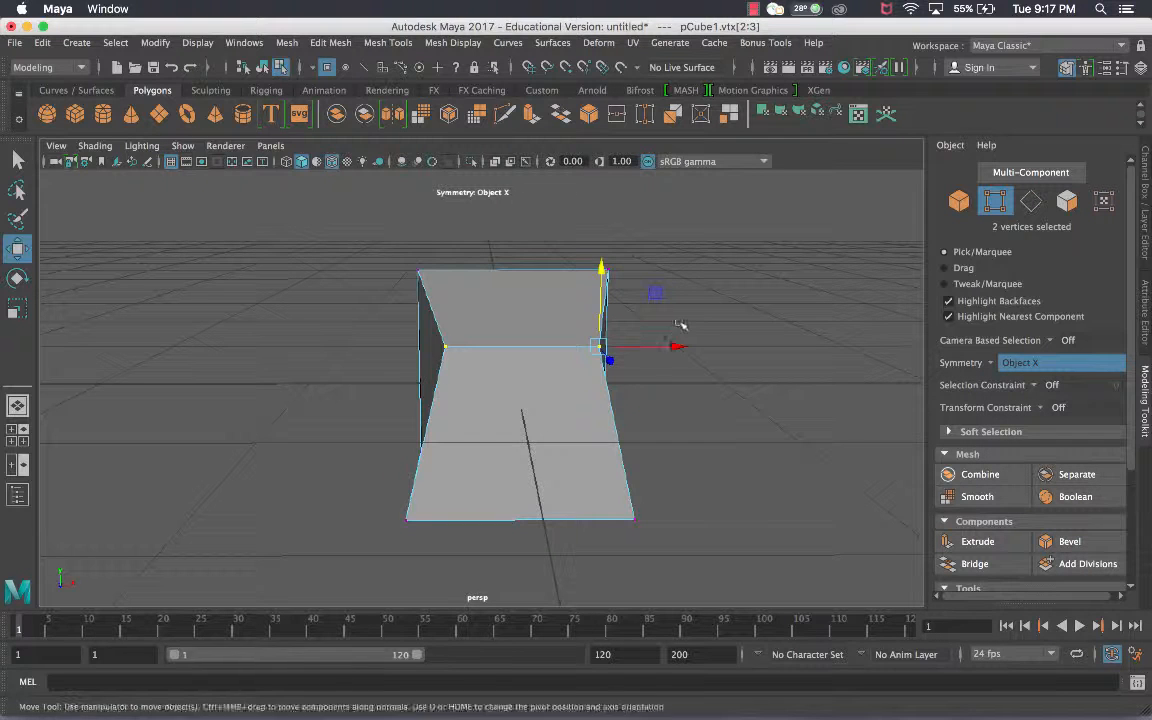
click(680, 324)
click(600, 346)
alt+drag(631, 346, 592, 344)
drag(554, 296, 624, 339)
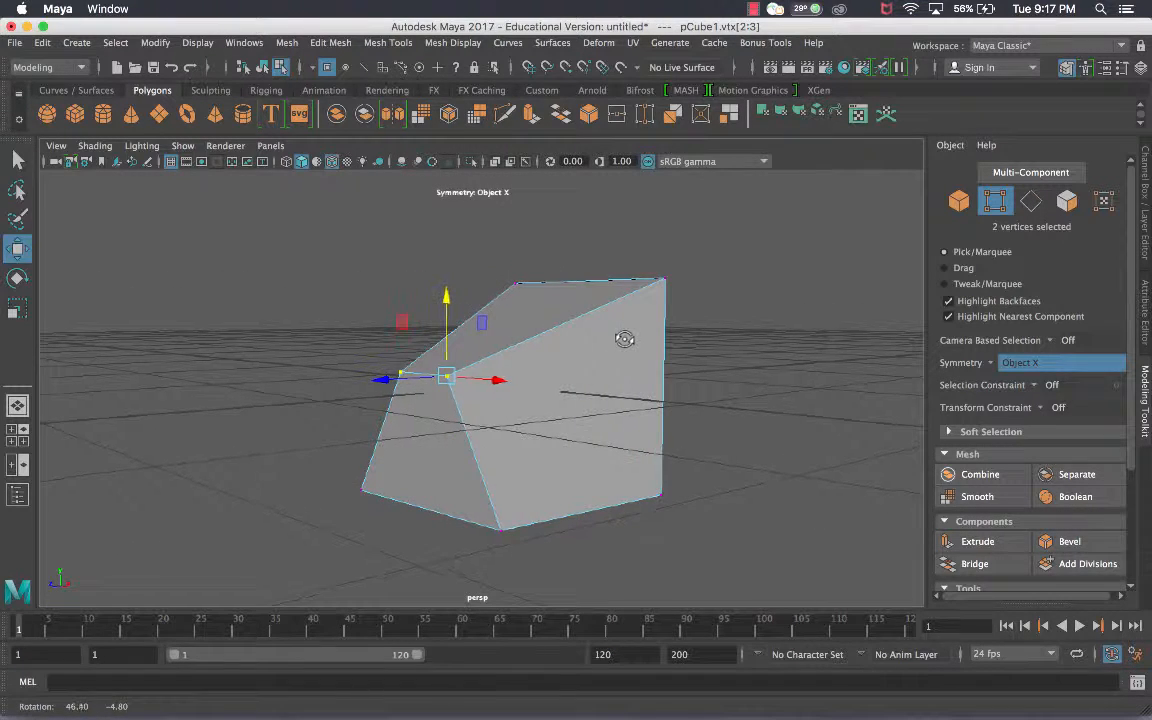
drag(412, 378, 457, 378)
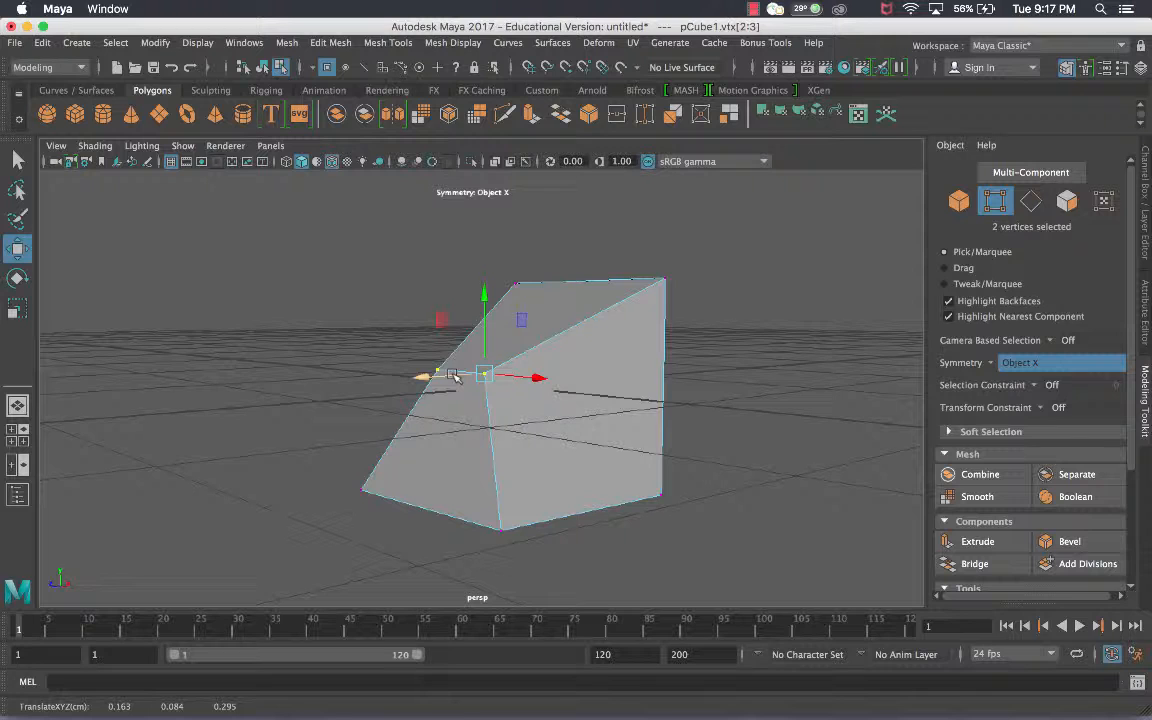
click(748, 355)
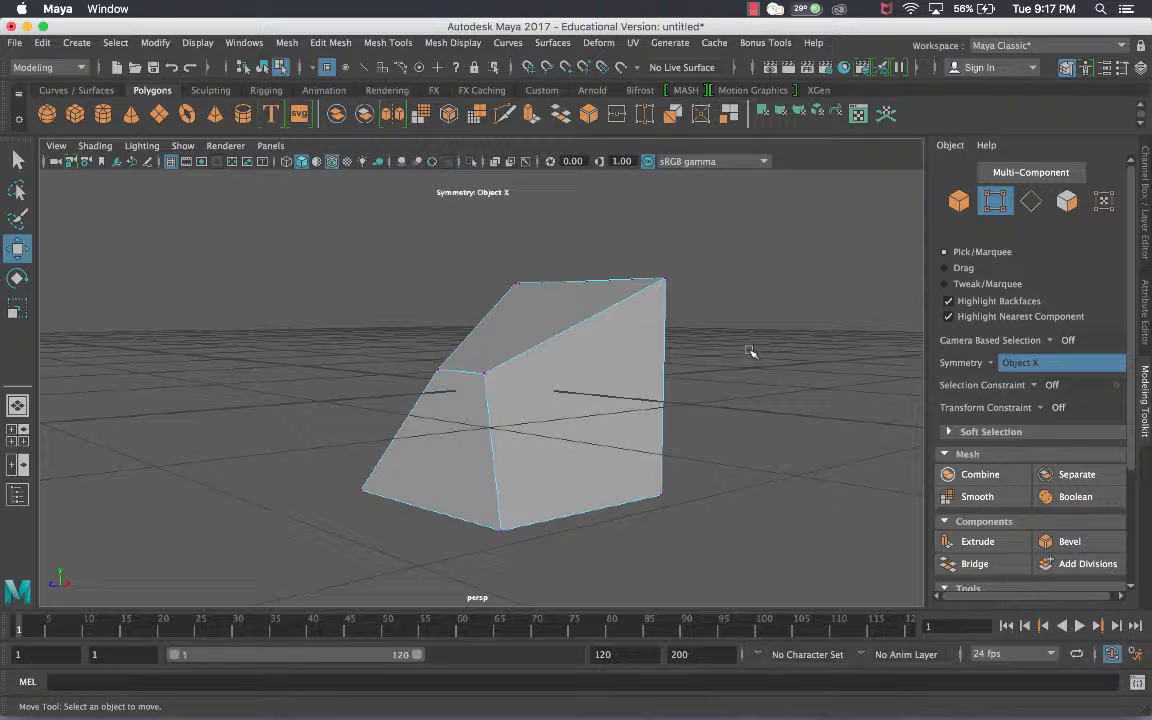
- Undo all the symmetric vertex moves to restore the cube's original shape
click(485, 371)
alt+drag(546, 352, 650, 356)
click(621, 354)
key(super+z)
key(super+z)
key(super+z)
key(super+z)
key(super+z)
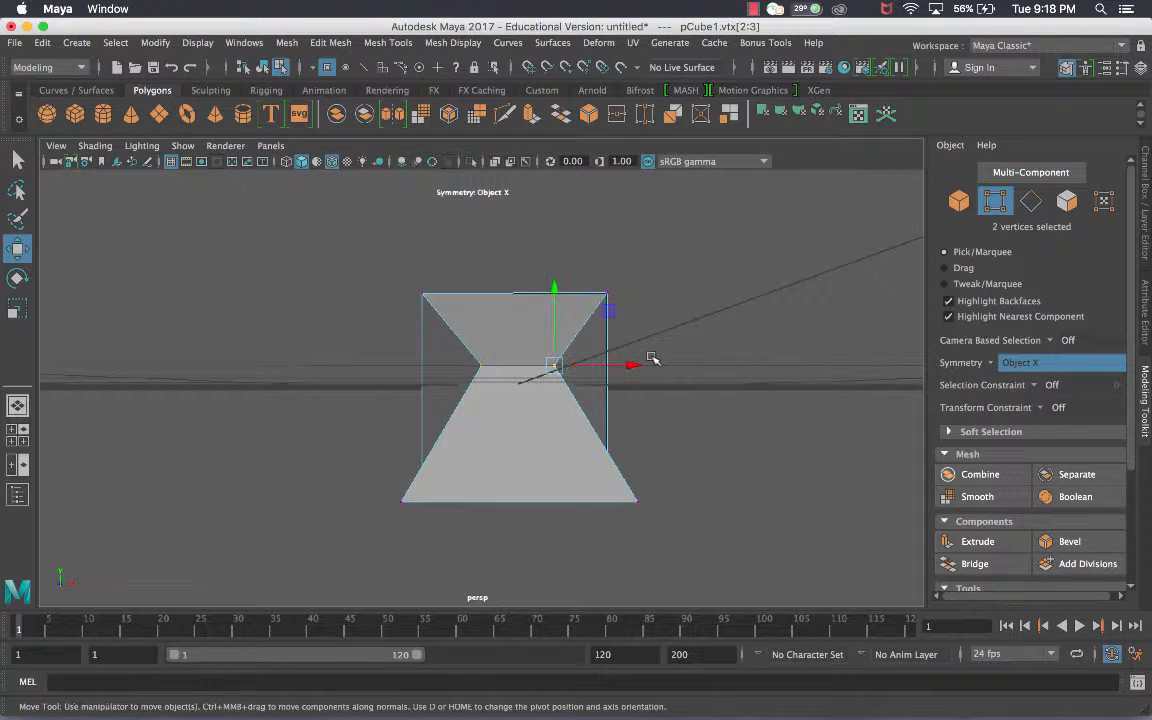
key(super+z)
key(super+z)
key(super+z)
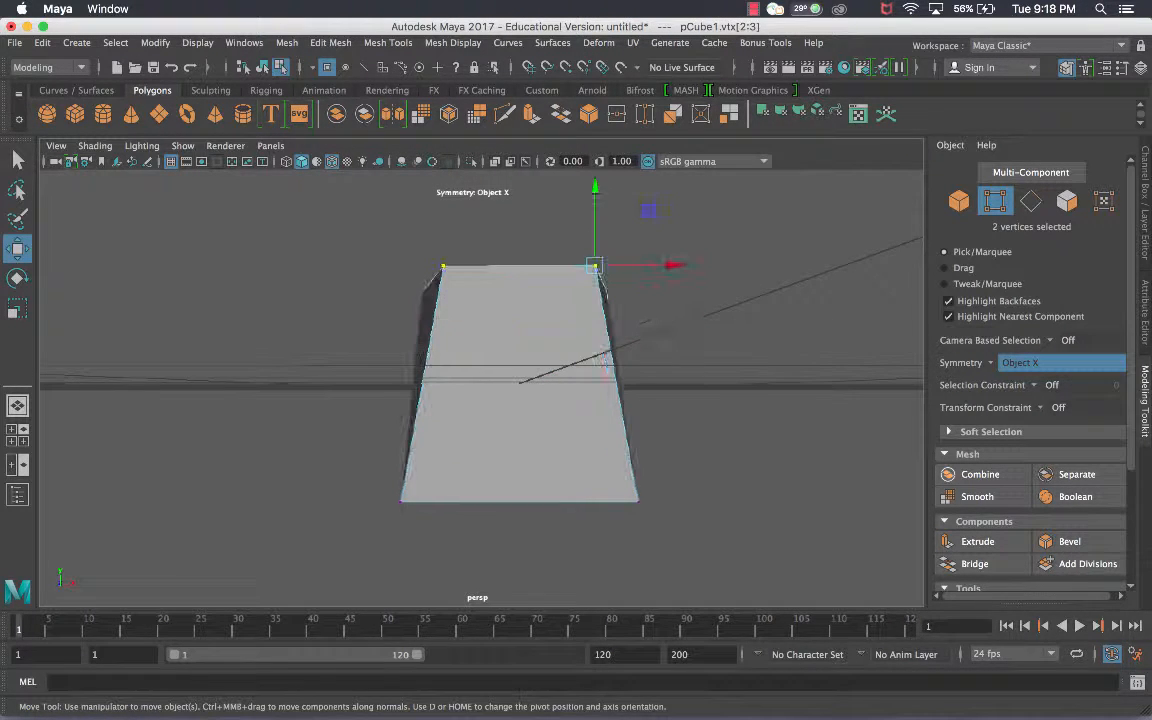
alt+drag(679, 347, 700, 365)
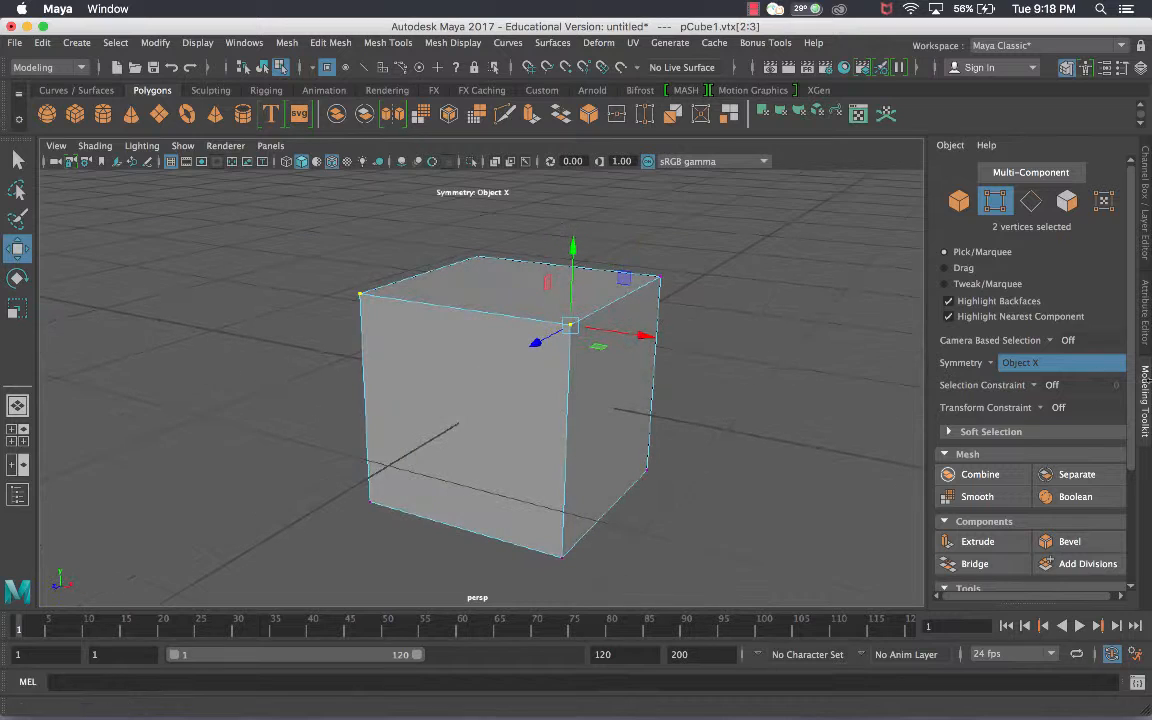
- Set Symmetry to Off and the Selection Constraint to Edge Loop
click(1005, 366)
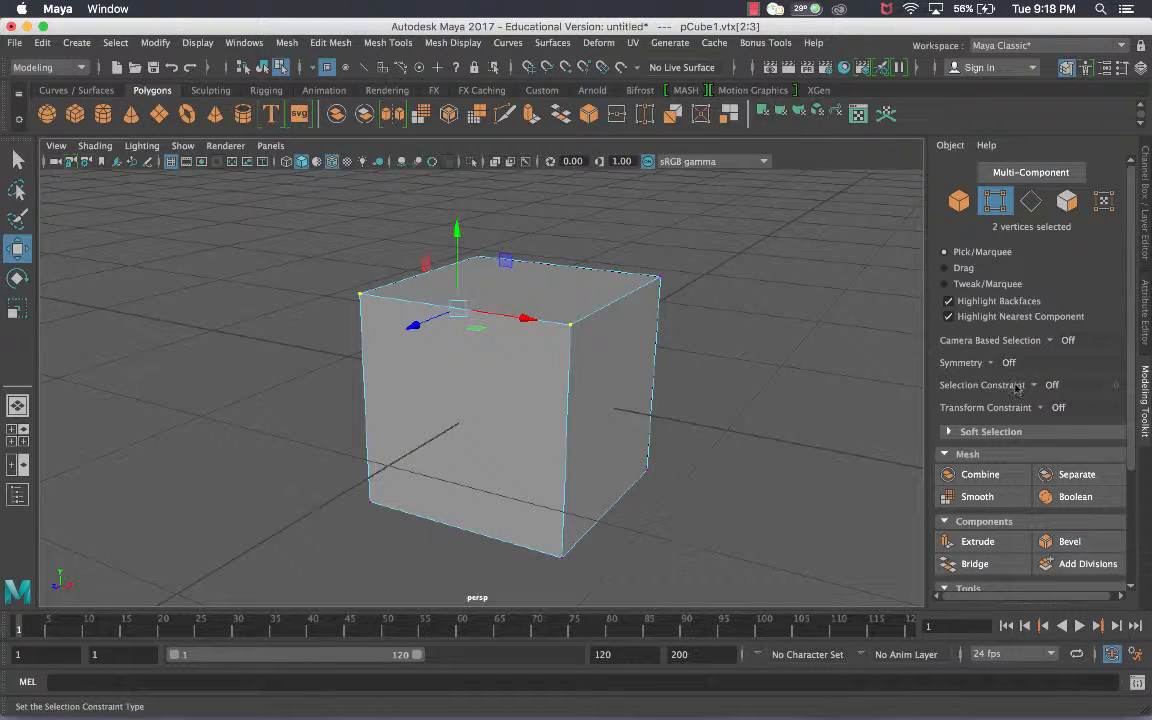
click(1031, 387)
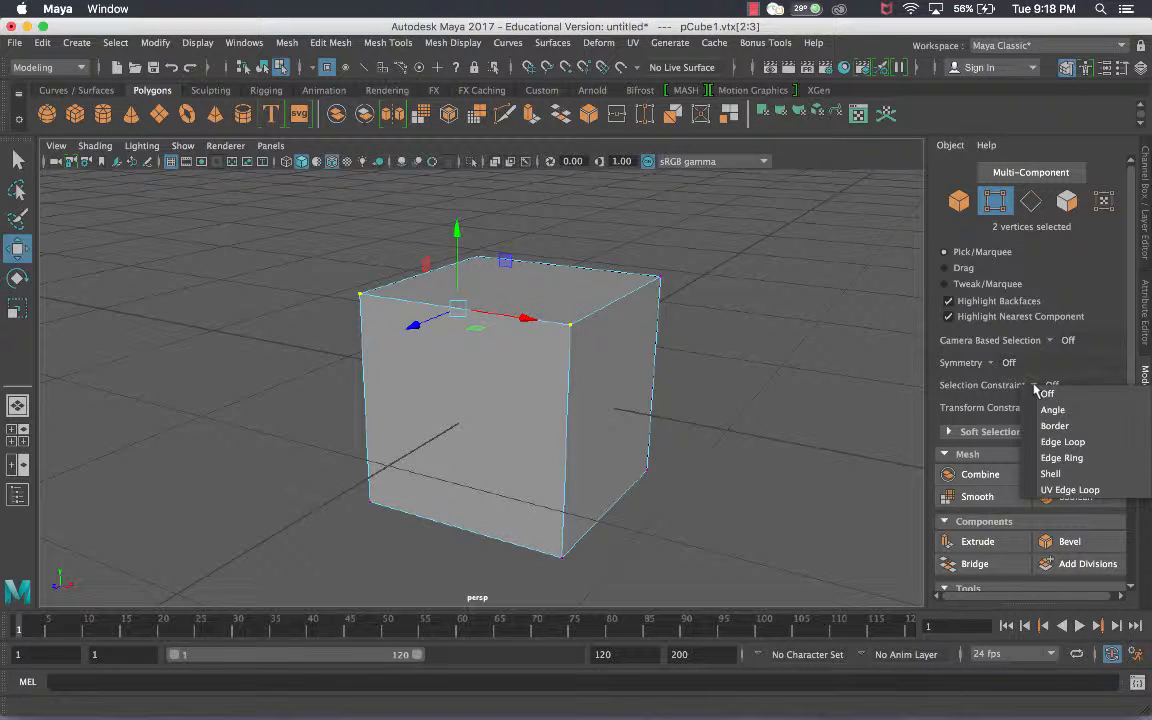
click(1088, 450)
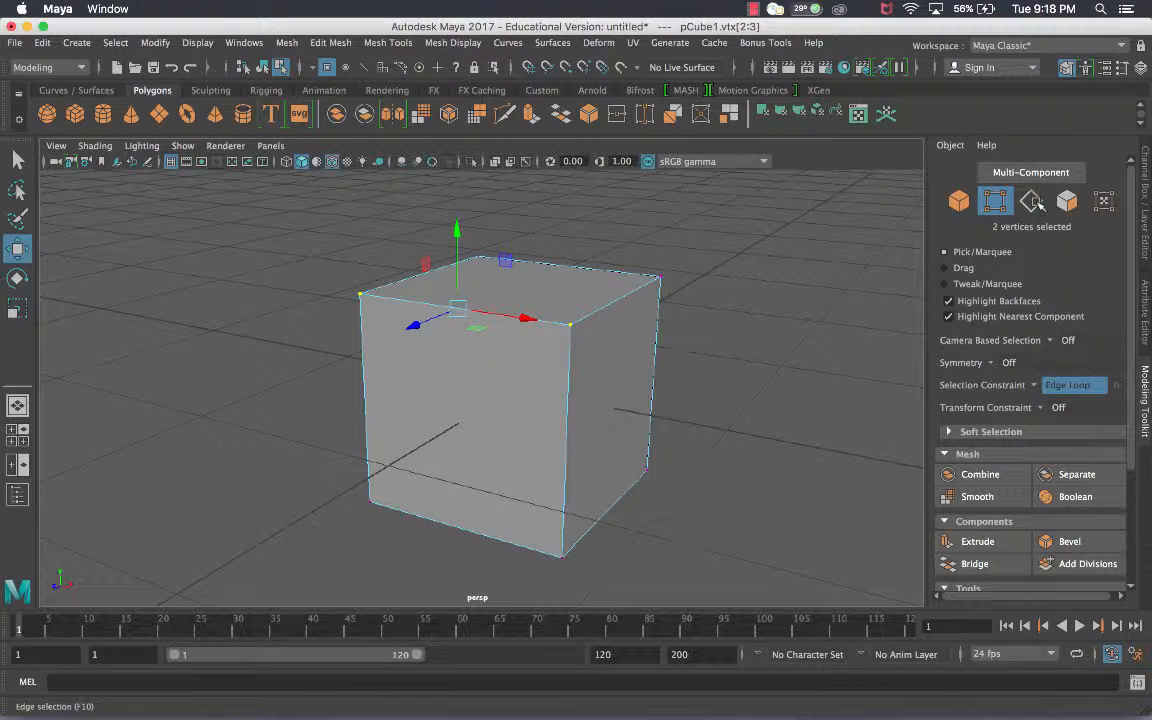
- Switch to edge selection and select the edge between the cube's top face and its right-facing side
click(1033, 202)
click(615, 300)
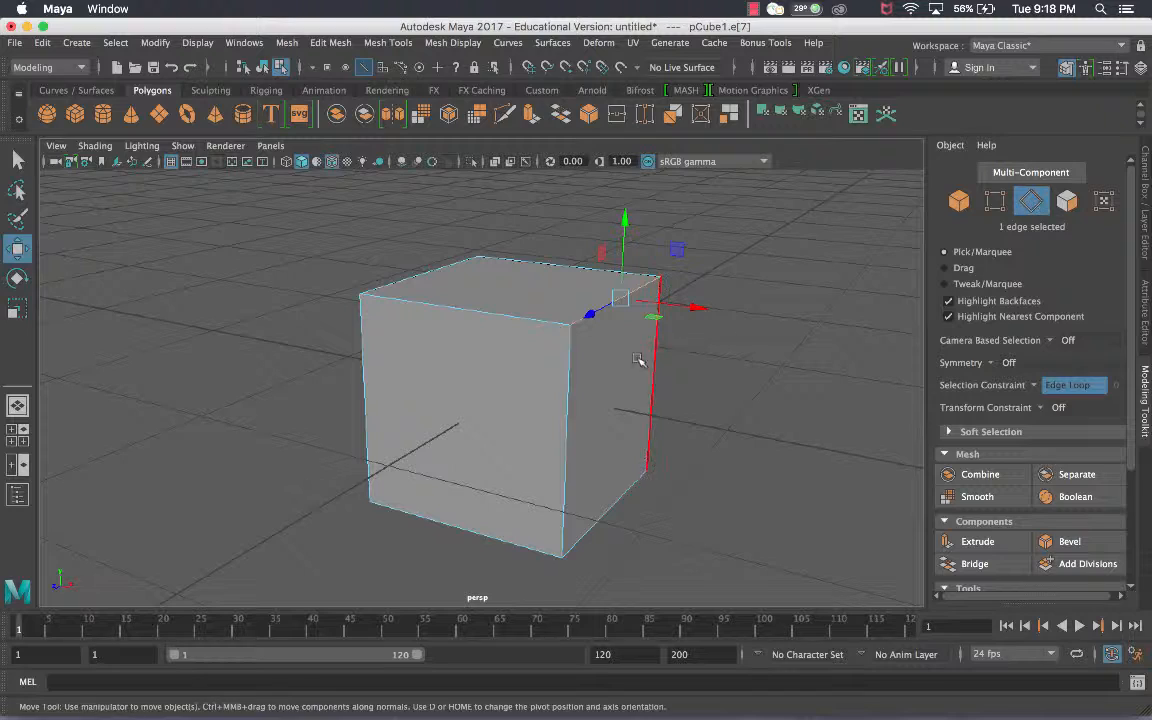
- Inspect the selected top edge from several angles and clear the selection
alt+drag(625, 365, 687, 327)
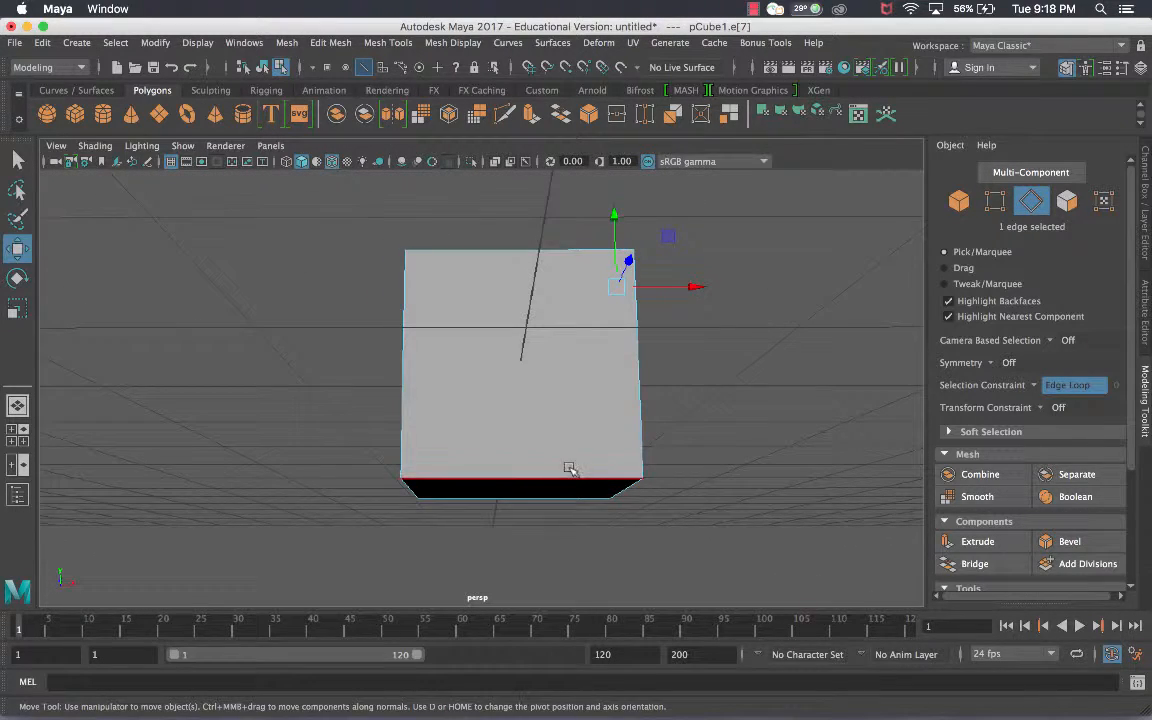
alt+drag(569, 468, 777, 283)
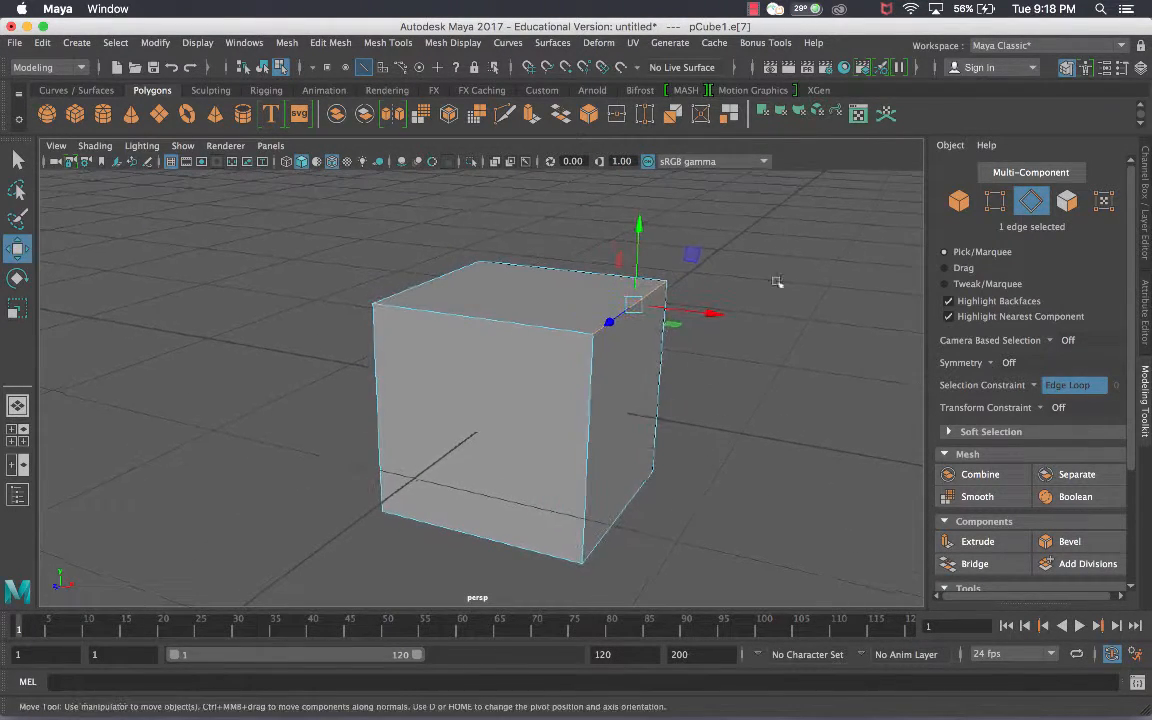
click(841, 329)
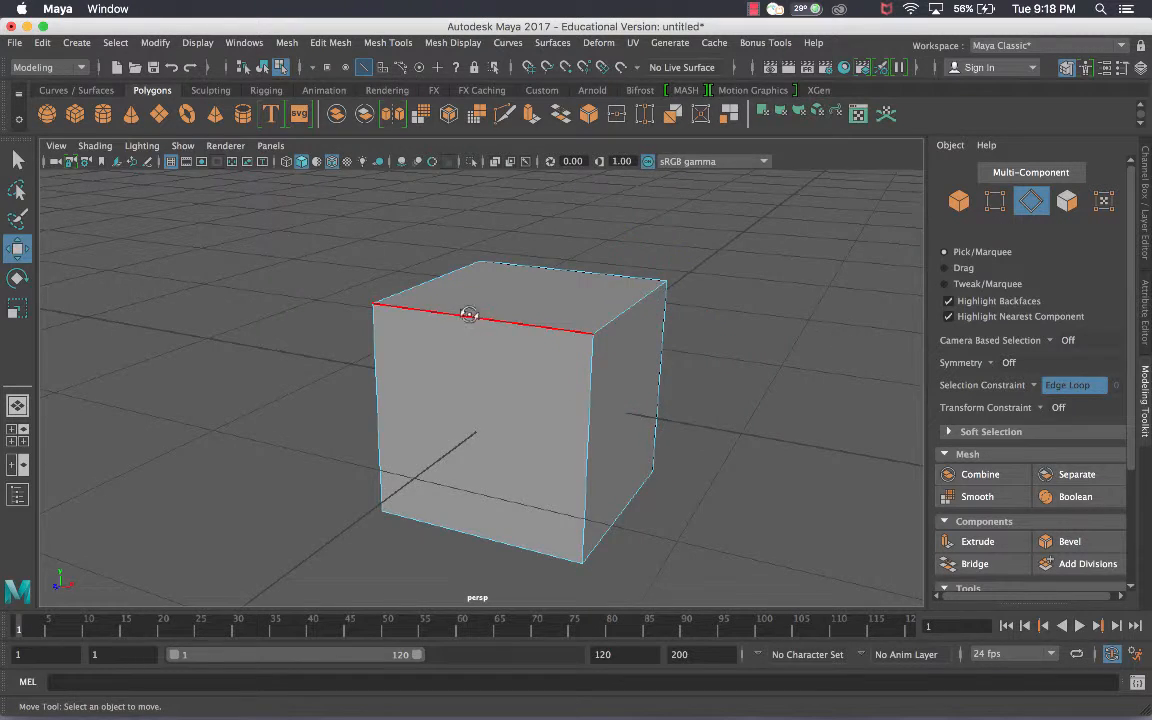
alt+drag(694, 381, 563, 385)
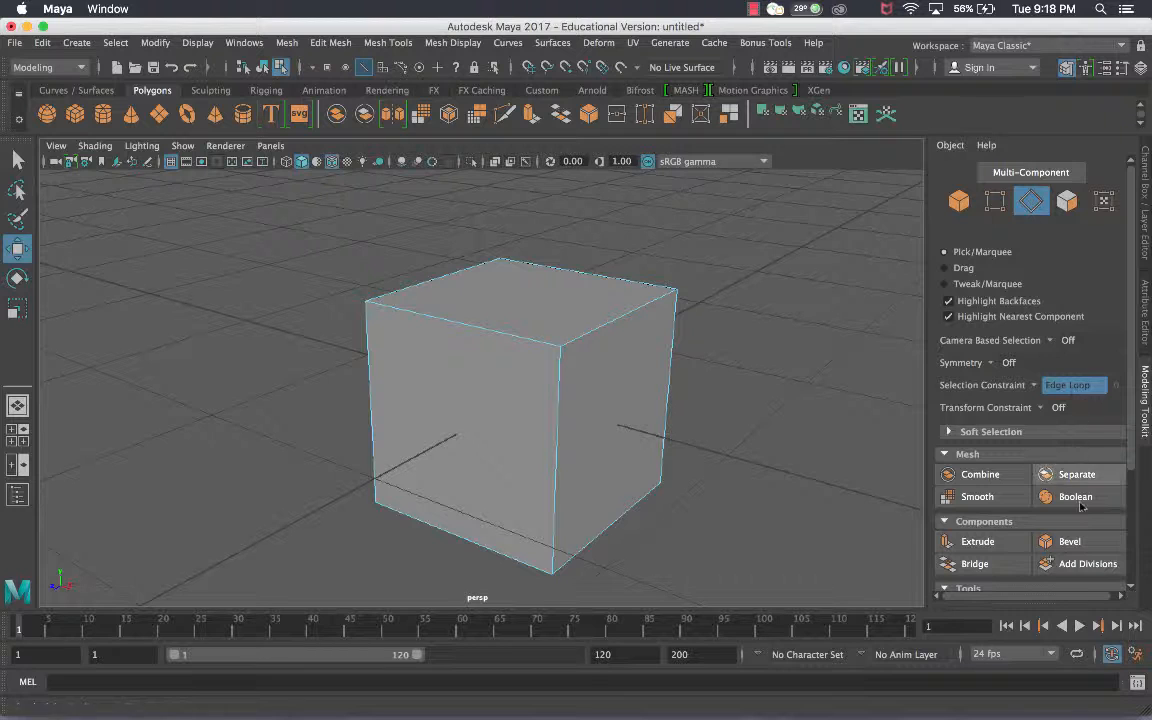
- Return the cube to object mode and subdivide it by applying Add Divisions twice, with Divisions at 1 each time
scroll(1071, 528, down, 2)
scroll(1071, 528, down, 2)
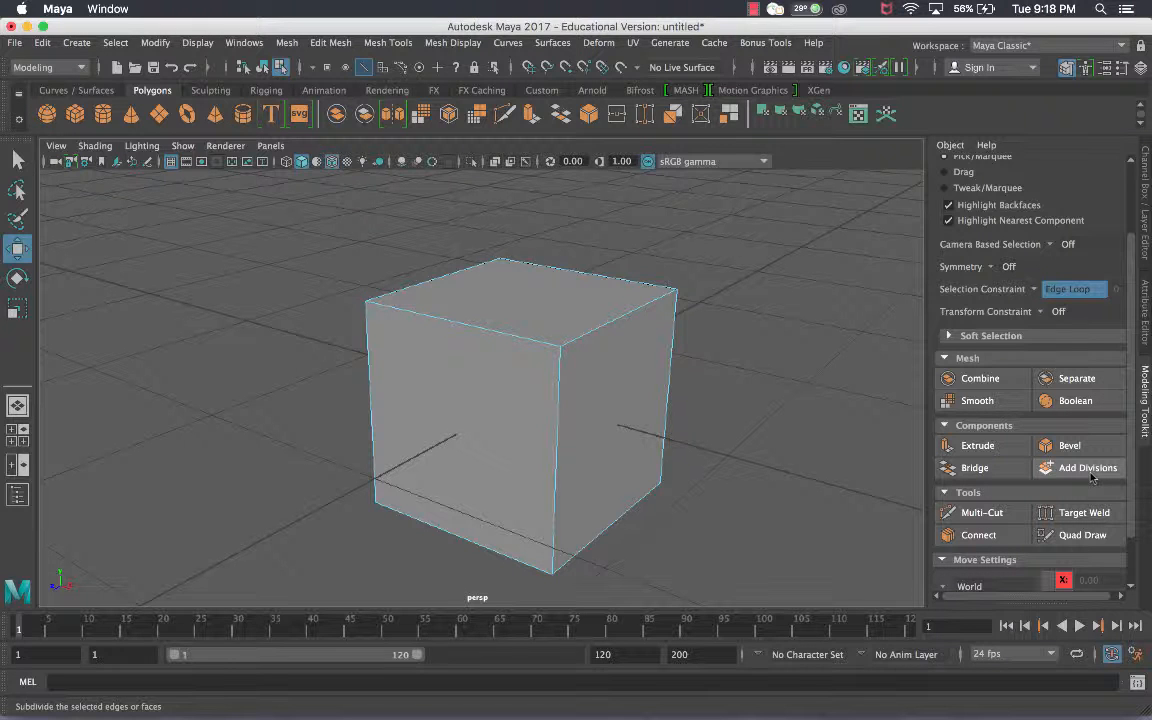
right_click(612, 265)
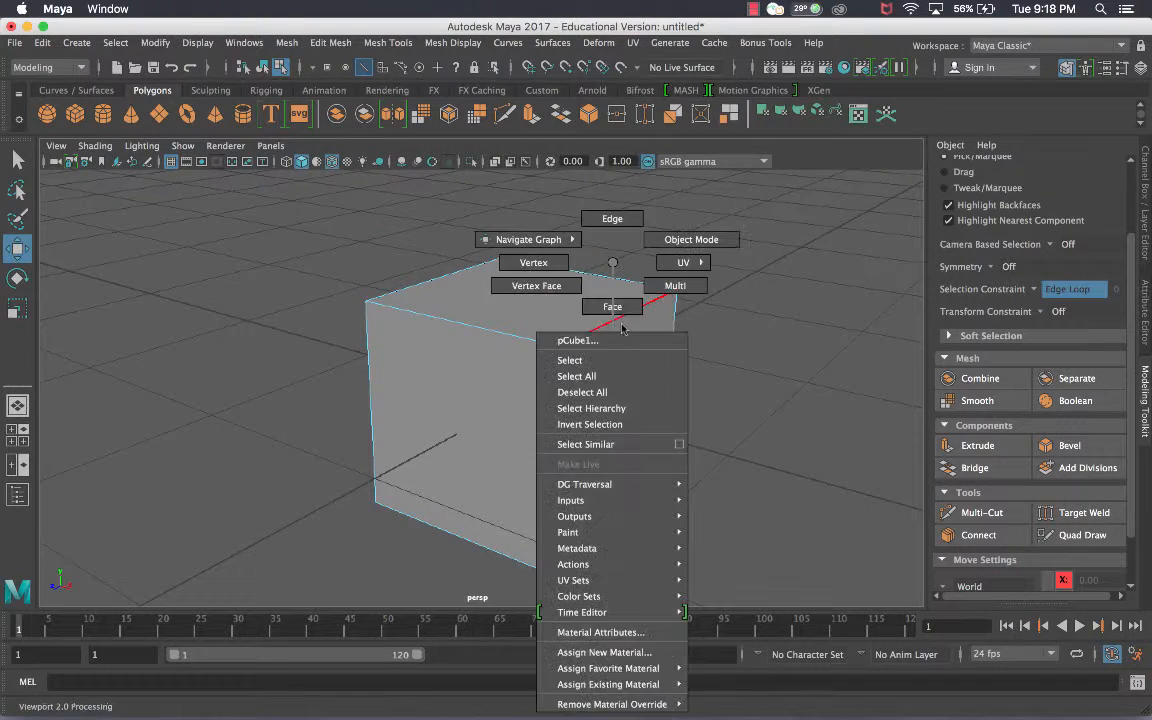
click(689, 239)
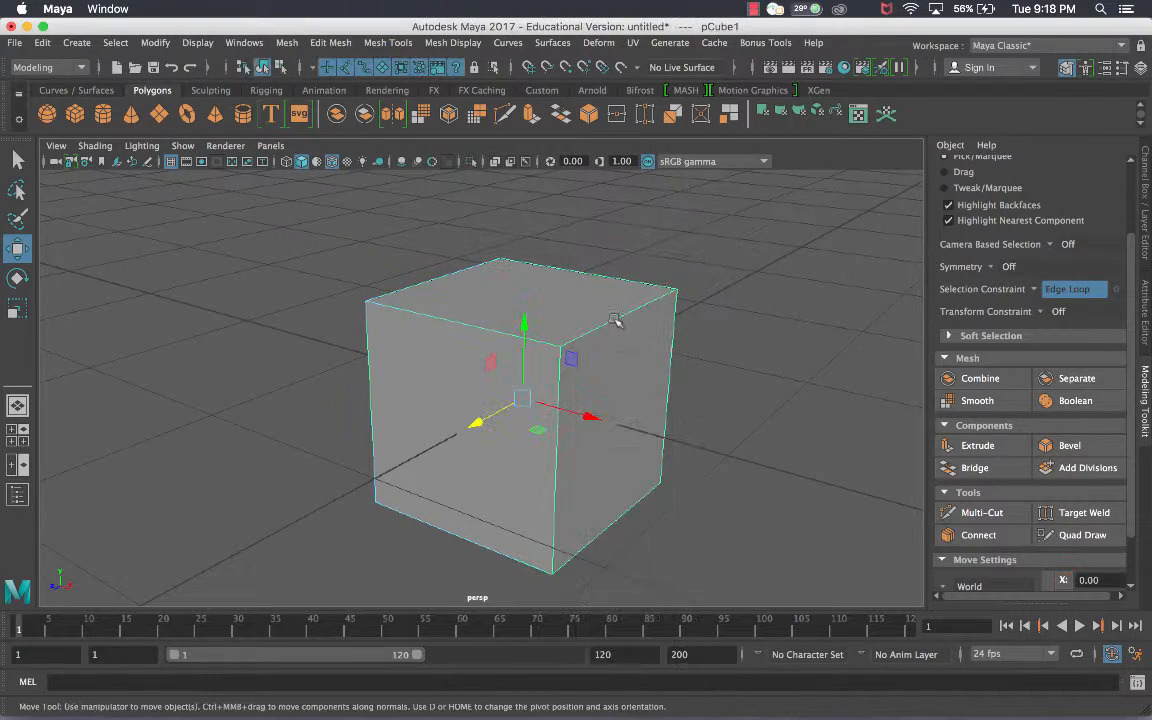
click(1068, 466)
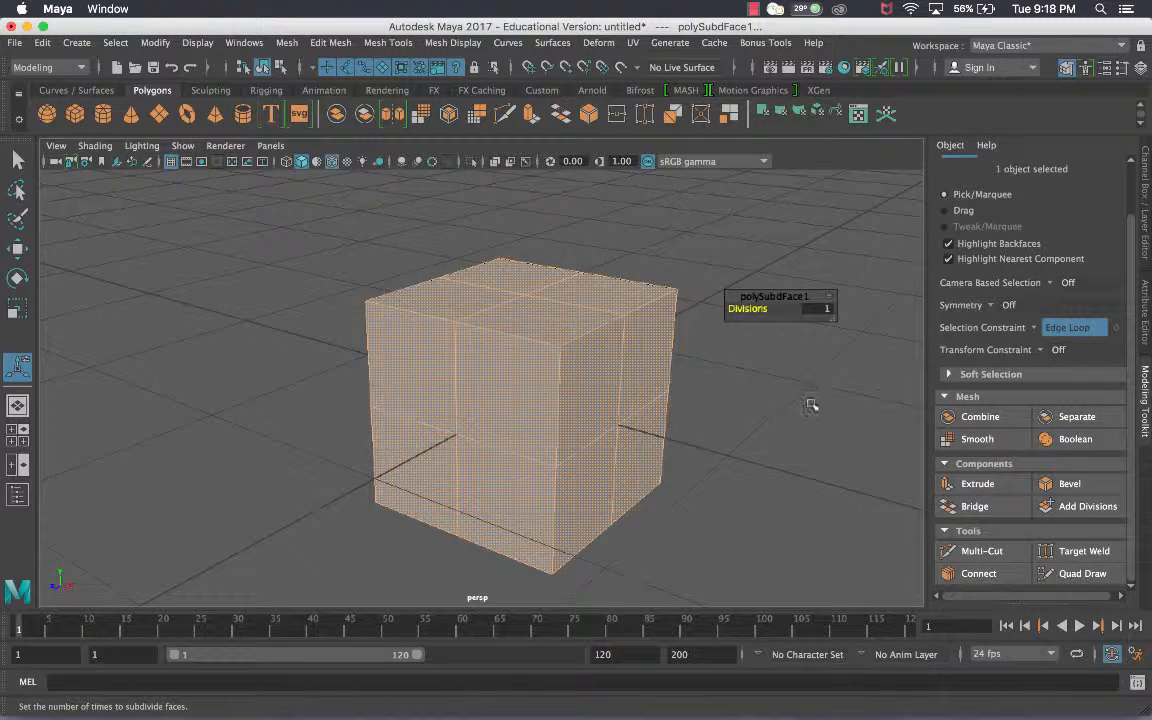
click(1085, 507)
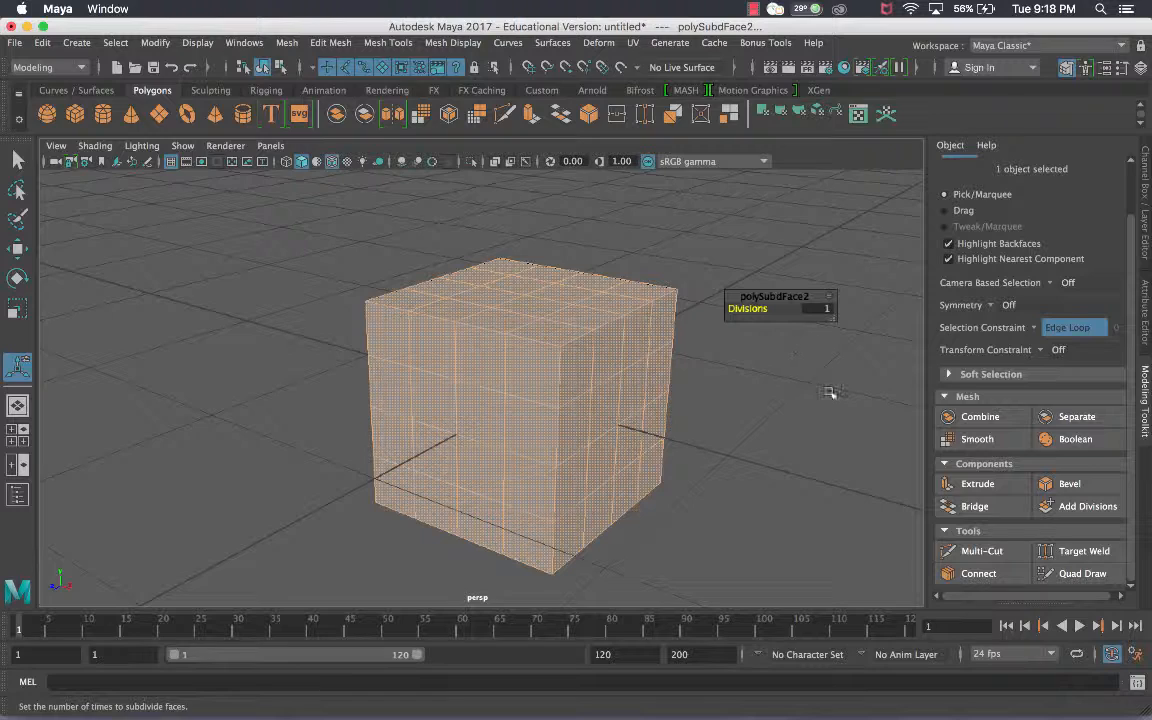
click(818, 355)
alt+drag(768, 359, 625, 358)
click(590, 356)
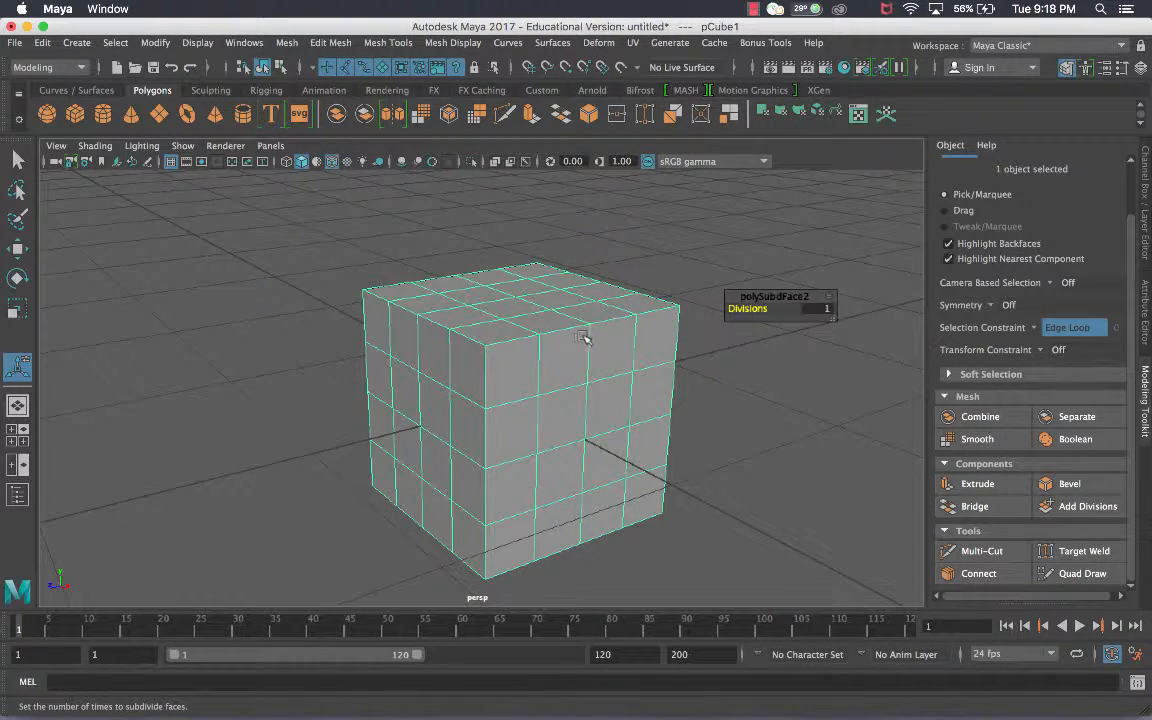
- Switch to edge selection and select the cube's upper horizontal edge loop, followed by the middle horizontal one
scroll(1068, 356, up, 2)
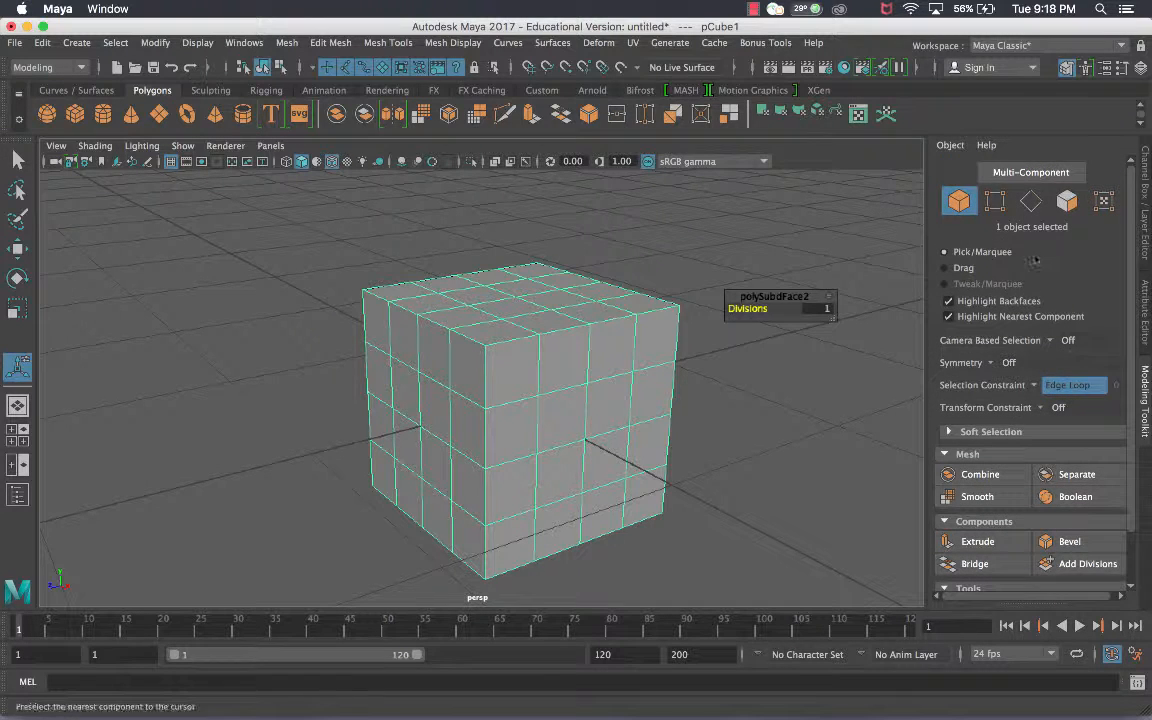
click(1031, 202)
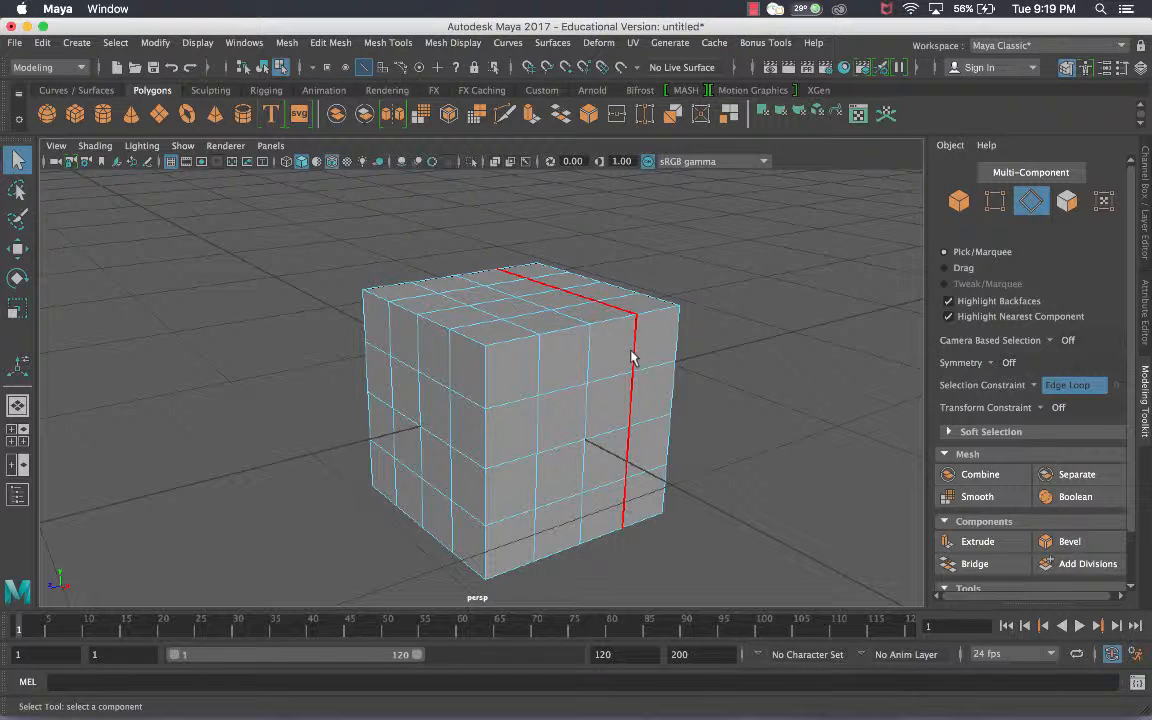
click(552, 393)
alt+drag(525, 391, 707, 391)
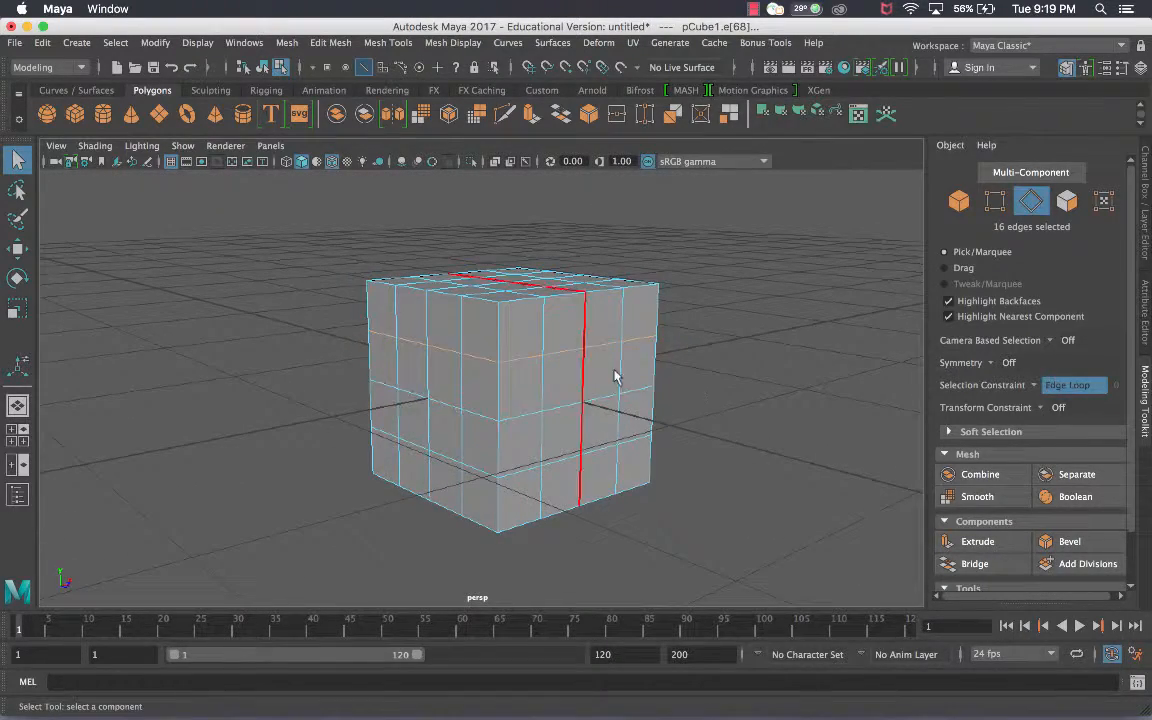
click(603, 402)
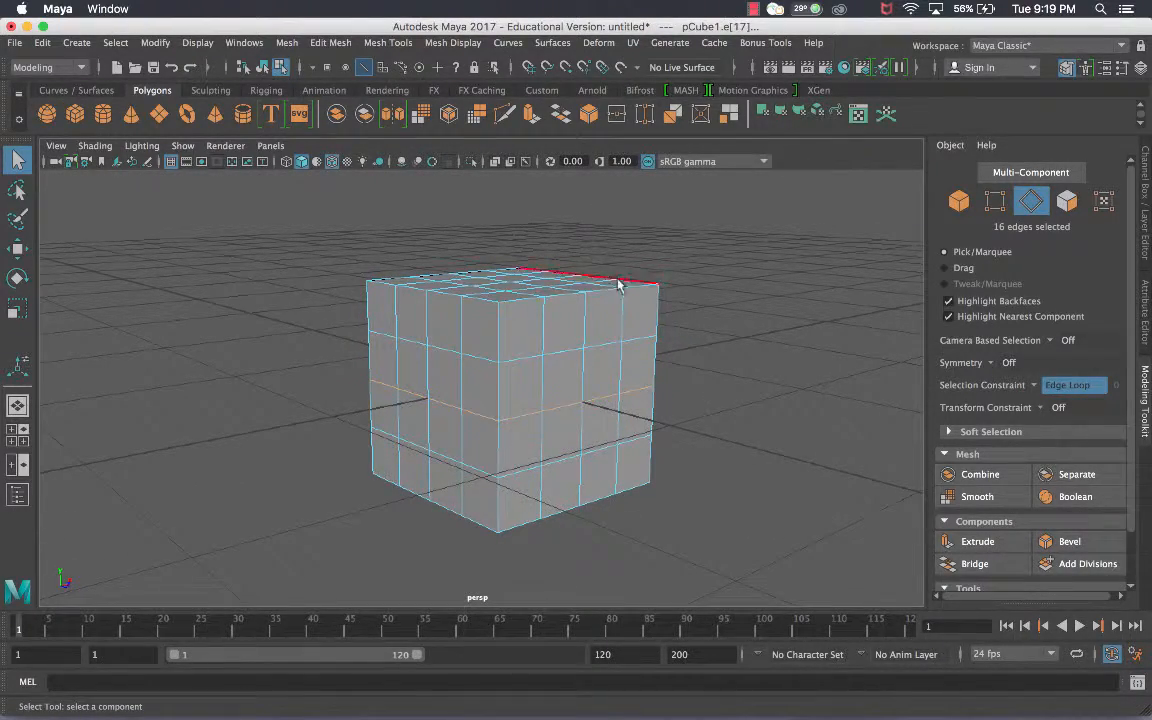
- Move the middle horizontal edge loop down about 0.095 in Y and undo the move
key(w)
drag(510, 316, 510, 337)
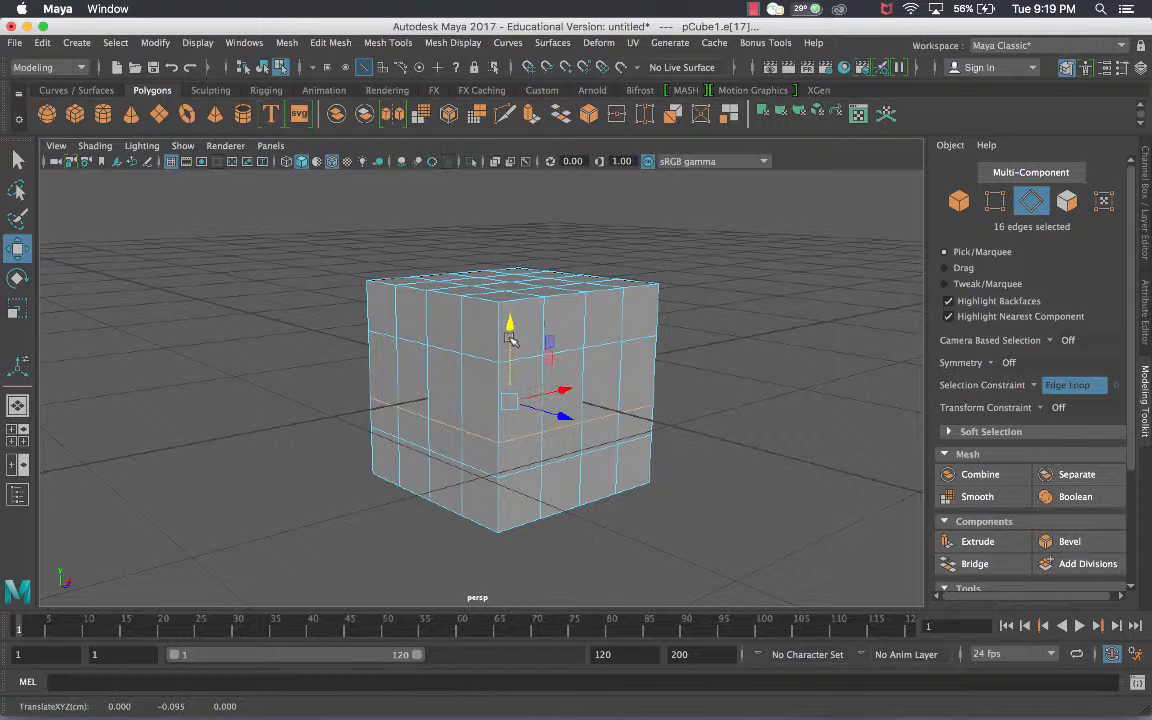
key(super+z)
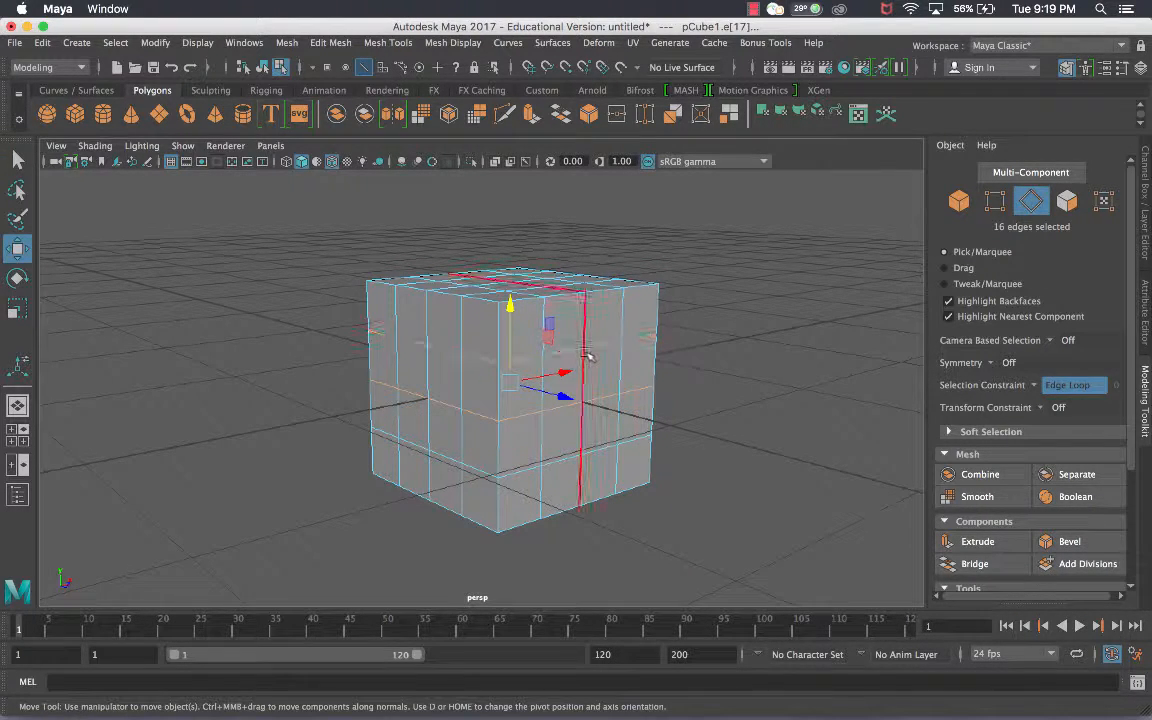
- Select the vertical edge loop nearest the cube's right-hand corner
click(626, 315)
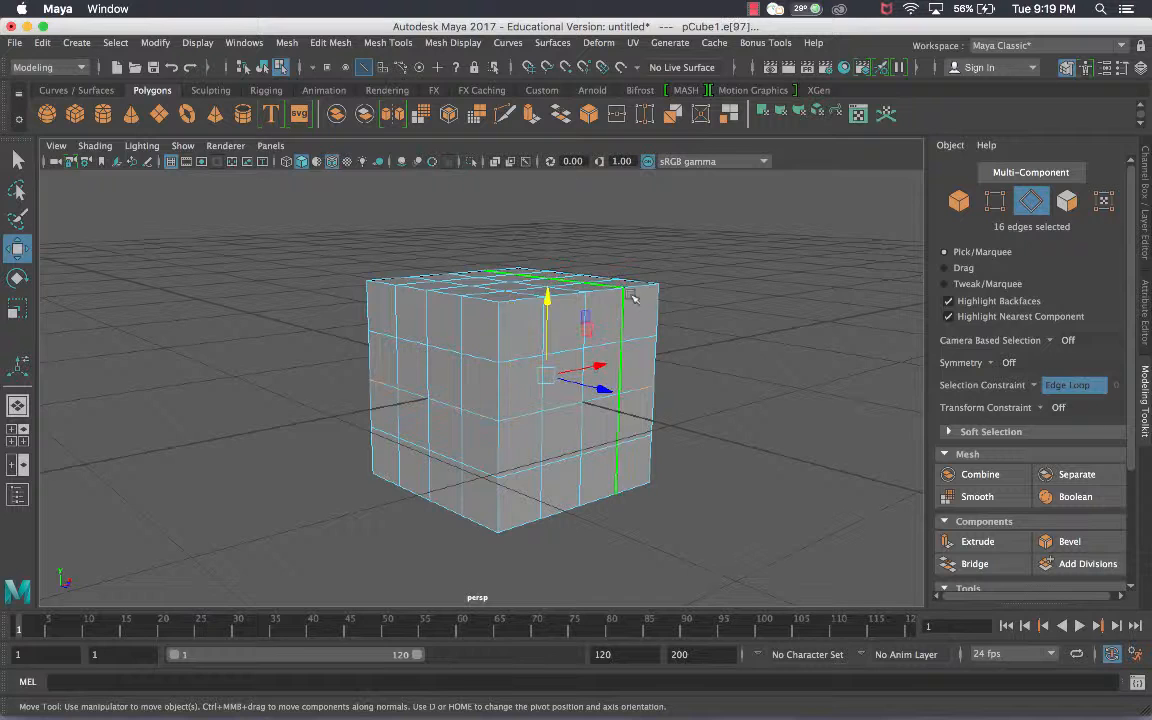
alt+drag(681, 334, 645, 344)
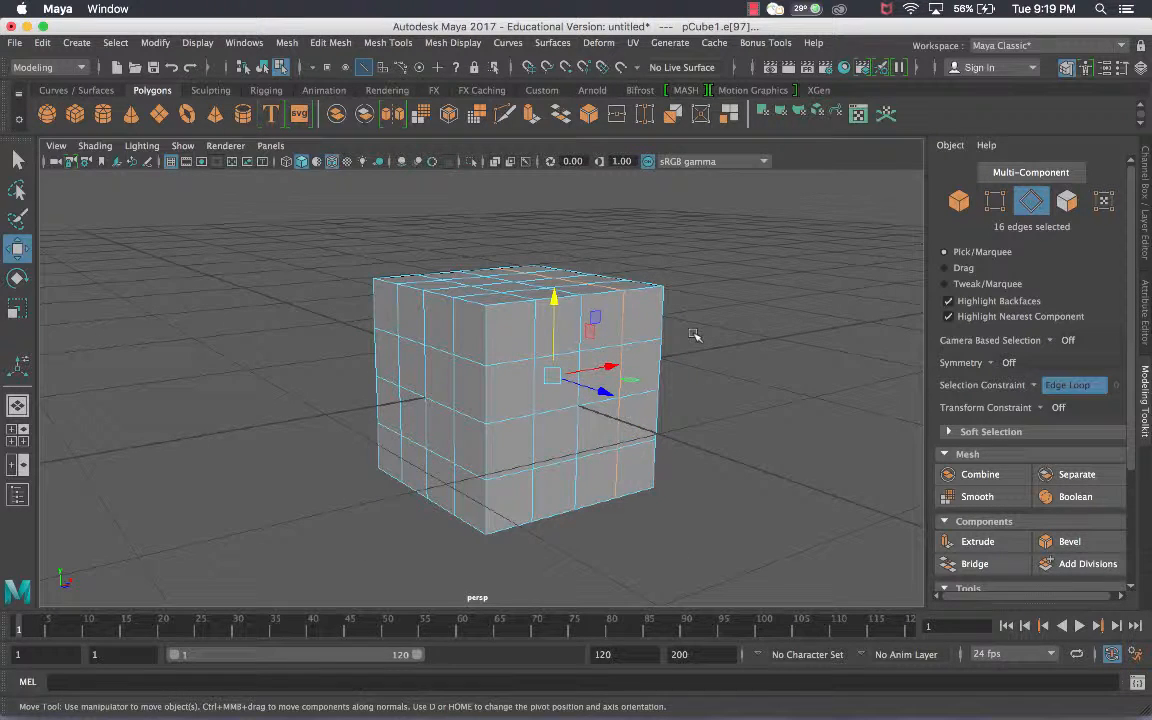
- Set the Selection Constraint to Off and clear the edge selection
click(1040, 390)
click(1037, 387)
click(1035, 386)
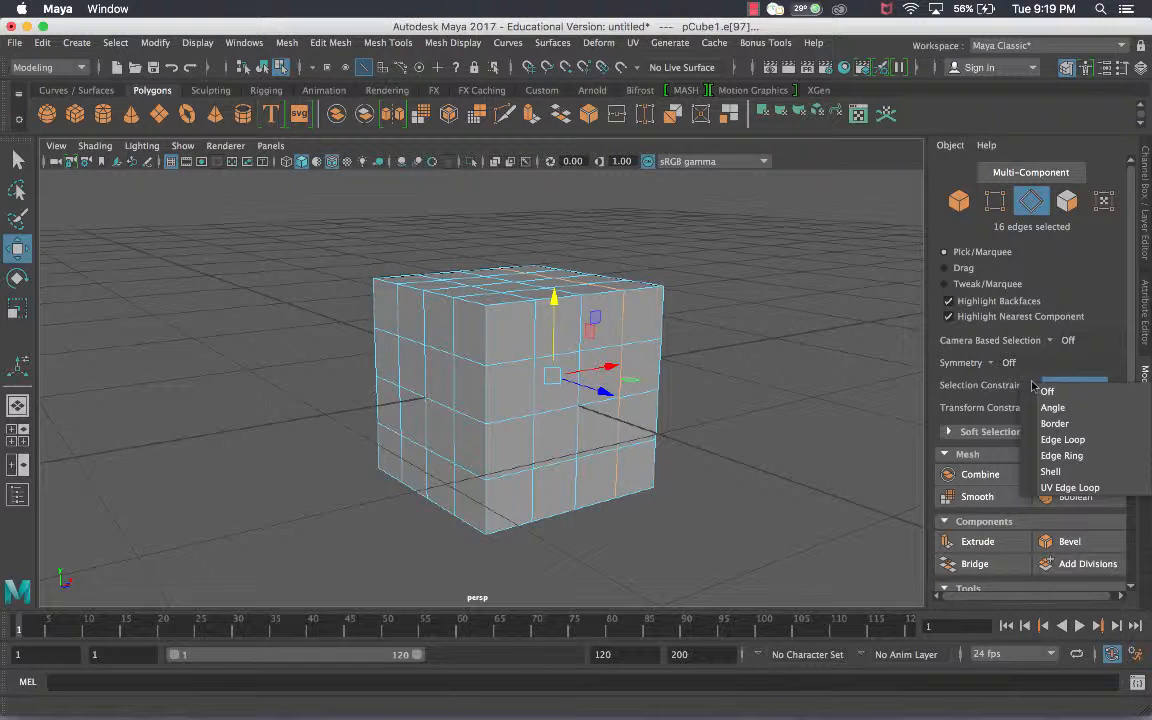
click(1042, 391)
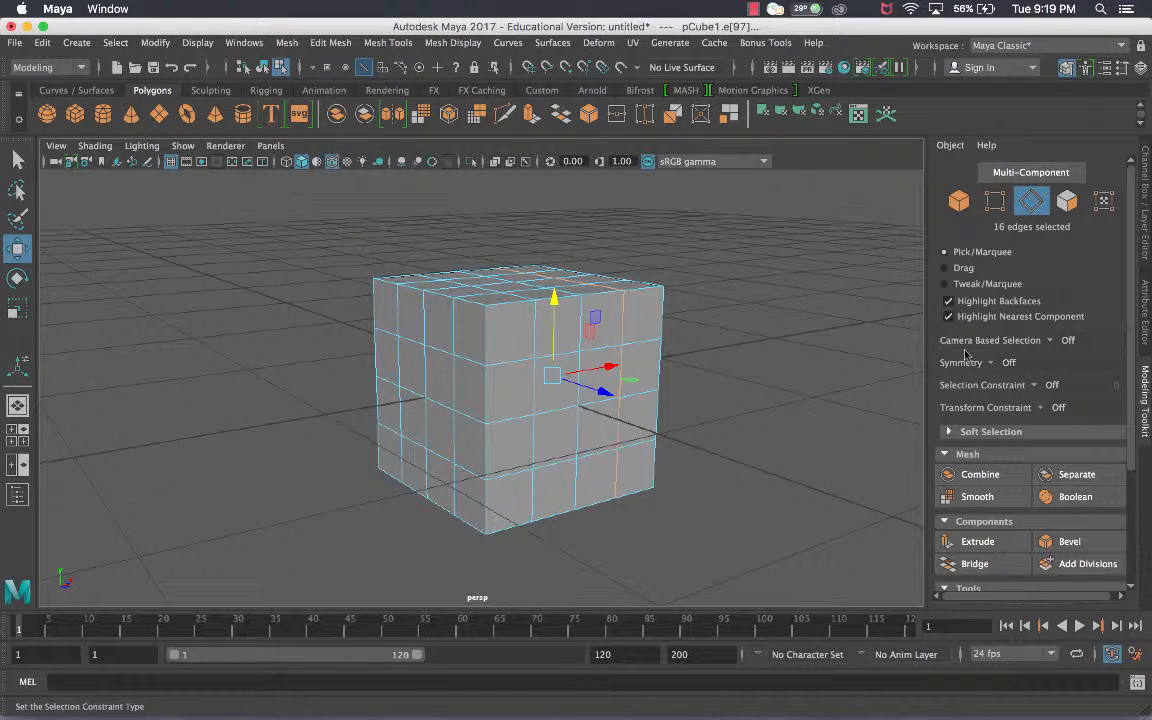
click(838, 290)
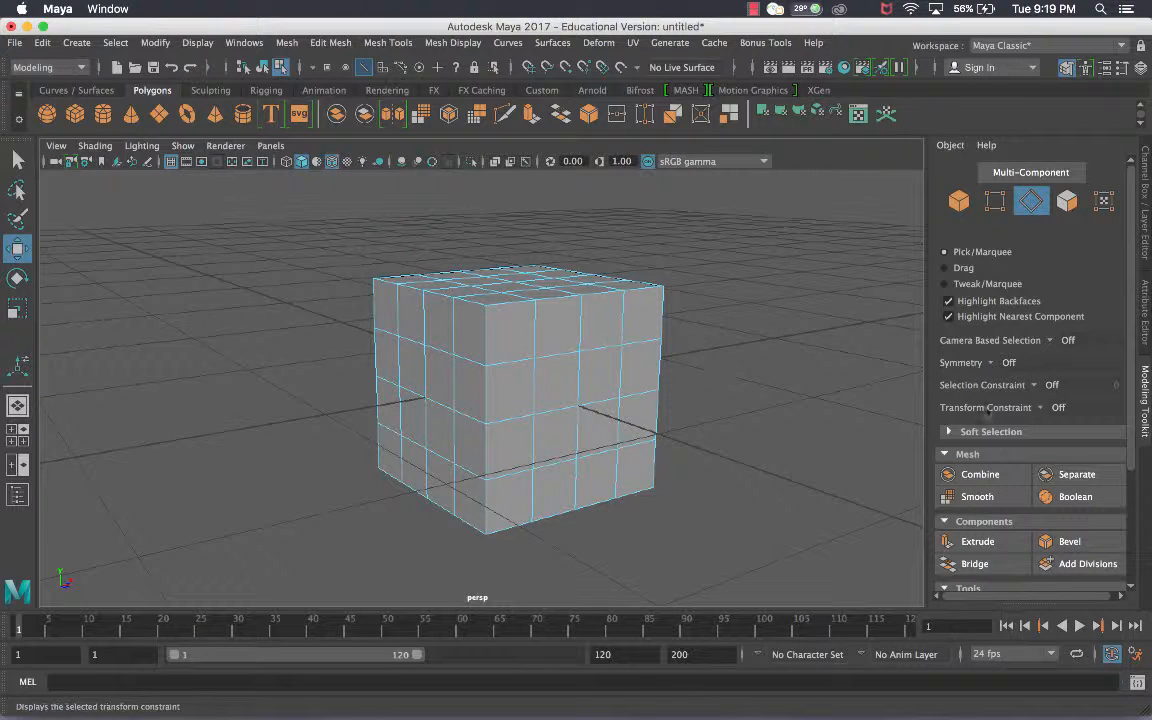
- Pick single edges on the cube's front side, and select the full vertical edge loop through its middle with the constraint off
click(499, 366)
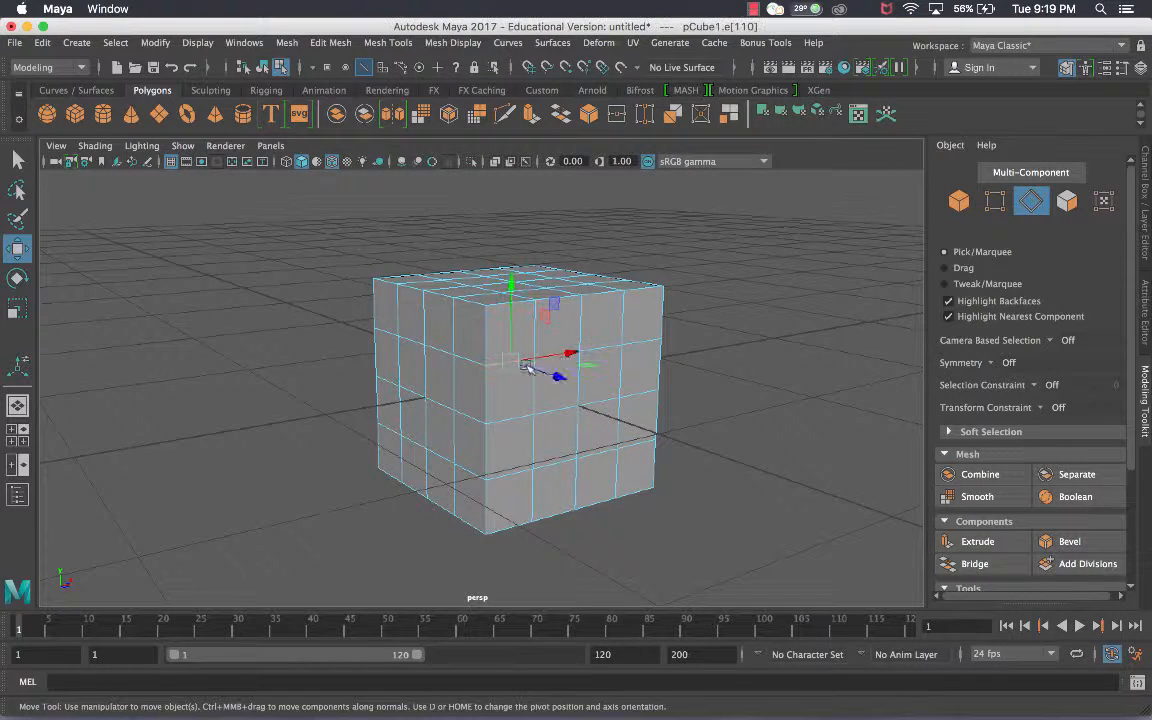
key(q)
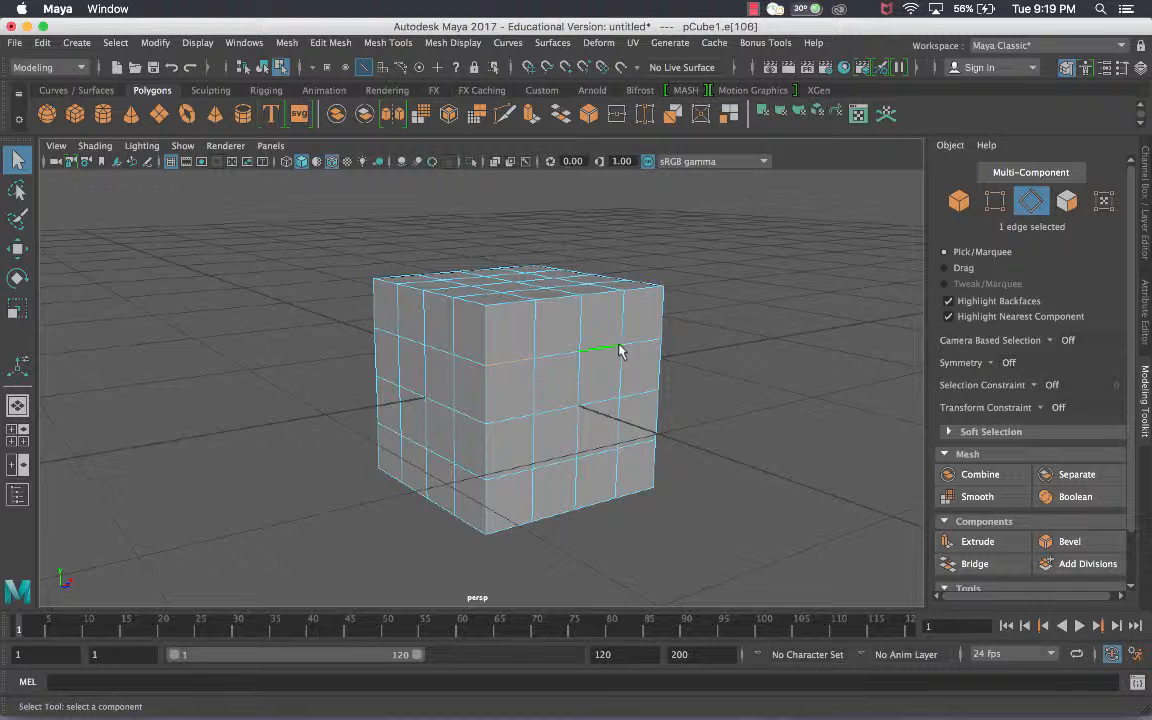
click(597, 404)
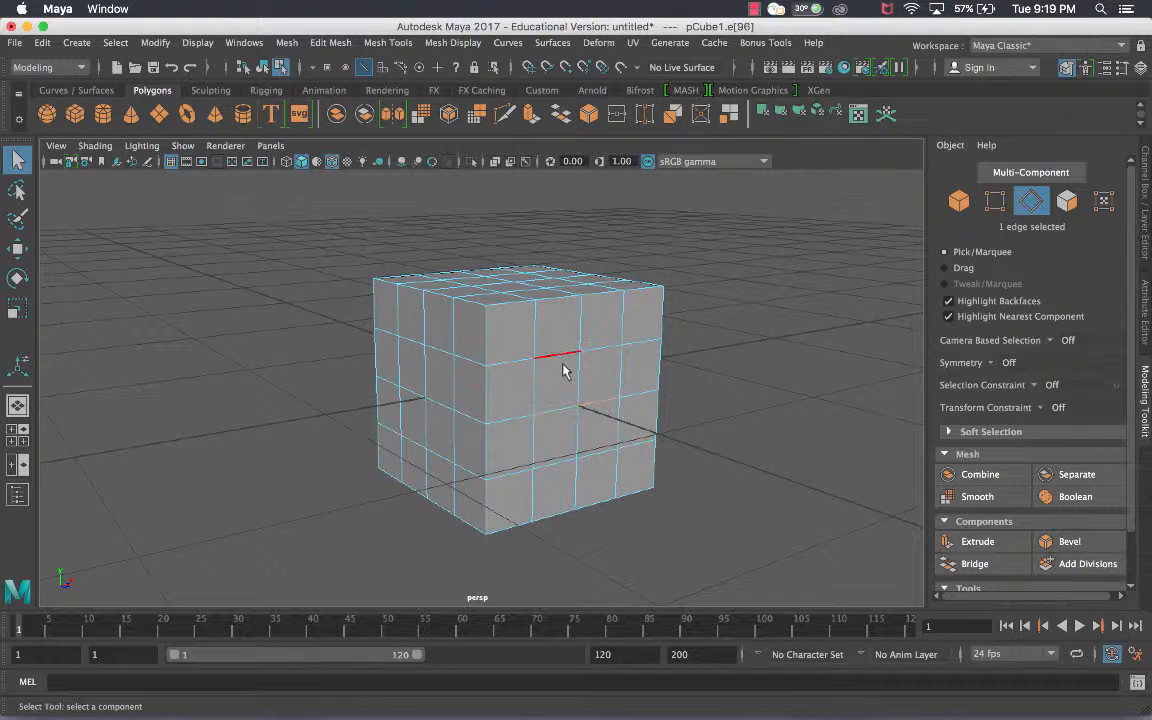
double_click(565, 357)
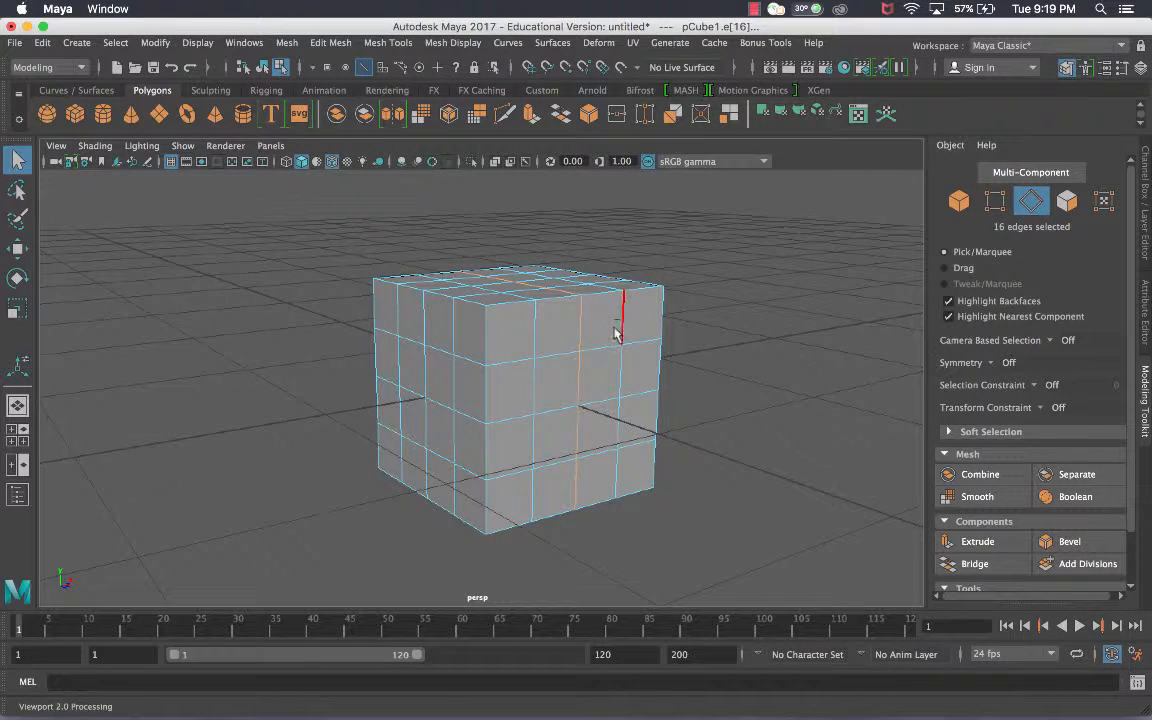
mouse_move(617, 329)
alt+mouse_down()
mouse_move(609, 352)
mouse_move(607, 312)
alt+mouse_up()
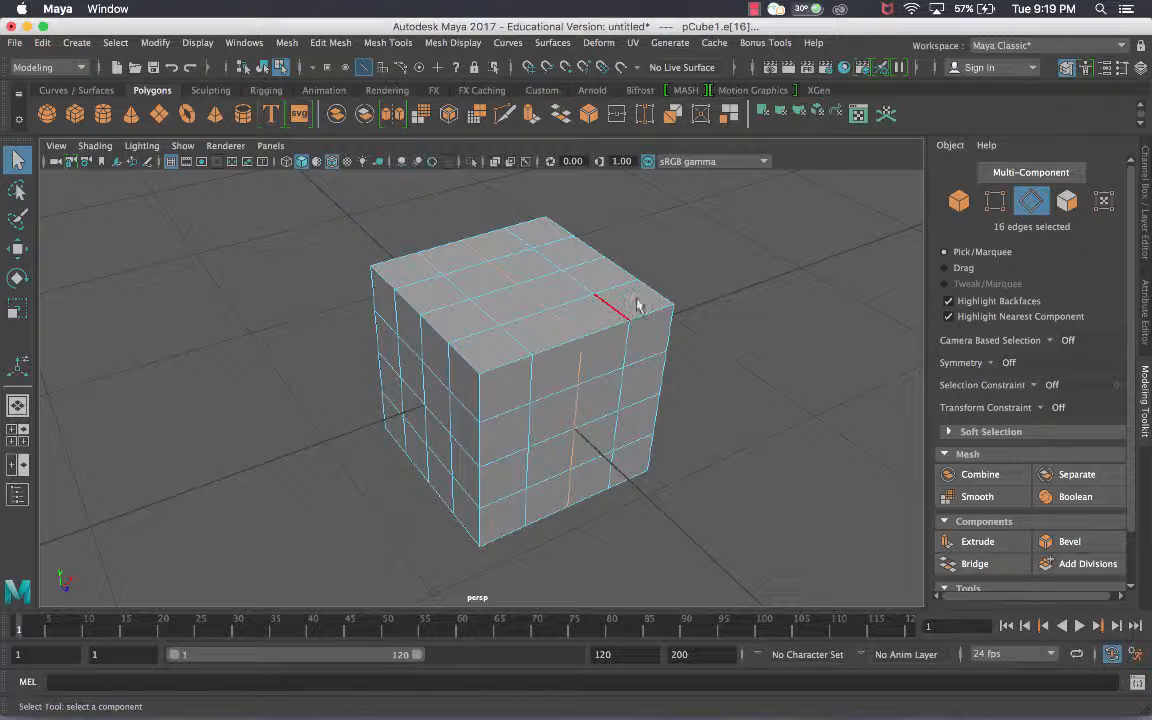
click(1040, 407)
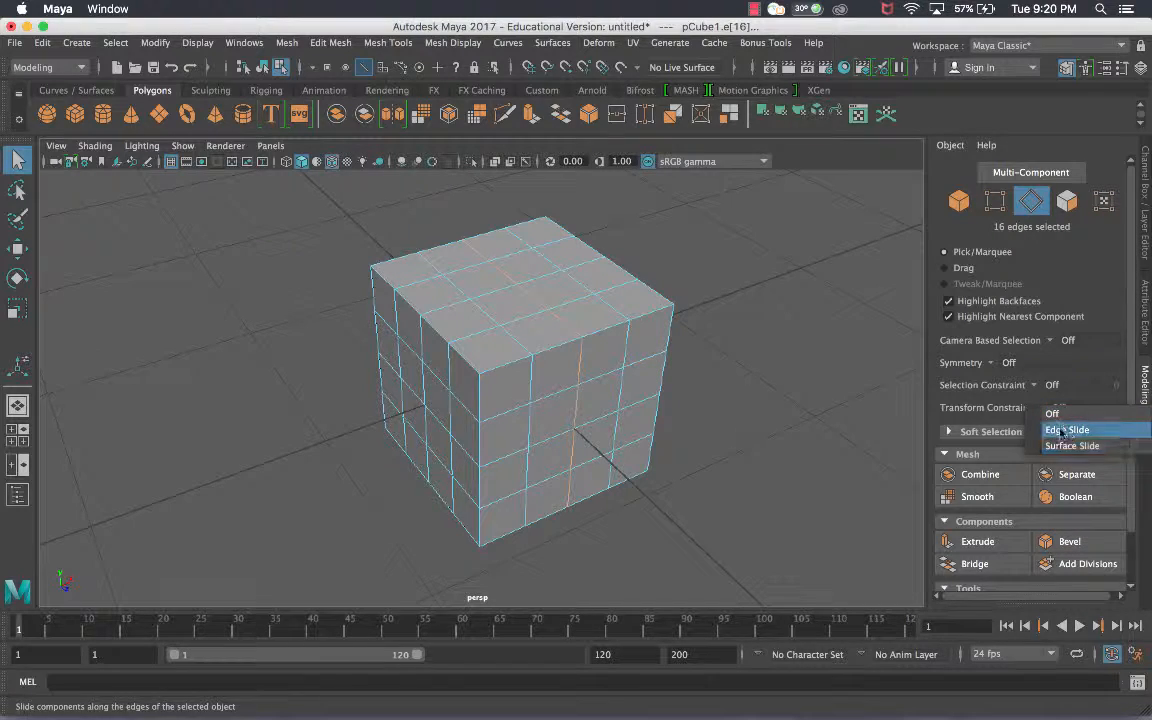
click(795, 337)
- Switch to vertex selection and scale the cube's top two rows of vertices uniformly to about 0.62
alt+drag(656, 320, 717, 292)
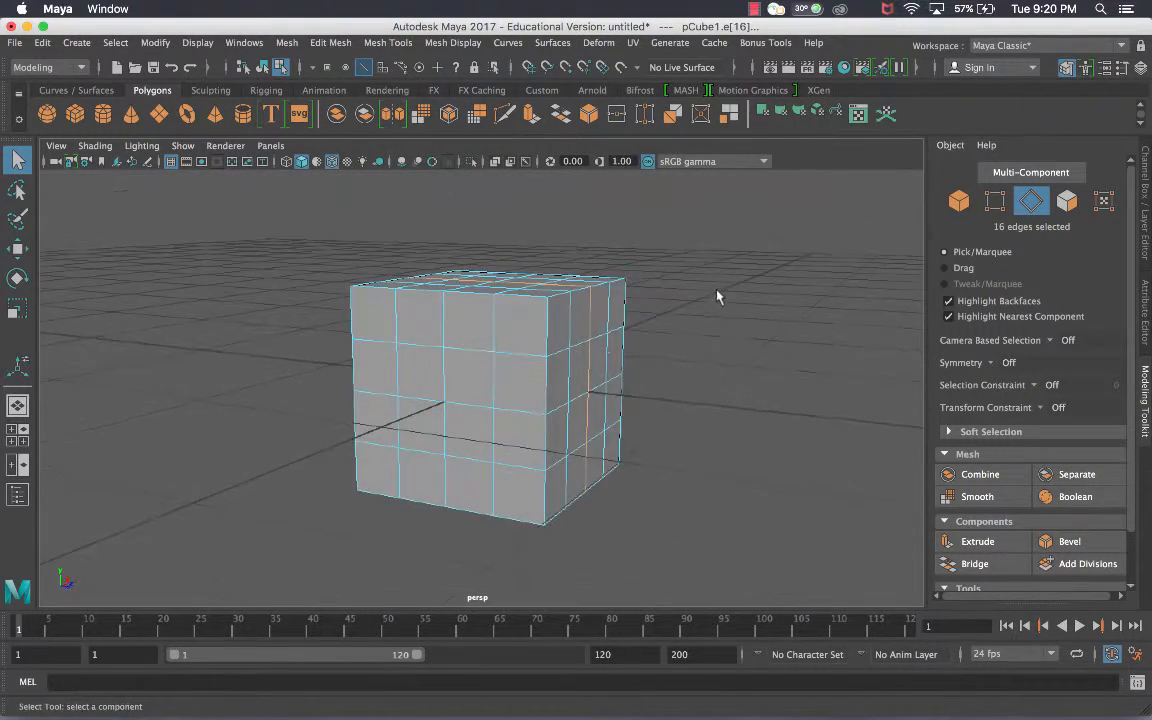
scroll(717, 303, up, 5)
right_click(664, 262)
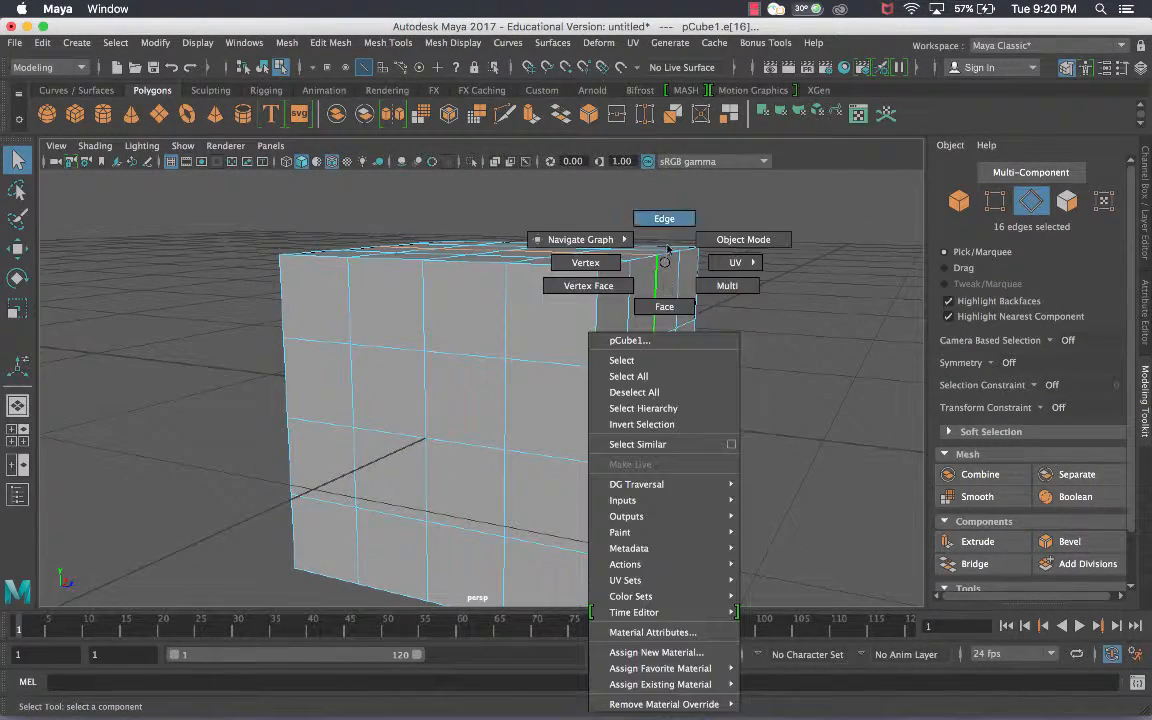
right_drag(659, 243, 608, 264)
alt+drag(694, 256, 736, 251)
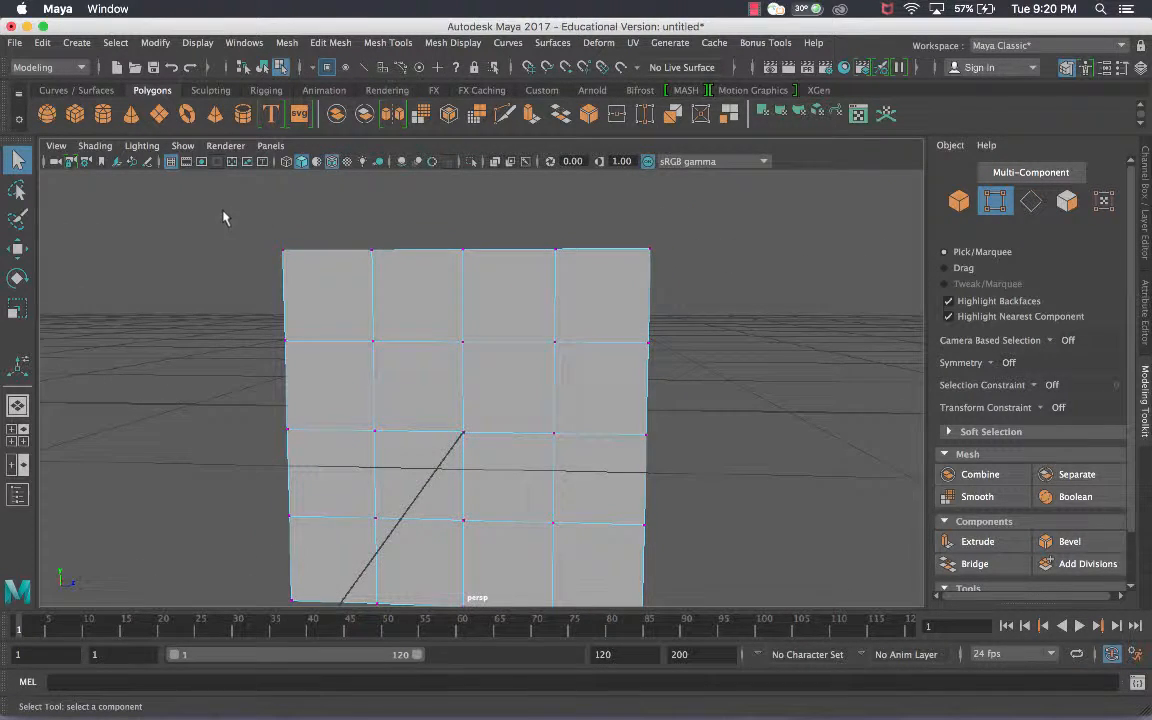
drag(224, 218, 599, 342)
key(r)
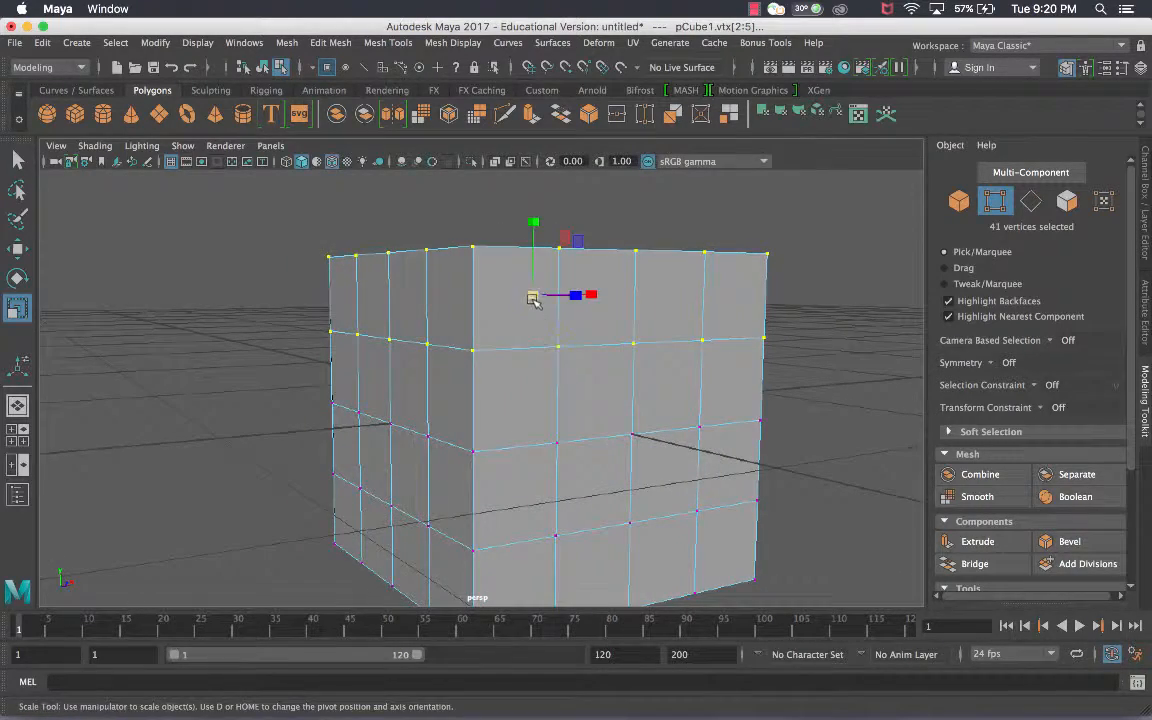
drag(533, 300, 446, 323)
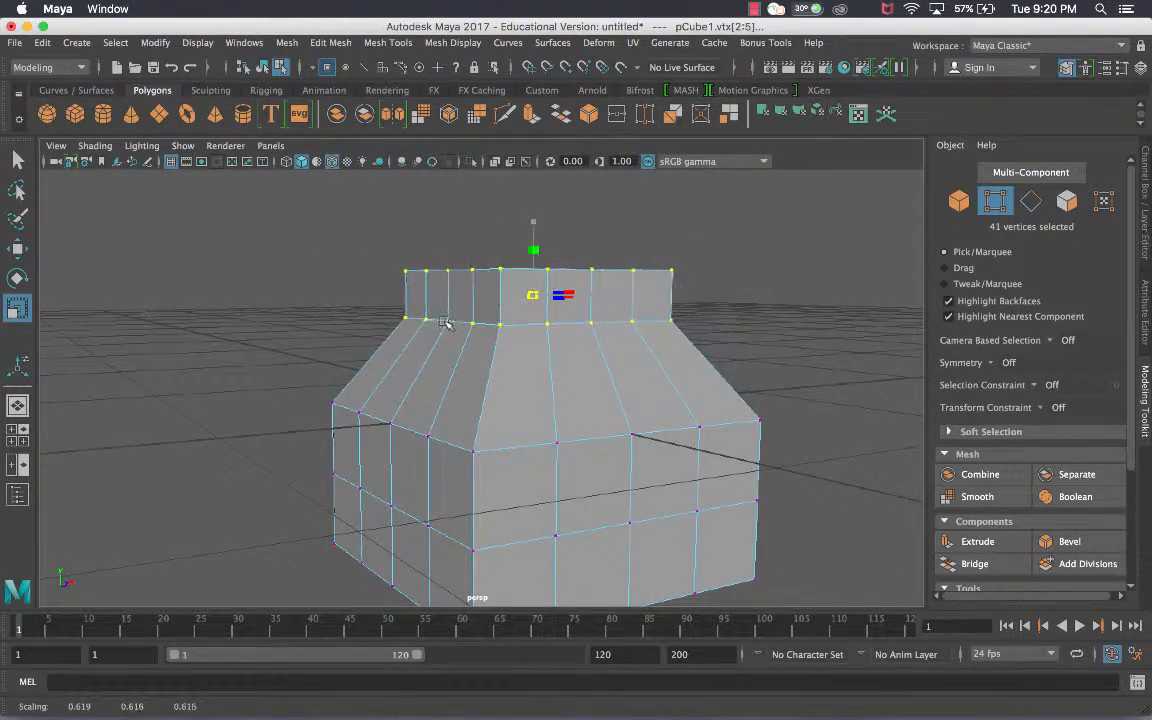
- Return the reshaped cube to object mode and deselect it, framing its narrowed upper part
click(604, 303)
right_drag(599, 262, 684, 236)
click(729, 296)
alt+middle_drag(729, 296, 654, 405)
scroll(733, 270, up, 4)
alt+drag(654, 405, 672, 400)
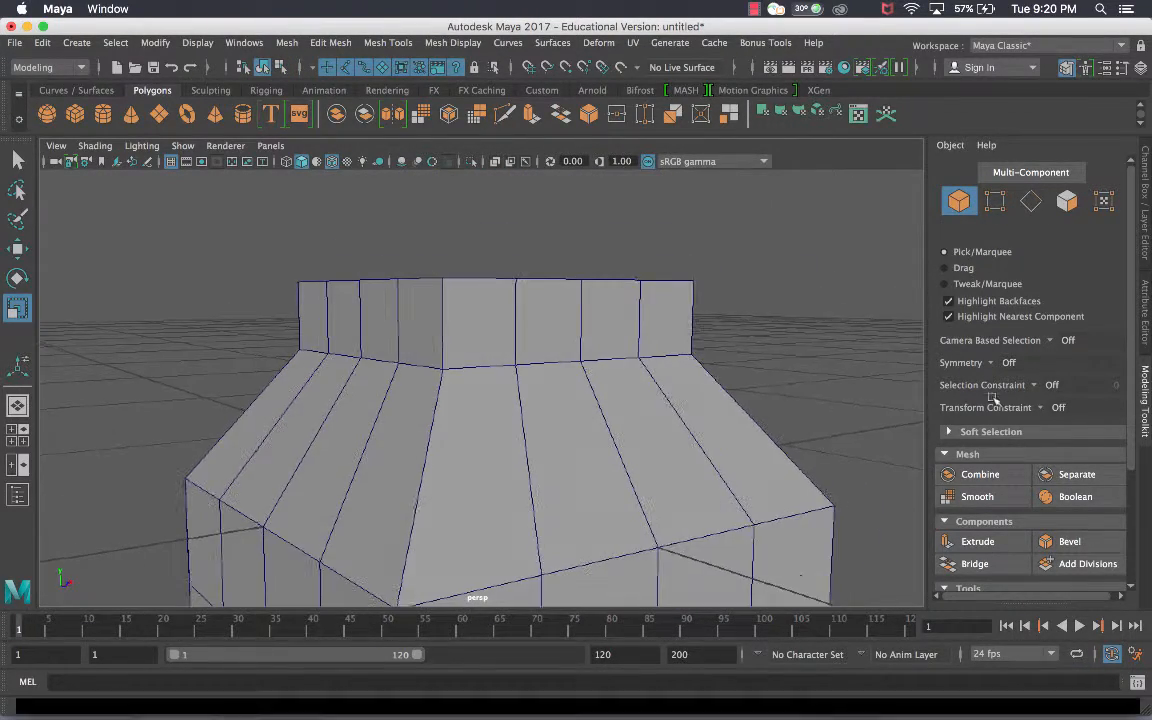
- Set the Transform Constraint to Edge Slide
click(1038, 407)
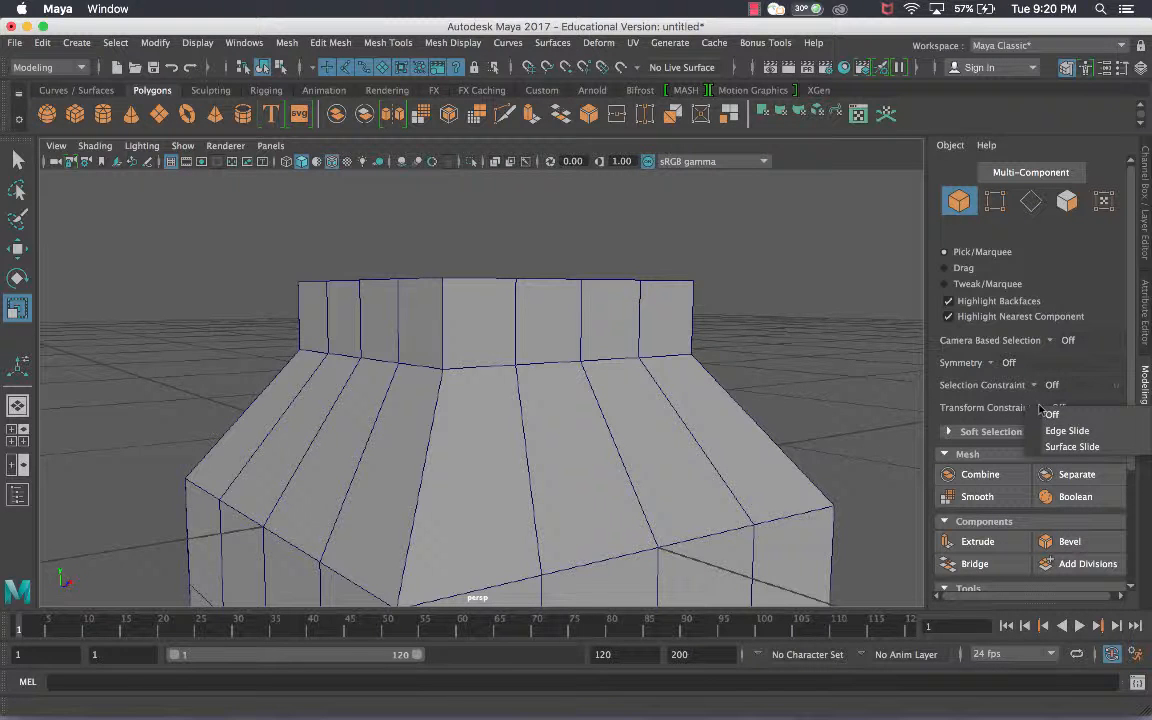
click(1066, 431)
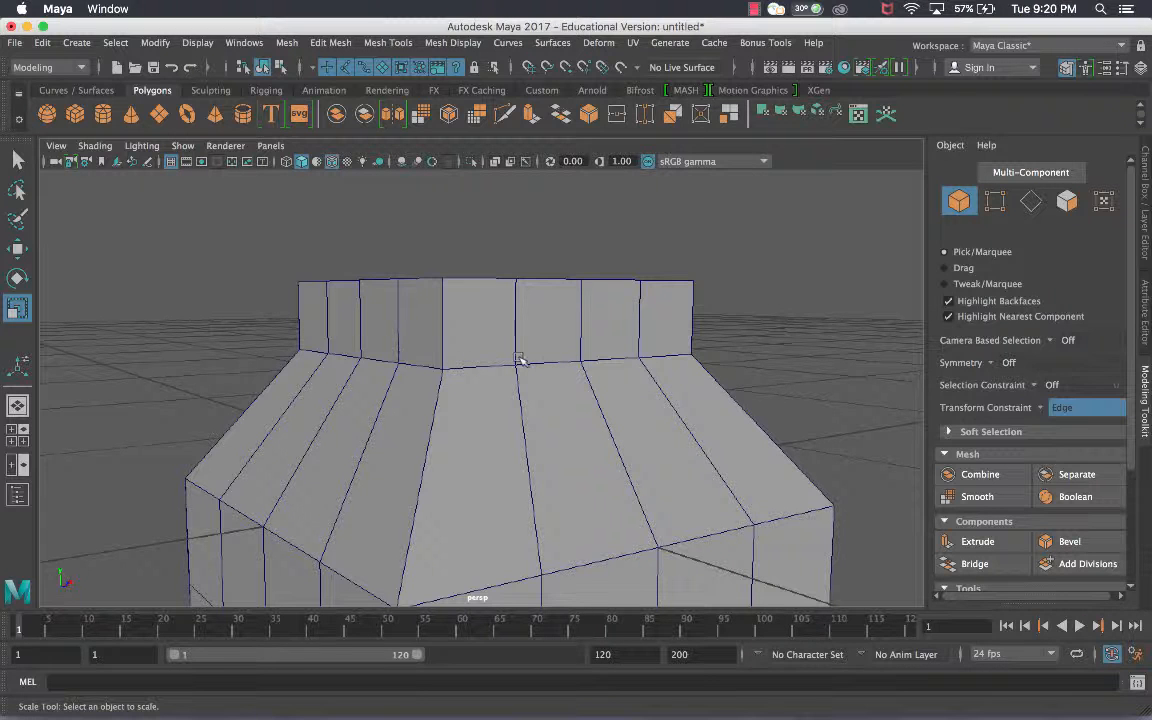
- Switch the cube to edge selection and select the full horizontal edge loop just below its top rim
click(1030, 201)
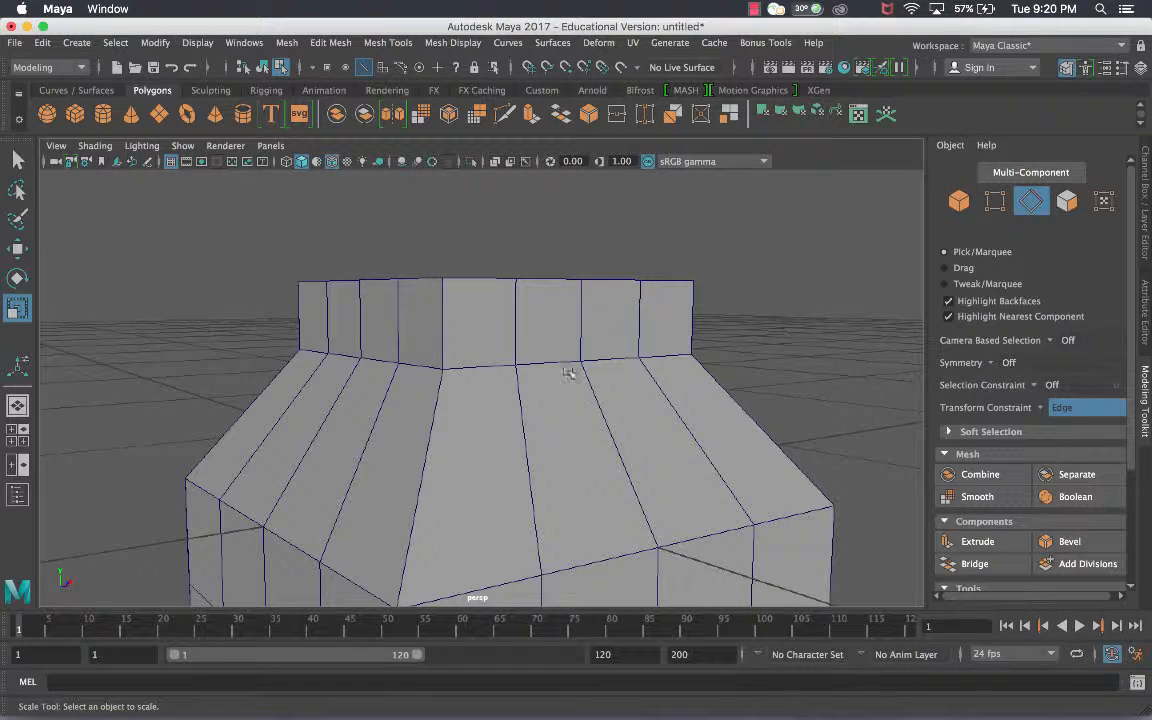
key(q)
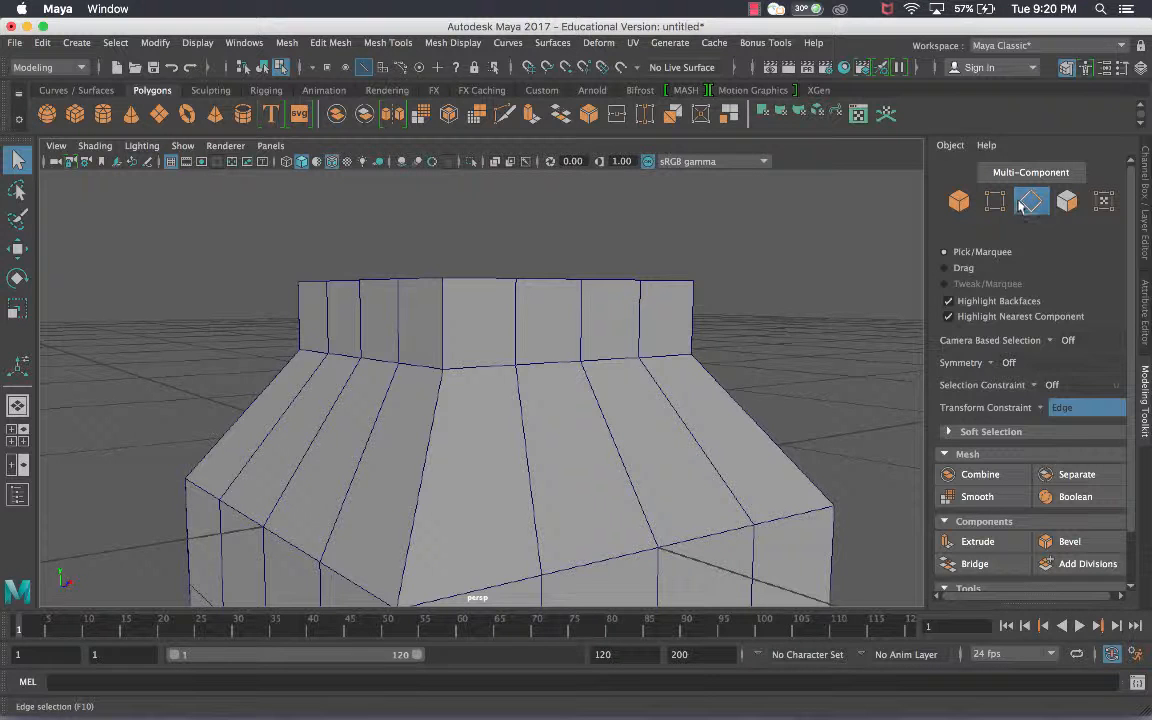
click(958, 201)
click(656, 335)
key(F10)
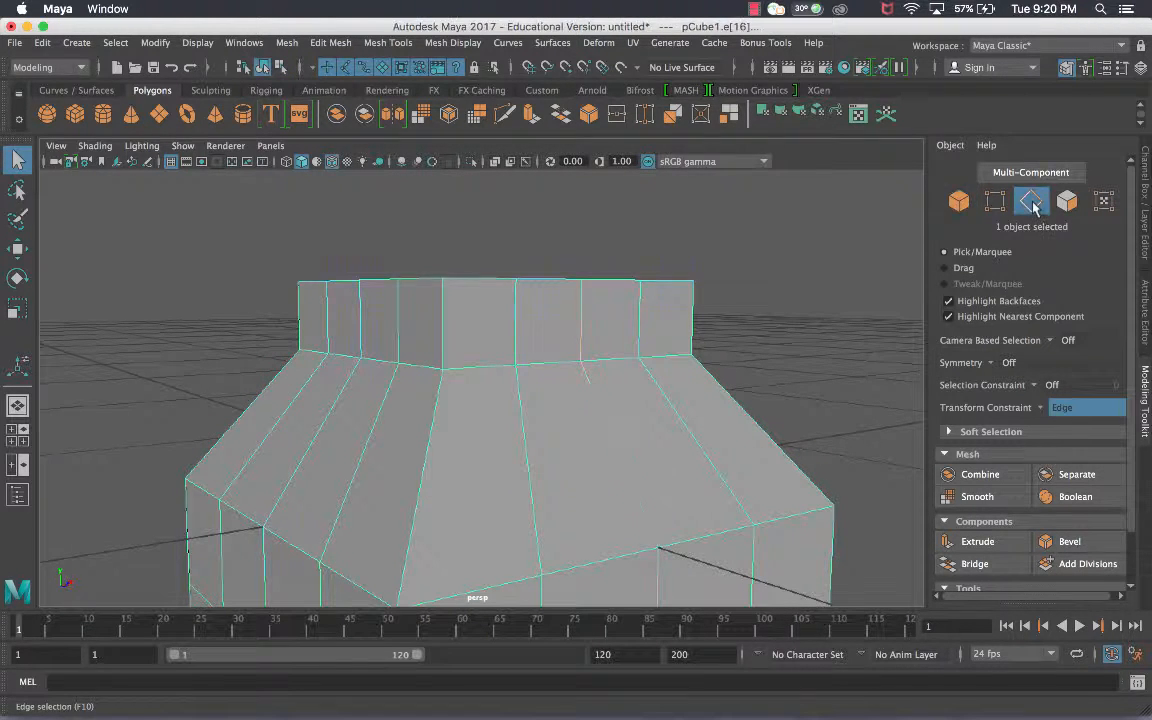
double_click(606, 362)
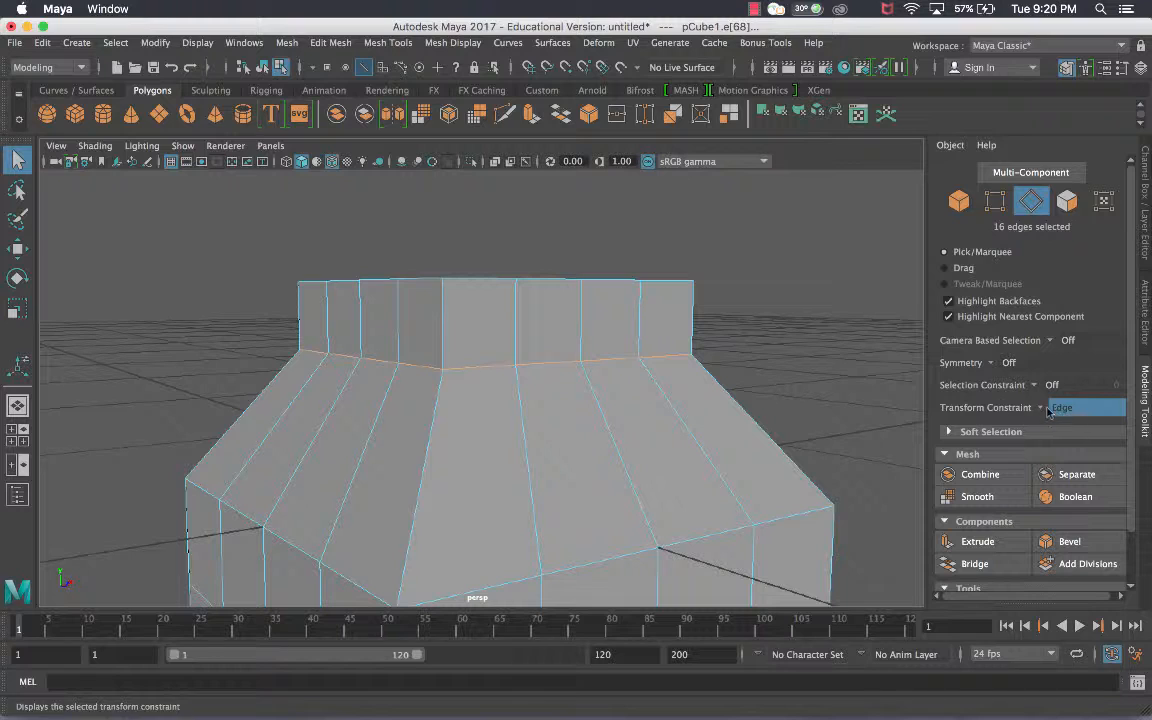
- Slide the selected edge loop along the connecting edges until it lies in line on the sloped sides, about midway between the rim and the widest row
alt+drag(535, 303, 627, 306)
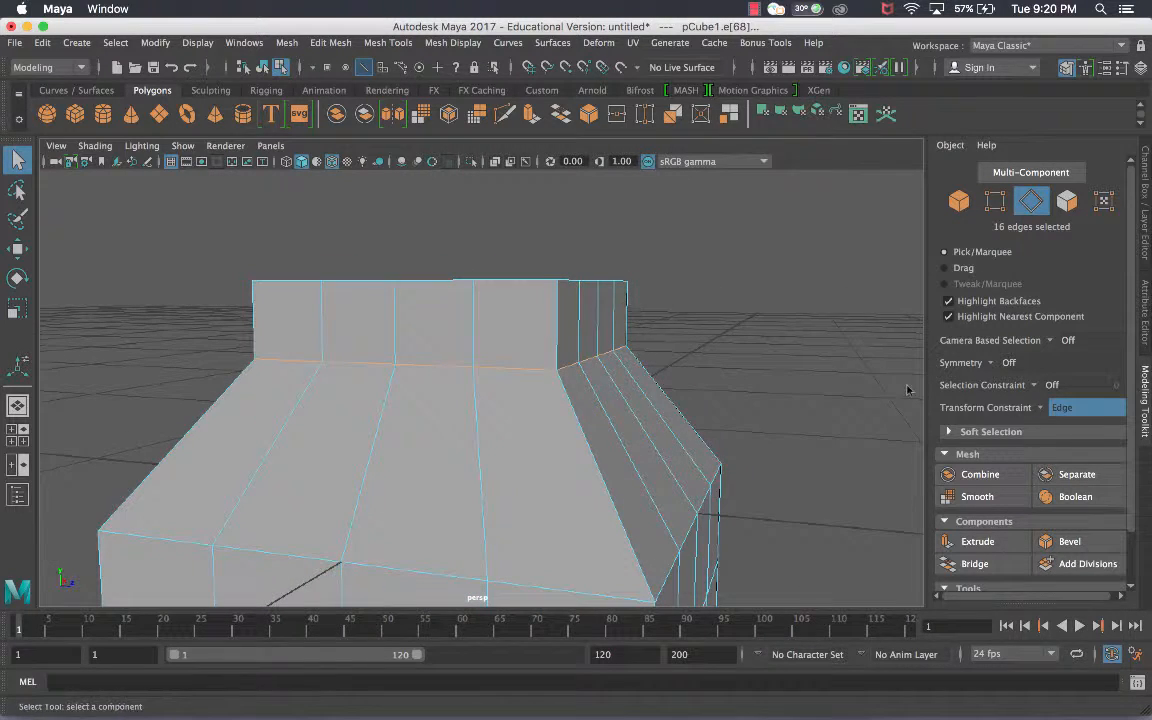
click(1040, 411)
click(1039, 409)
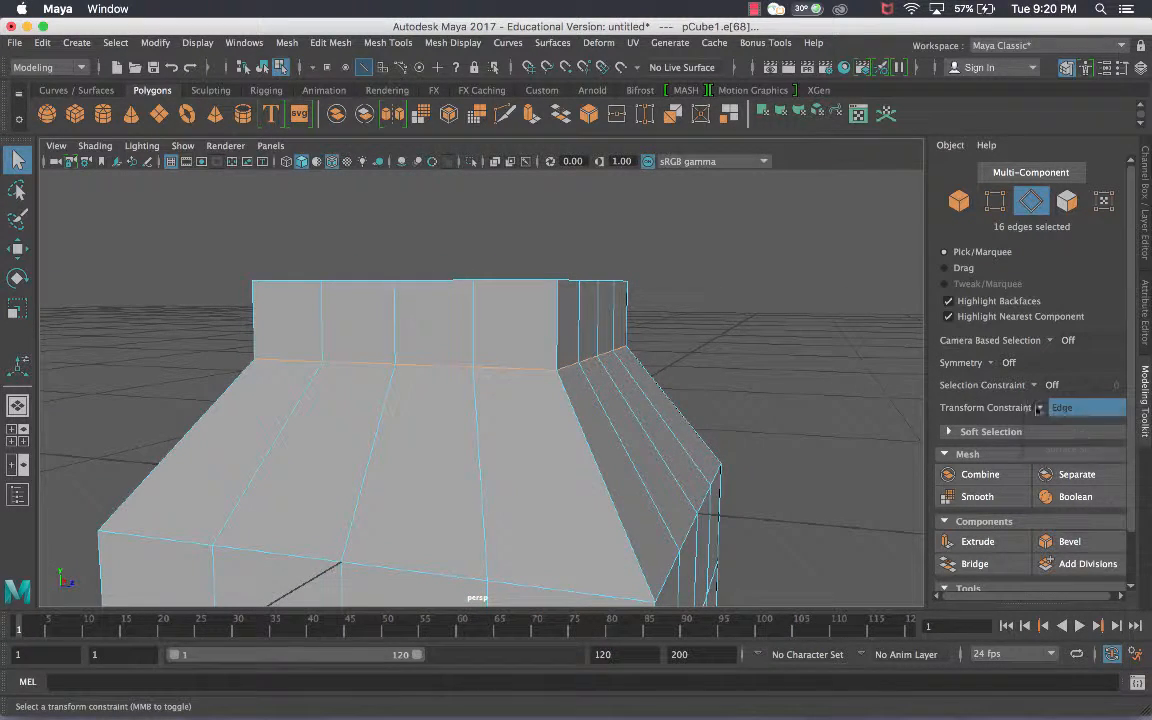
key(w)
drag(460, 316, 447, 390)
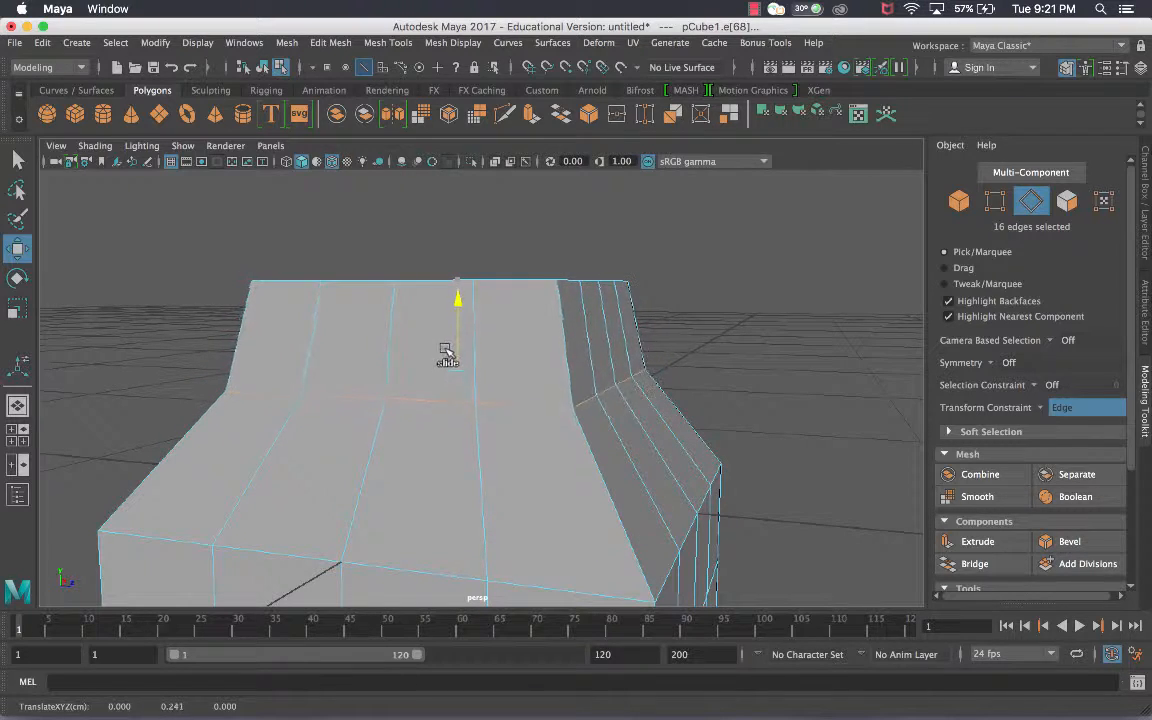
drag(445, 345, 499, 374)
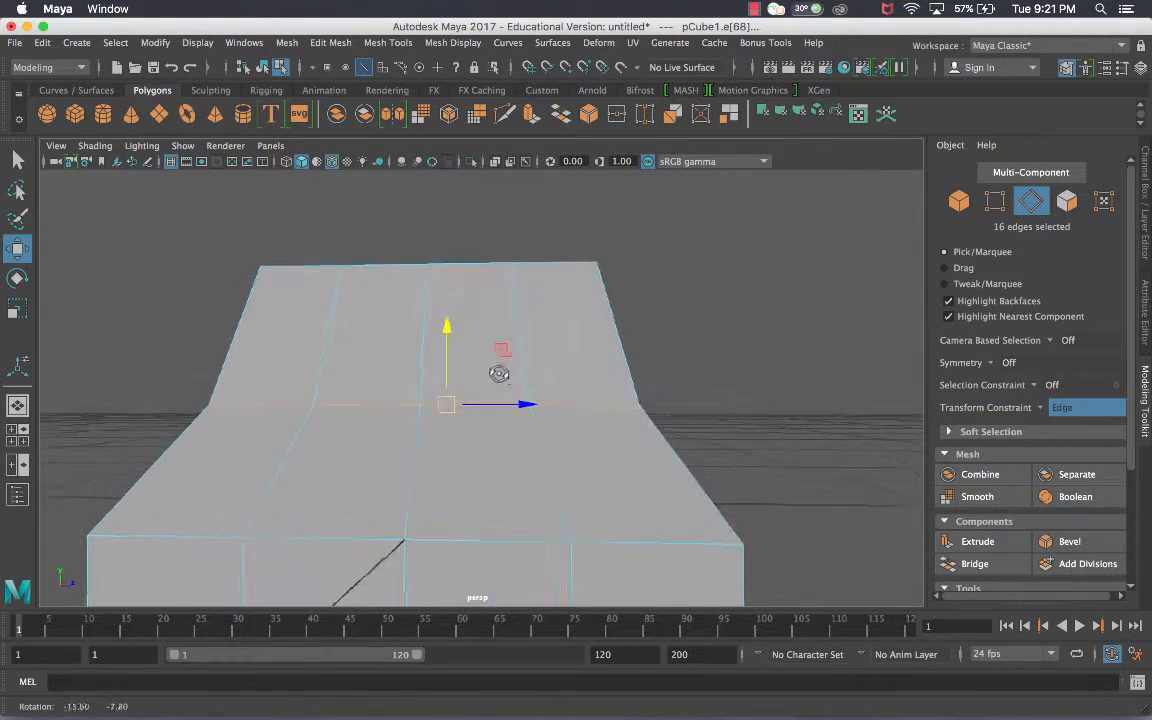
drag(451, 342, 447, 343)
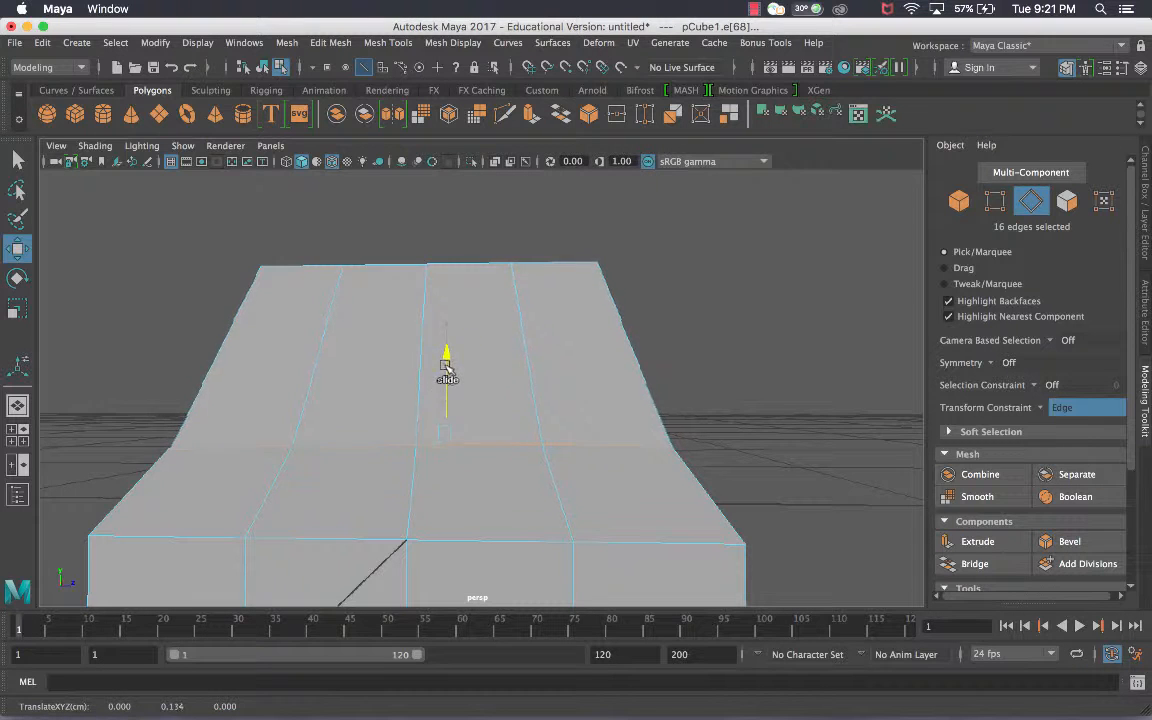
drag(438, 248, 428, 336)
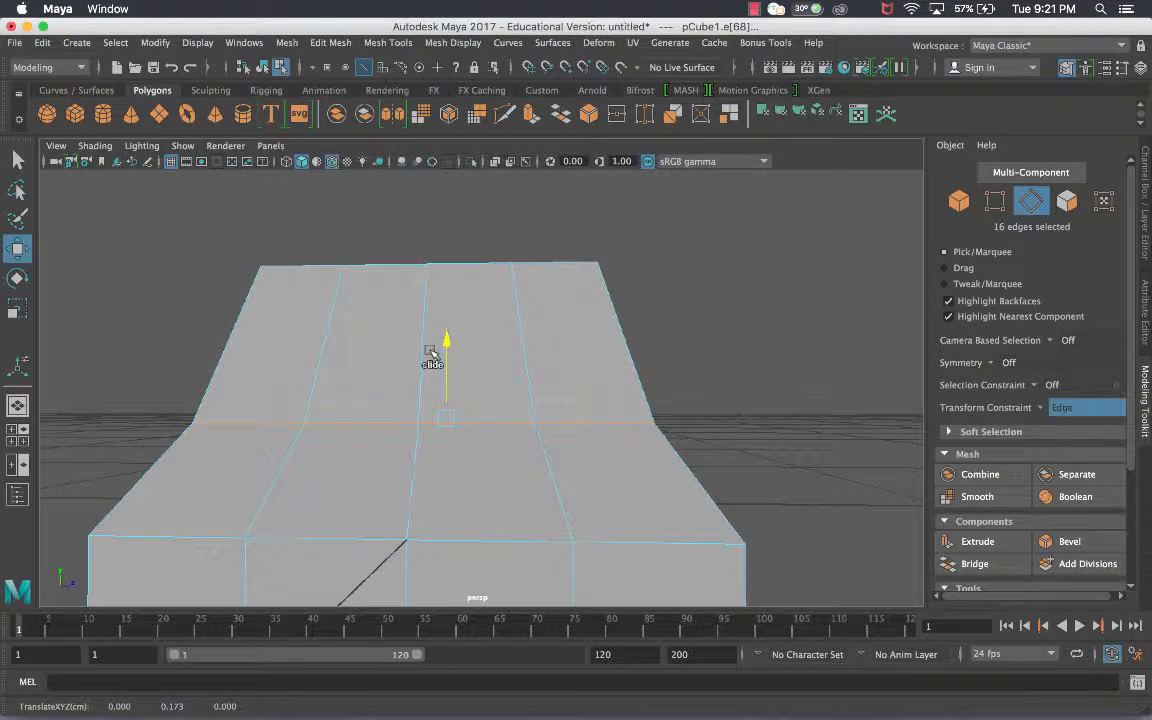
drag(431, 352, 612, 357)
drag(480, 360, 540, 272)
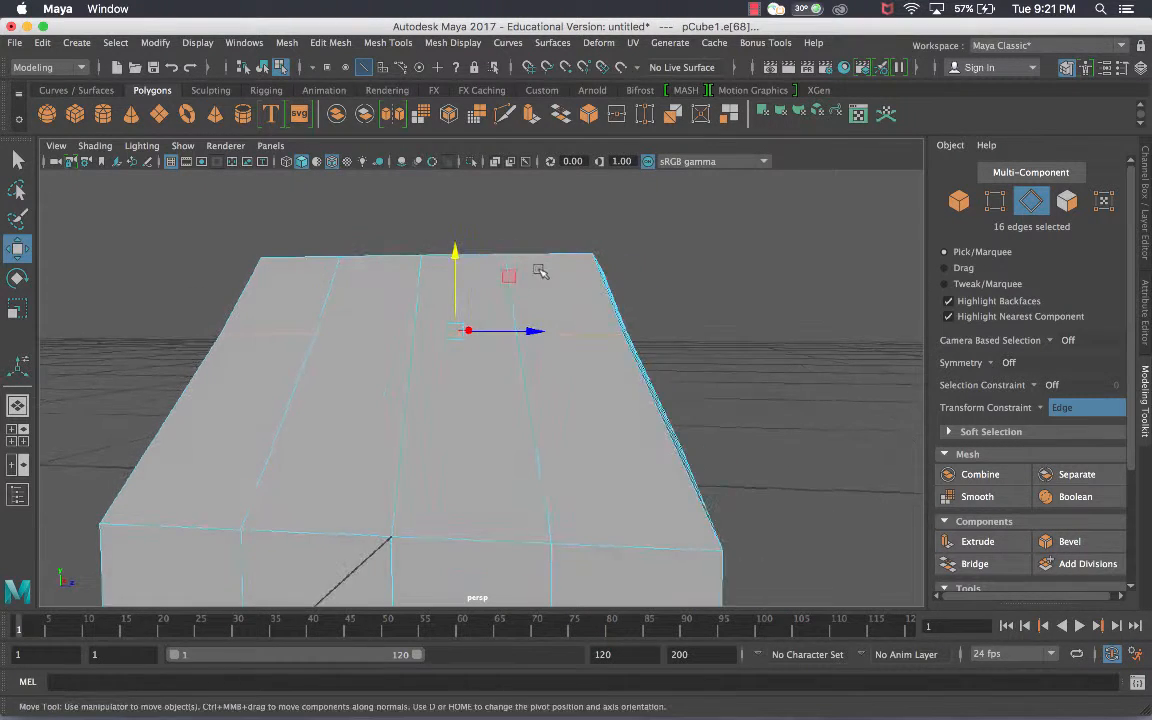
drag(448, 270, 505, 324)
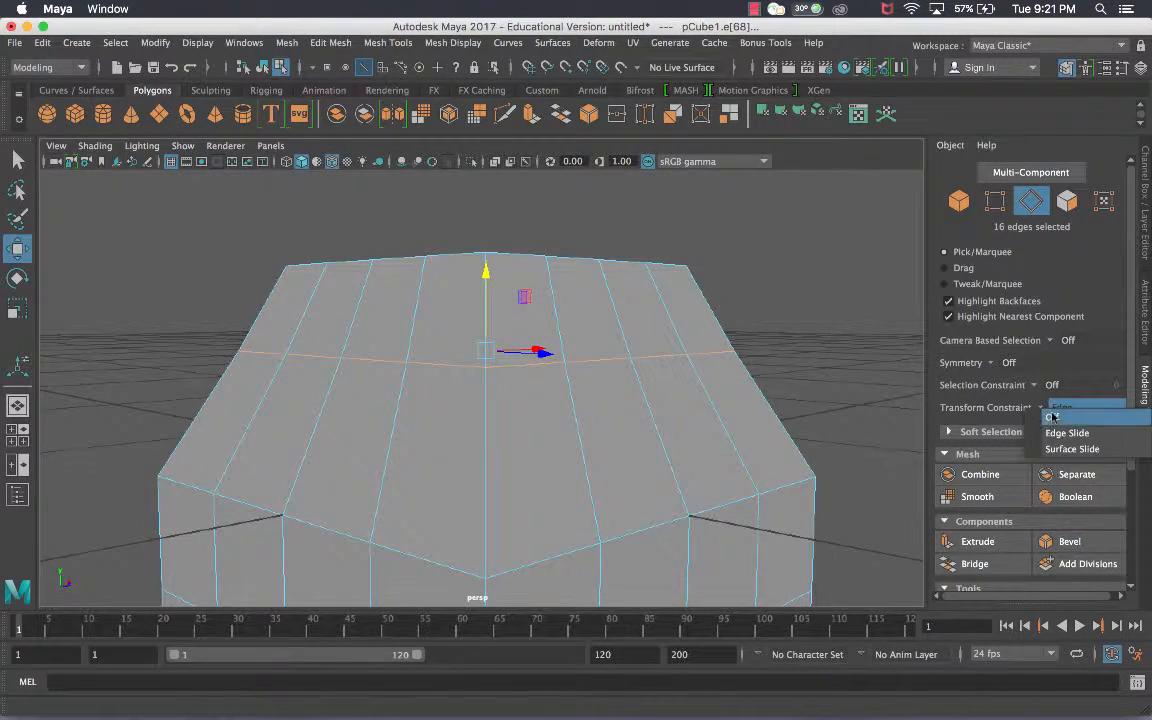
- Turn off the Transform Constraint and move the selected edge loop straight down towards the widest row
click(1052, 415)
alt+drag(605, 369, 473, 378)
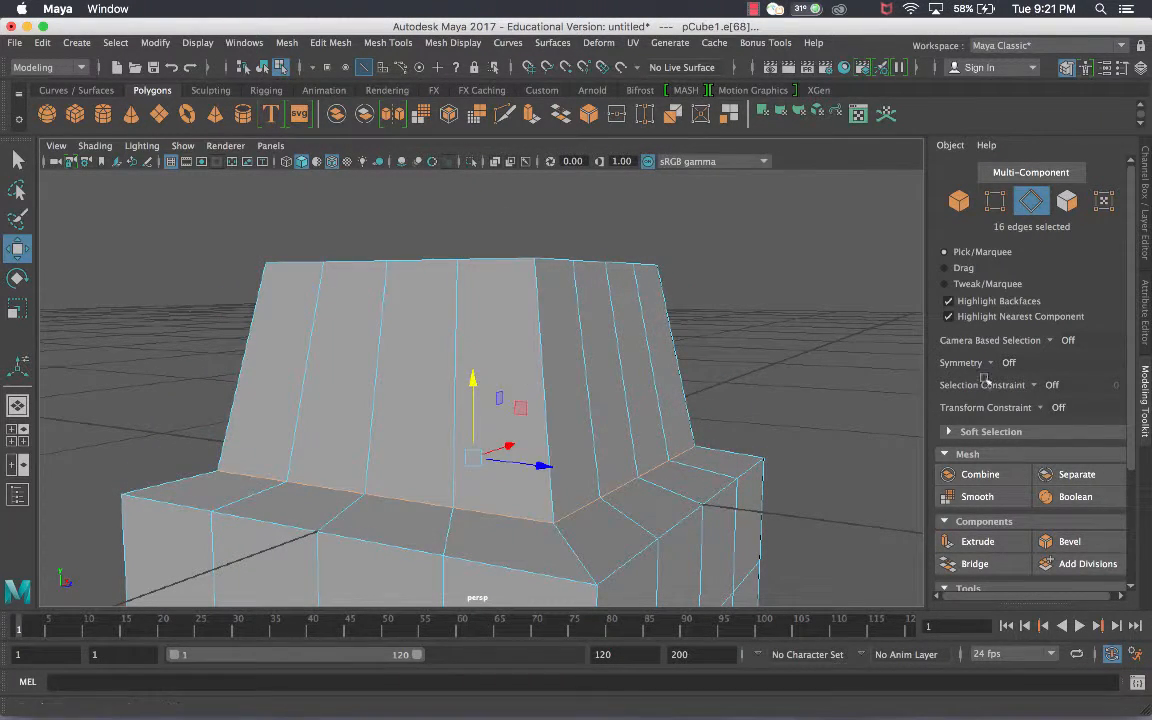
- Set the Transform Constraint back to Edge Slide and slide the edge loop up about 0.26 along Y
click(1052, 407)
click(1064, 432)
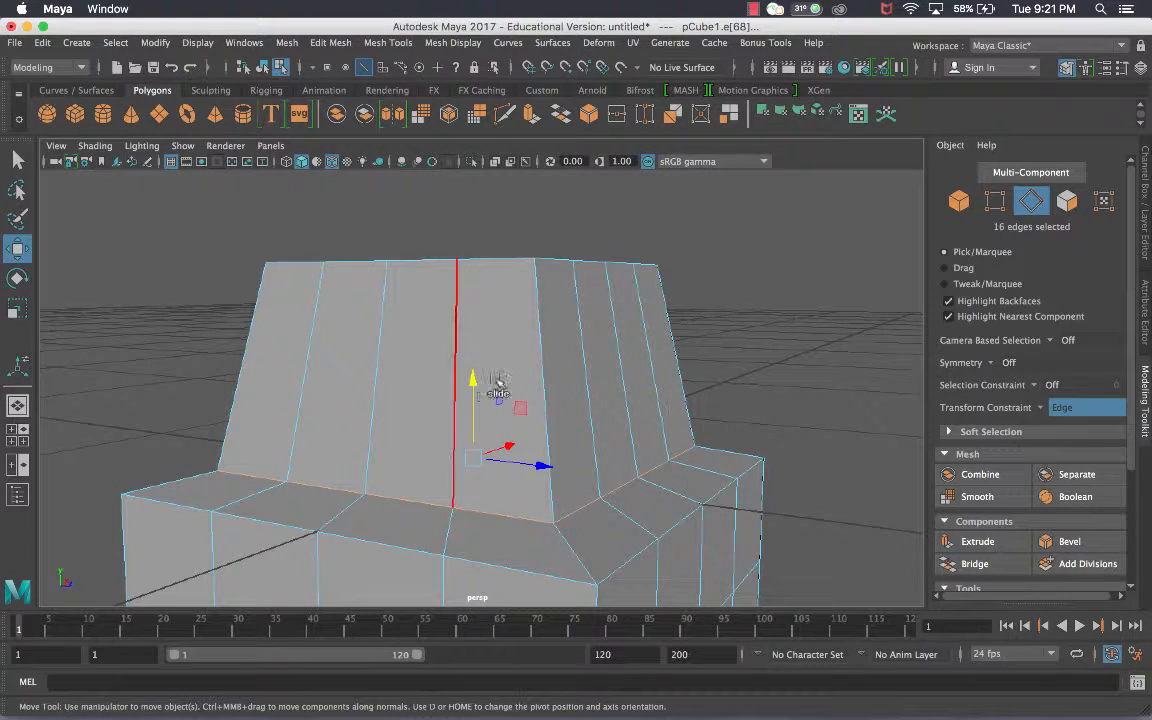
drag(476, 386, 472, 278)
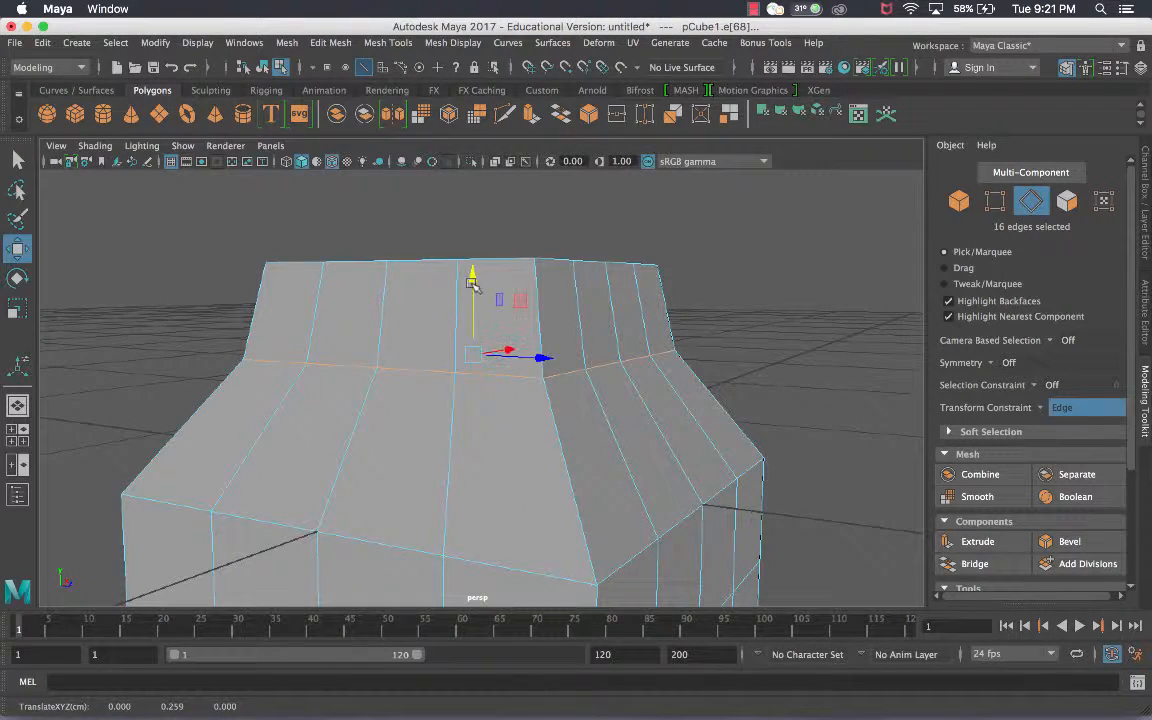
- Undo the last edge loop moves and the switch back to Edge Slide
key(super+z)
key(super+z)
key(super+z)
key(super+z)
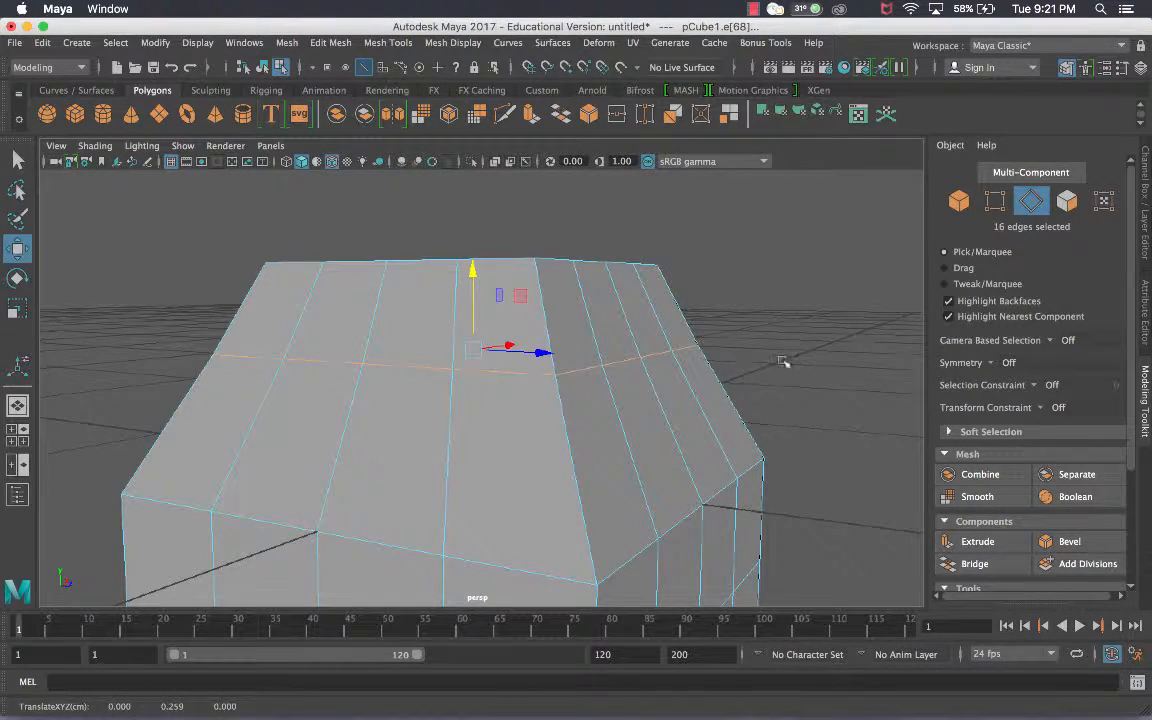
key(super+z)
key(super+z)
key(super+z)
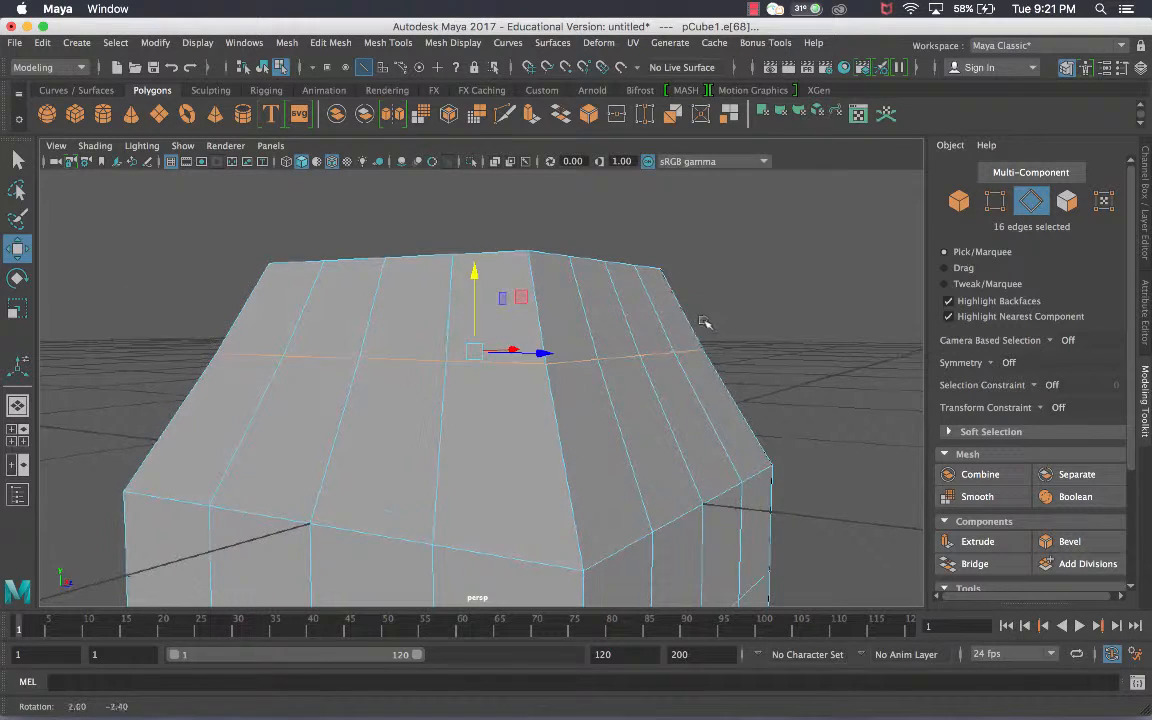
- Try sliding the selected edge loop up the sloped sides with the Slide Edge Tool
shift+right_click(621, 357)
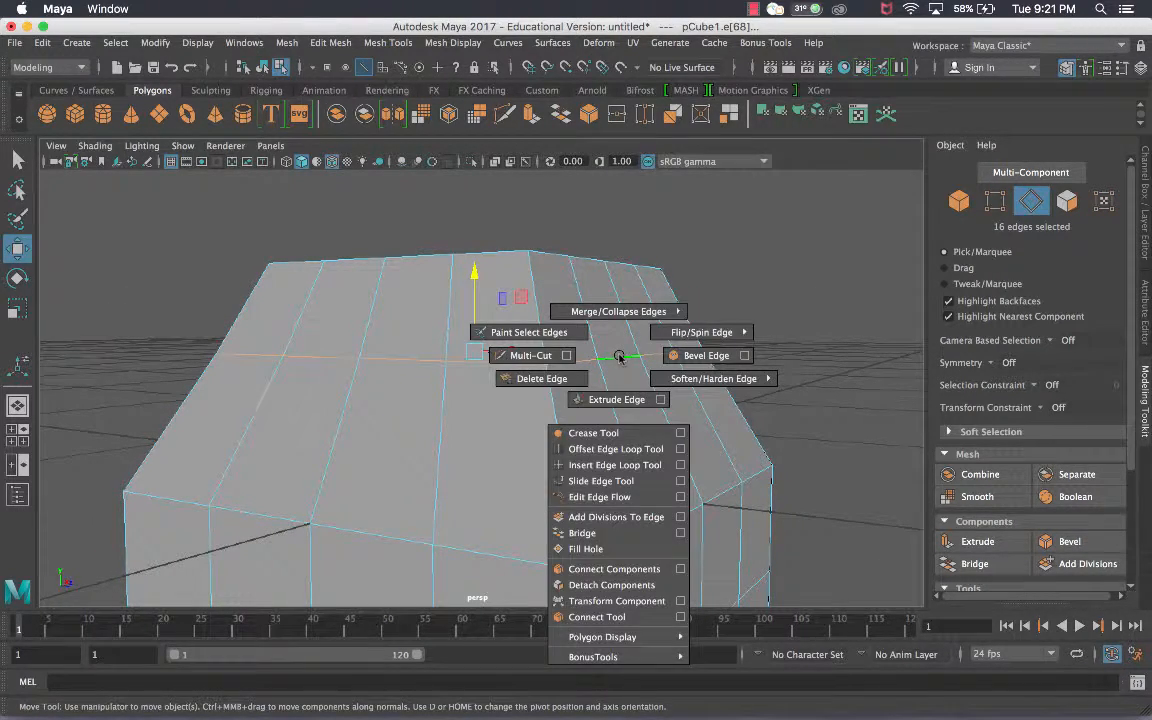
click(604, 482)
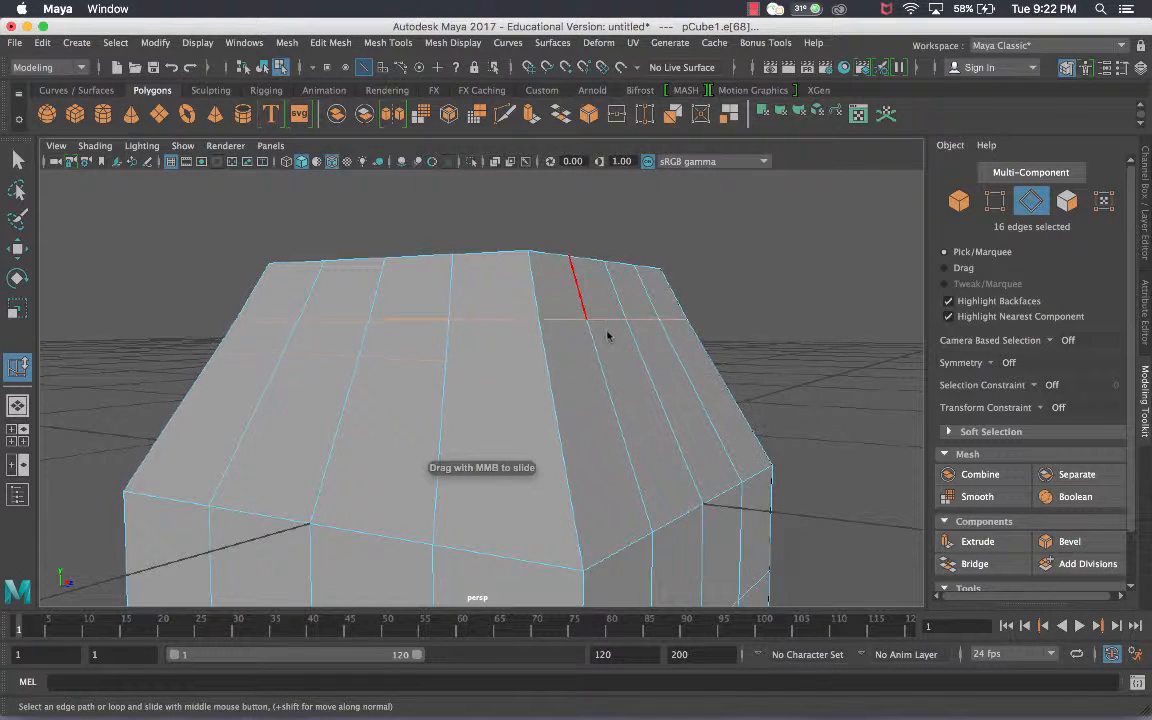
middle_drag(548, 328, 581, 334)
key(q)
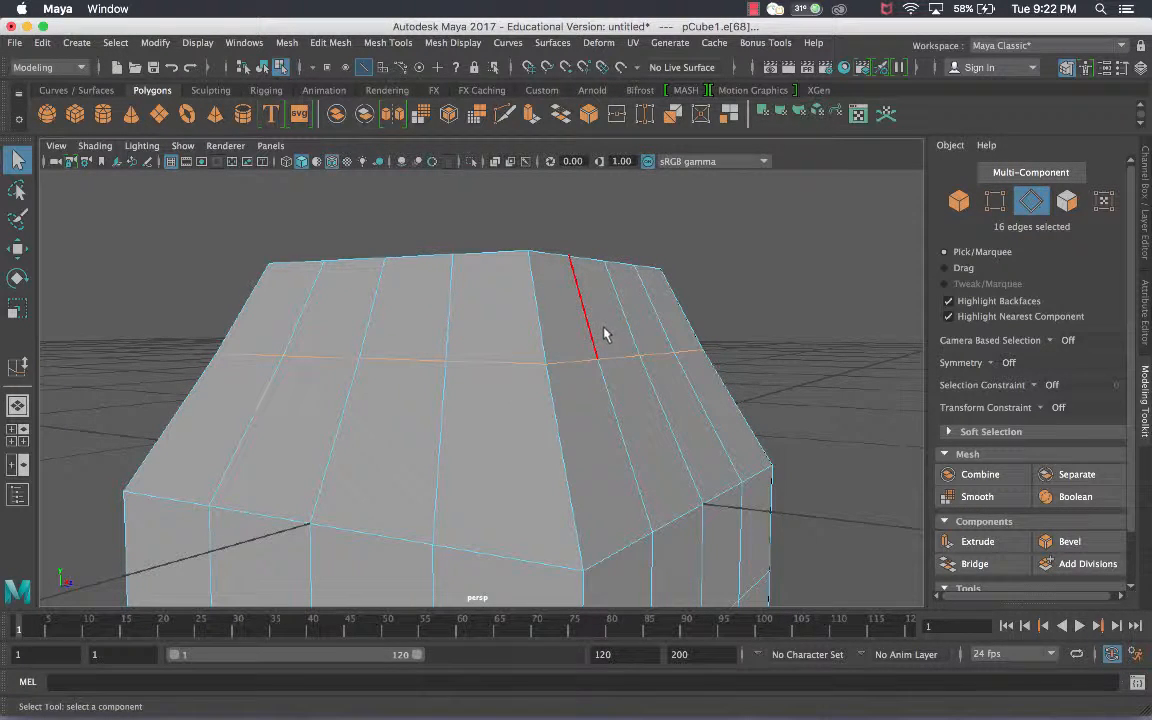
- Return the cube to object mode and deselect it, framing the whole shape
right_drag(603, 328, 675, 247)
click(706, 285)
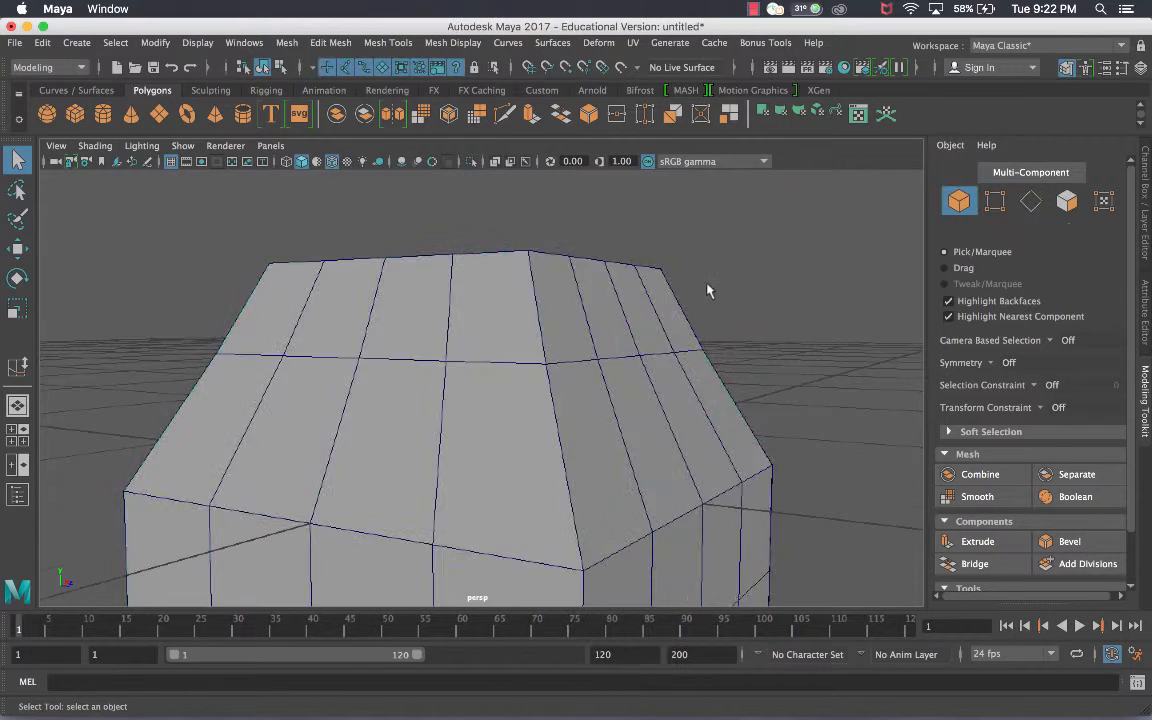
scroll(706, 295, down, 5)
alt+middle_drag(706, 308, 730, 249)
scroll(948, 324, down, 2)
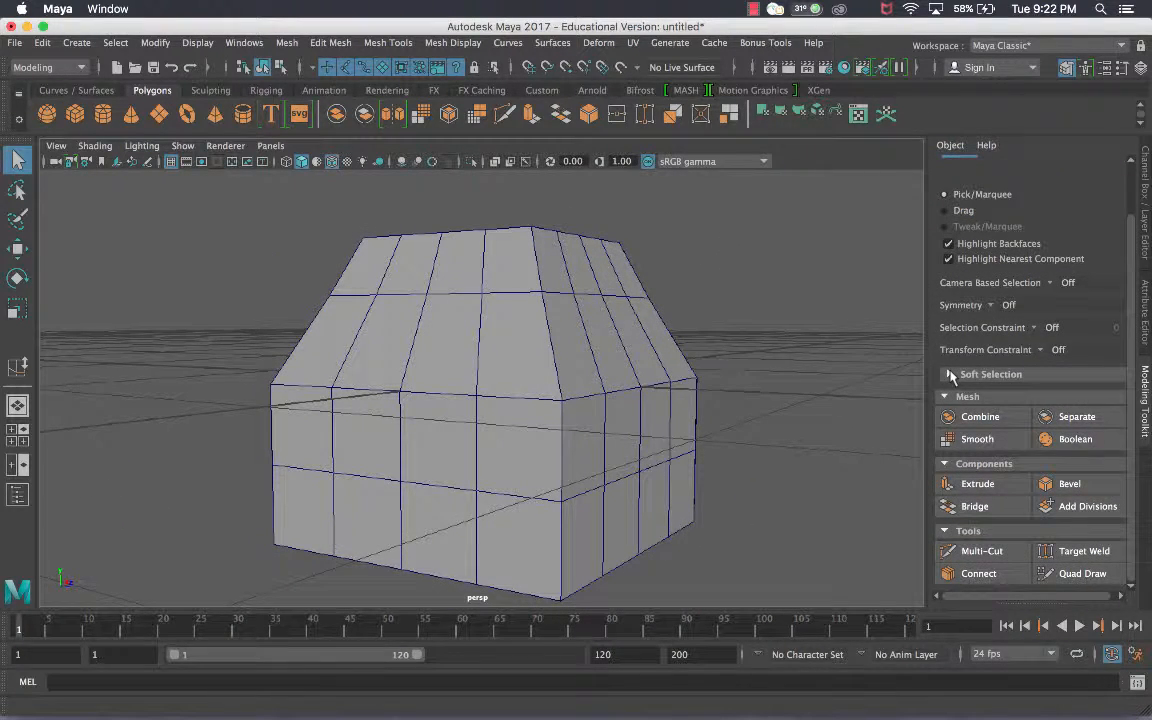
- Show the Soft Selection settings, switch the cube to vertex selection, and turn on Soft Select with Volume falloff
click(951, 374)
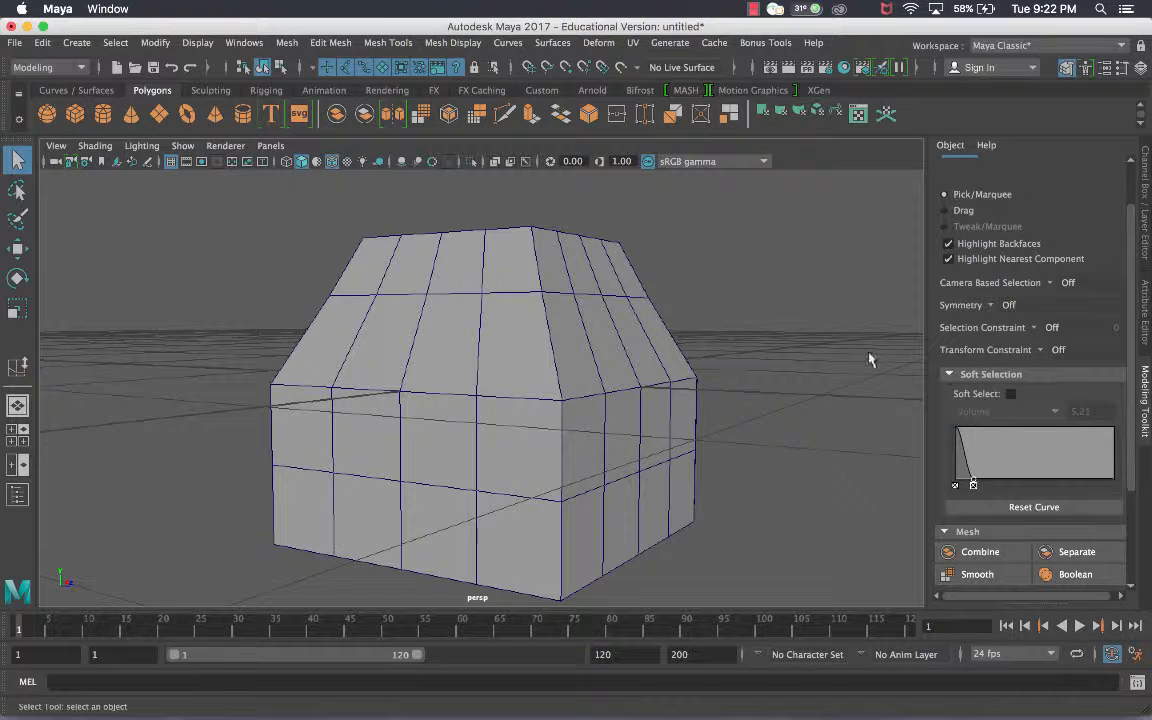
click(600, 336)
scroll(973, 277, up, 2)
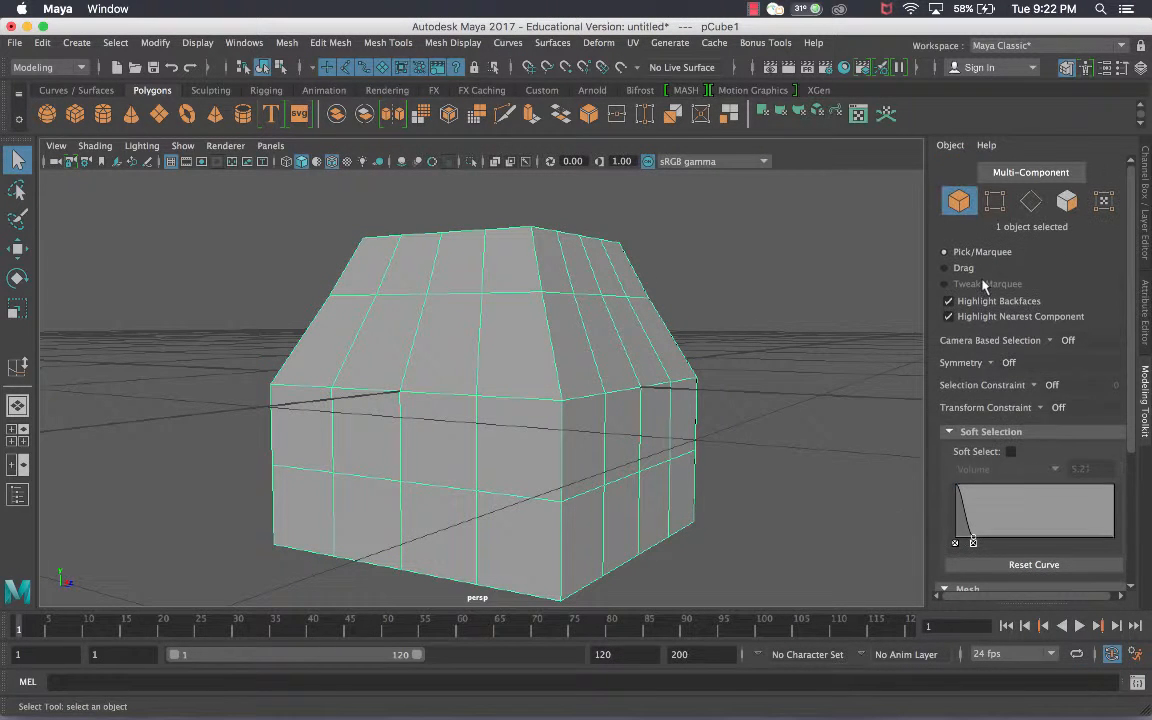
click(995, 202)
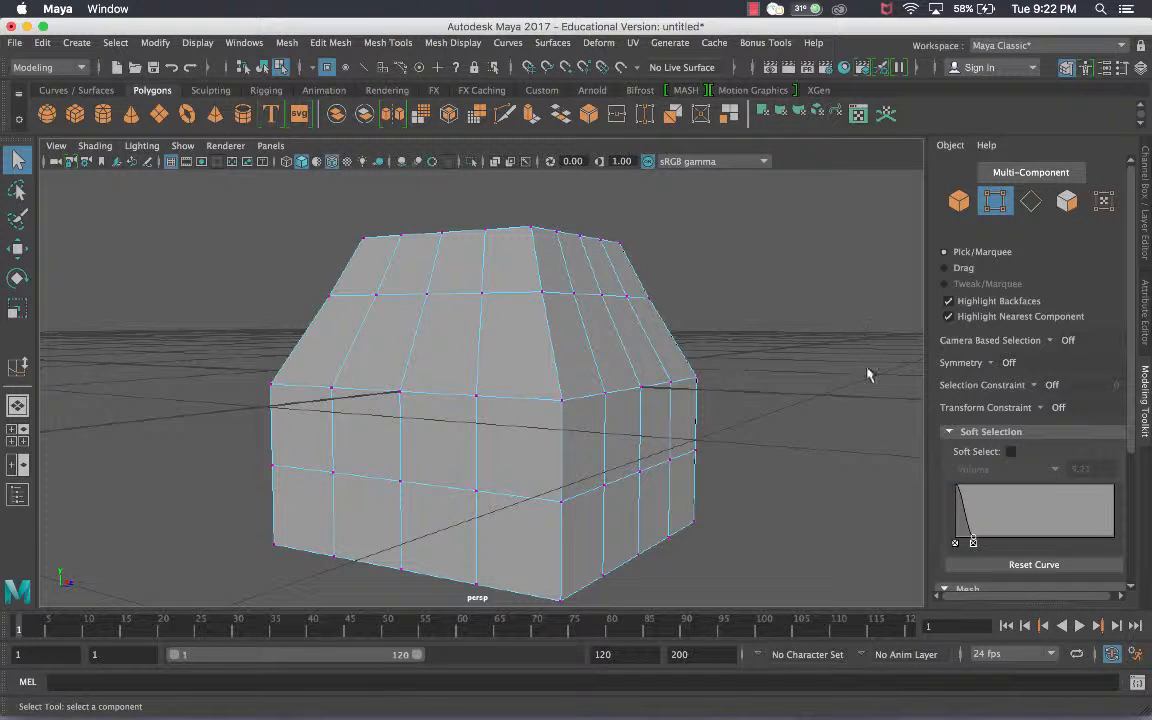
scroll(1000, 350, down, 3)
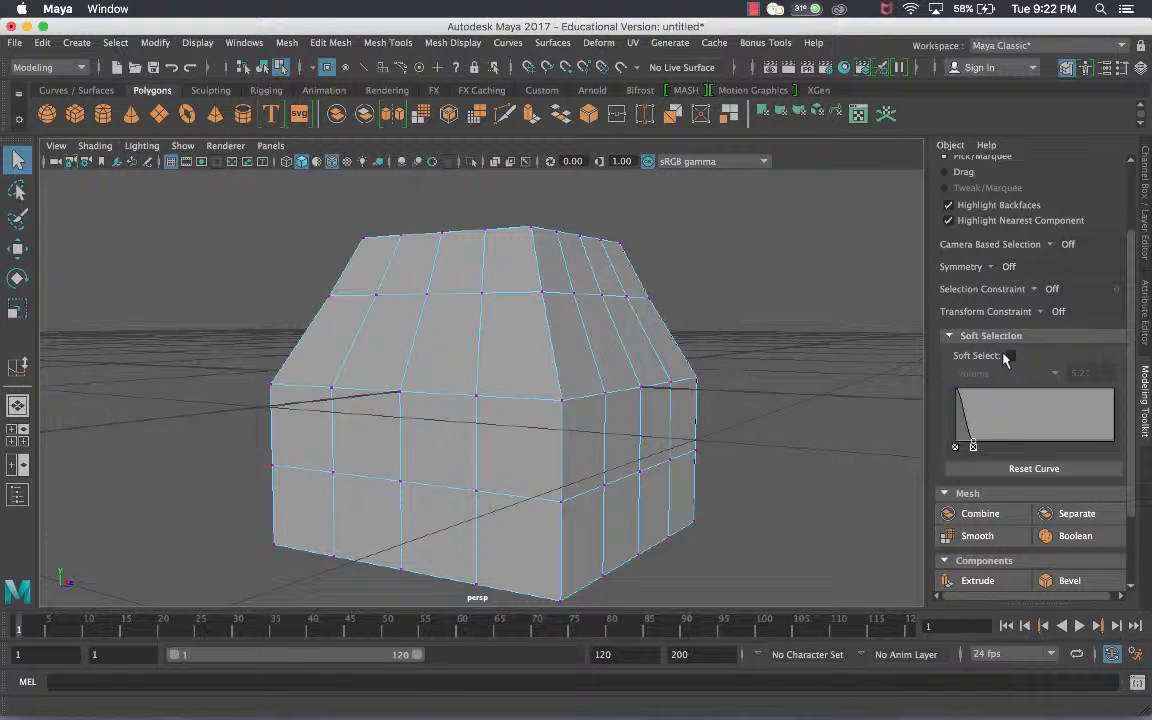
click(1009, 356)
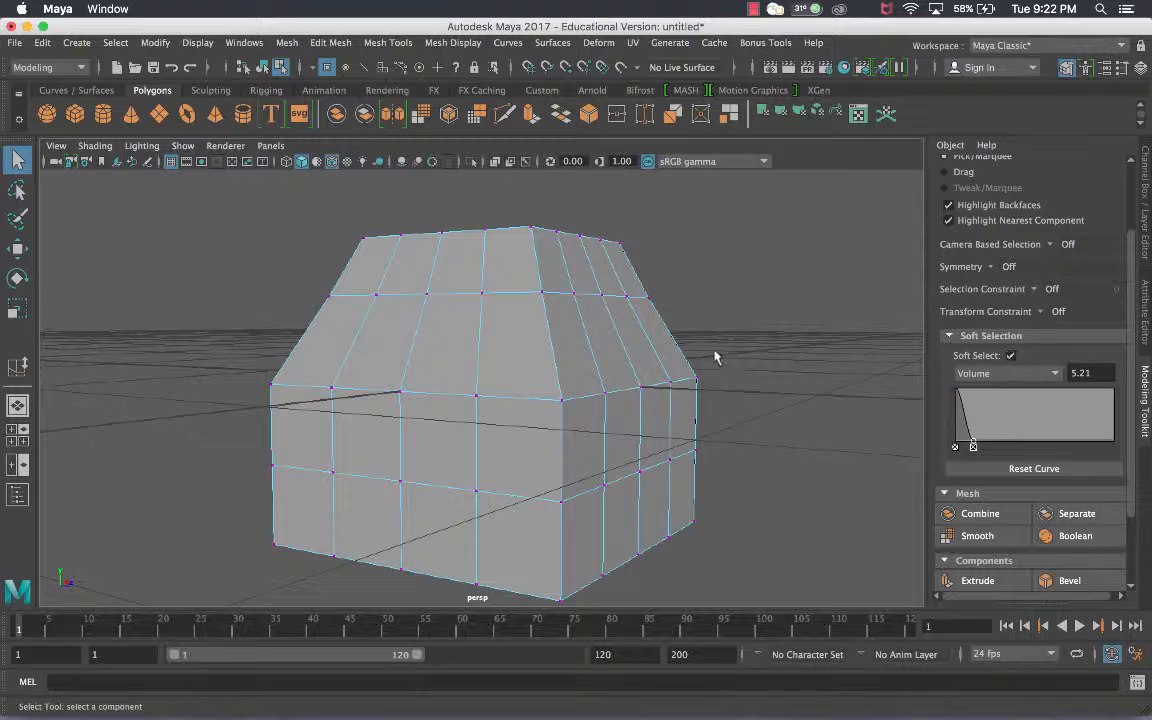
- Pick single vertices on the cube's side to examine how the soft selection falloff spreads around them
click(641, 386)
alt+drag(665, 381, 615, 400)
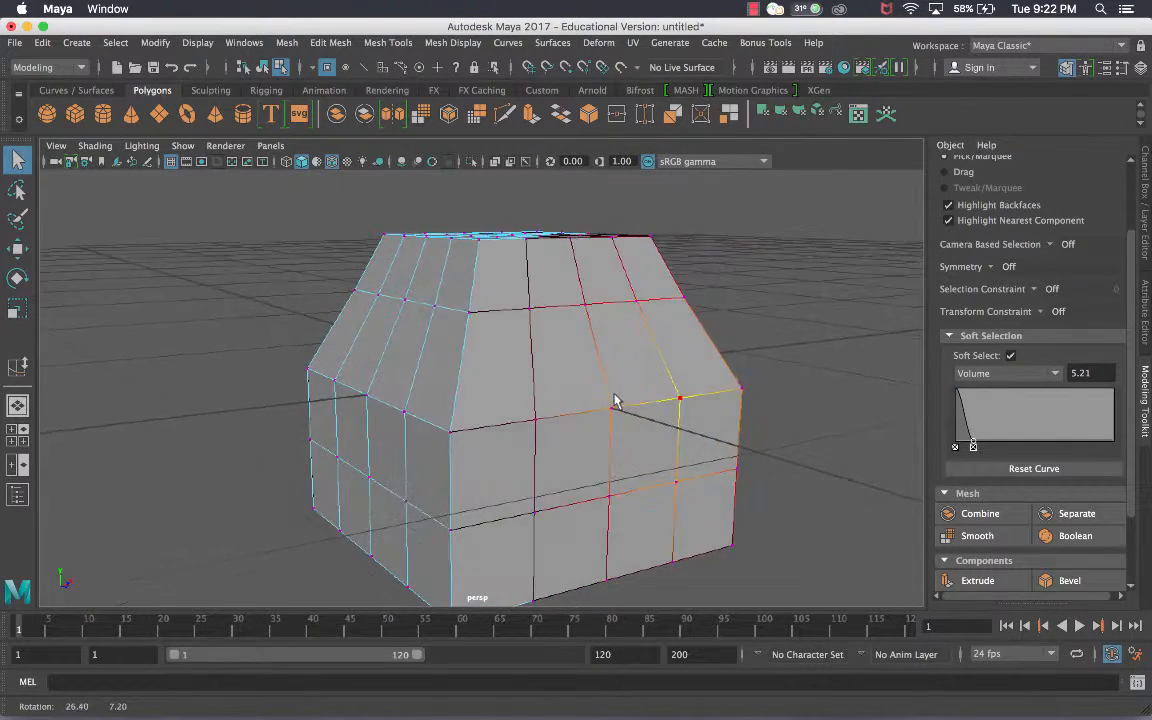
click(548, 338)
click(584, 306)
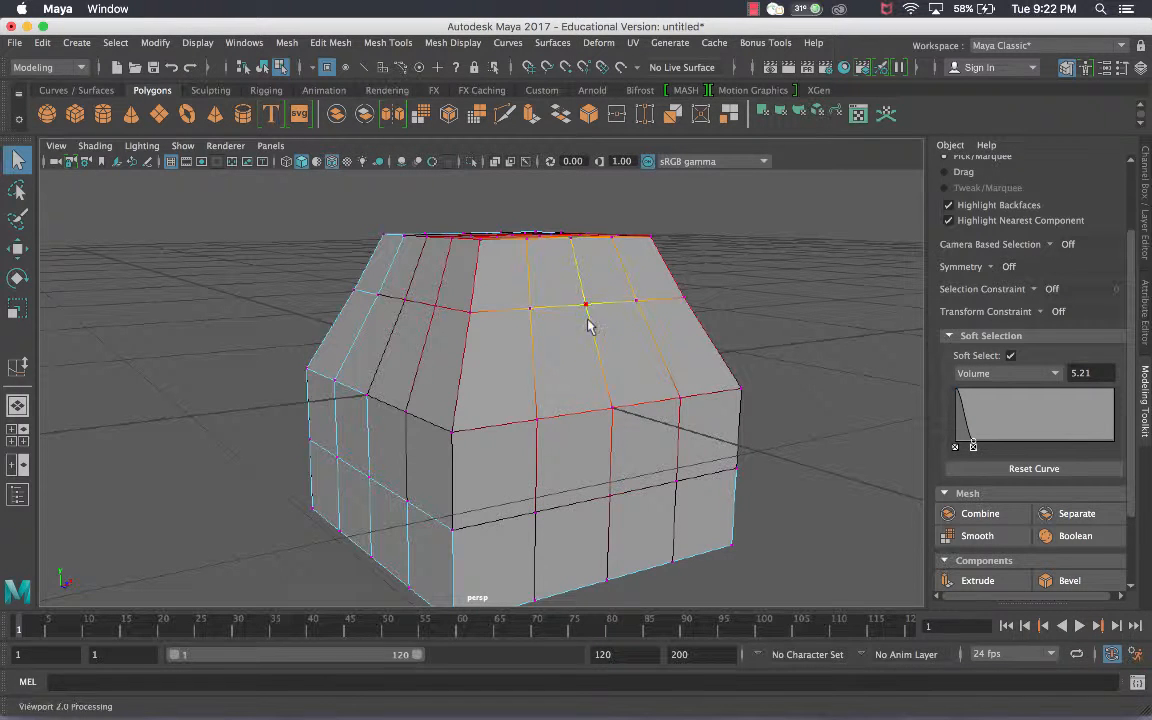
- Select the middle vertex of the side's widest row and pull it outward along Z with soft selection
click(610, 407)
alt+drag(617, 381, 661, 360)
key(w)
mouse_move(694, 411)
alt+mouse_down()
mouse_move(822, 440)
mouse_move(612, 411)
mouse_move(815, 440)
mouse_move(638, 406)
mouse_move(612, 414)
mouse_move(775, 430)
mouse_move(694, 399)
alt+mouse_up()
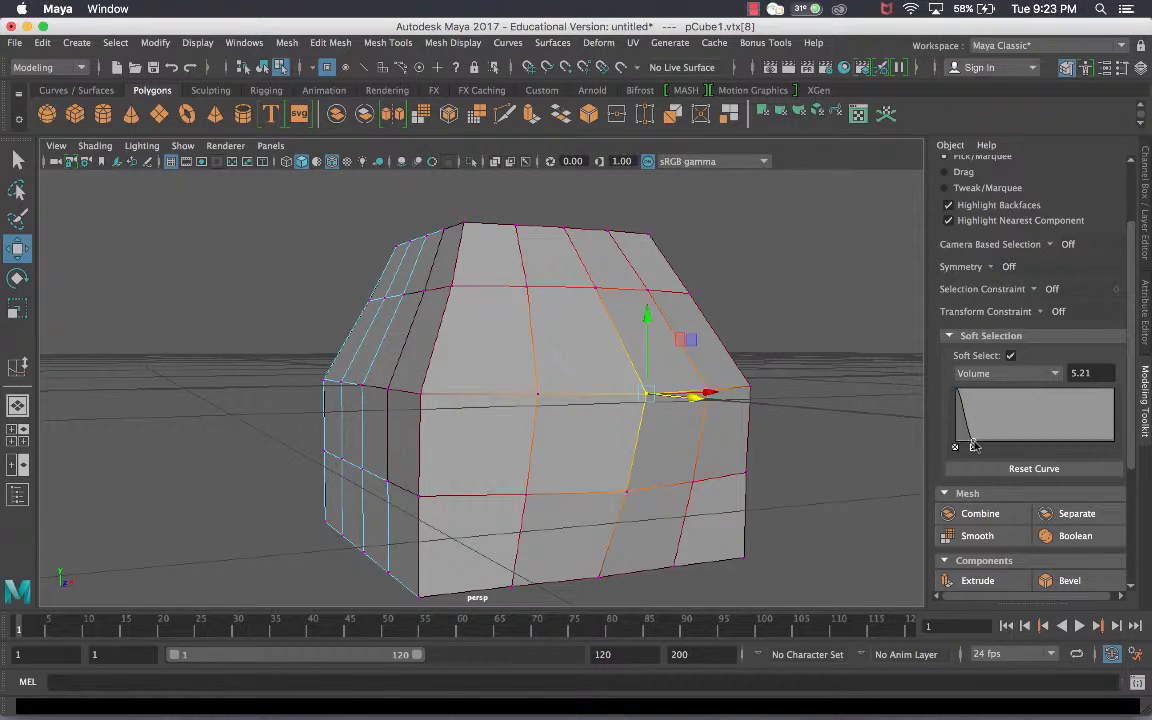
- Compare pulling the selected vertex along Z with the soft selection falloff curve narrowed and strongly widened
mouse_move(971, 445)
mouse_down()
mouse_move(994, 445)
mouse_move(967, 445)
mouse_up()
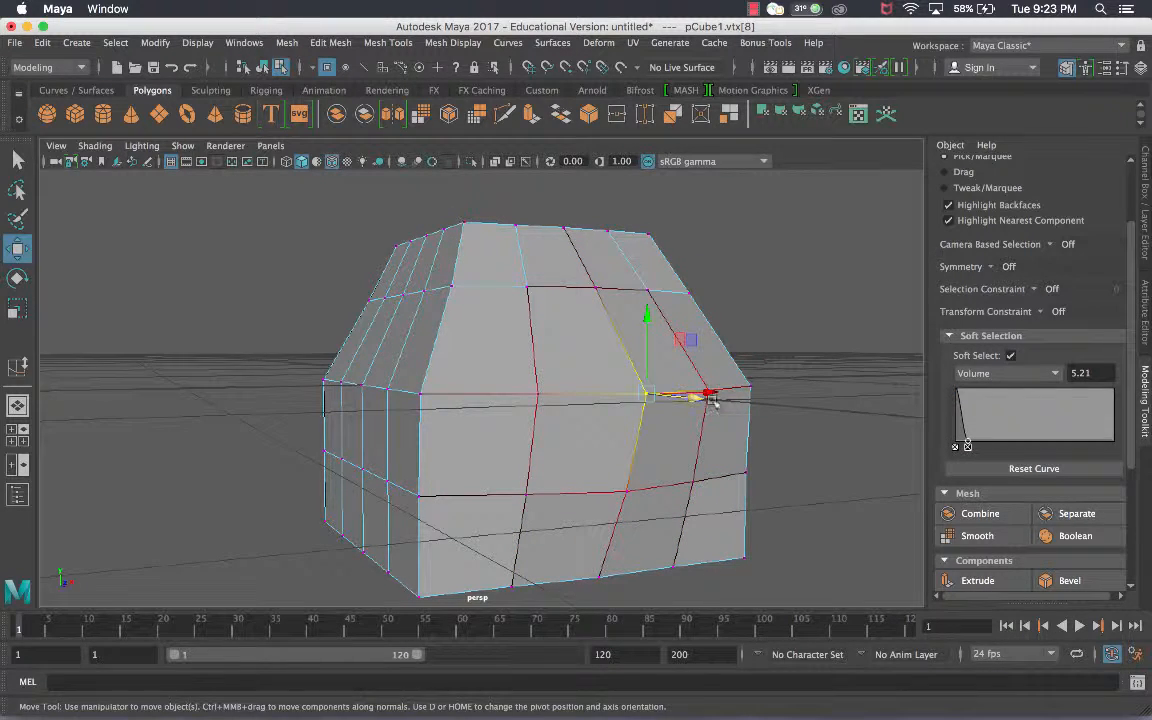
alt+drag(716, 400, 678, 428)
drag(967, 441, 1061, 441)
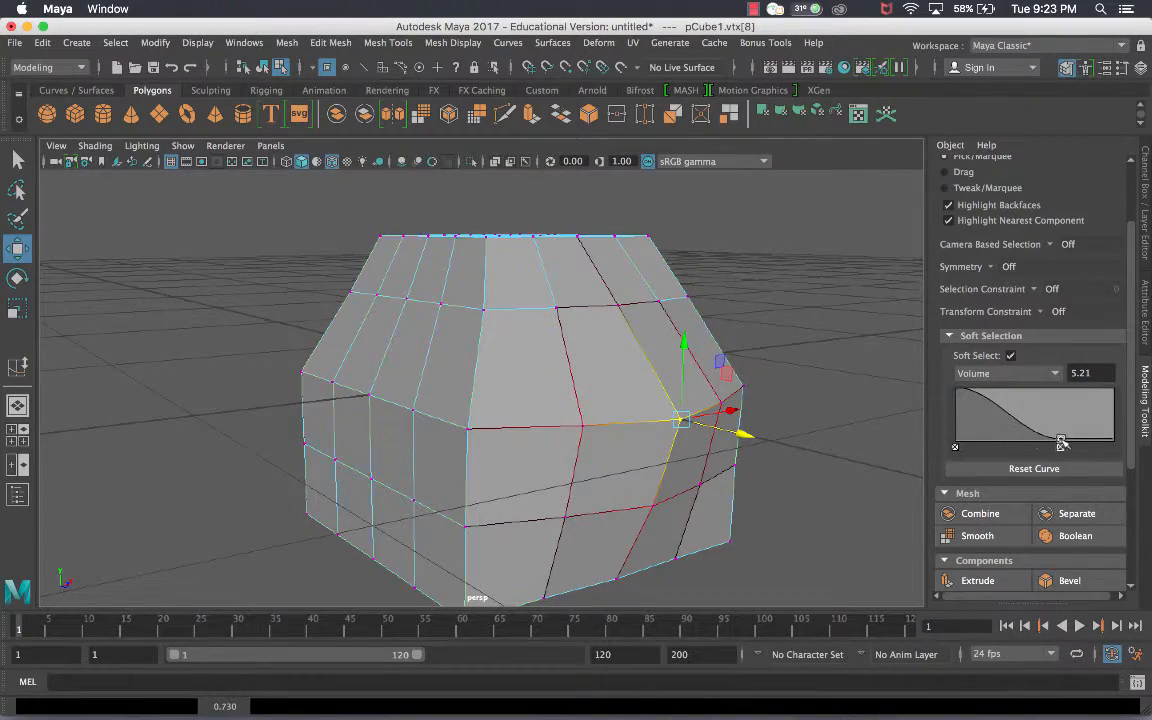
drag(757, 435, 627, 378)
- Undo the falloff curve changes and the soft-selected vertex moves
key(super+z)
key(super+z)
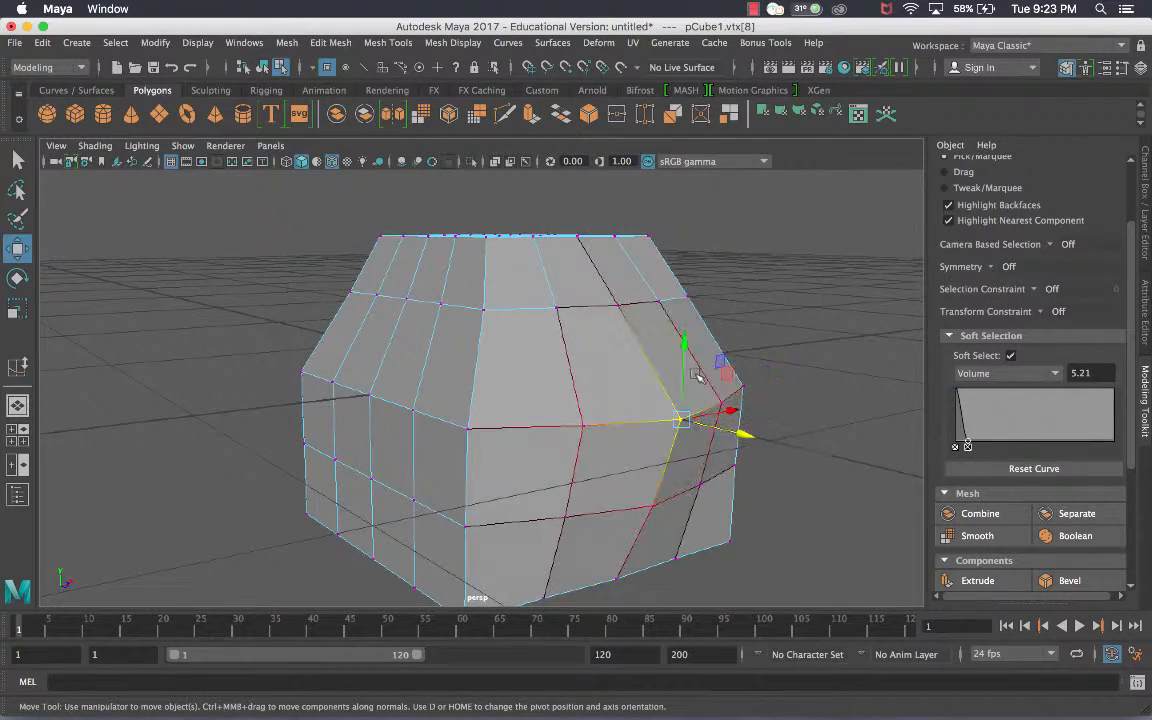
drag(716, 376, 728, 384)
key(super+z)
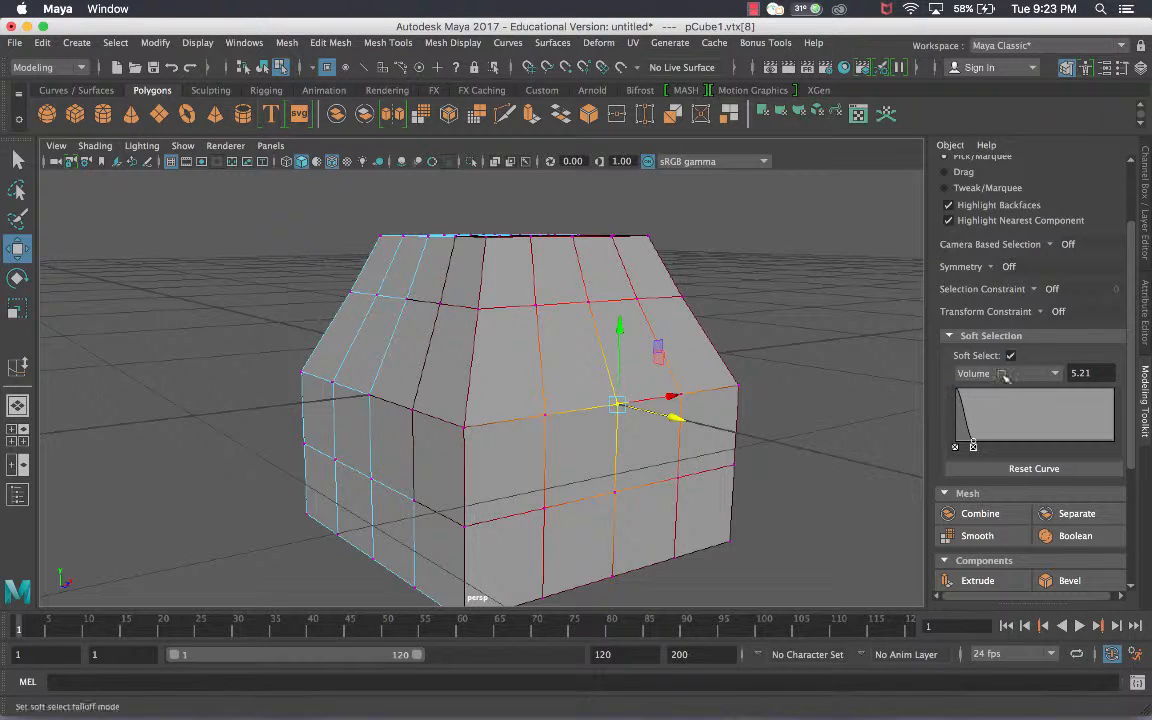
- Turn off Soft Select and move only the selected middle vertex along Z
key(b)
drag(679, 420, 613, 426)
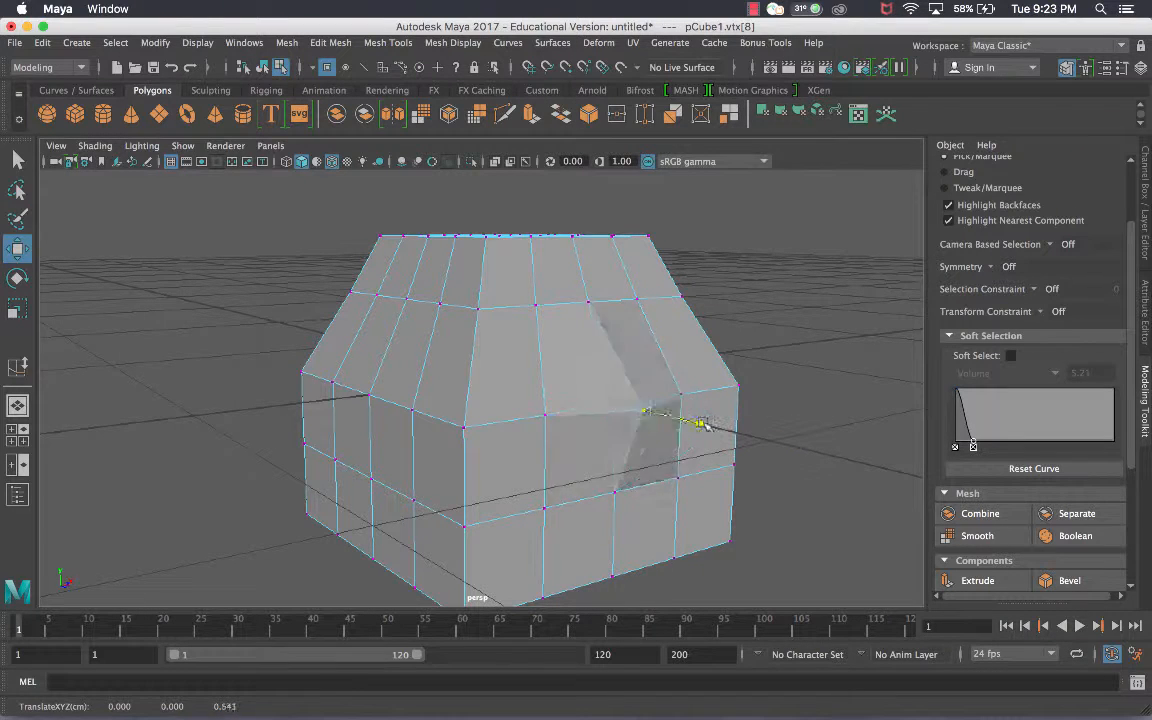
- Slide the selected middle vertex of the widest row back and forth along Z without soft selection
drag(817, 426, 605, 417)
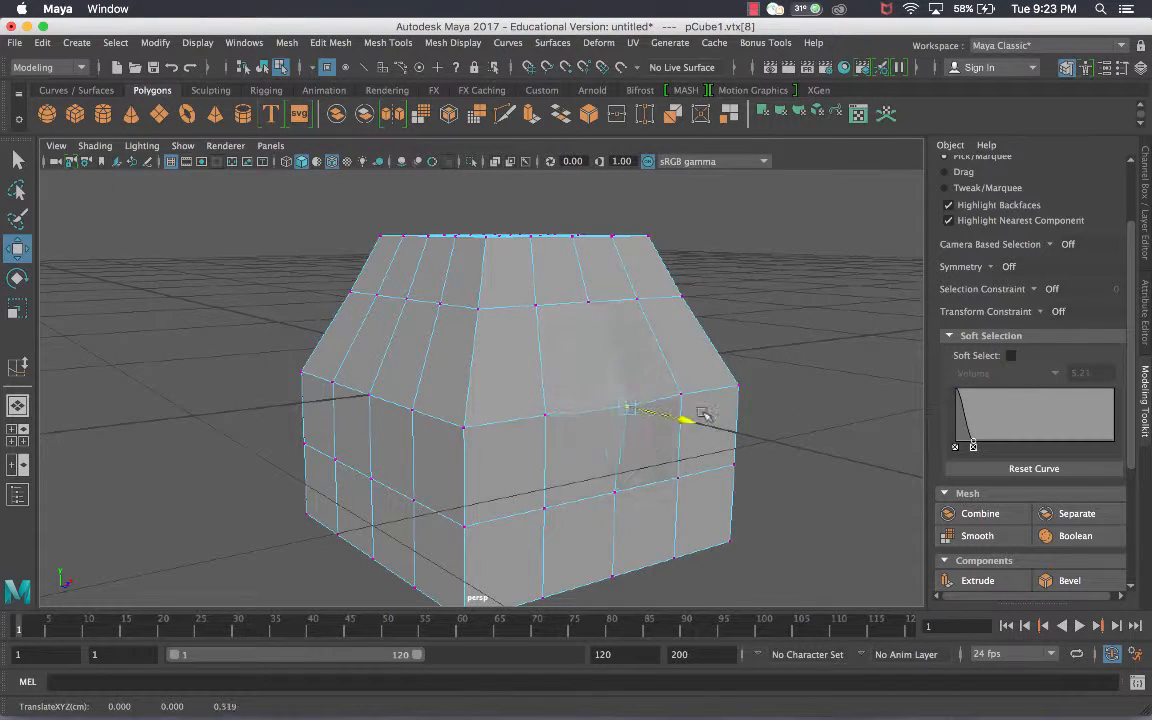
drag(724, 408, 765, 411)
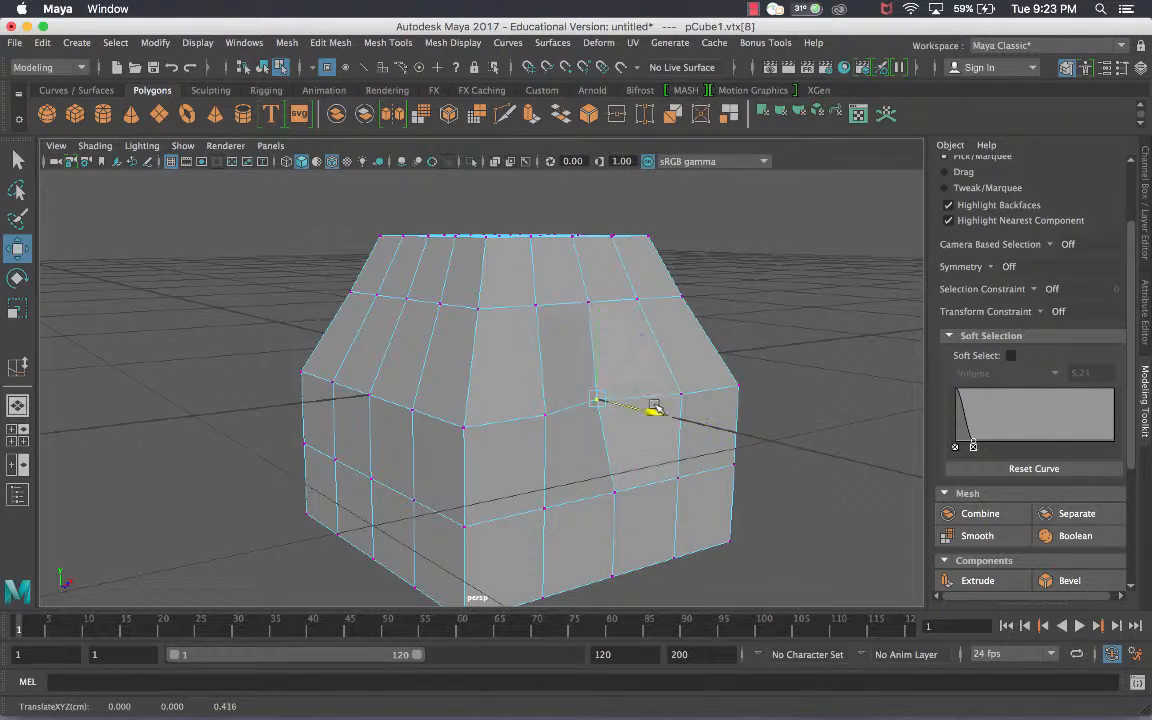
- With Soft Select on, pull the middle vertex of the row above downward along Y and preview the mesh smoothed
click(1013, 356)
alt+drag(617, 386, 612, 358)
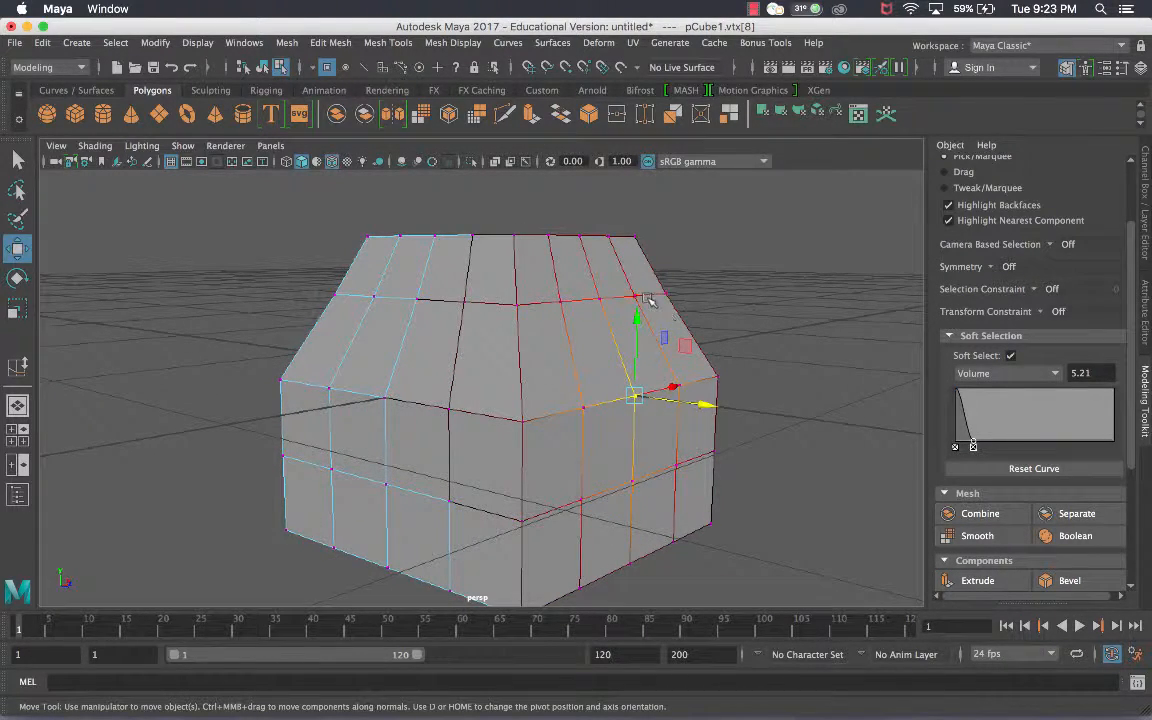
click(598, 298)
alt+drag(605, 300, 642, 352)
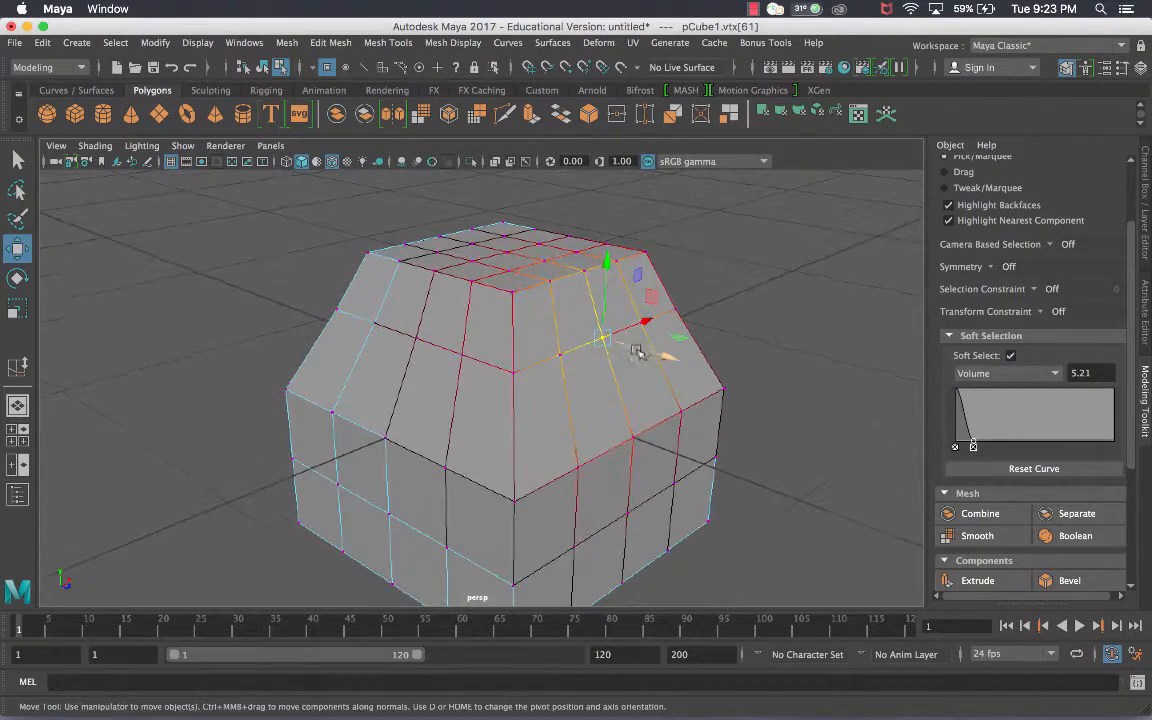
drag(593, 286, 480, 268)
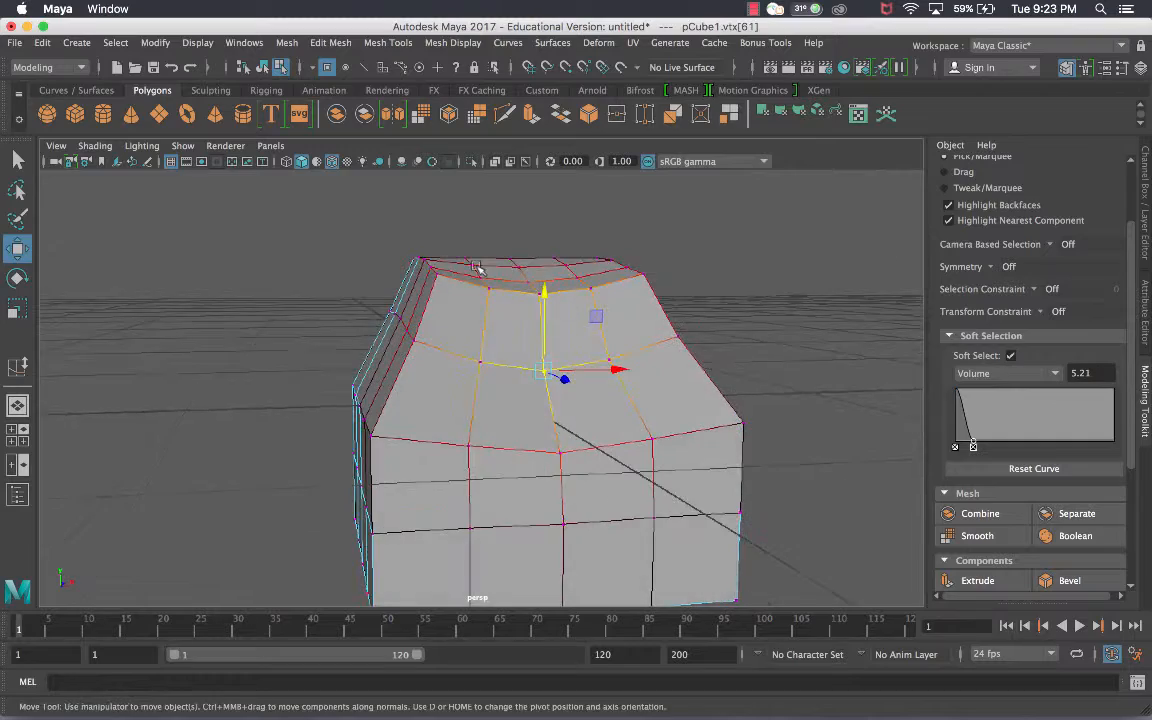
drag(545, 301, 553, 330)
alt+drag(553, 330, 589, 334)
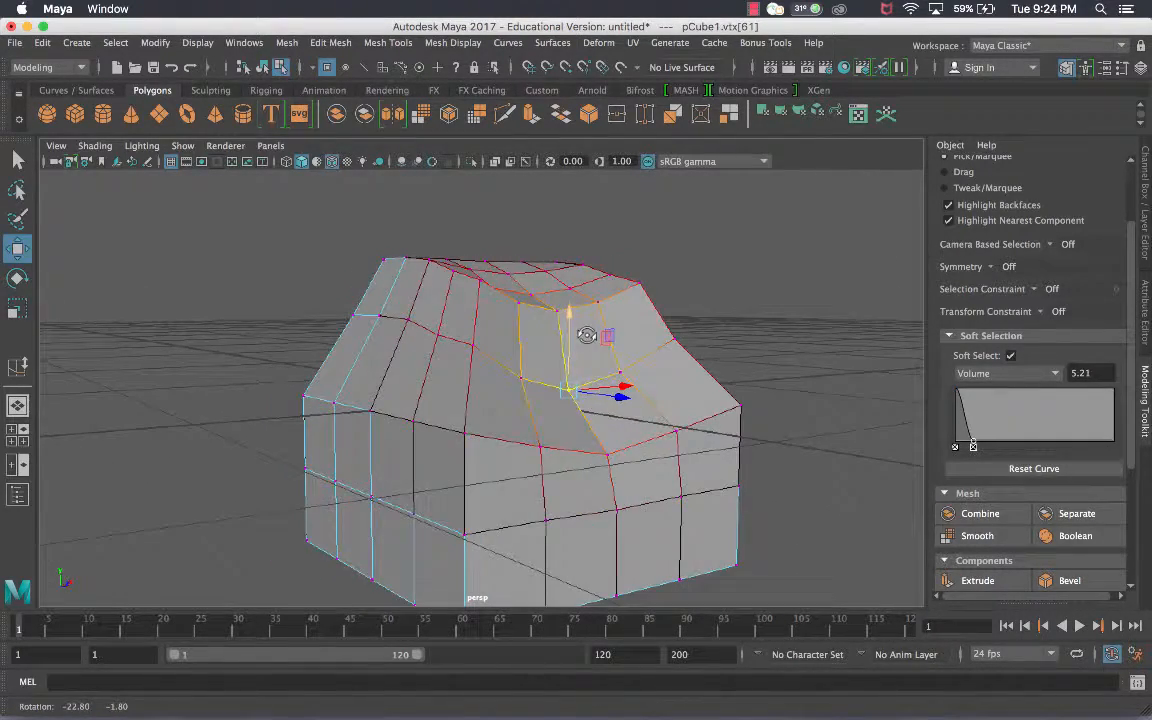
key(3)
key(1)
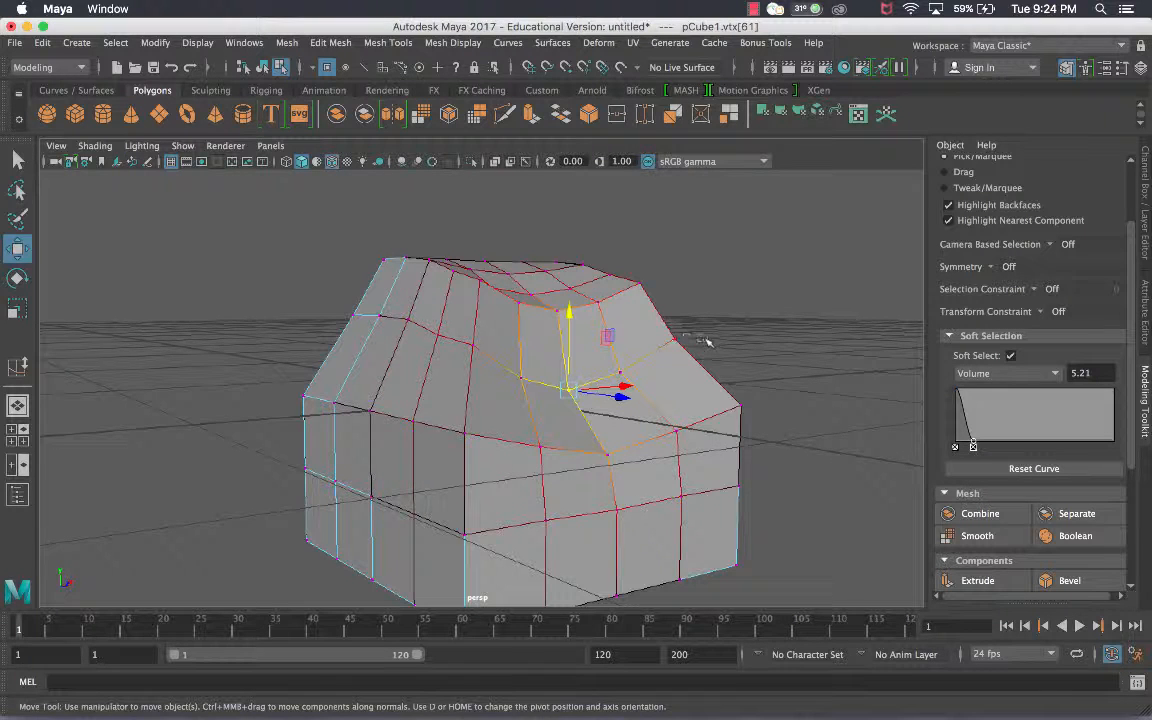
- Undo the soft-selected moves of the upper row's vertex and turn off Soft Select
key(z)
key(z)
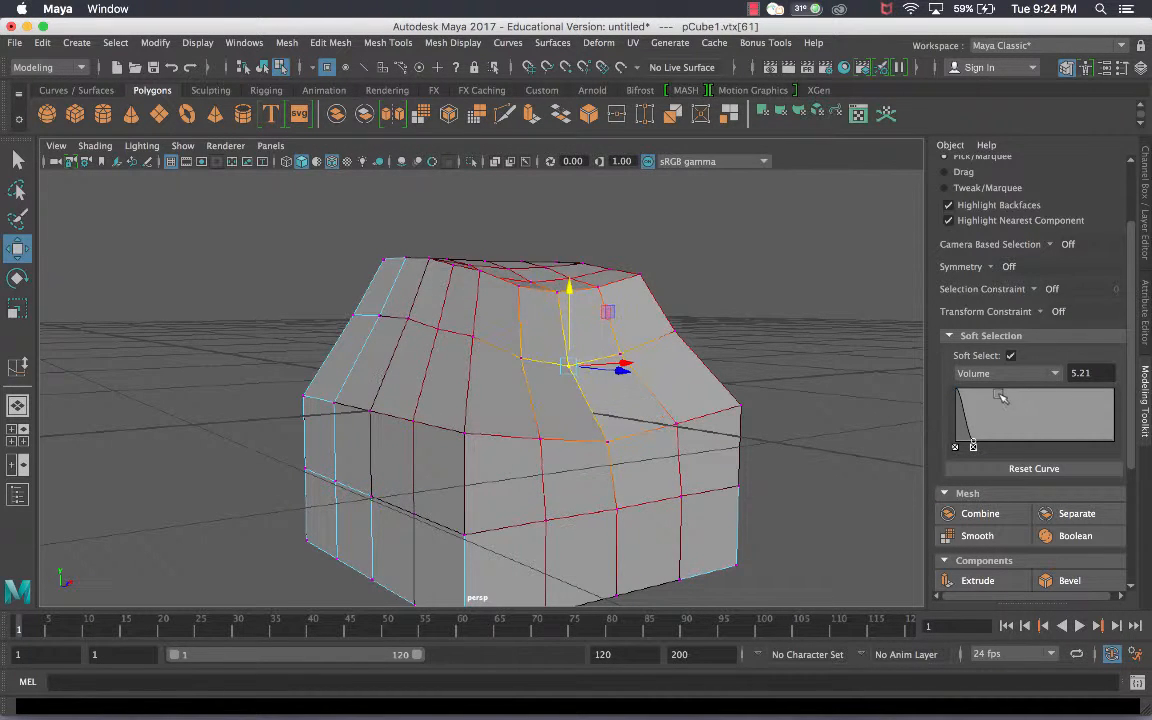
key(b)
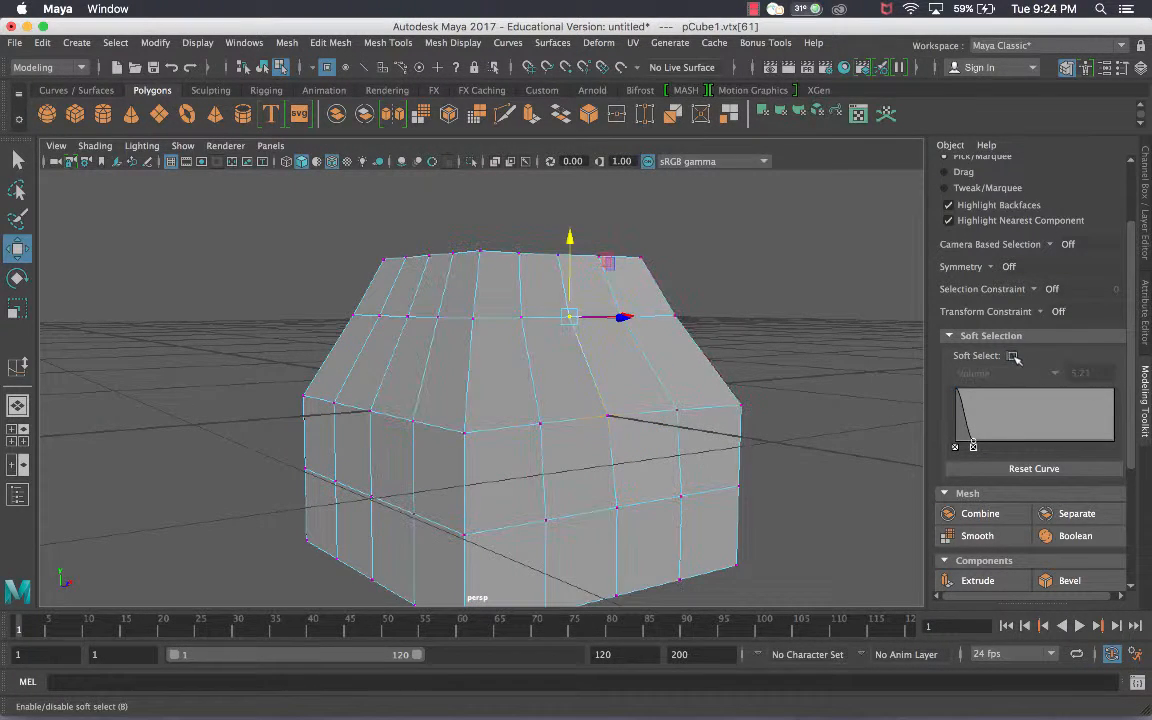
- Collapse the Soft Selection settings and deselect the vertex, with the whole tapered body in view
click(951, 337)
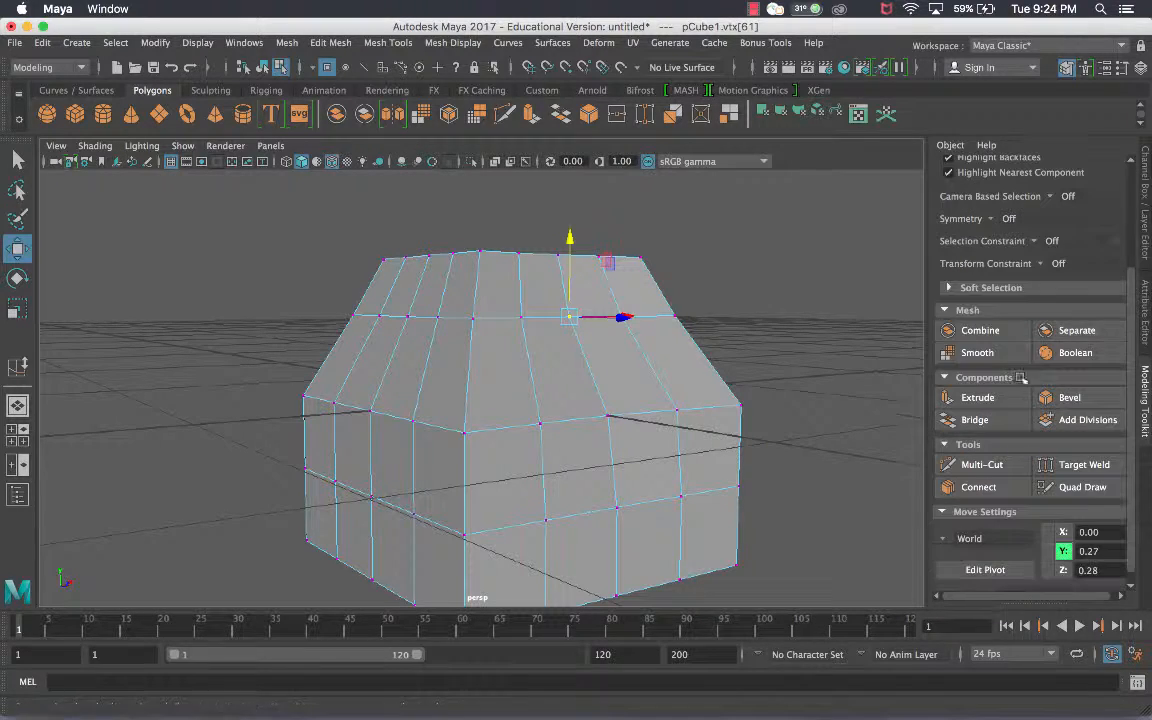
alt+drag(717, 311, 680, 398)
scroll(656, 347, down, 5)
click(701, 345)
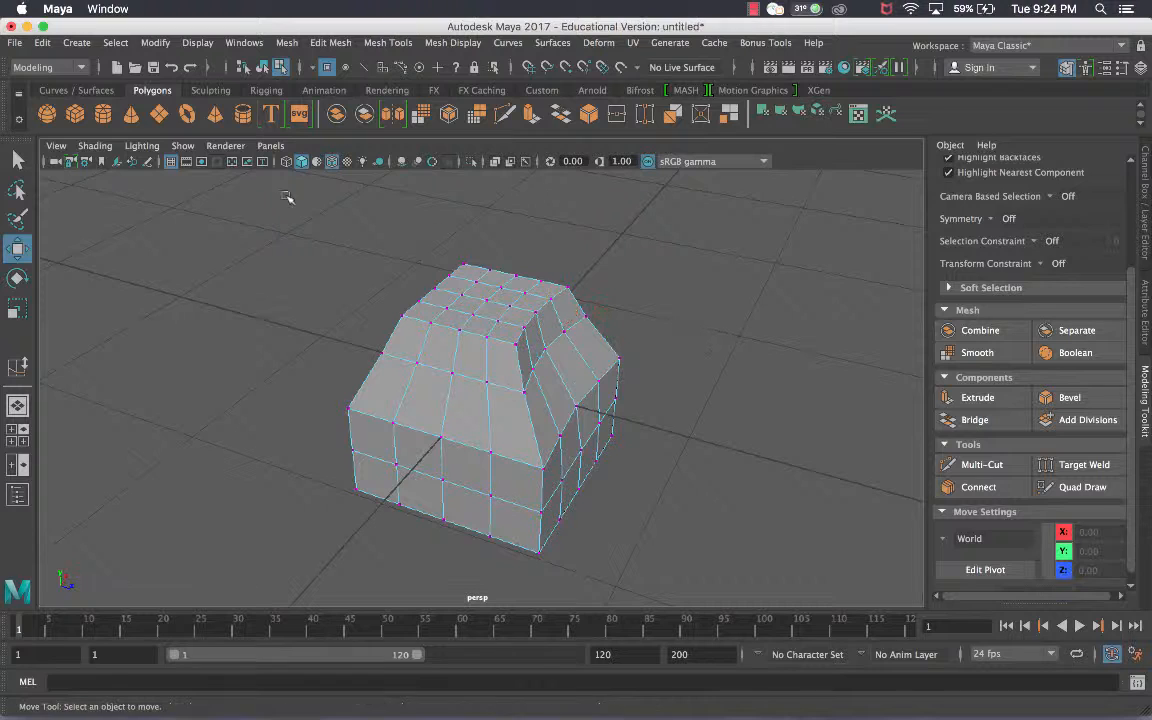
- Create a polygon cylinder and scale it uniformly to about 0.26
click(103, 114)
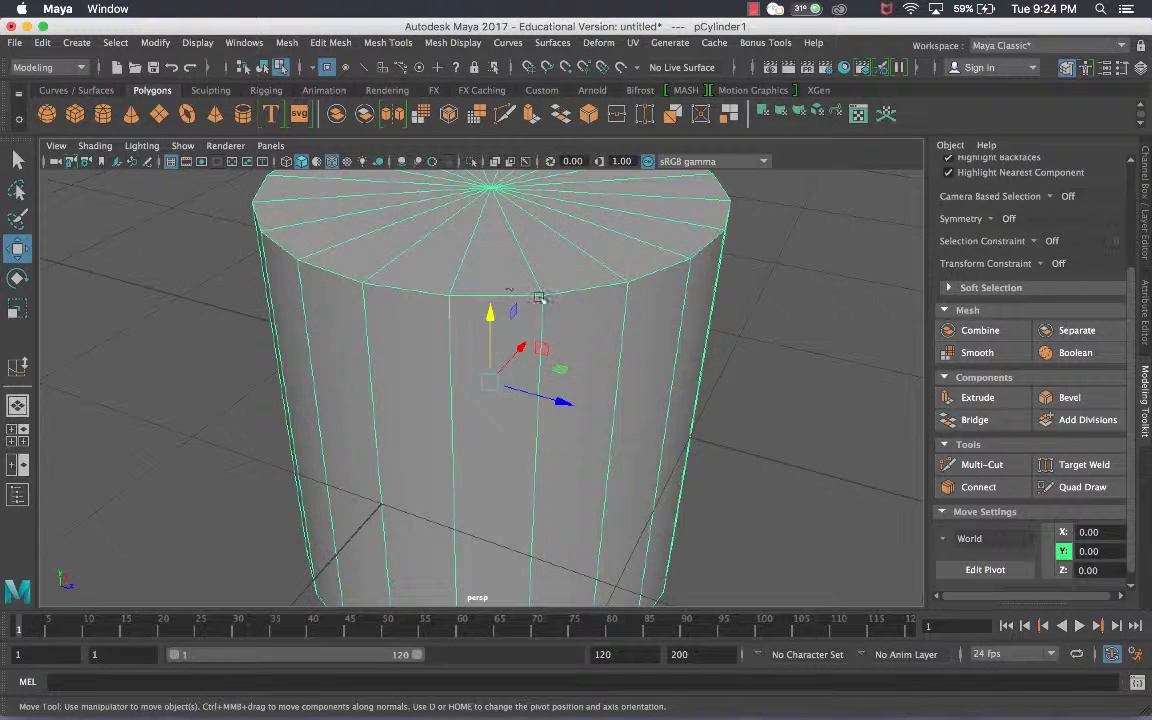
key(r)
drag(488, 380, 216, 425)
key(w)
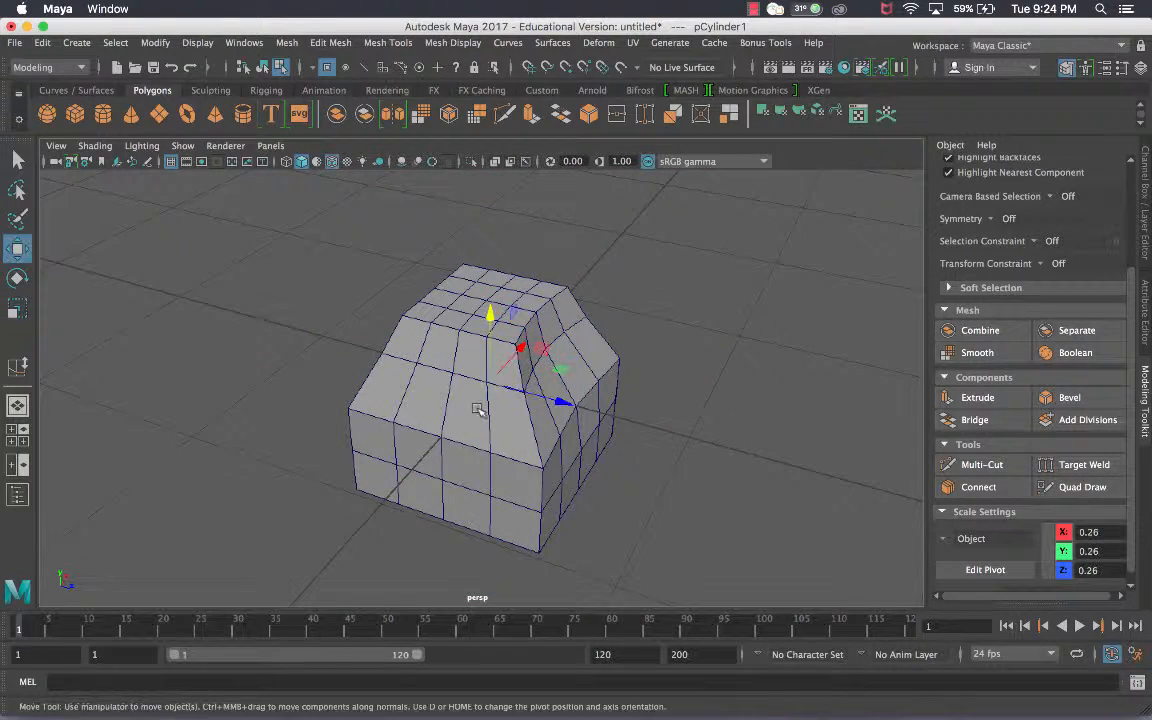
- Raise the cylinder along Y so it floats just above the top of the tapered body, then deselect it
drag(492, 355, 458, 272)
key(r)
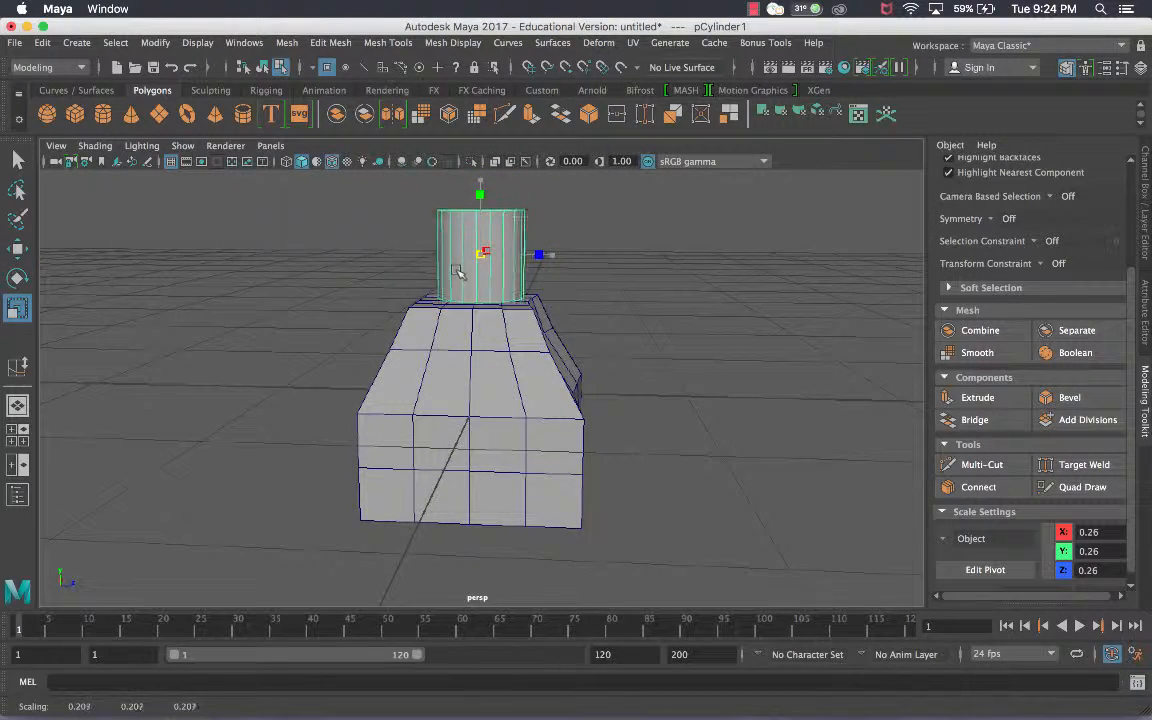
key(w)
mouse_move(481, 212)
mouse_down()
mouse_move(481, 228)
mouse_move(482, 204)
mouse_up()
click(674, 283)
alt+drag(674, 283, 620, 278)
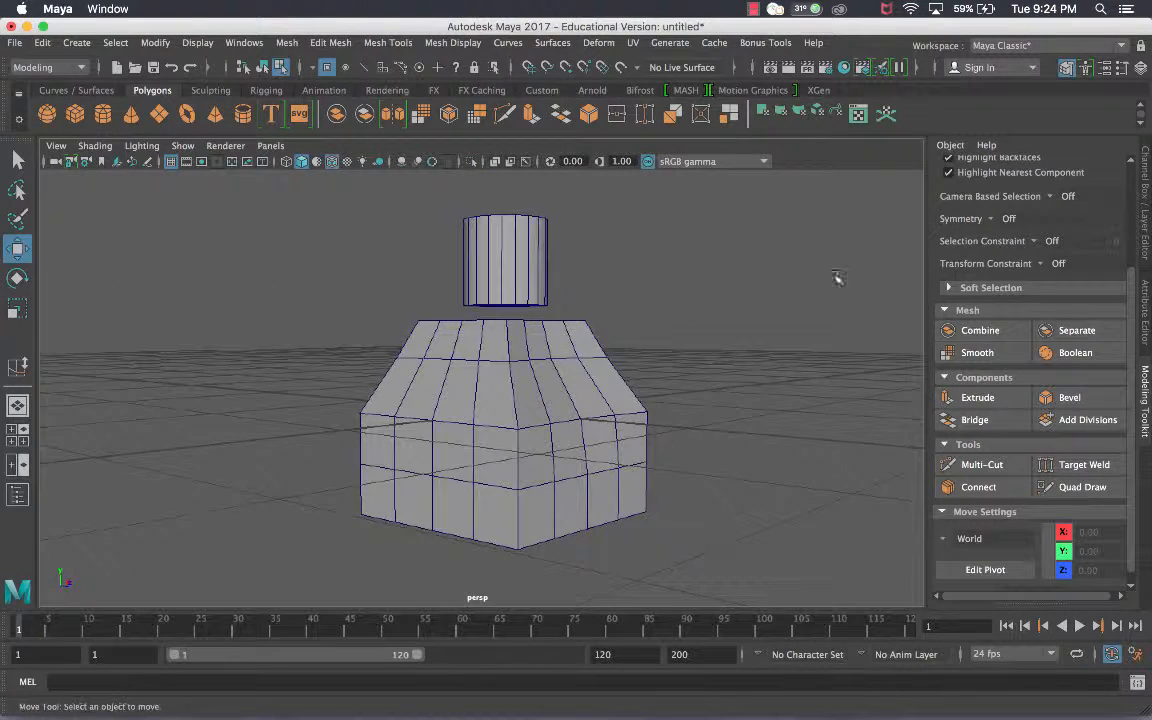
- Return to Object Mode and combine the cylinder and the tapered body into one mesh
click(537, 262)
right_drag(485, 258, 558, 240)
click(815, 228)
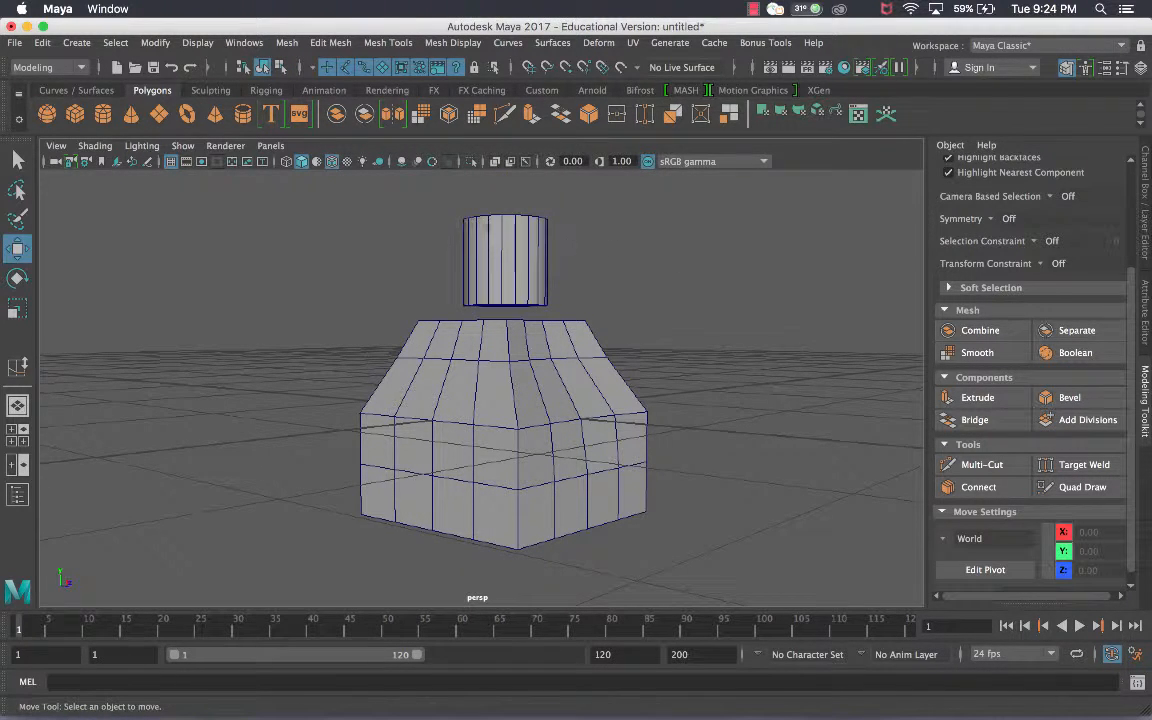
click(496, 241)
click(540, 344)
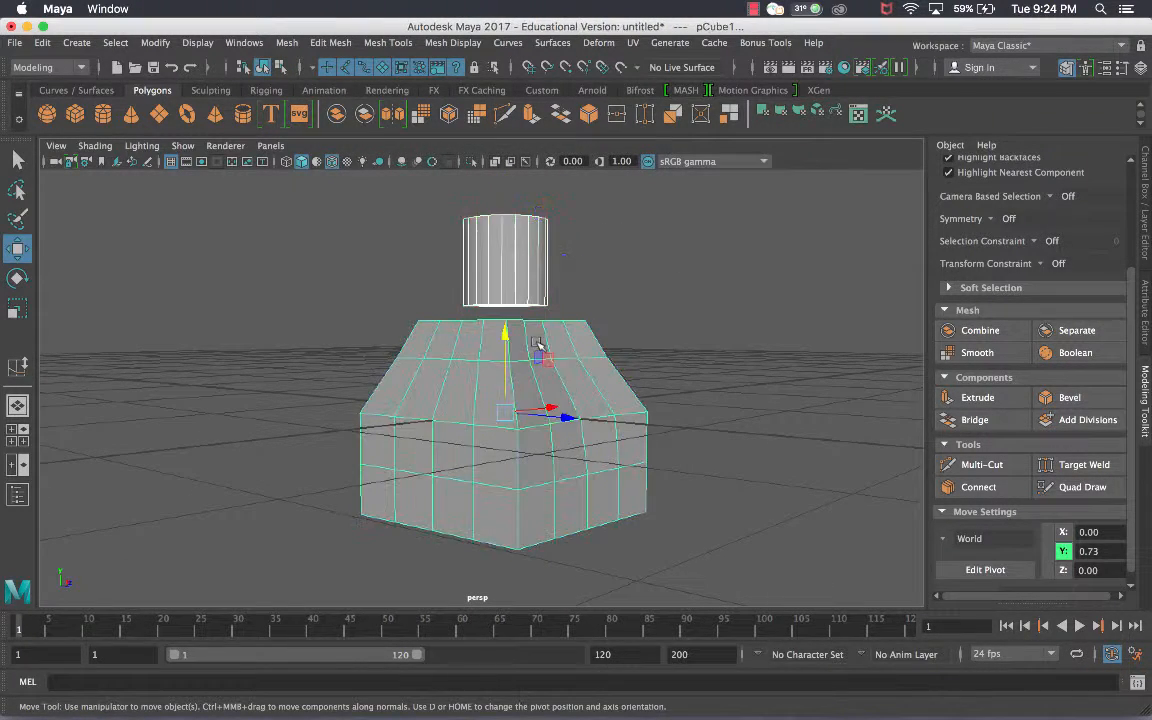
click(957, 330)
click(675, 383)
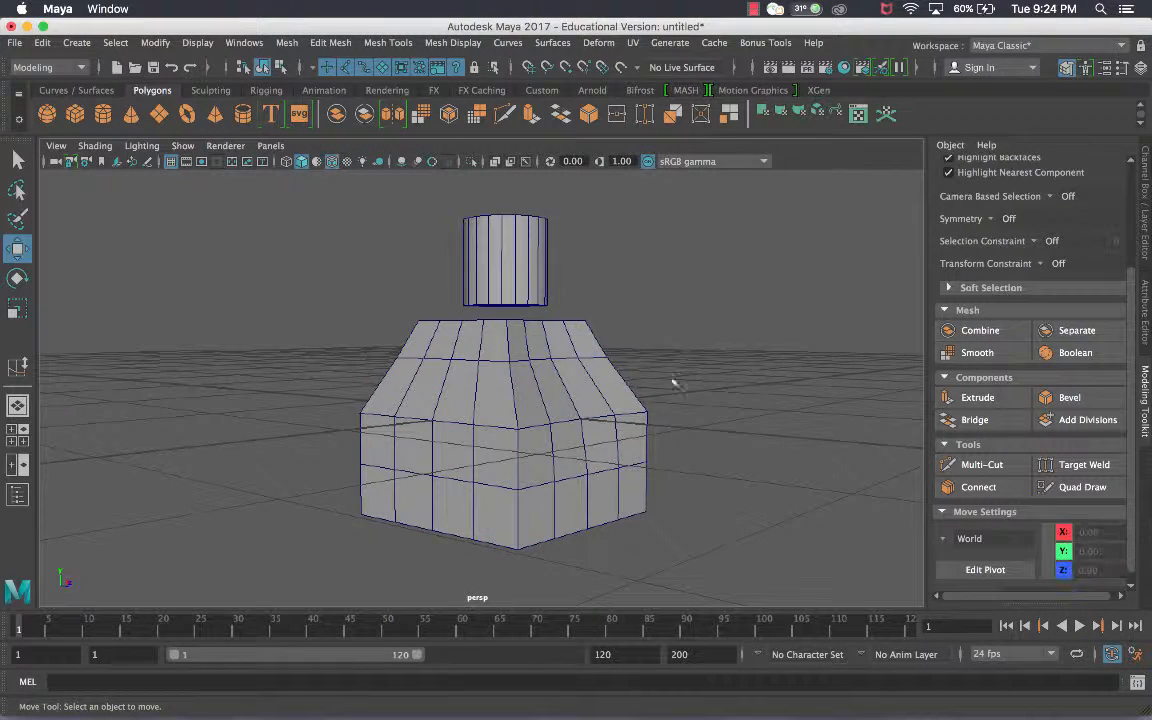
- Check the combined mesh by selecting it at either part and showing its vertices, and return to Object Mode
click(598, 366)
click(611, 256)
click(581, 342)
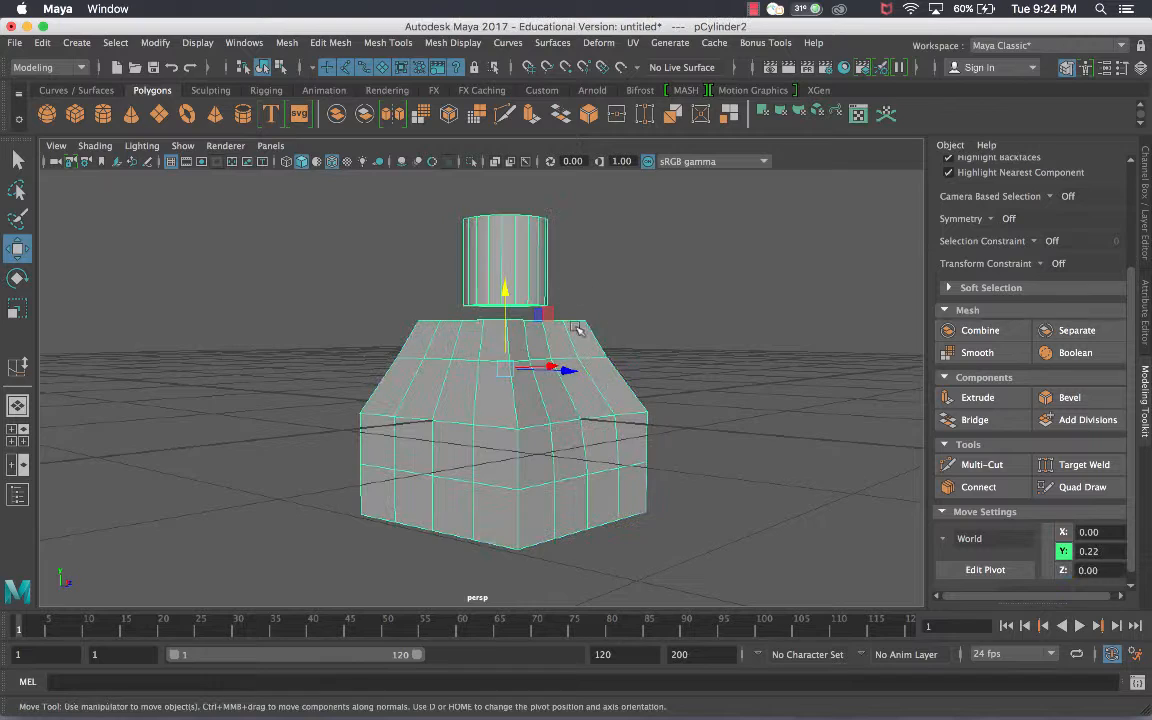
click(505, 312)
click(503, 264)
right_drag(523, 253, 470, 252)
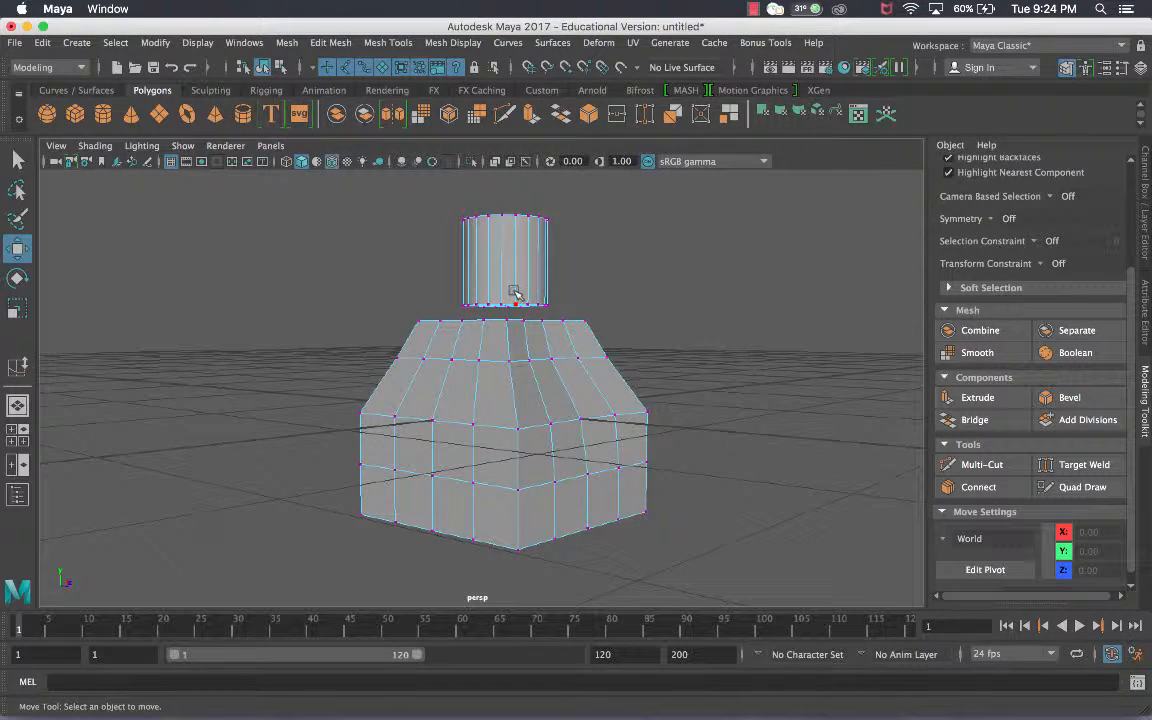
right_drag(512, 262, 591, 239)
click(622, 244)
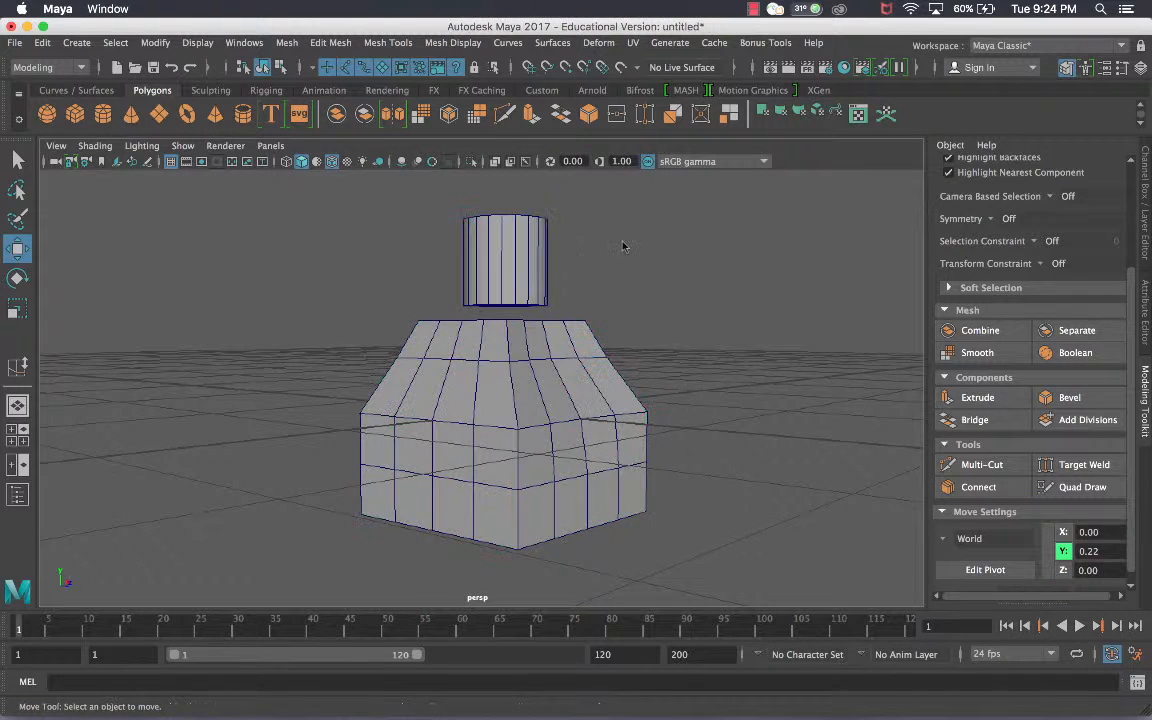
- Separate the combined mesh into its individual parts
click(547, 256)
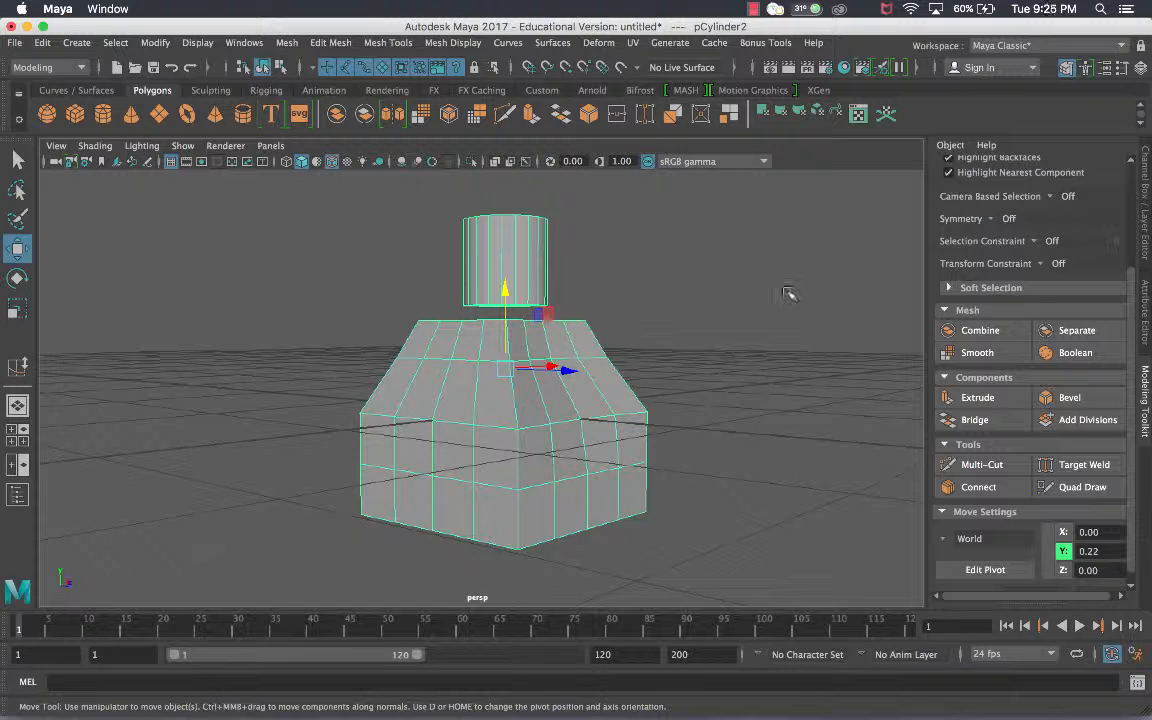
click(1087, 331)
click(670, 281)
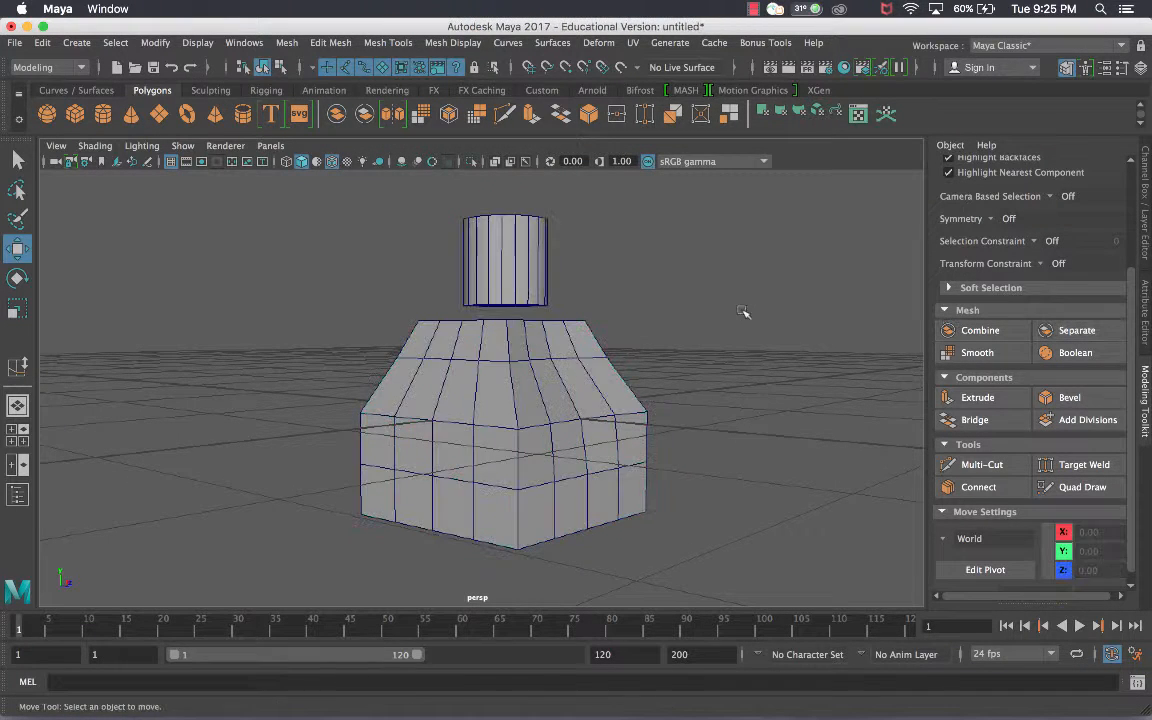
- Select the tapered body and the cylinder alternately to check whether they are independent objects
click(508, 318)
click(517, 276)
click(468, 329)
click(477, 263)
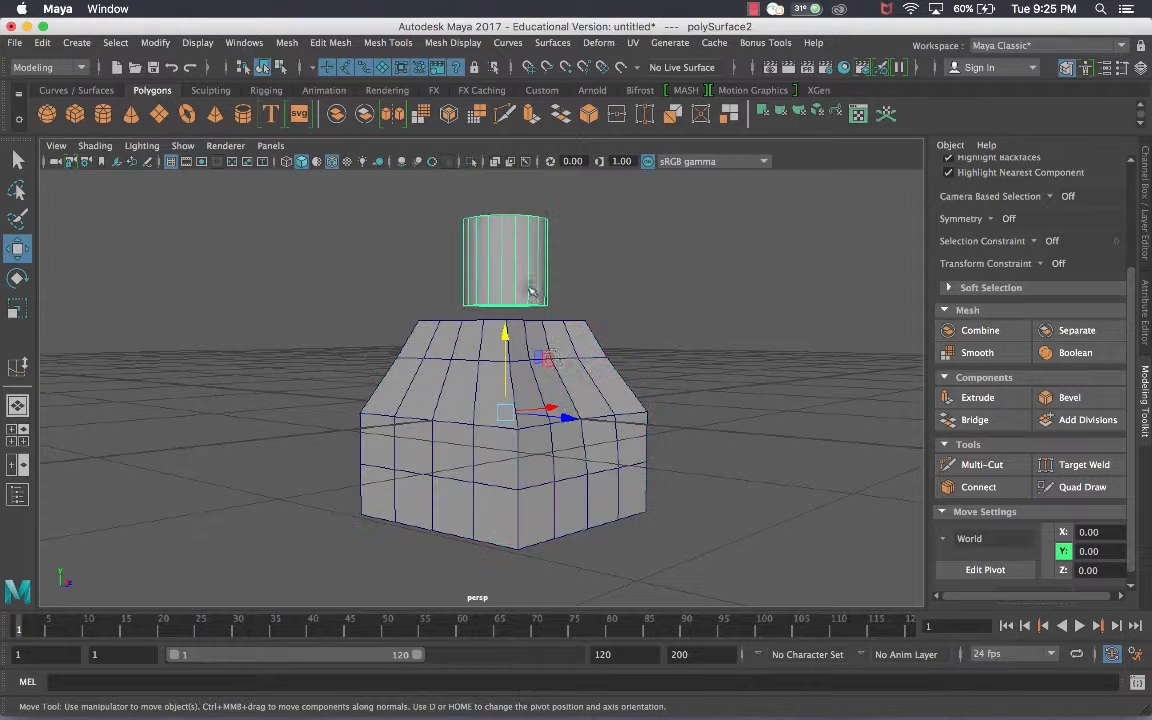
click(508, 337)
click(530, 290)
click(536, 349)
click(538, 284)
alt+drag(757, 313, 628, 312)
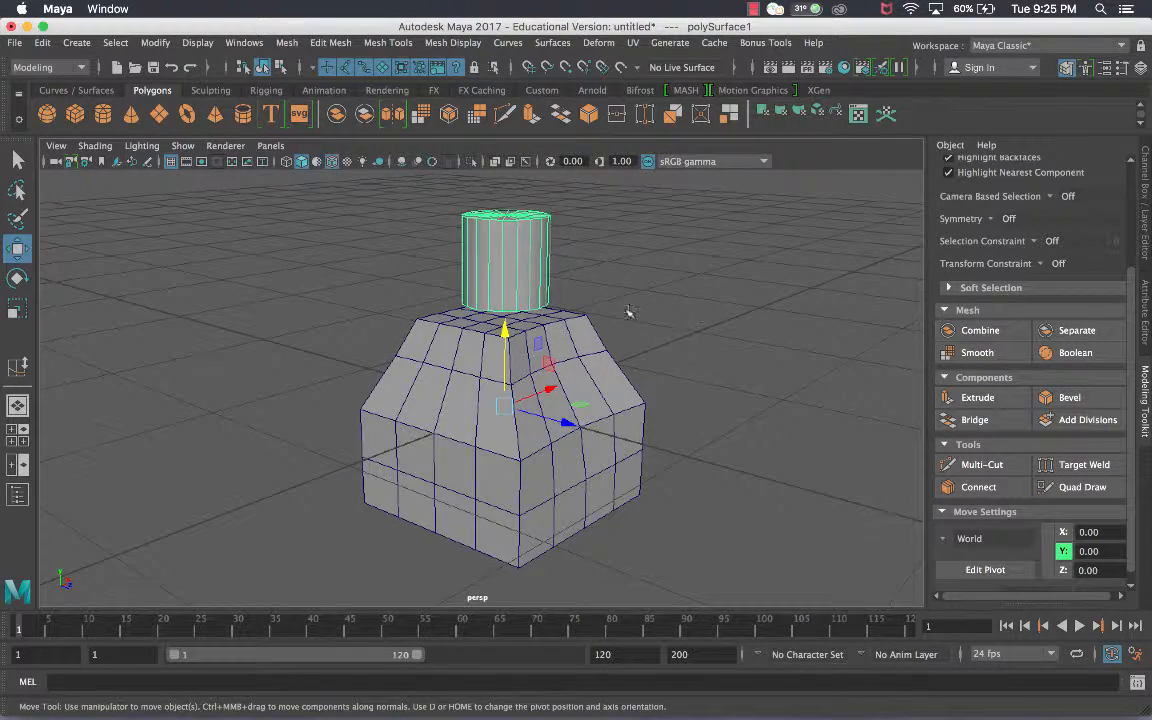
click(548, 273)
click(533, 266)
- Smooth the tapered body and raise the smoothing Divisions to 2 and 3
click(575, 343)
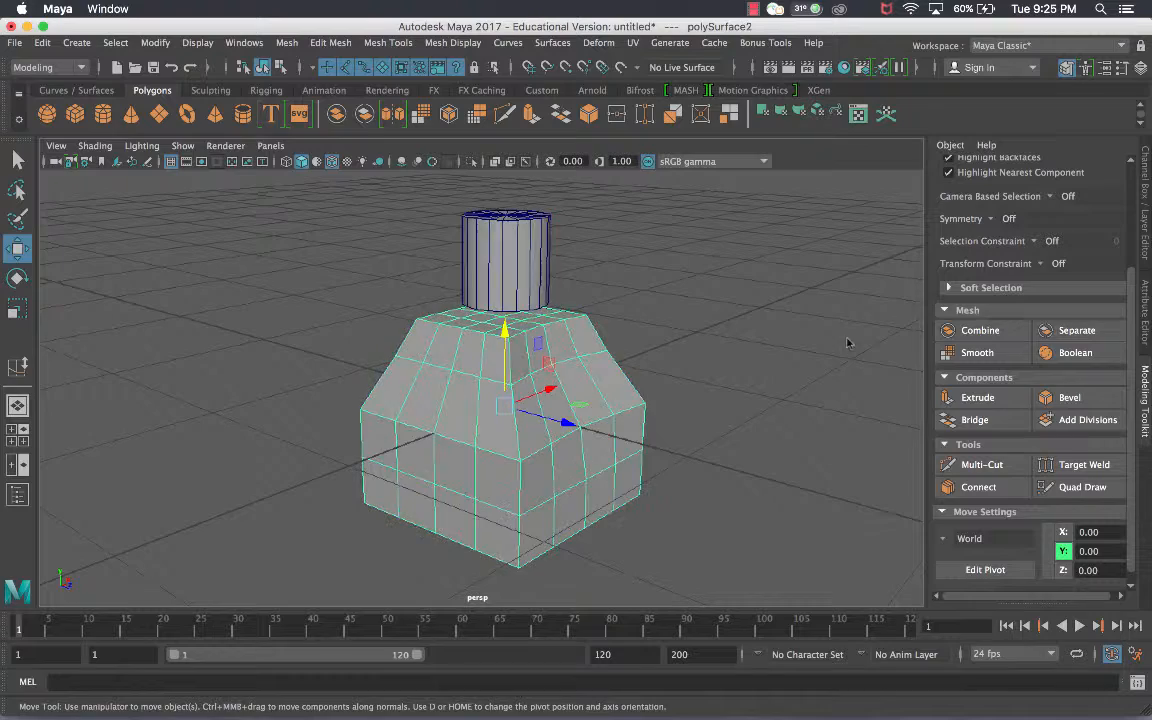
mouse_move(832, 316)
alt+mouse_down()
mouse_move(827, 347)
mouse_move(820, 327)
alt+mouse_up()
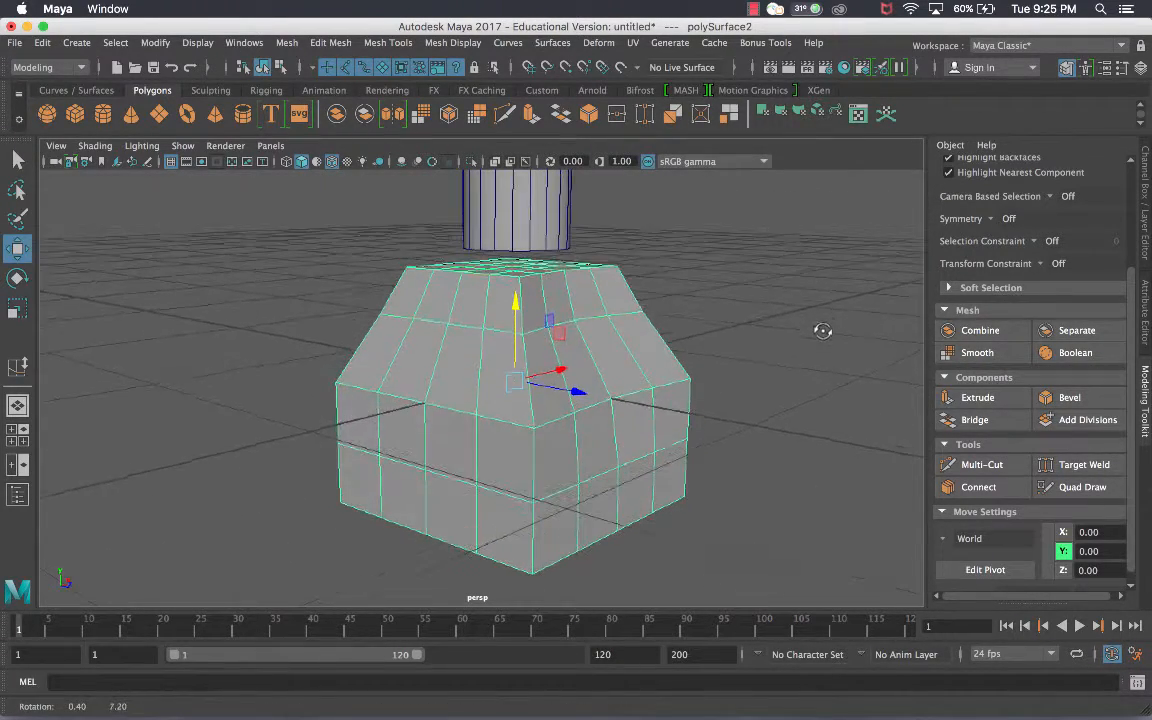
click(975, 355)
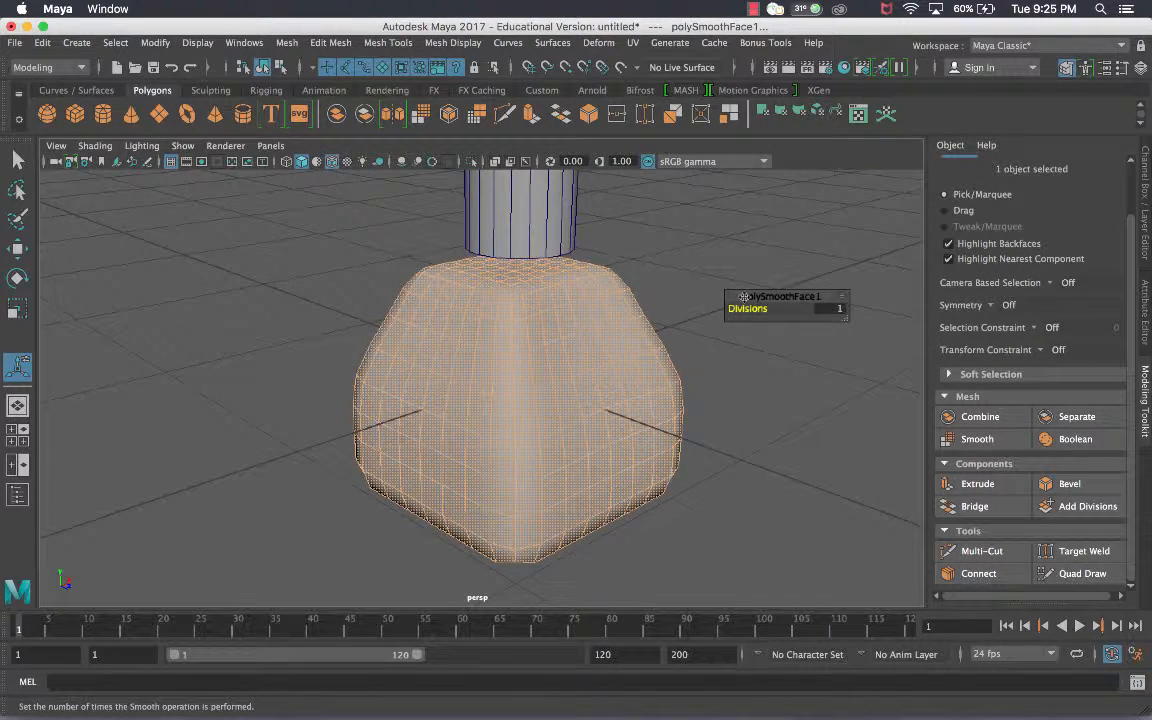
drag(742, 309, 750, 309)
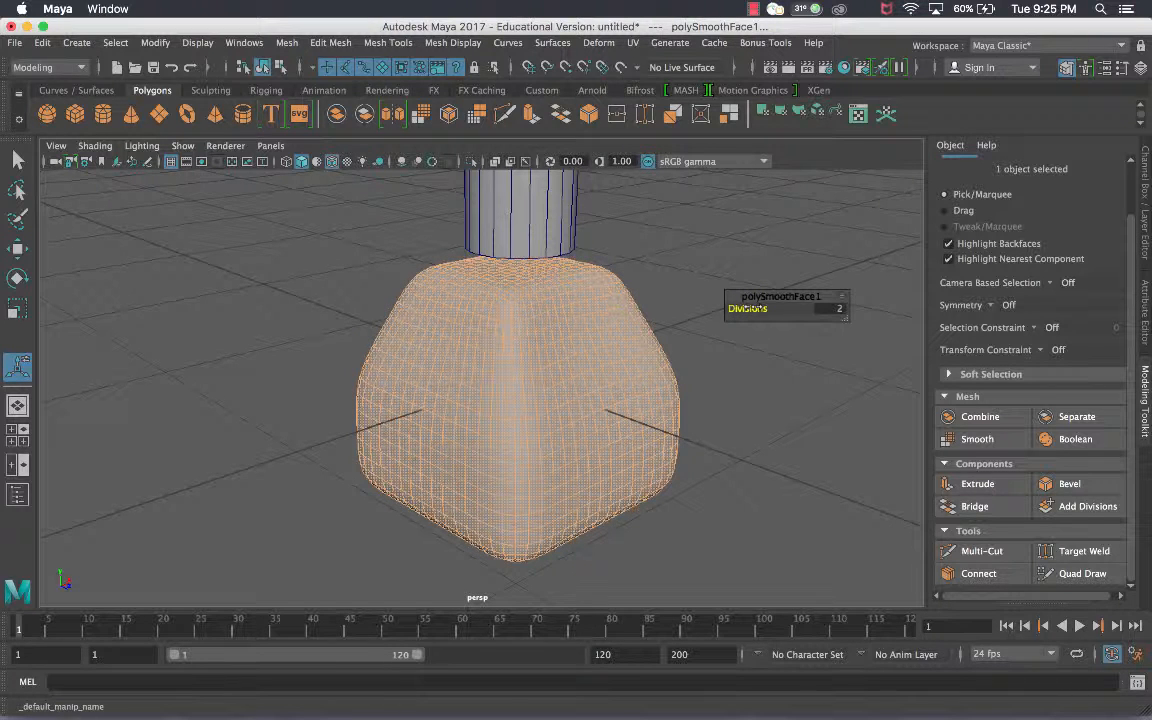
drag(750, 309, 758, 309)
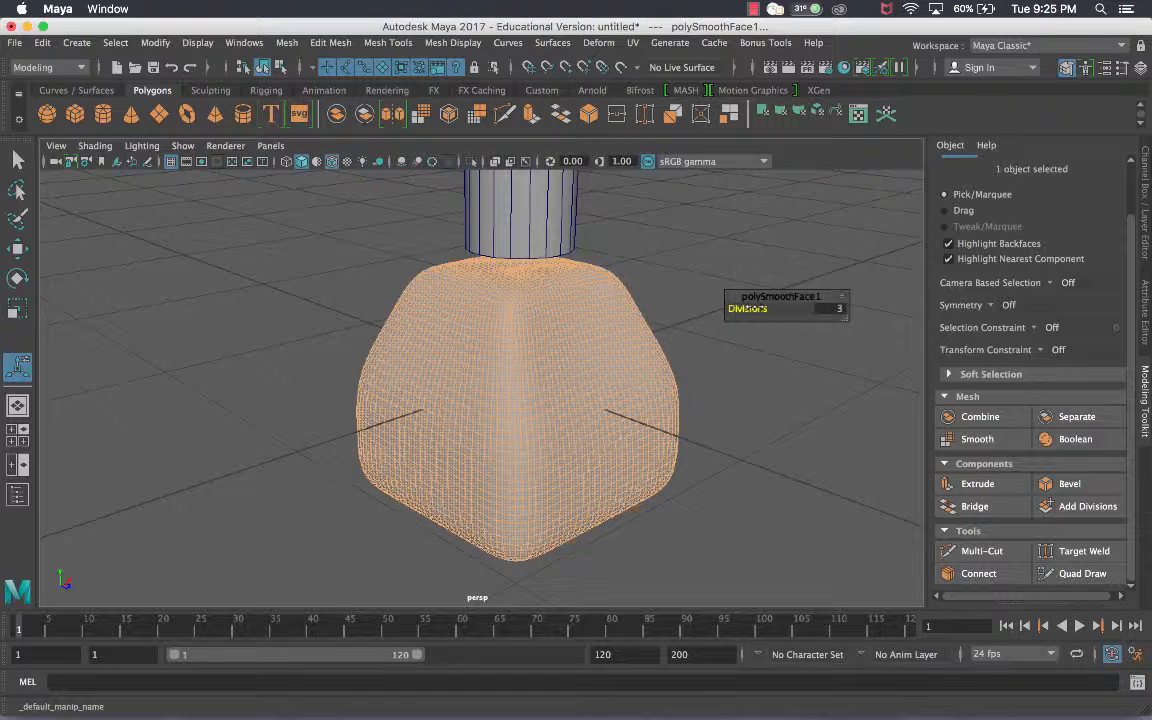
- Set the body's smoothing Divisions to 0, return to Object Mode and clear the selection
drag(758, 309, 718, 302)
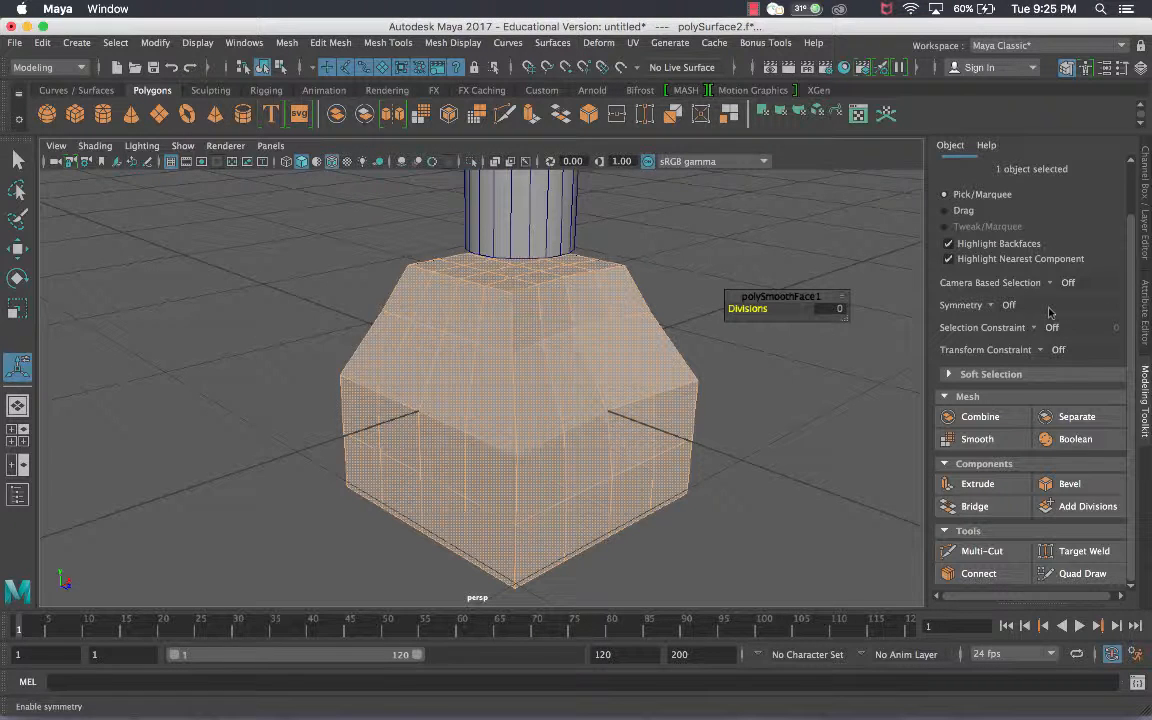
key(q)
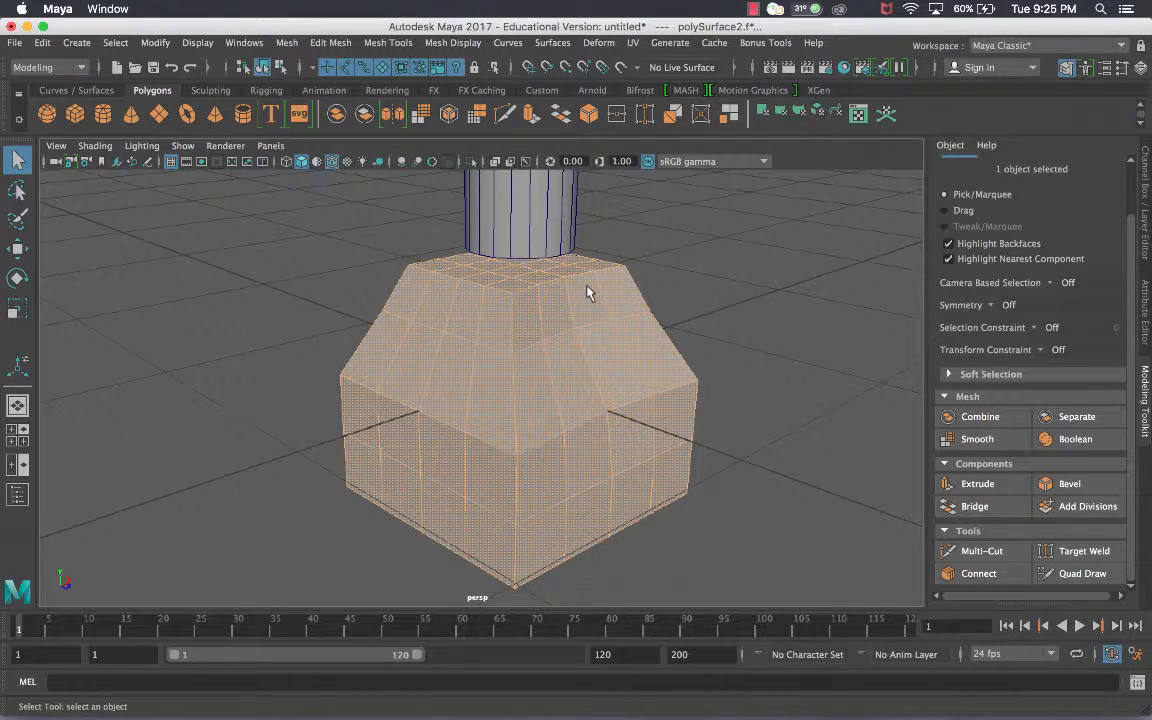
right_drag(587, 262, 693, 255)
click(692, 262)
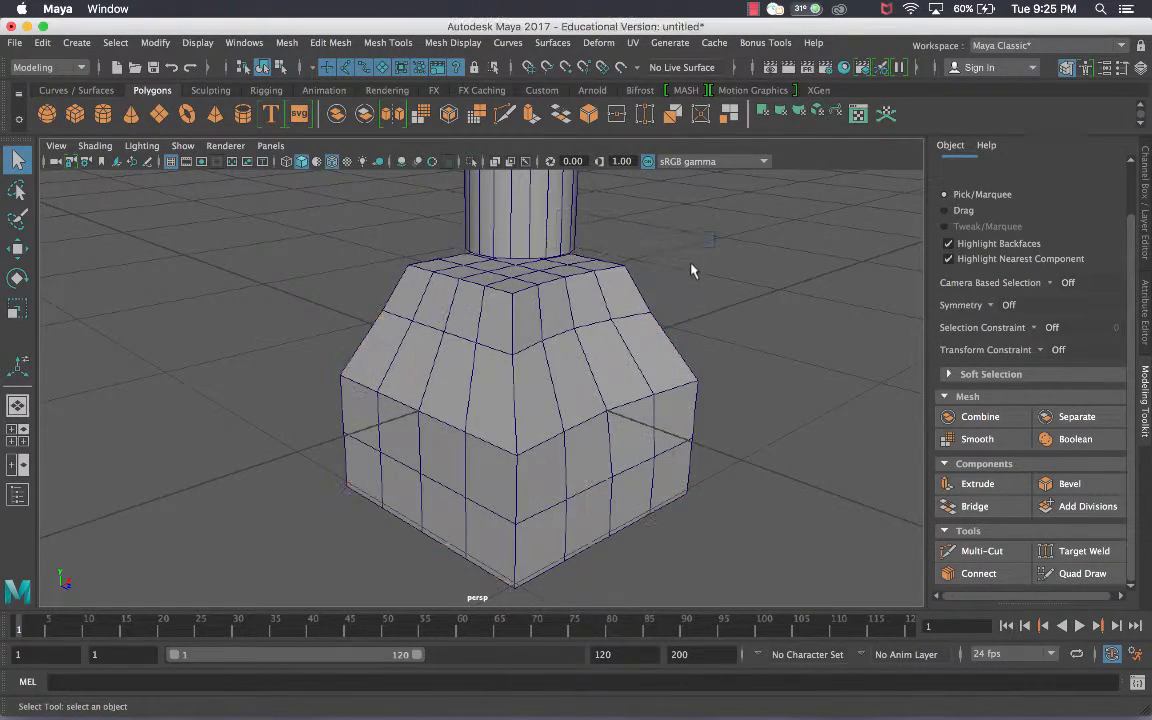
- Select the cylinder above the tapered body and move it straight down until its base reaches the body's top face
alt+drag(692, 266, 626, 250)
scroll(696, 297, down, 3)
click(481, 219)
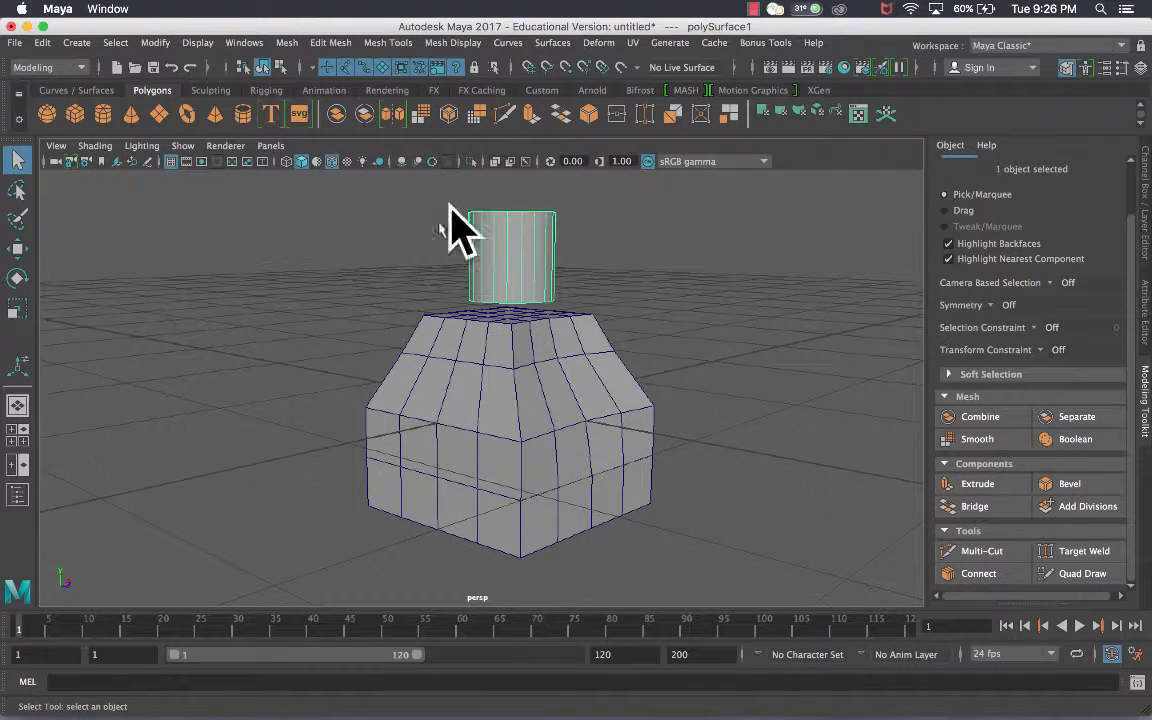
alt+middle_drag(537, 236, 543, 250)
key(w)
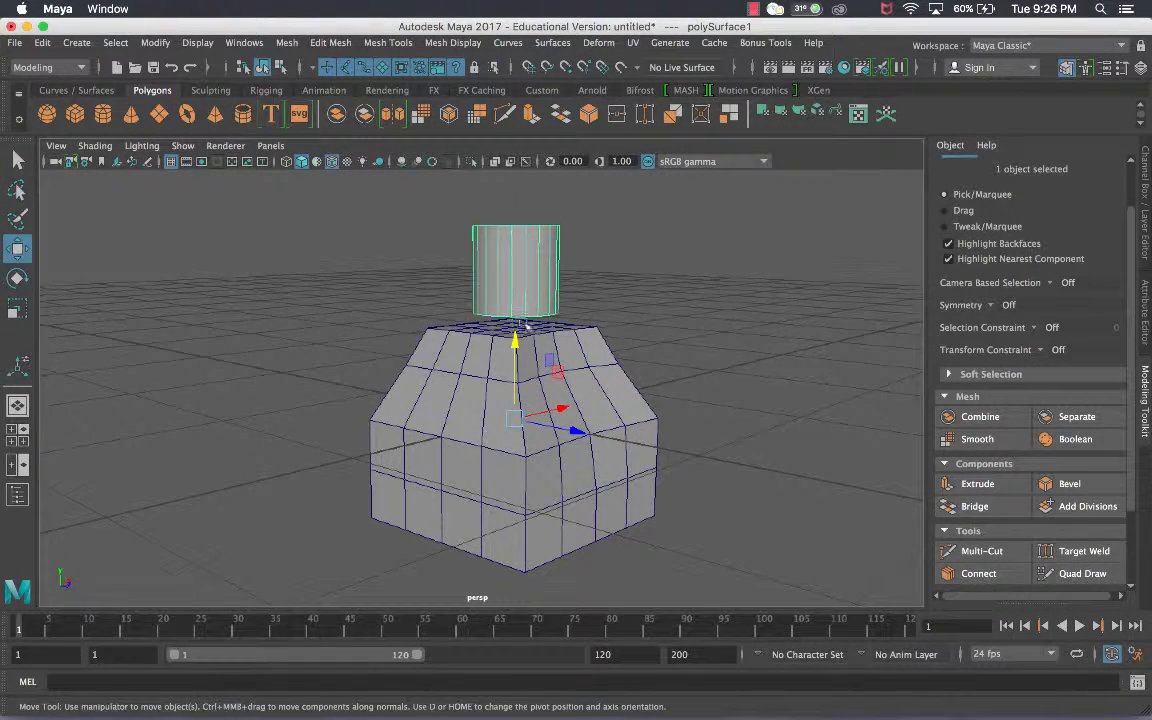
drag(516, 340, 515, 369)
scroll(522, 360, up, 5)
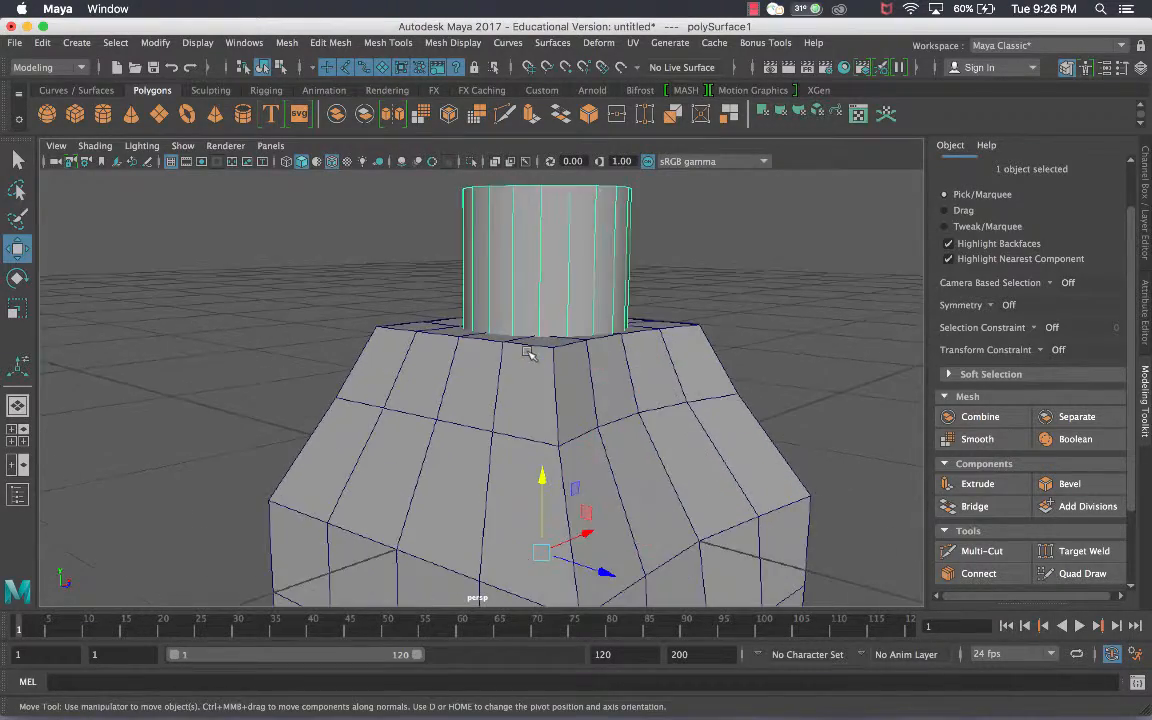
- Lower the cylinder about 0.2 cm further in wireframe display to sink its base into the body, and restore shaded display
key(4)
alt+drag(505, 310, 584, 357)
key(f)
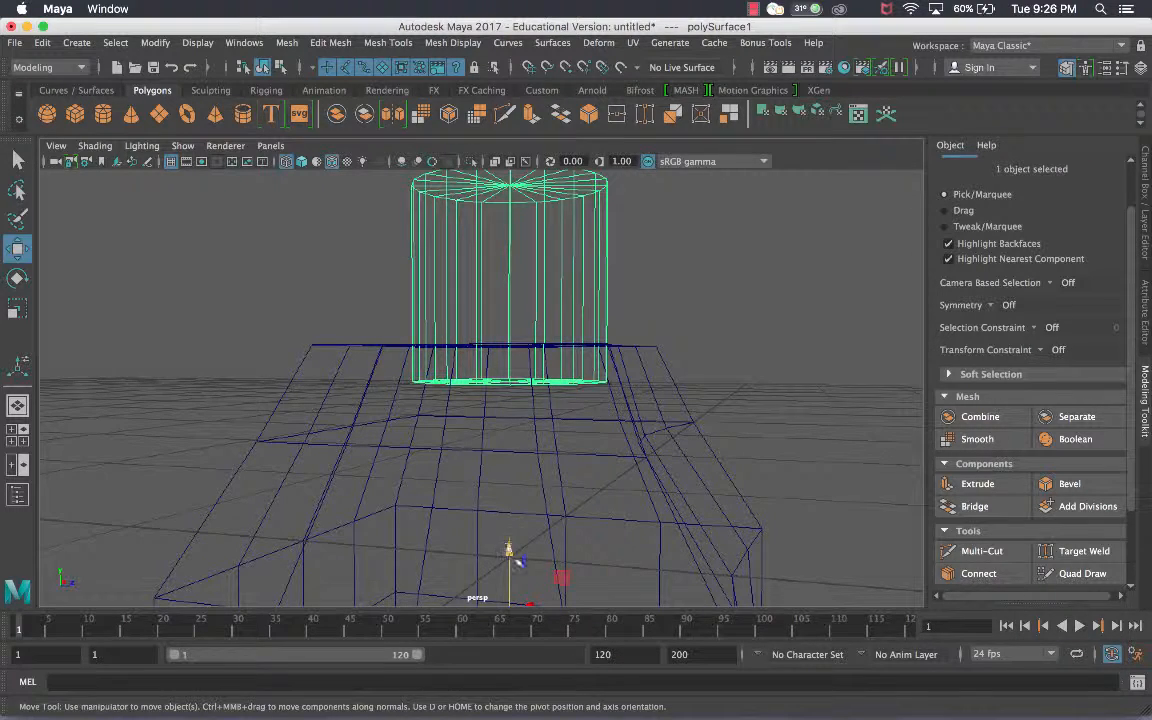
drag(509, 552, 511, 582)
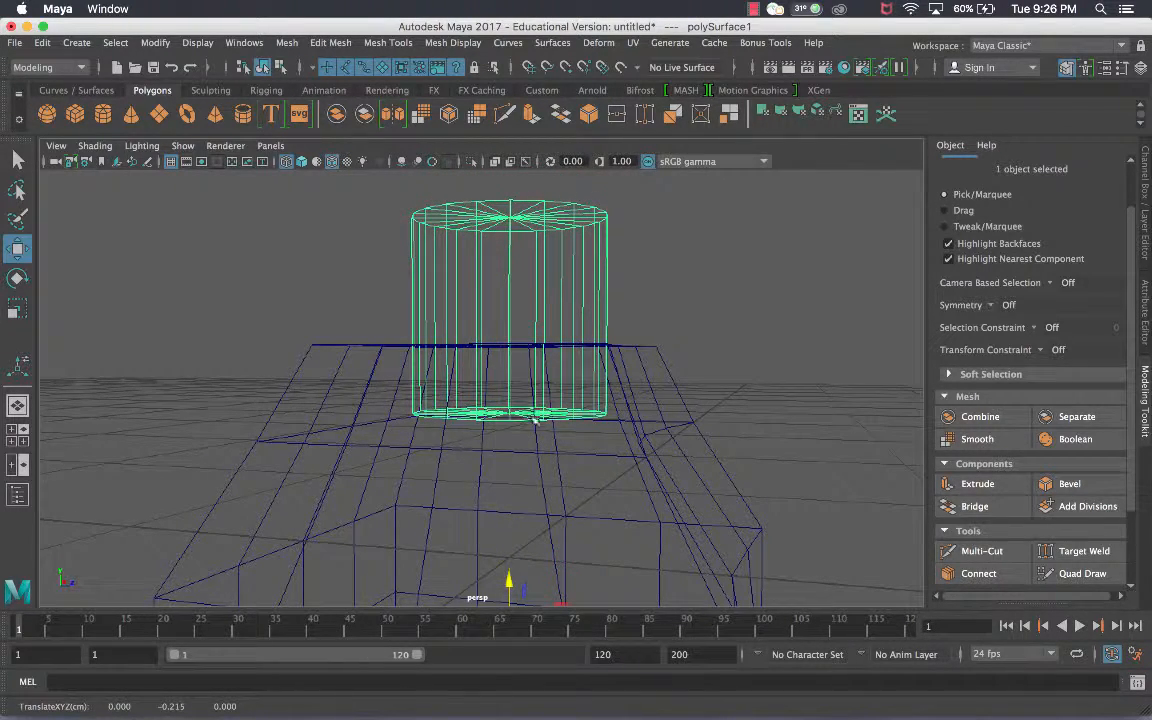
key(5)
mouse_move(520, 427)
alt+mouse_down()
mouse_move(569, 404)
mouse_move(525, 381)
alt+mouse_up()
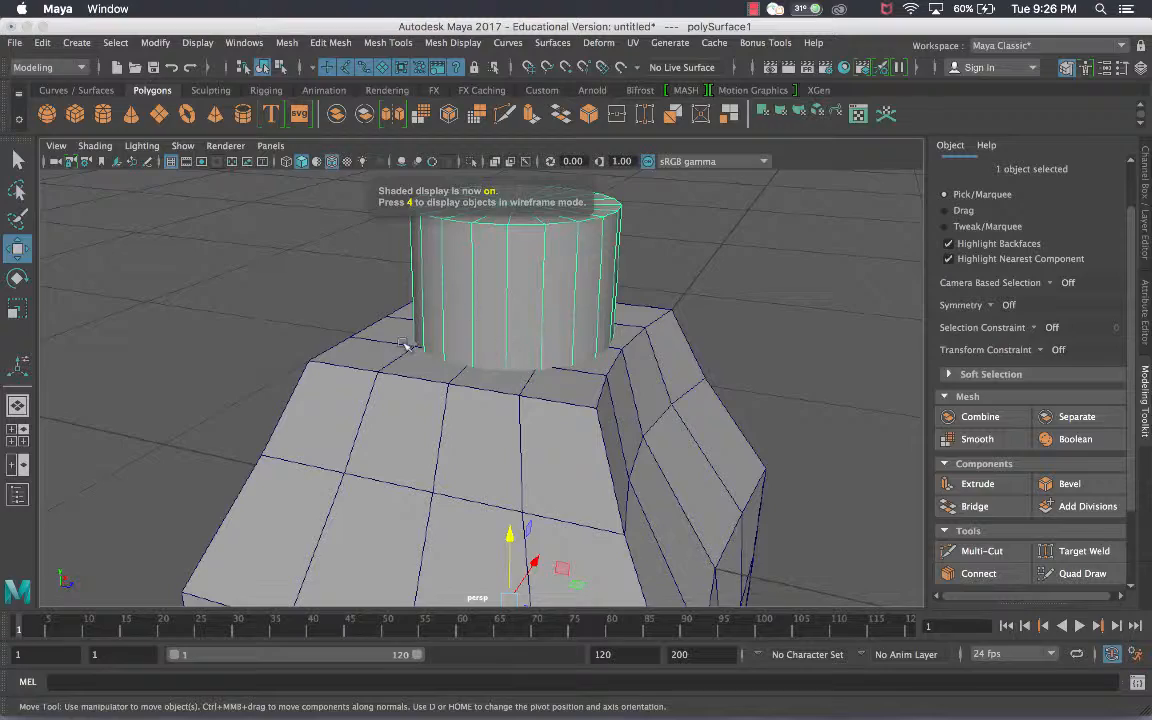
- Merge the cylinder and the tapered body with a Boolean union and display the result shaded
key(4)
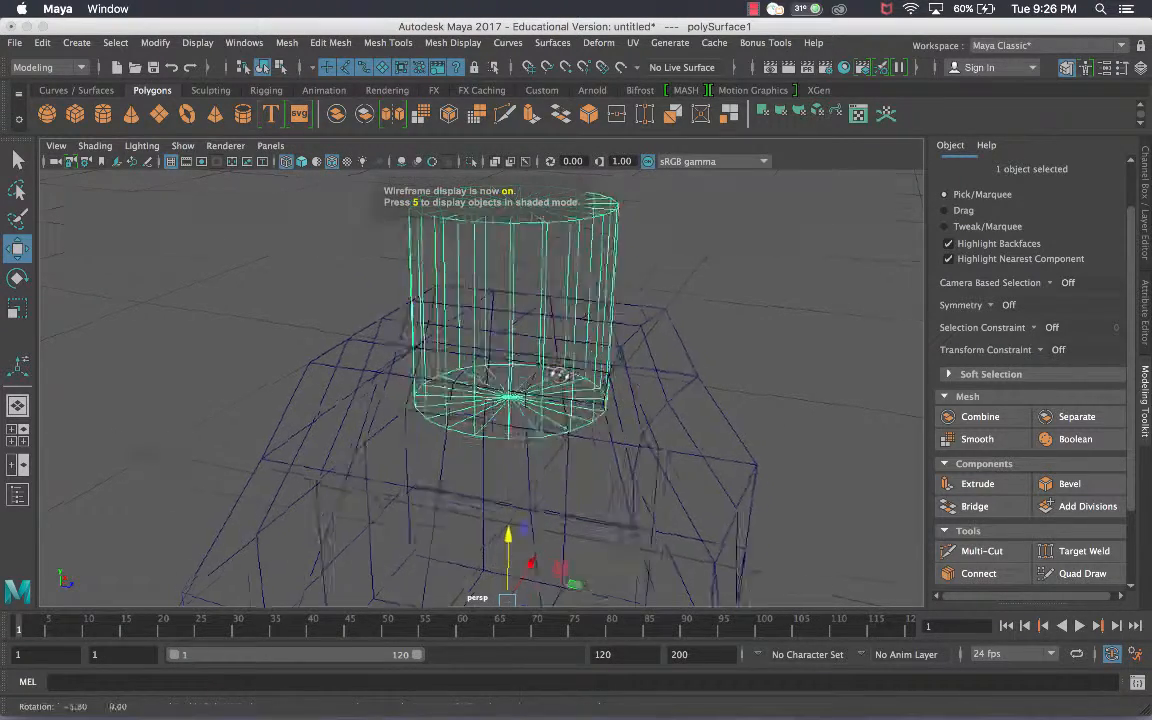
alt+drag(535, 380, 573, 366)
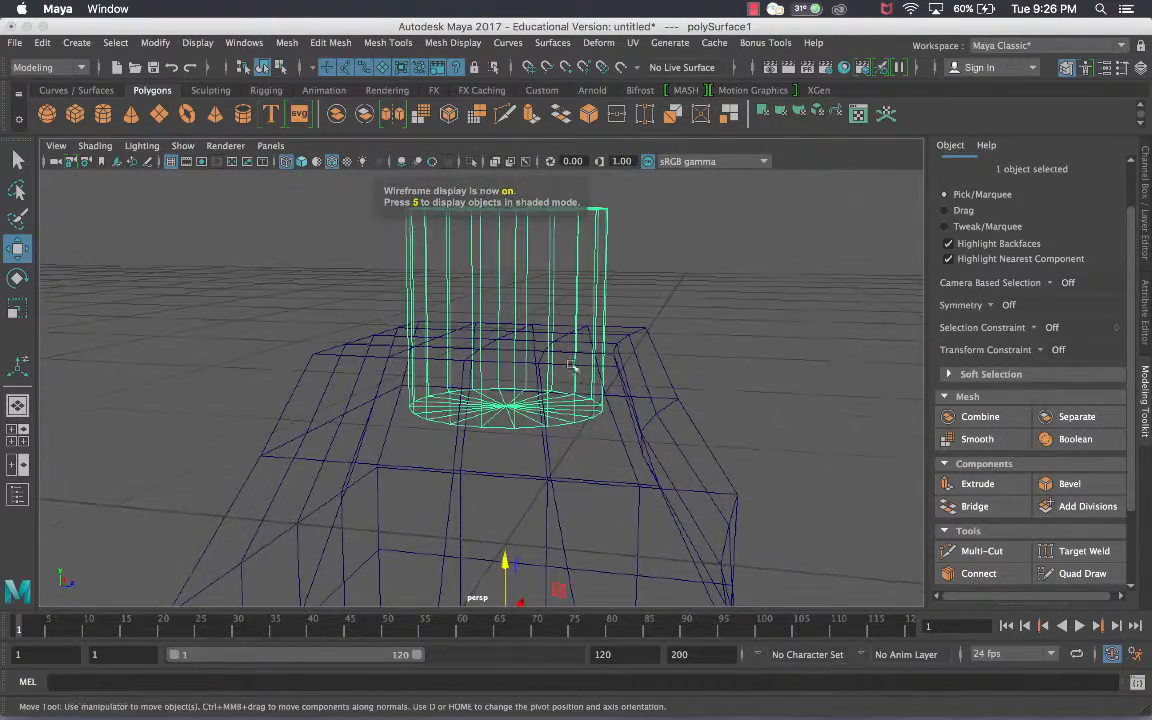
shift+click(646, 411)
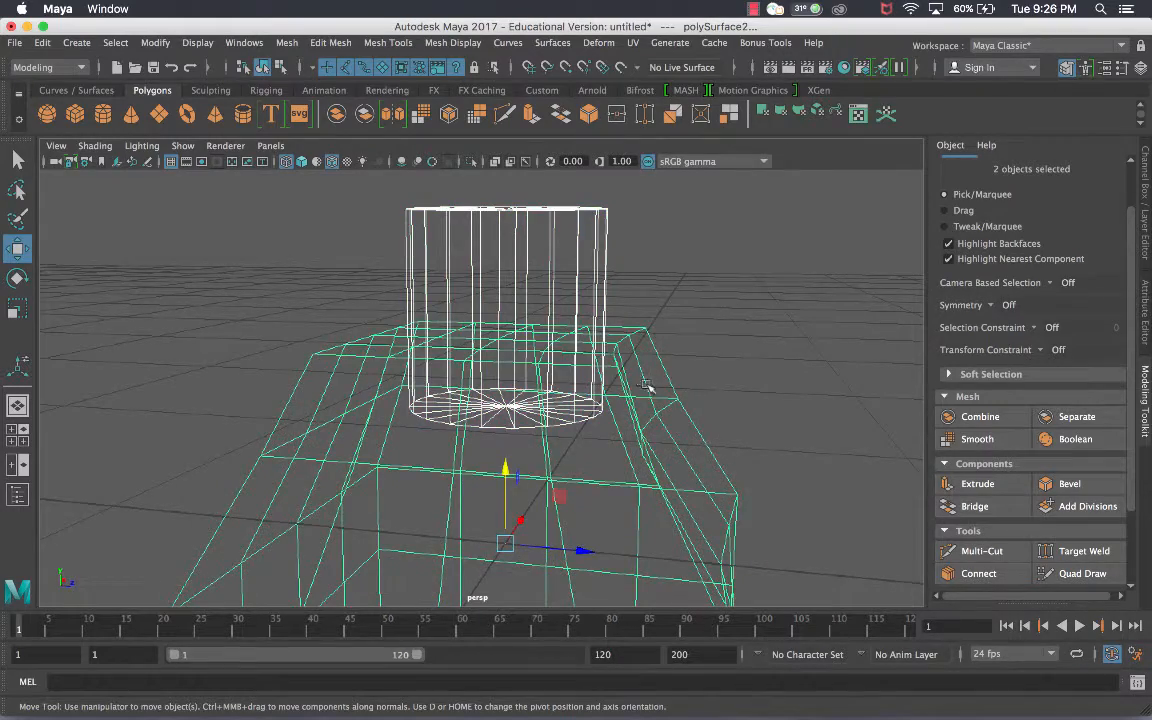
alt+drag(645, 385, 662, 333)
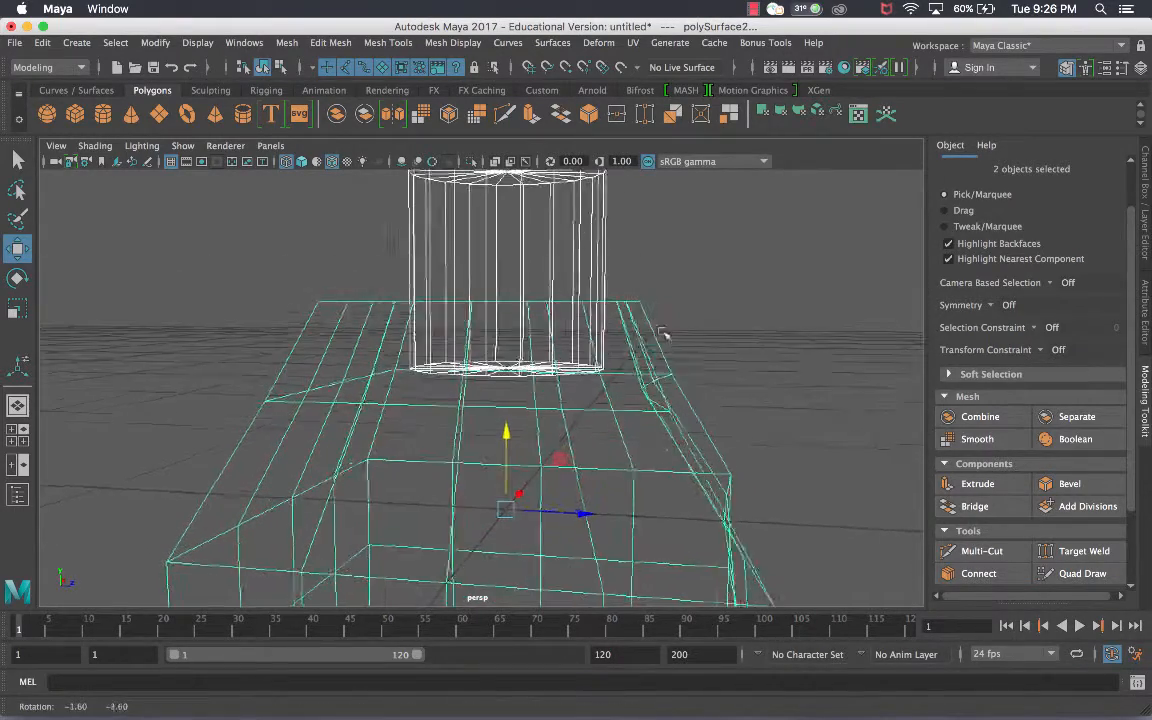
click(1061, 444)
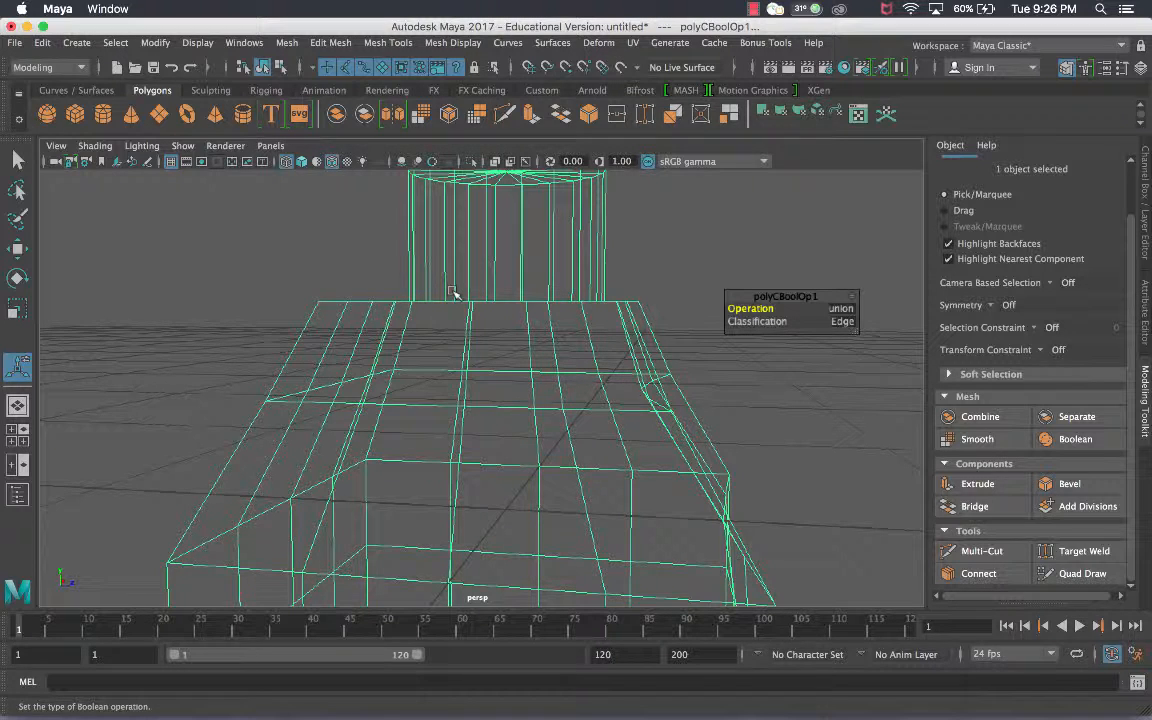
key(5)
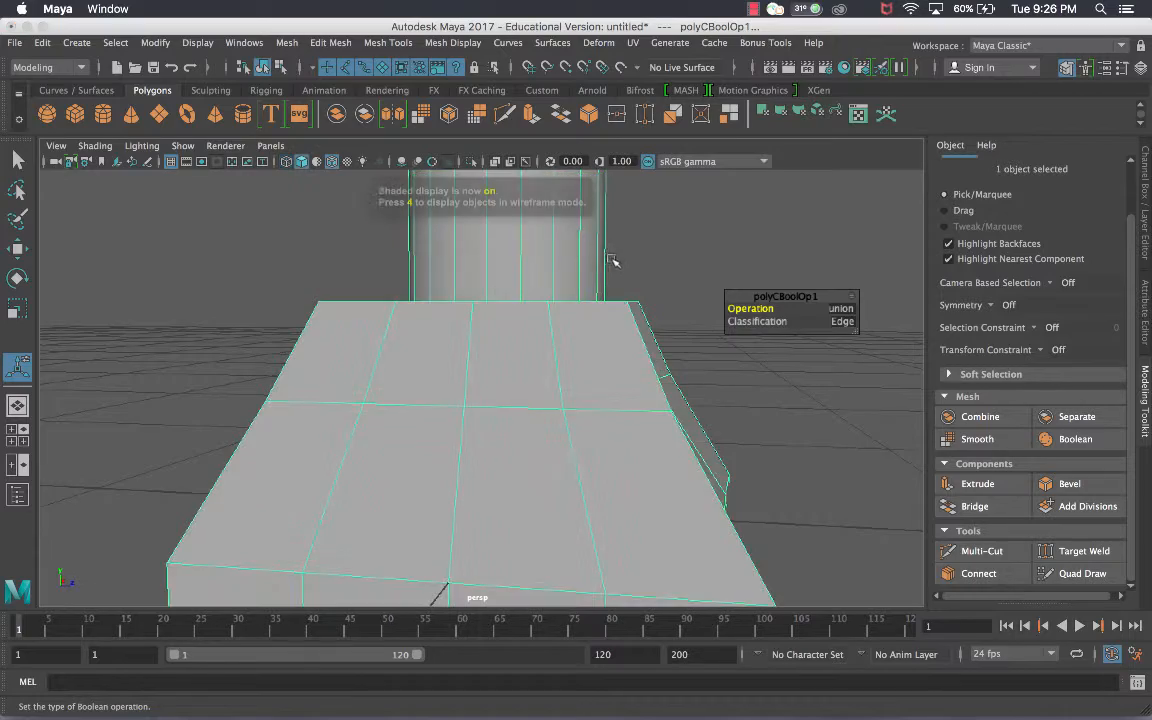
mouse_move(551, 249)
alt+mouse_down()
mouse_move(581, 316)
mouse_move(553, 297)
mouse_move(514, 391)
mouse_move(510, 380)
alt+mouse_up()
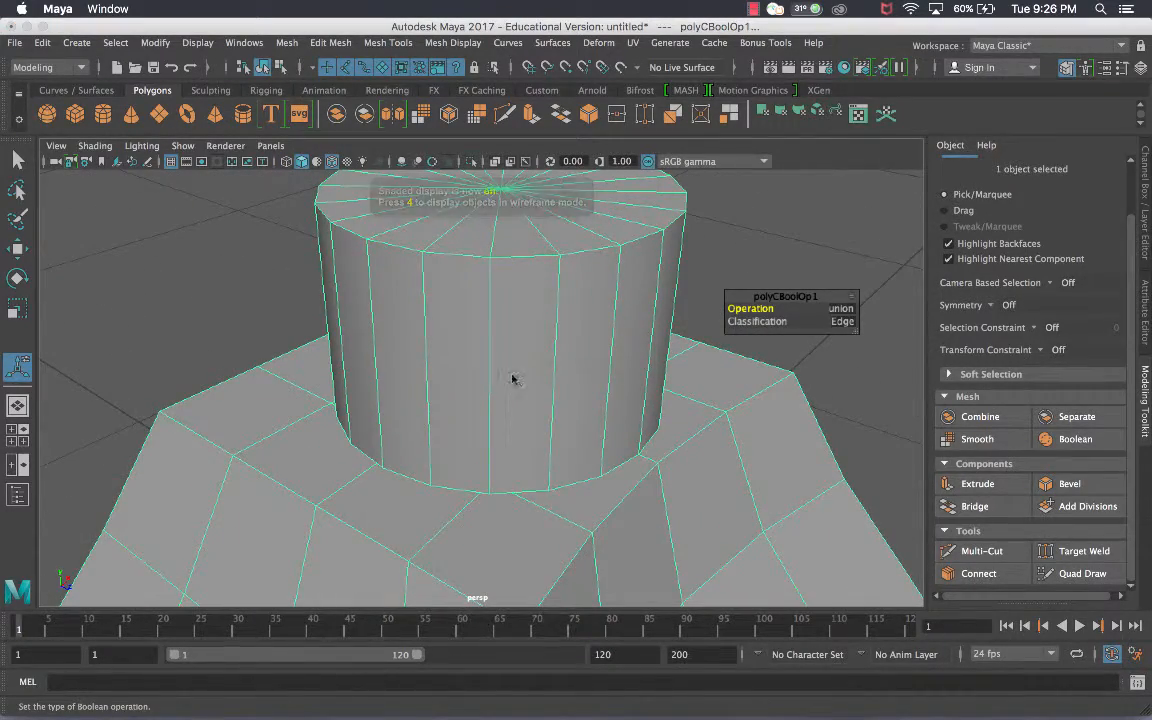
- Return to Object Mode, select the merged mesh and try moving it vertically to check that it behaves as one object
right_drag(506, 262, 590, 252)
click(630, 288)
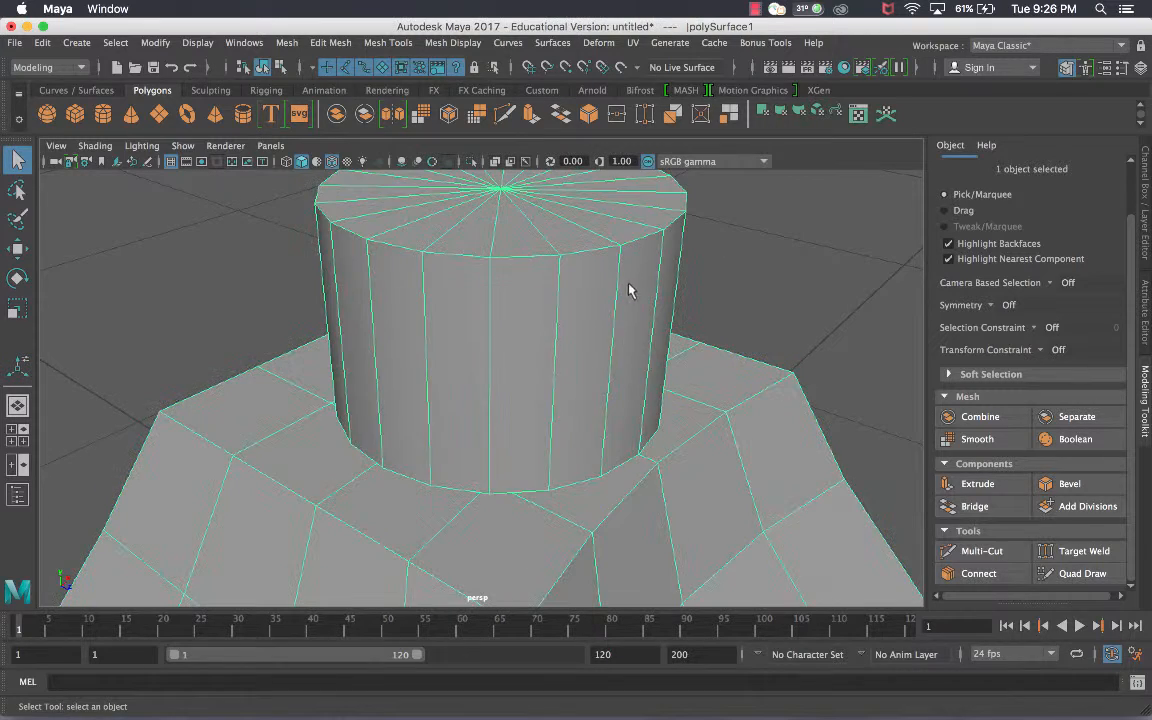
alt+drag(630, 288, 635, 337)
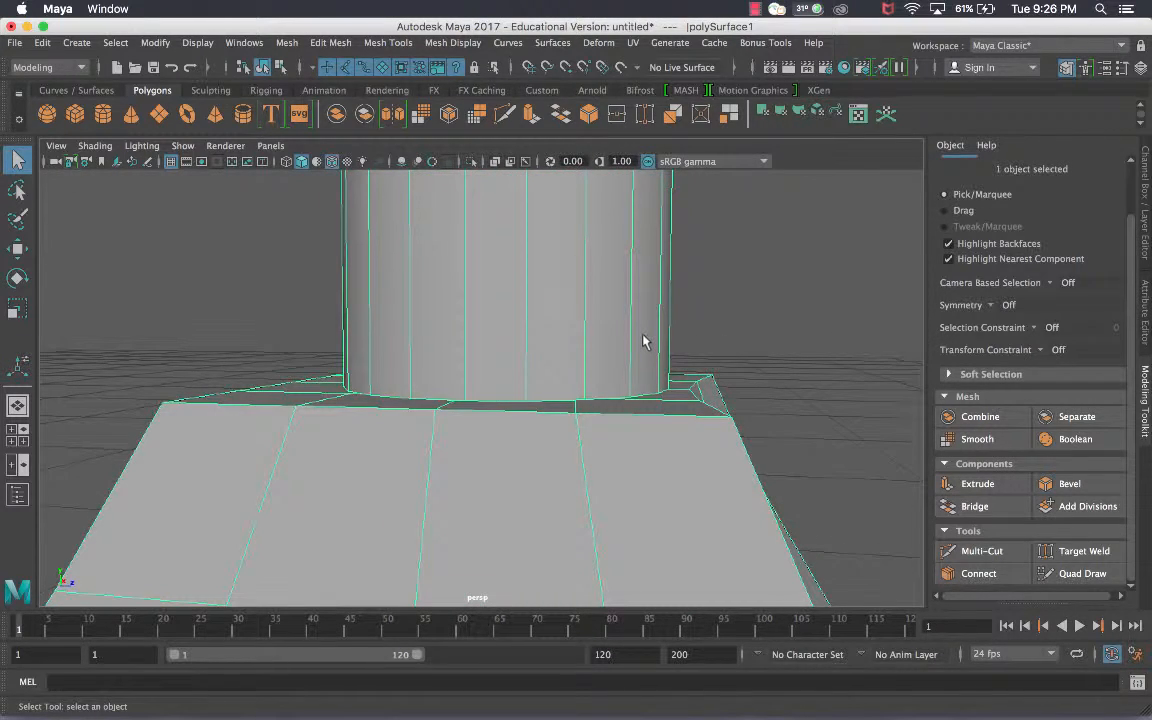
key(w)
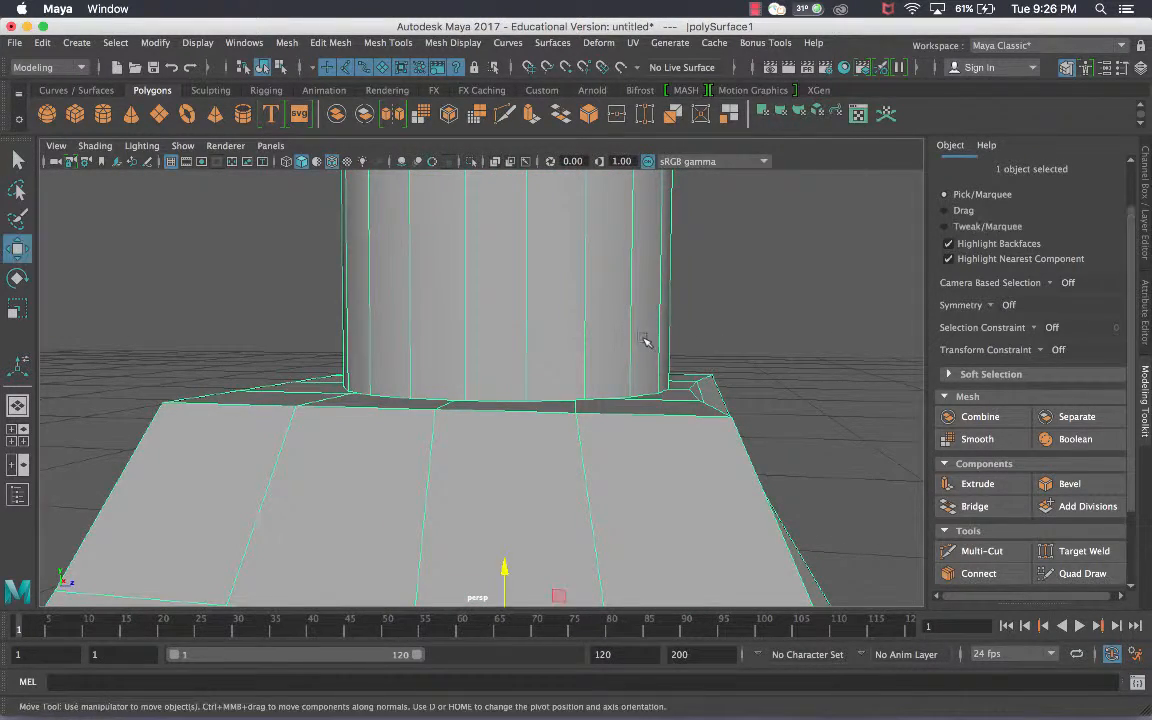
scroll(640, 340, down, 3)
scroll(548, 398, down, 3)
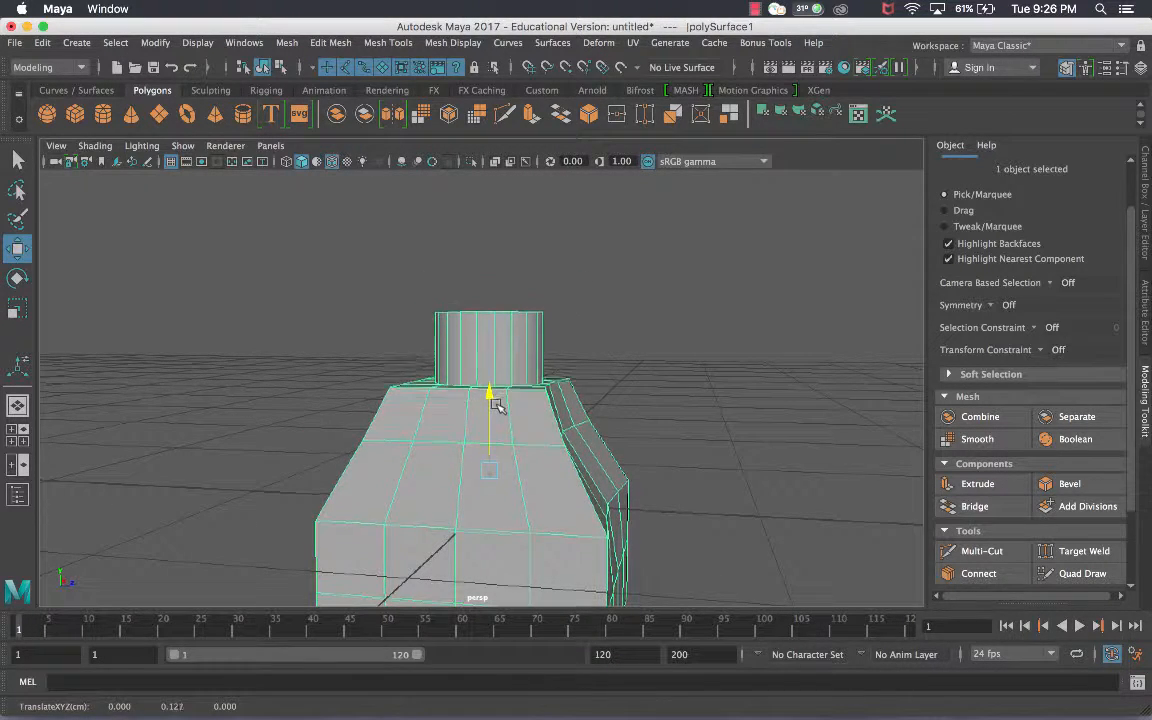
scroll(505, 410, up, 5)
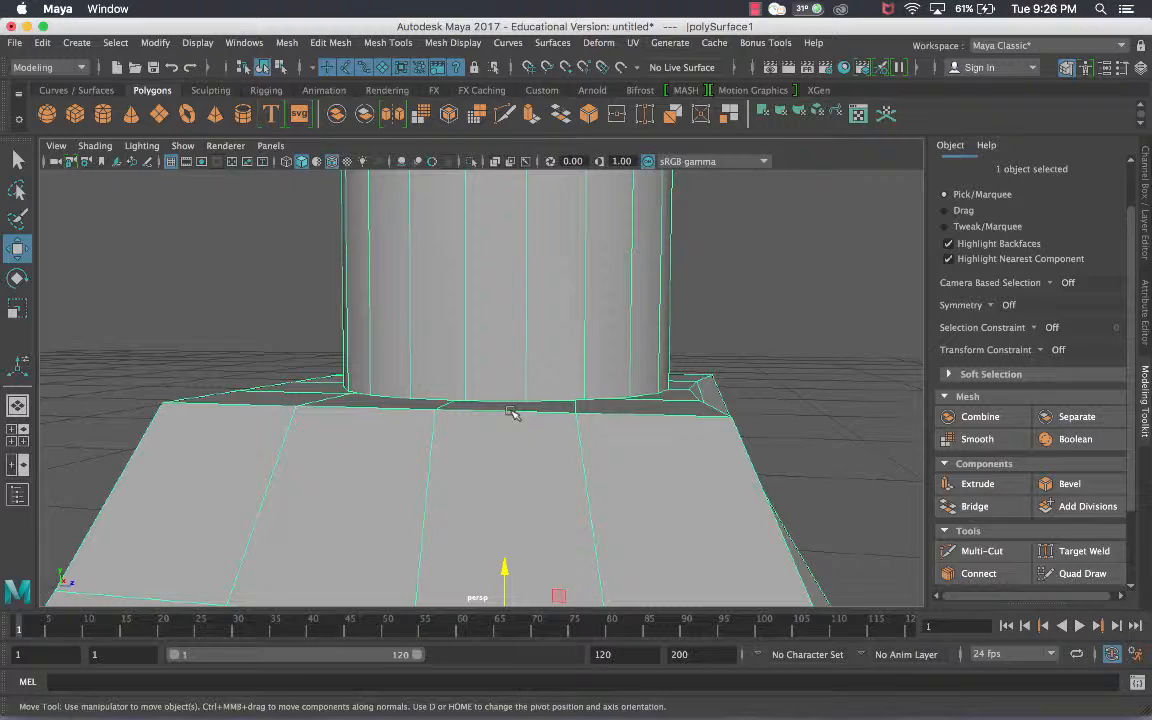
- Examine the seam between the cylinder and the body up close, showing the mesh's vertices
scroll(504, 419, down, 6)
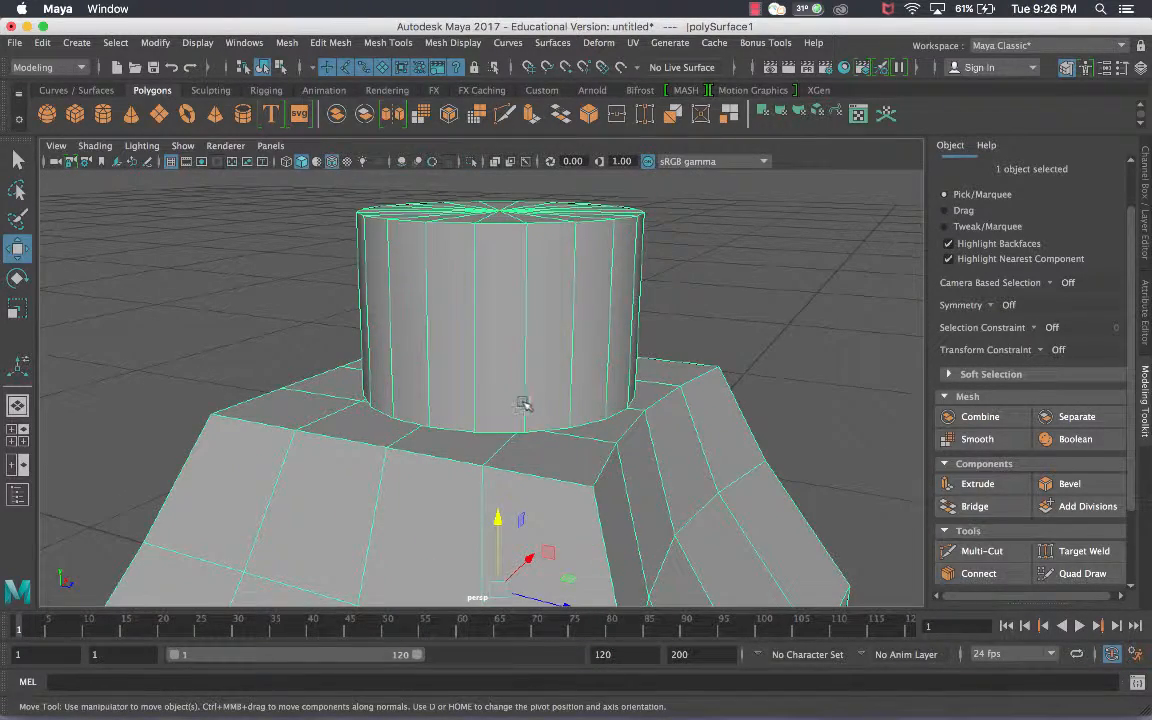
scroll(523, 404, up, 4)
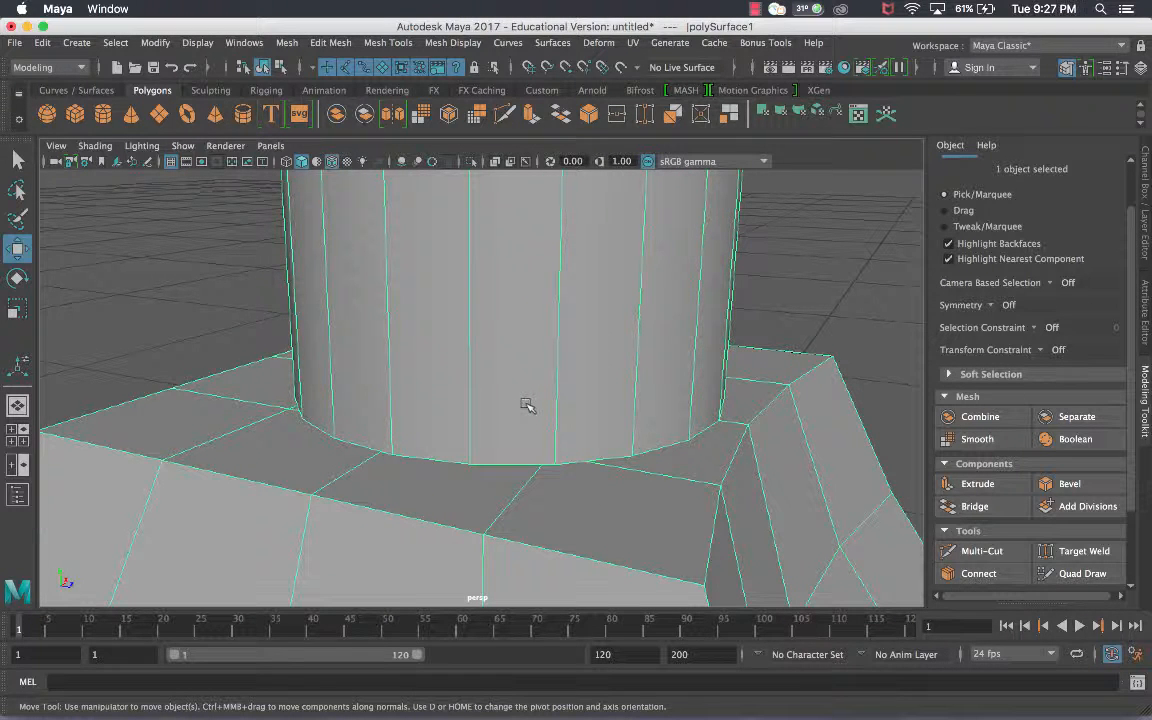
alt+drag(531, 404, 622, 422)
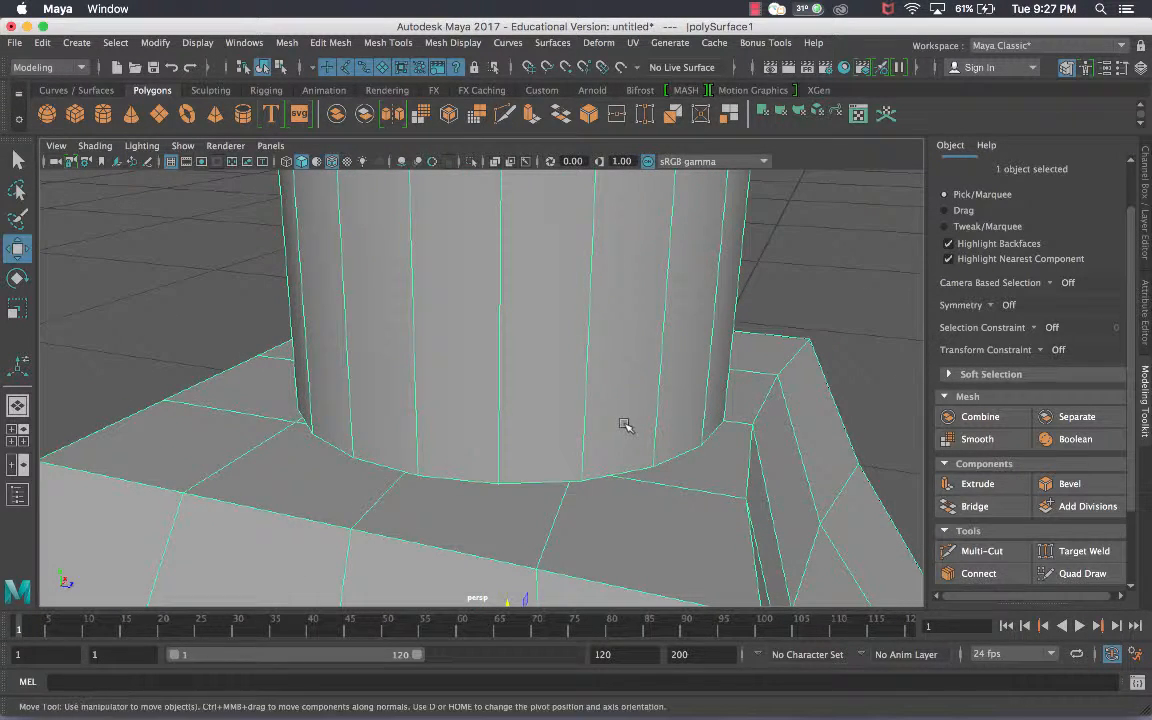
right_click(581, 262)
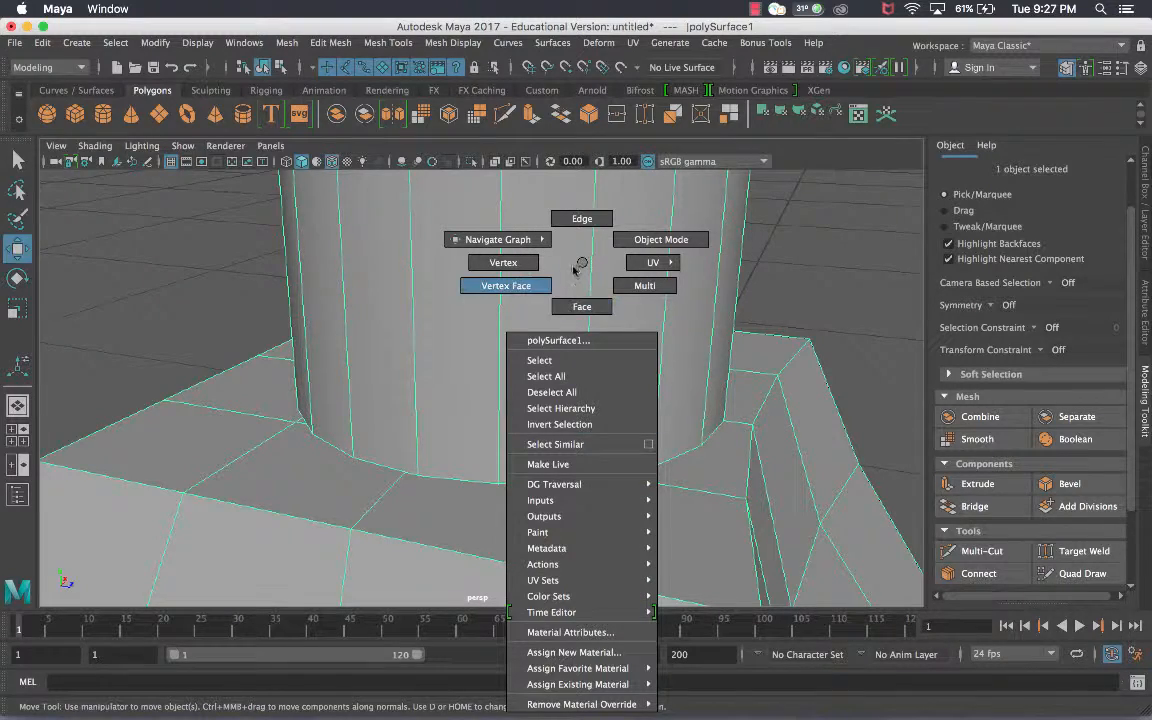
alt+drag(560, 300, 535, 375)
right_drag(537, 262, 460, 258)
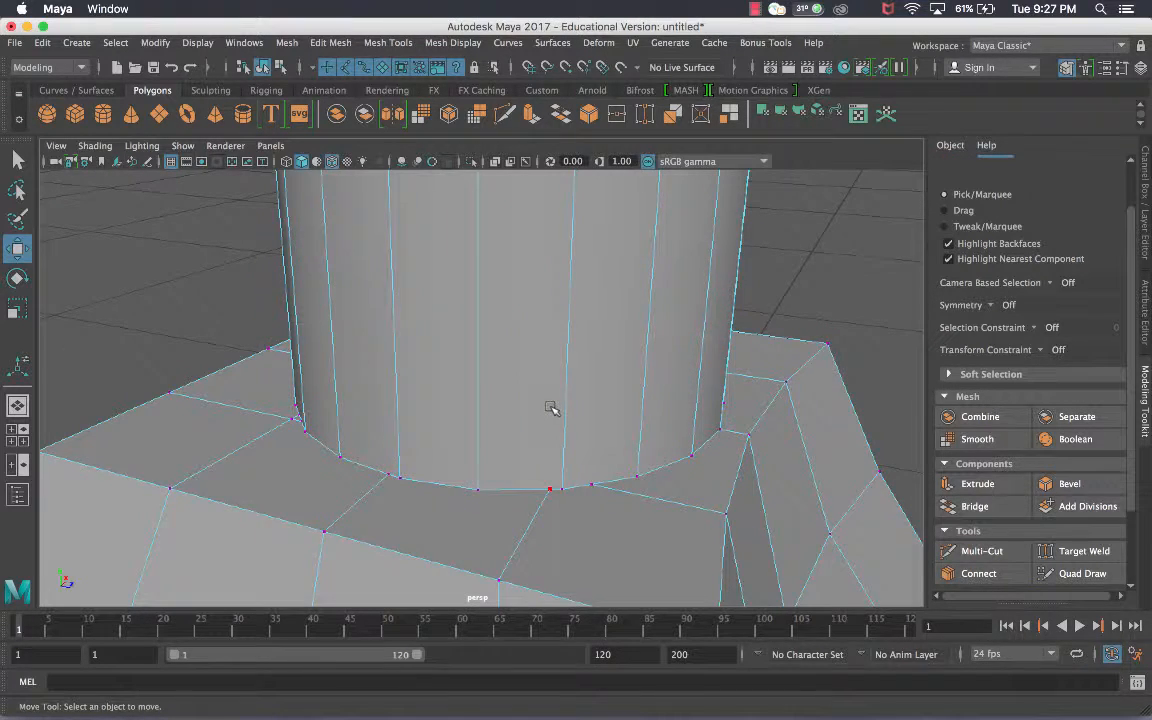
scroll(550, 408, up, 5)
scroll(553, 440, down, 3)
alt+middle_drag(556, 441, 576, 378)
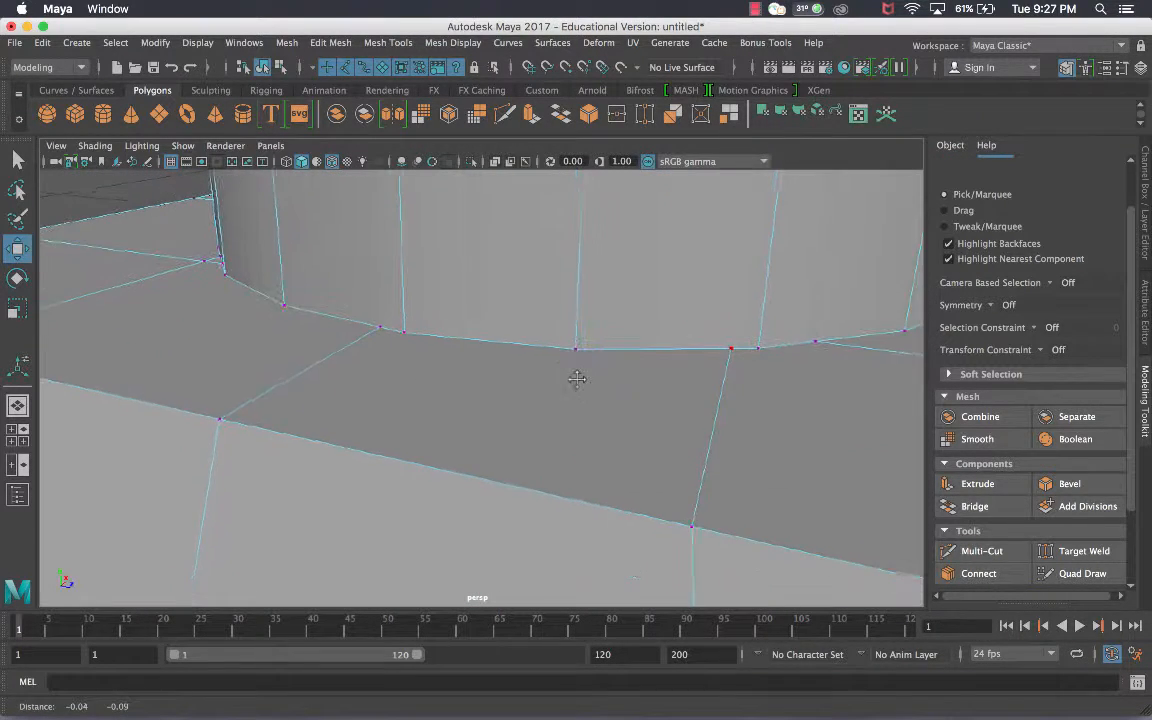
- Select the vertices around one top face beside the cylinder's base to examine how many corners that face has
key(q)
click(380, 327)
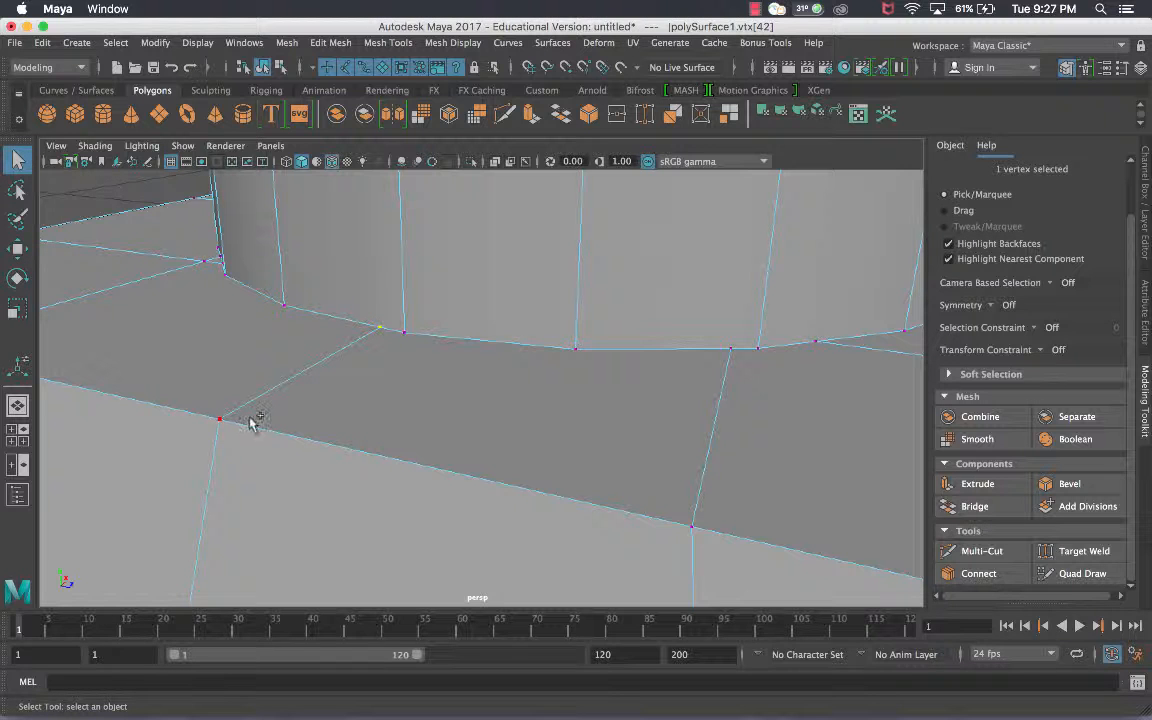
shift+click(219, 419)
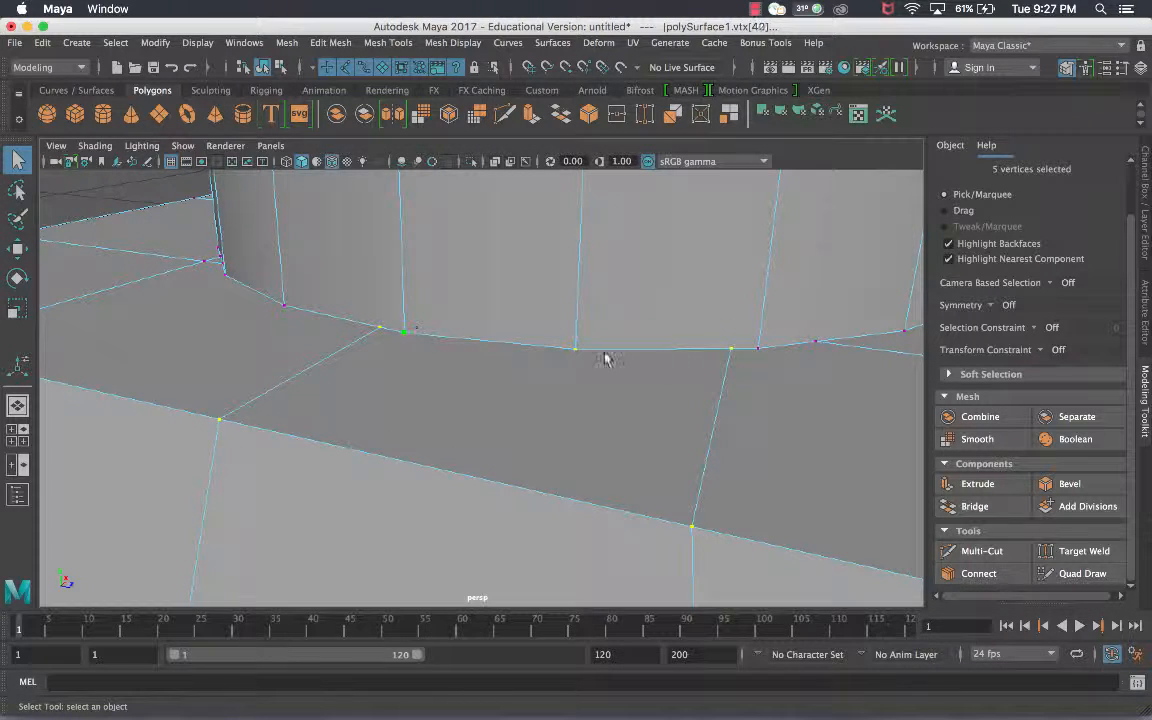
alt+drag(605, 358, 568, 371)
scroll(573, 368, down, 5)
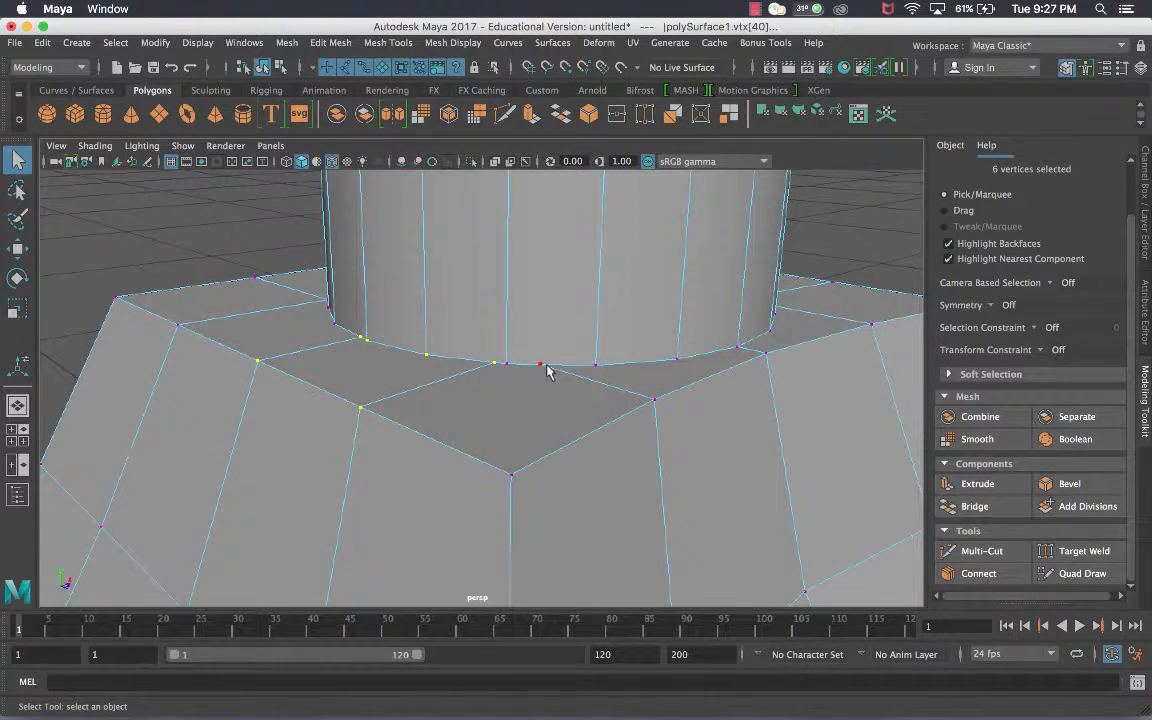
- Select the vertices bounding the body's top corner face and examine the remaining faces around the cylinder's base
click(545, 366)
shift+click(510, 364)
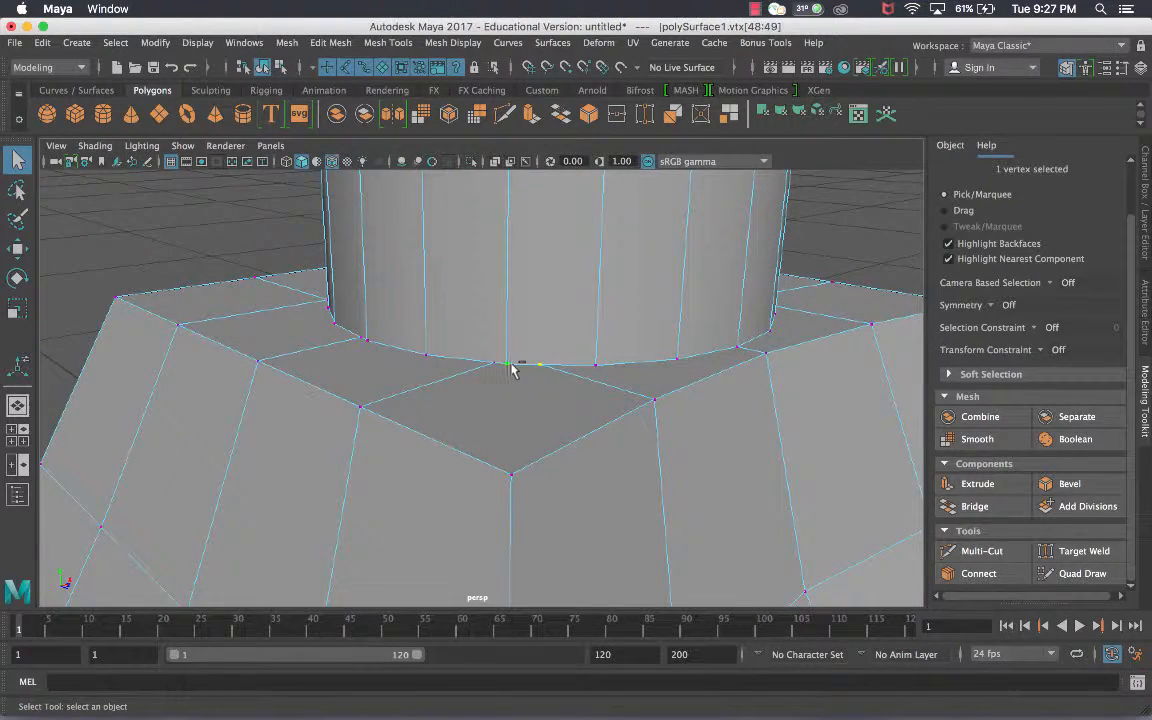
shift+click(390, 407)
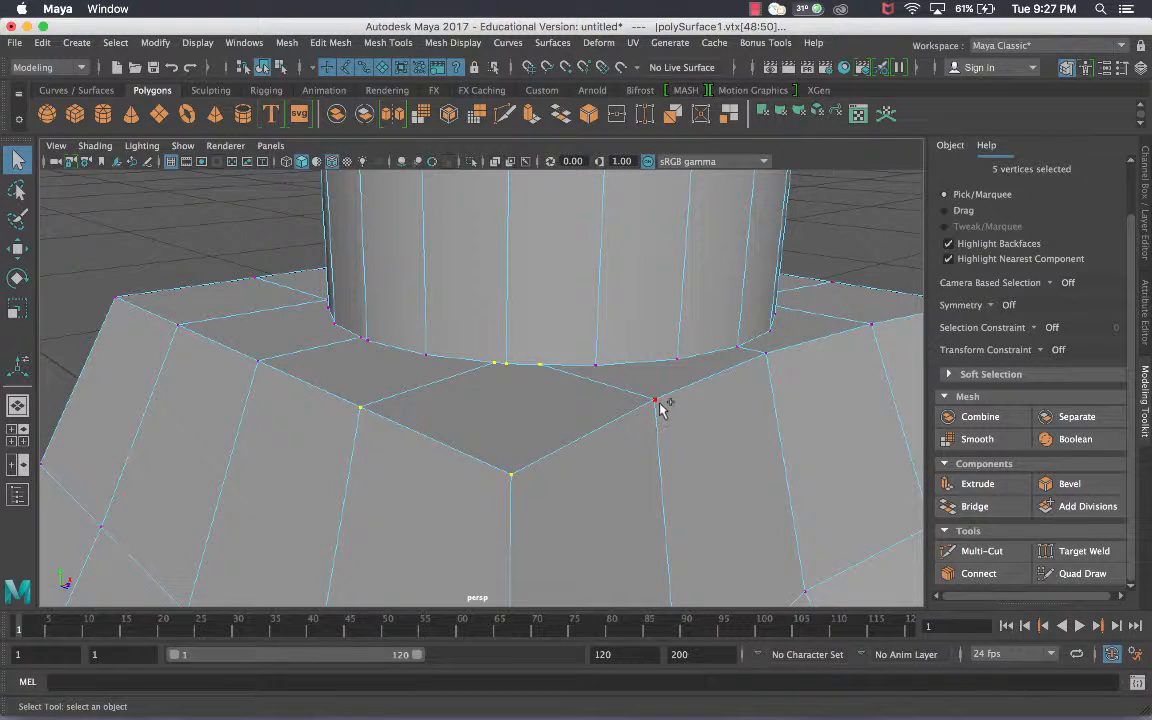
alt+drag(688, 396, 605, 418)
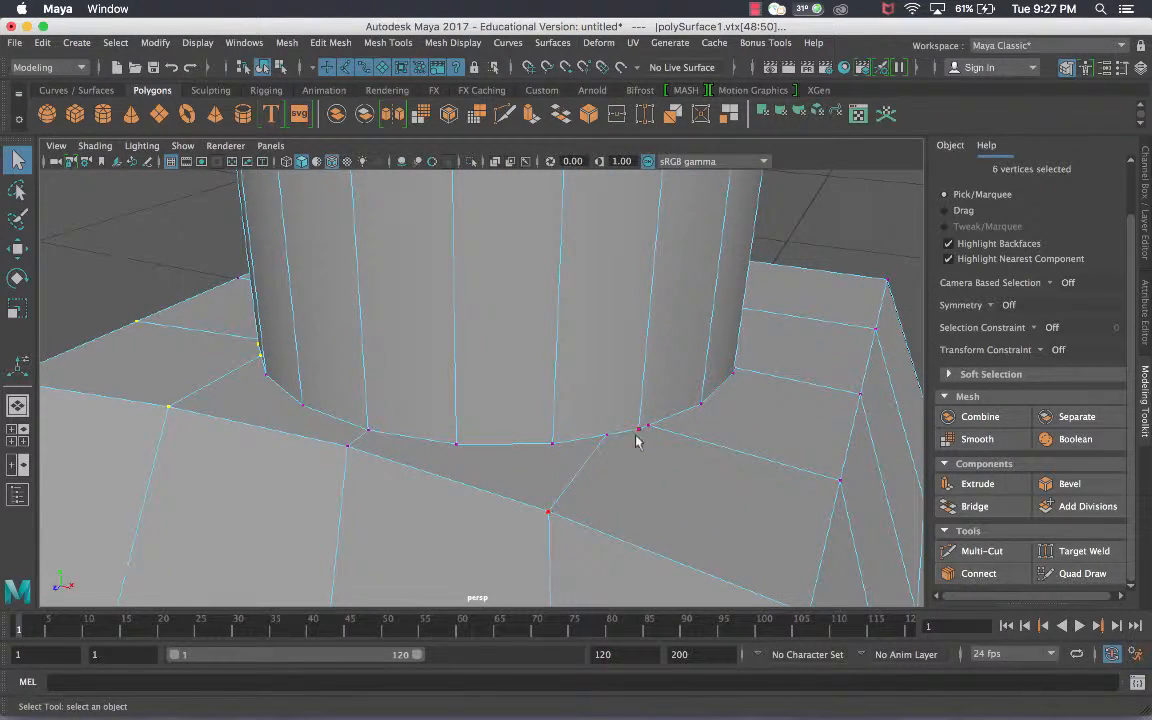
mouse_move(762, 455)
alt+mouse_down()
mouse_move(776, 452)
mouse_move(755, 447)
alt+mouse_up()
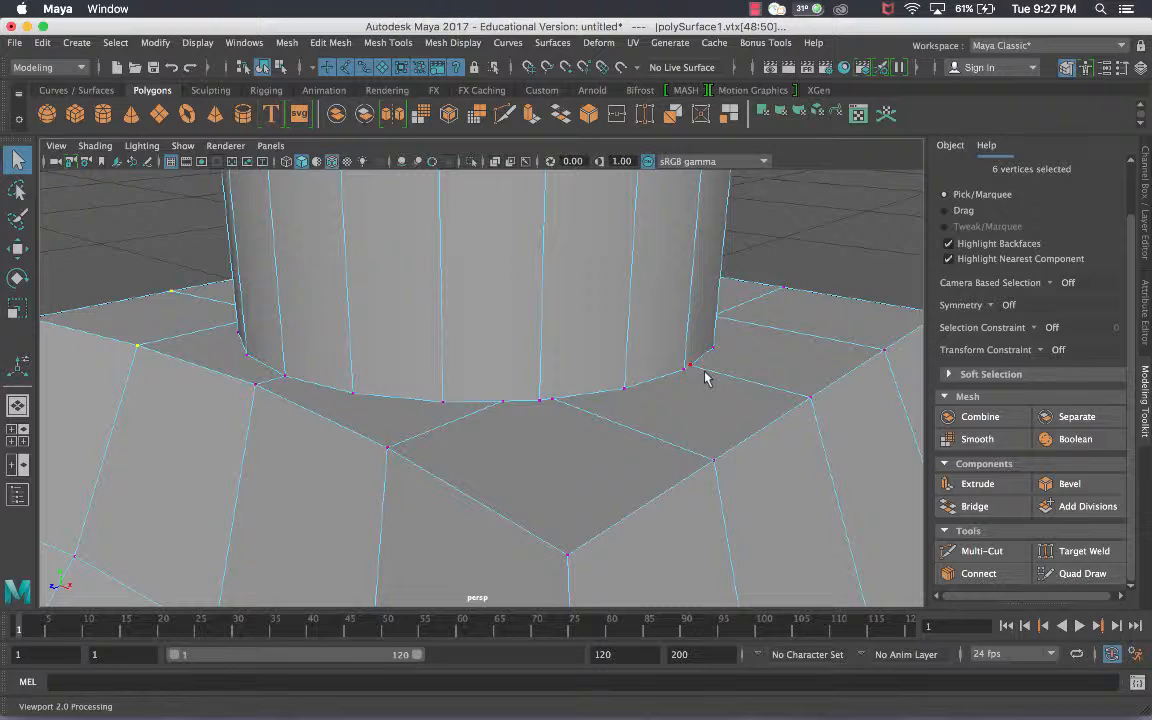
scroll(705, 367, down, 10)
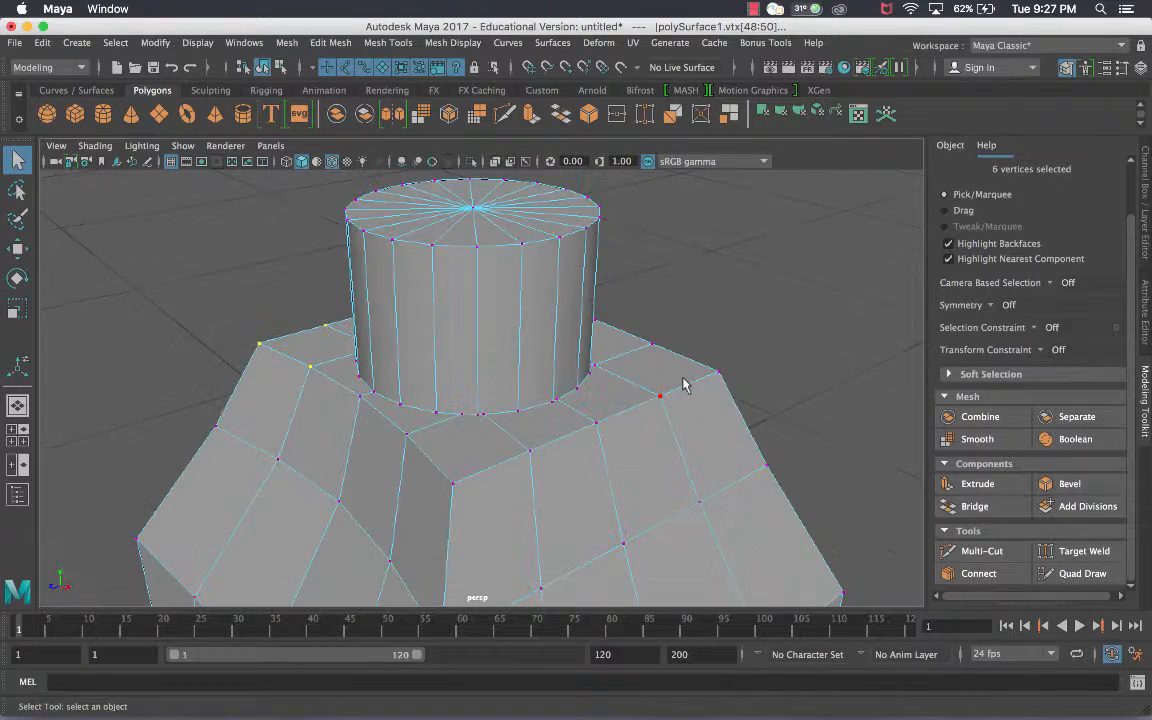
- Leave vertex editing and undo the recent vertex selections on the merged mesh
right_drag(530, 261, 582, 247)
key(super+z)
key(super+z)
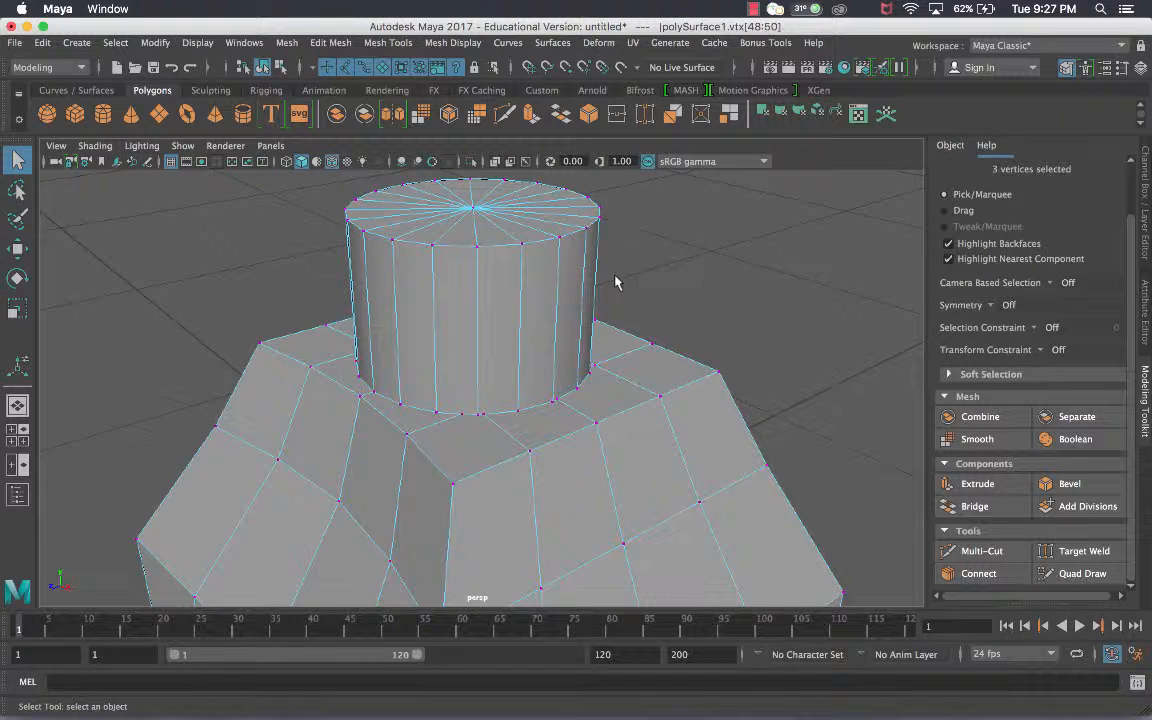
- Undo back past the Boolean that merged the cylinder with the tapered block, and delete the cylinder
key(super+z)
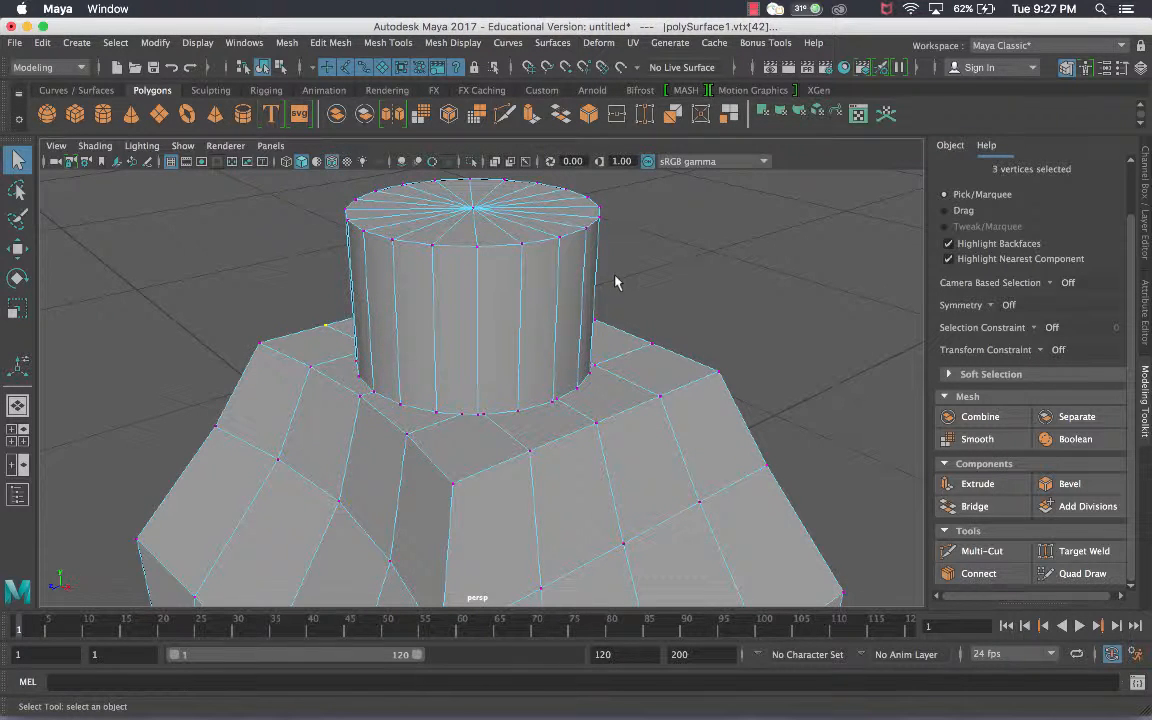
key(super+z)
key(super+z)
key(super+z)
key(super+z)
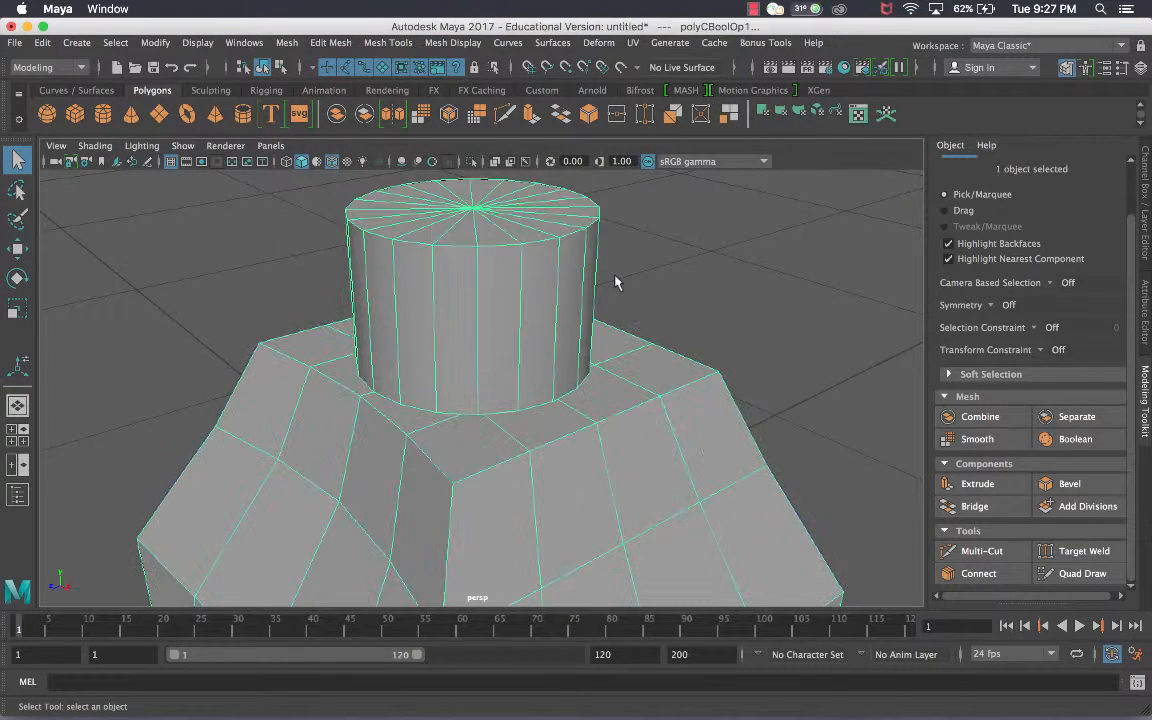
key(super+z)
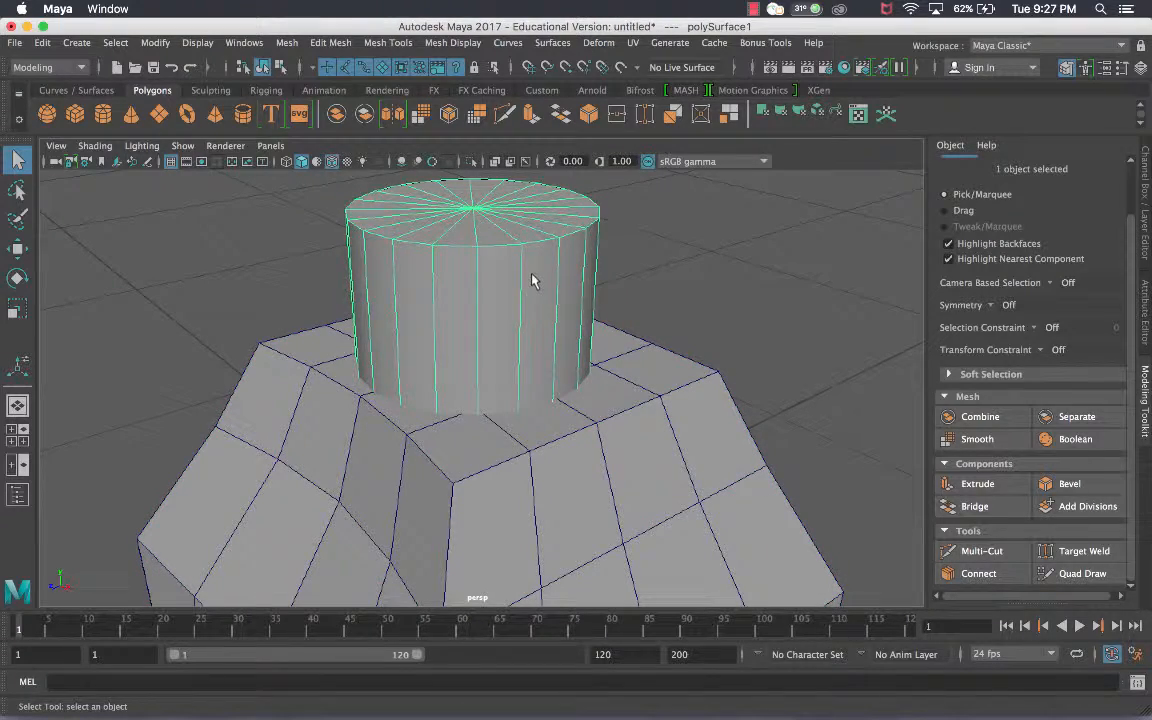
key(Delete)
- Select the four faces in the lower row of one sloped side of the tapered block
scroll(575, 281, down, 5)
alt+drag(457, 346, 560, 215)
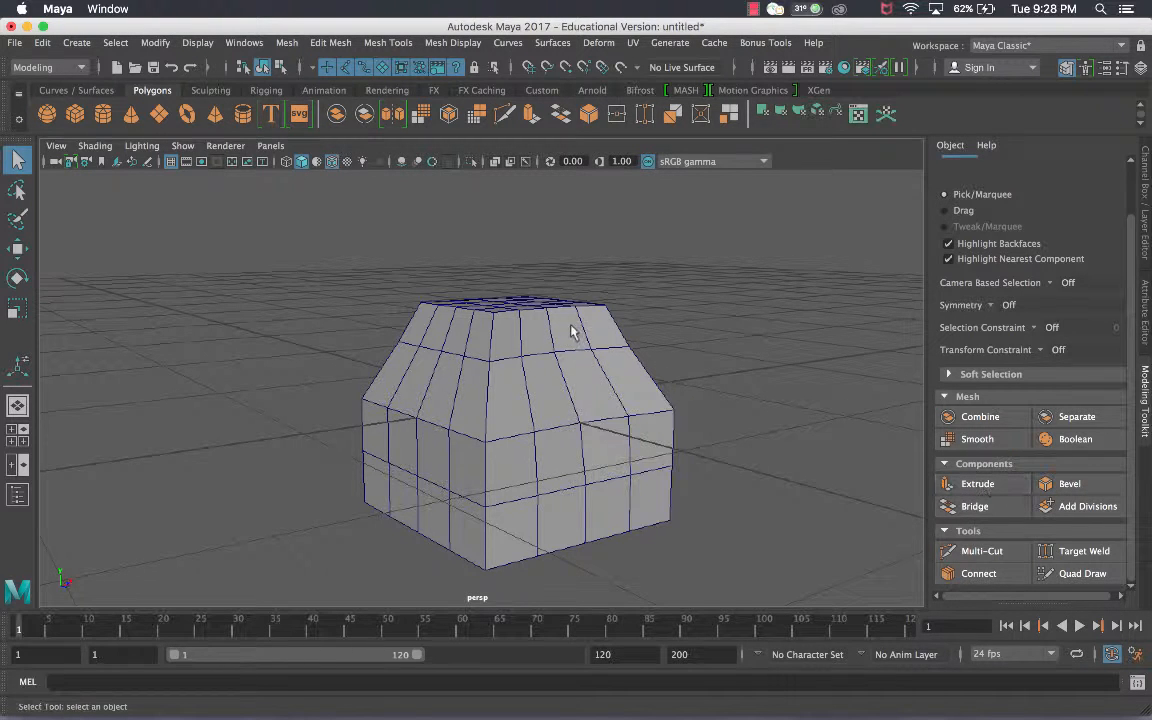
click(543, 350)
right_drag(543, 350, 545, 309)
click(515, 392)
shift+click(554, 379)
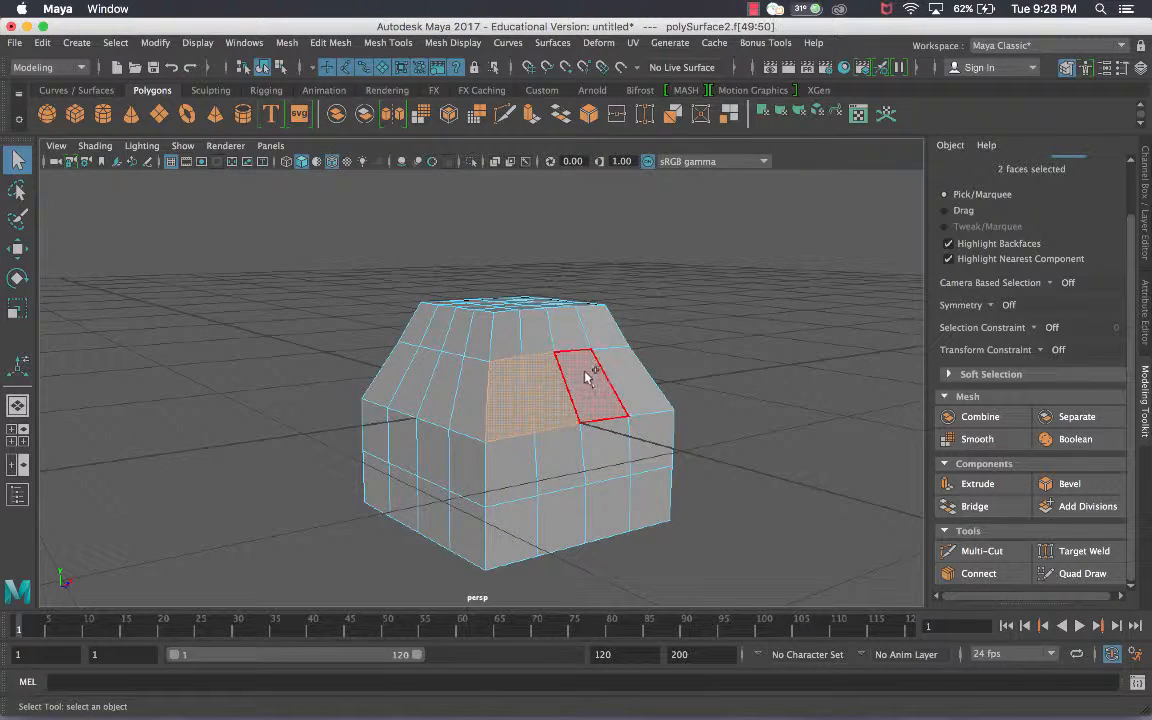
shift+click(587, 376)
shift+click(627, 373)
- Extrude the four selected faces outward as one group and scale the new end taller
alt+drag(435, 337, 545, 366)
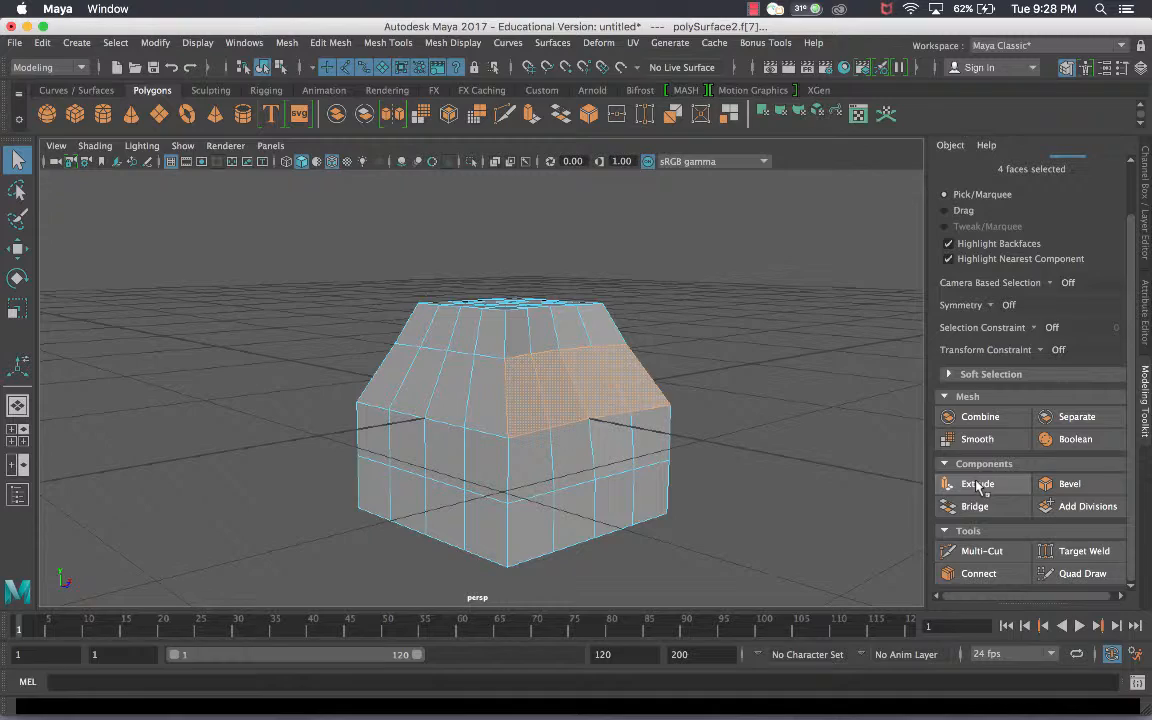
click(979, 485)
alt+drag(880, 450, 640, 295)
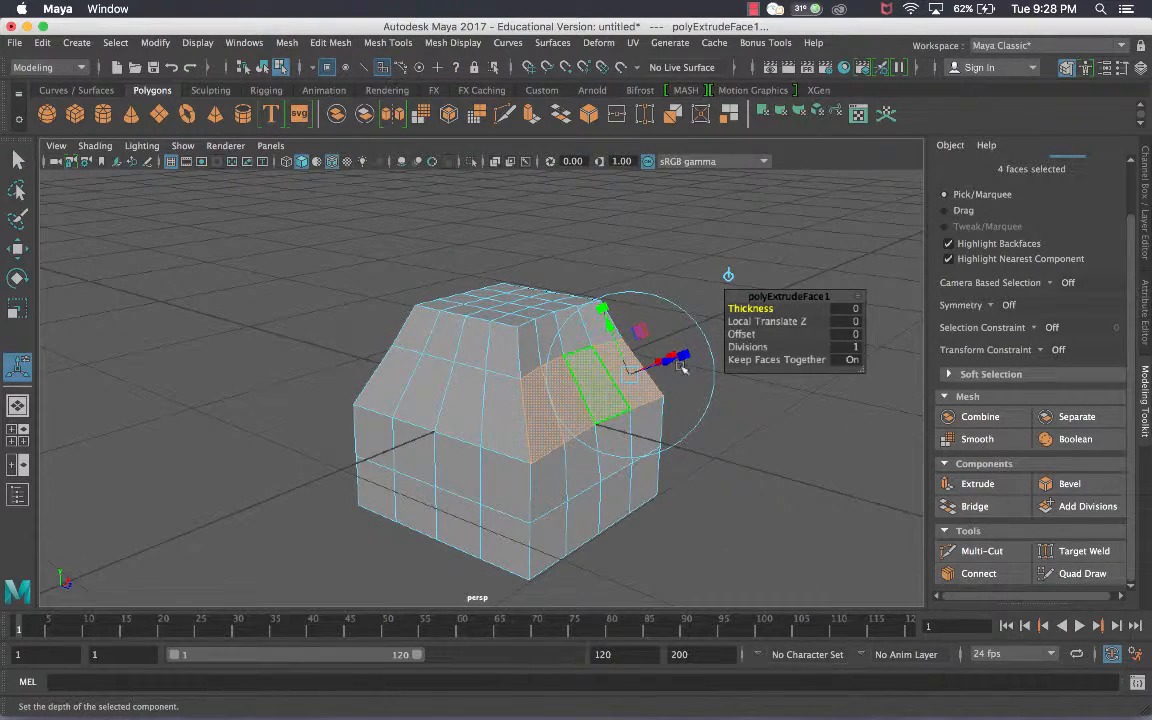
alt+middle_drag(700, 325, 608, 333)
scroll(646, 358, up, 5)
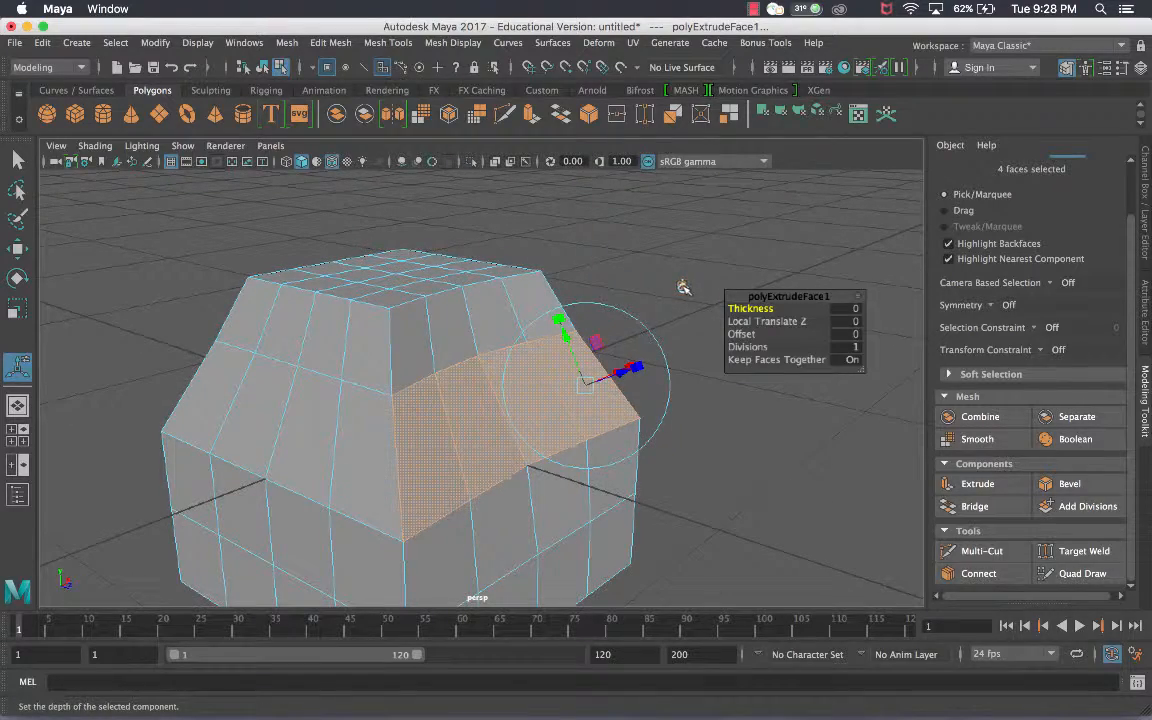
drag(560, 428, 802, 360)
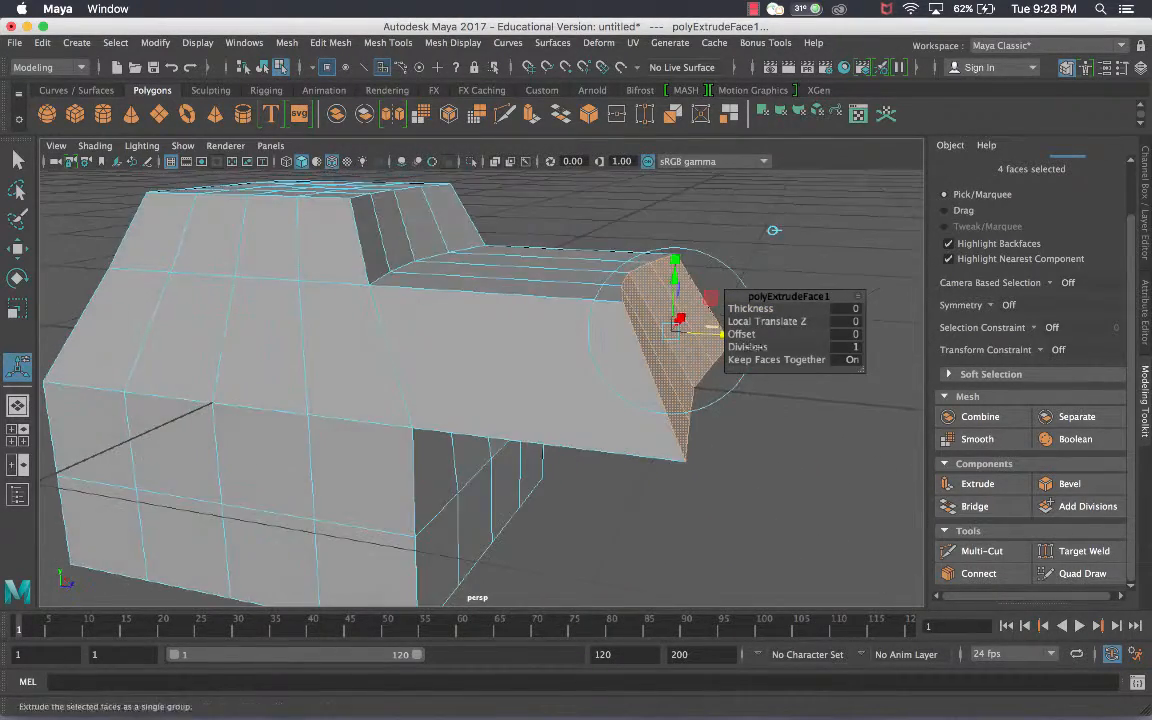
click(724, 266)
alt+drag(724, 266, 540, 218)
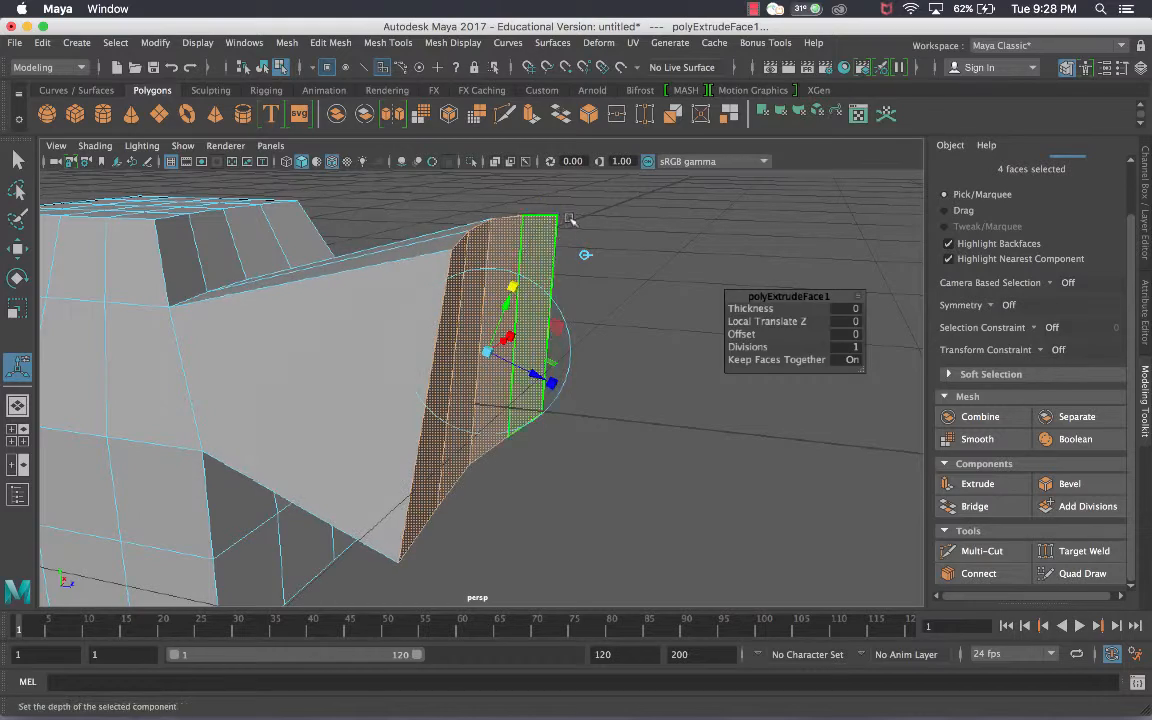
- Extrude the end faces a second time farther outward, scale the new end down in height, and deselect the mesh
scroll(600, 381, down, 5)
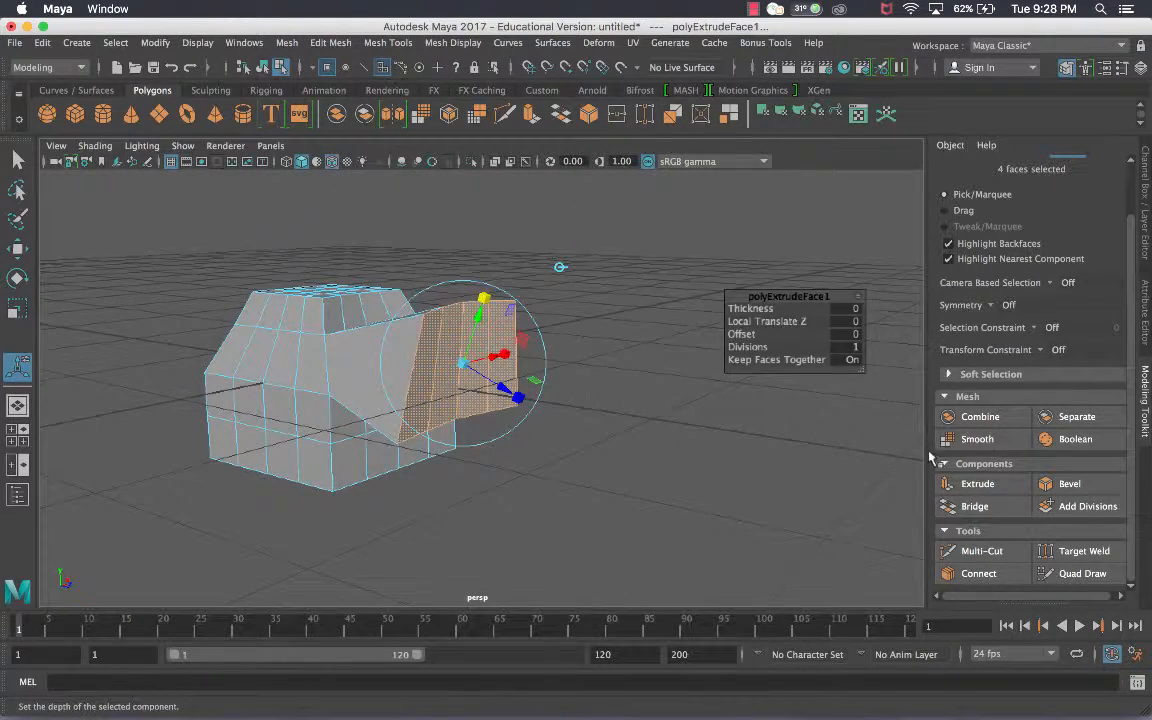
click(982, 490)
alt+drag(566, 281, 600, 274)
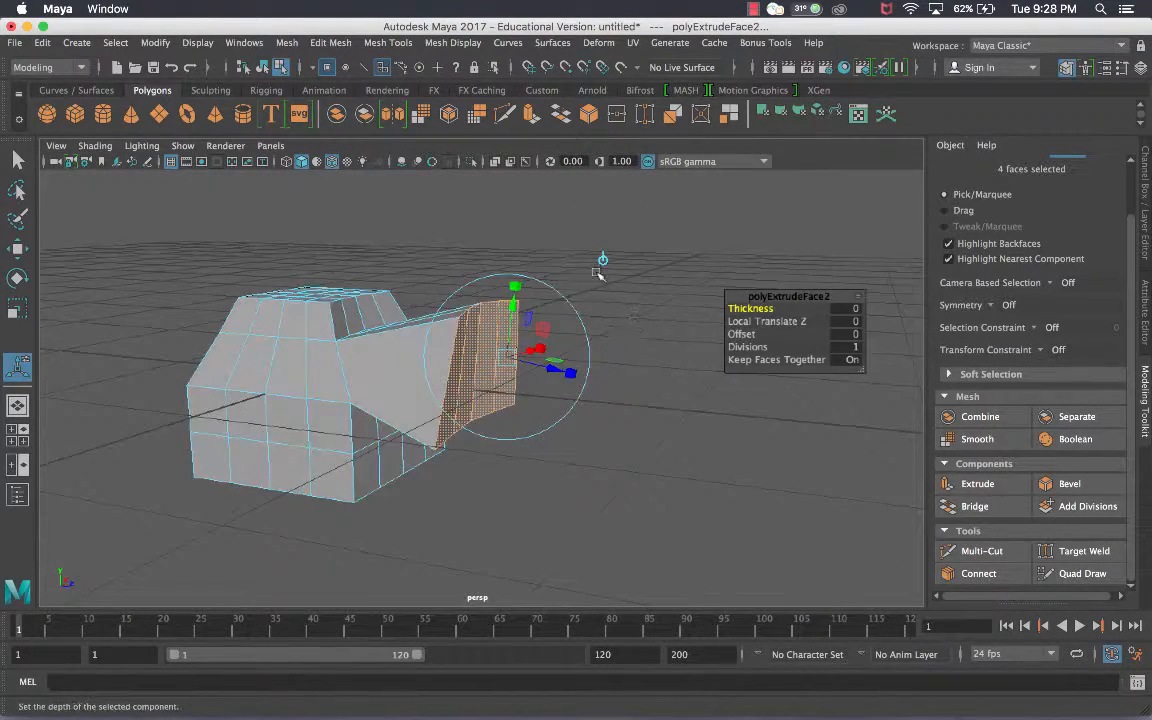
drag(545, 369, 695, 392)
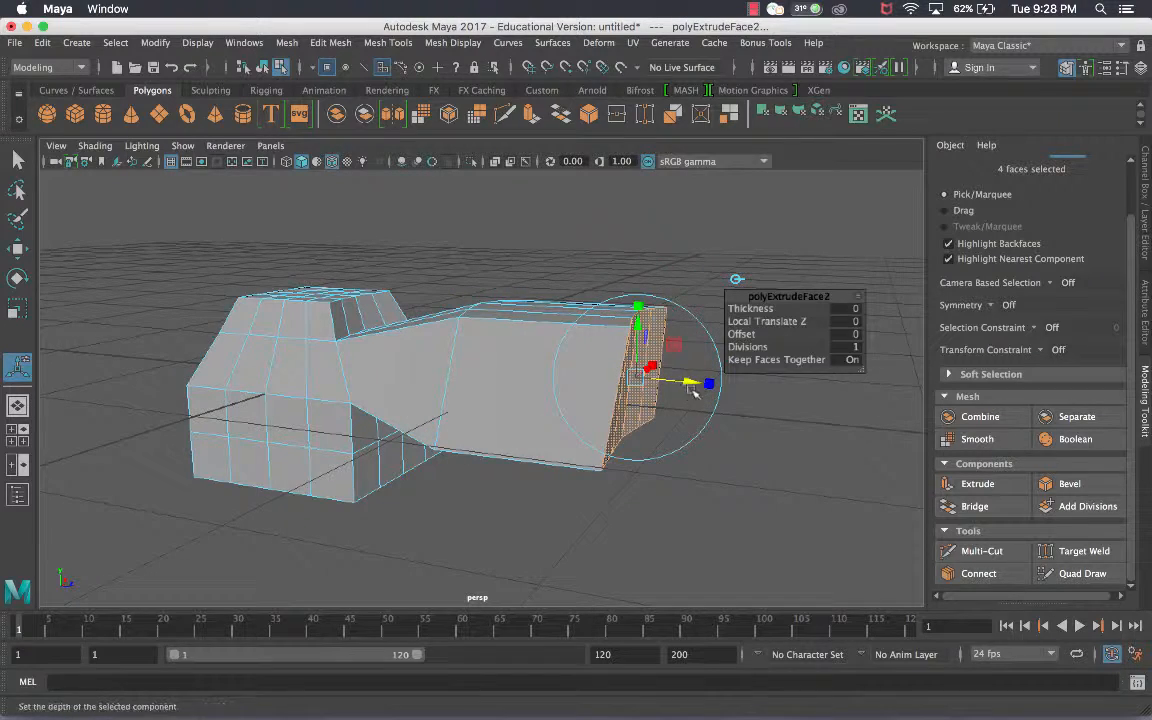
drag(640, 301, 846, 420)
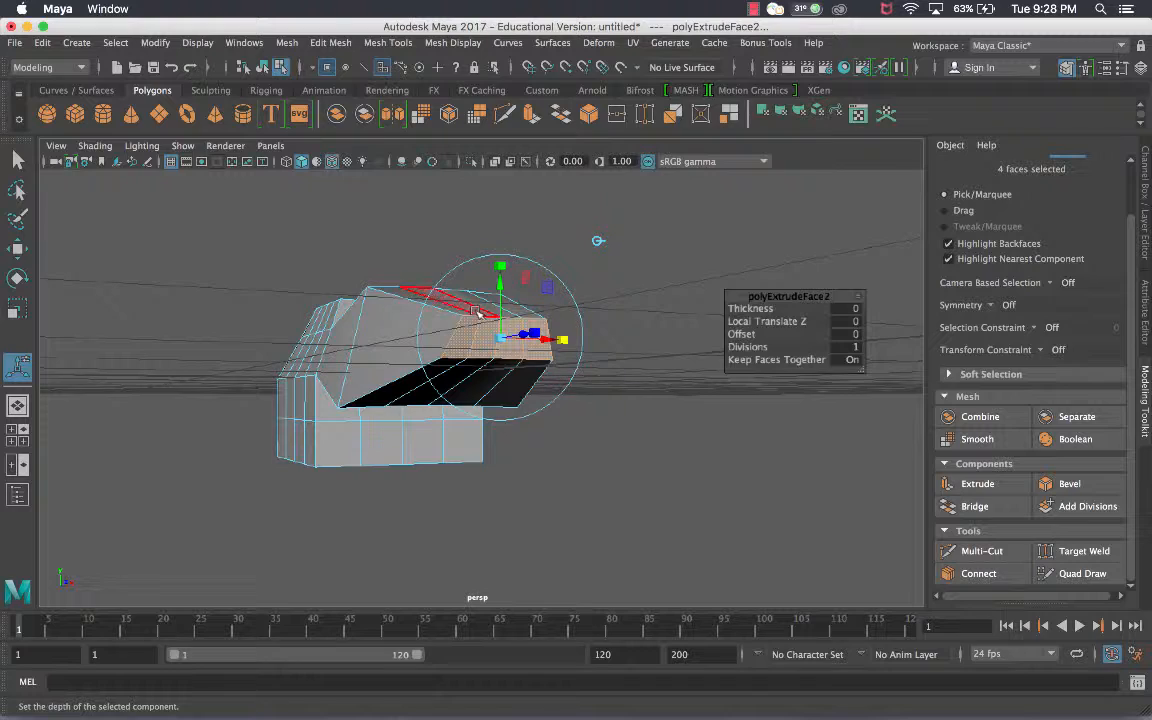
key(q)
right_drag(404, 260, 478, 240)
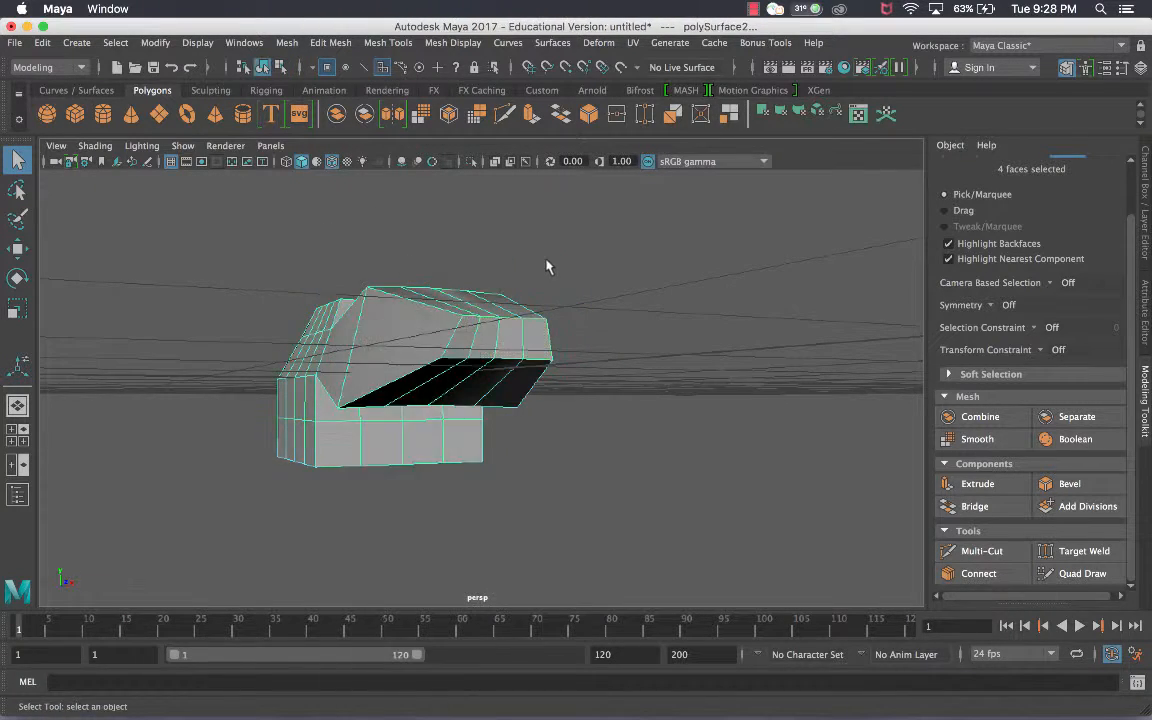
click(547, 266)
- Select the extruded mesh and switch to edge selection around its far end
alt+drag(530, 268, 605, 319)
alt+middle_drag(607, 319, 690, 331)
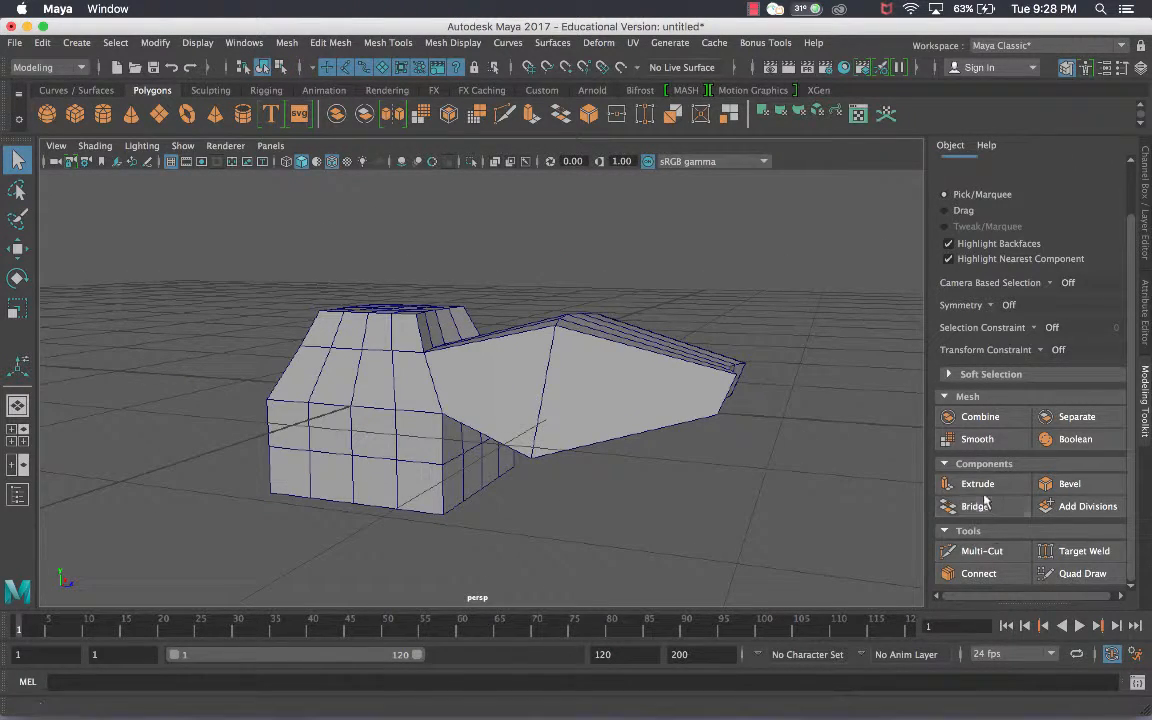
click(640, 344)
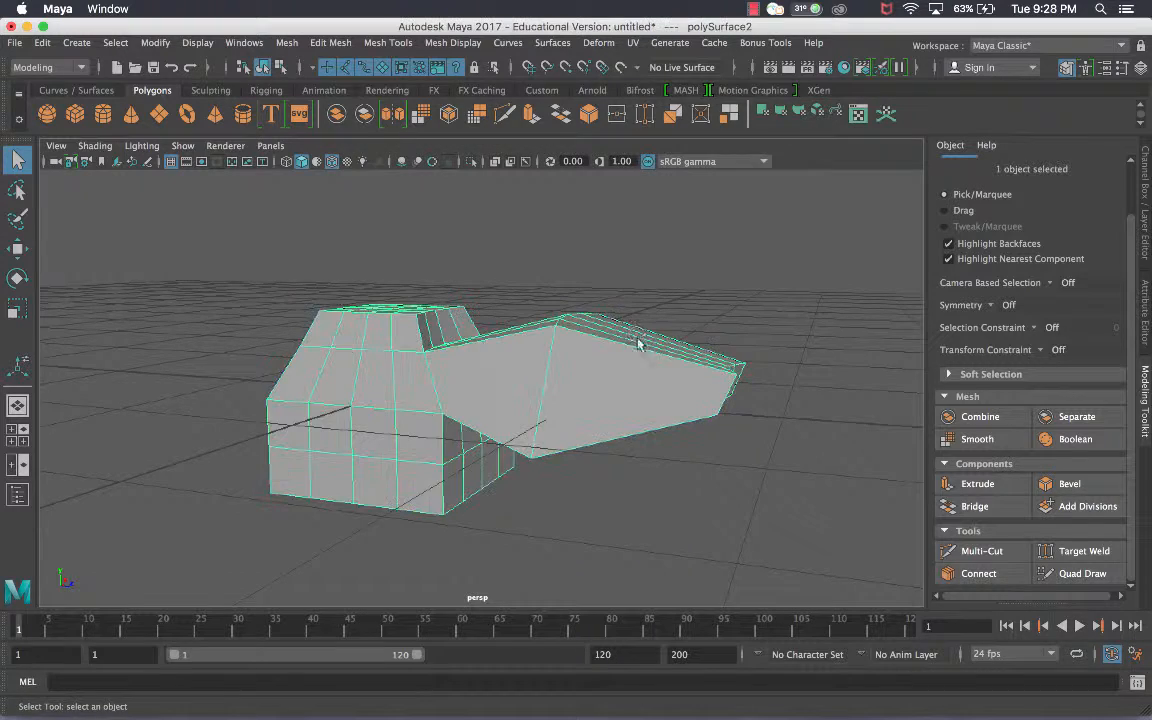
alt+drag(640, 343, 542, 357)
scroll(569, 340, up, 5)
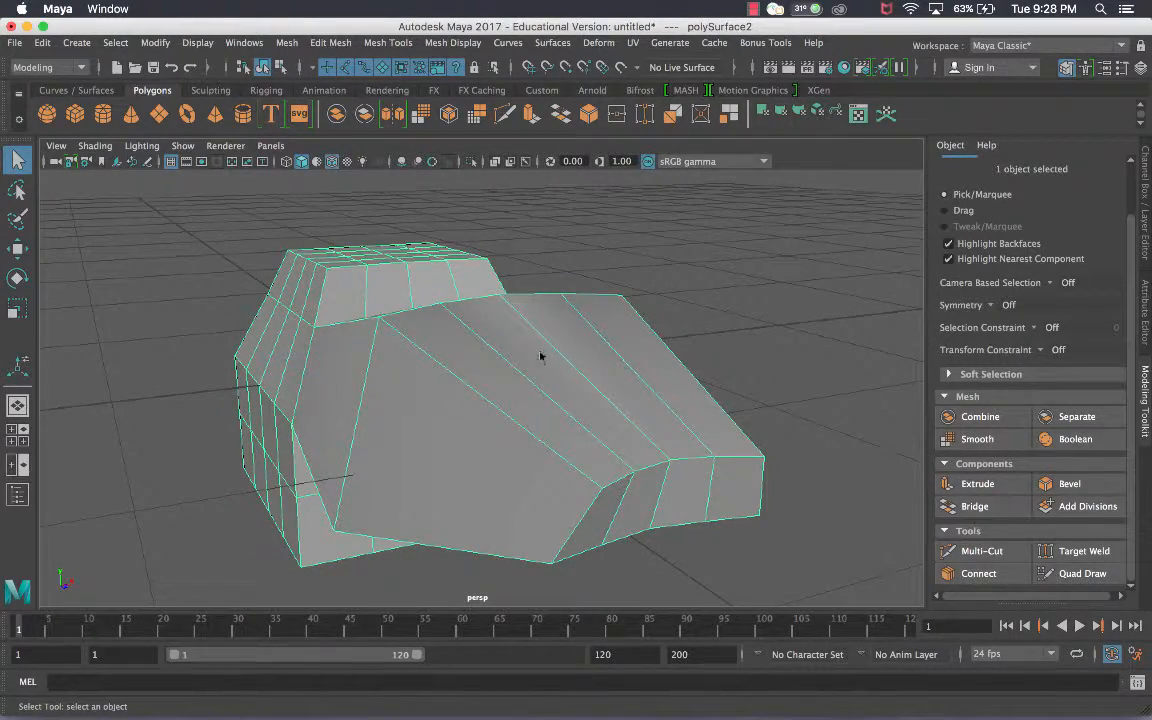
mouse_move(540, 262)
right_down()
mouse_move(526, 240)
mouse_move(535, 259)
right_up()
scroll(1018, 372, up, 2)
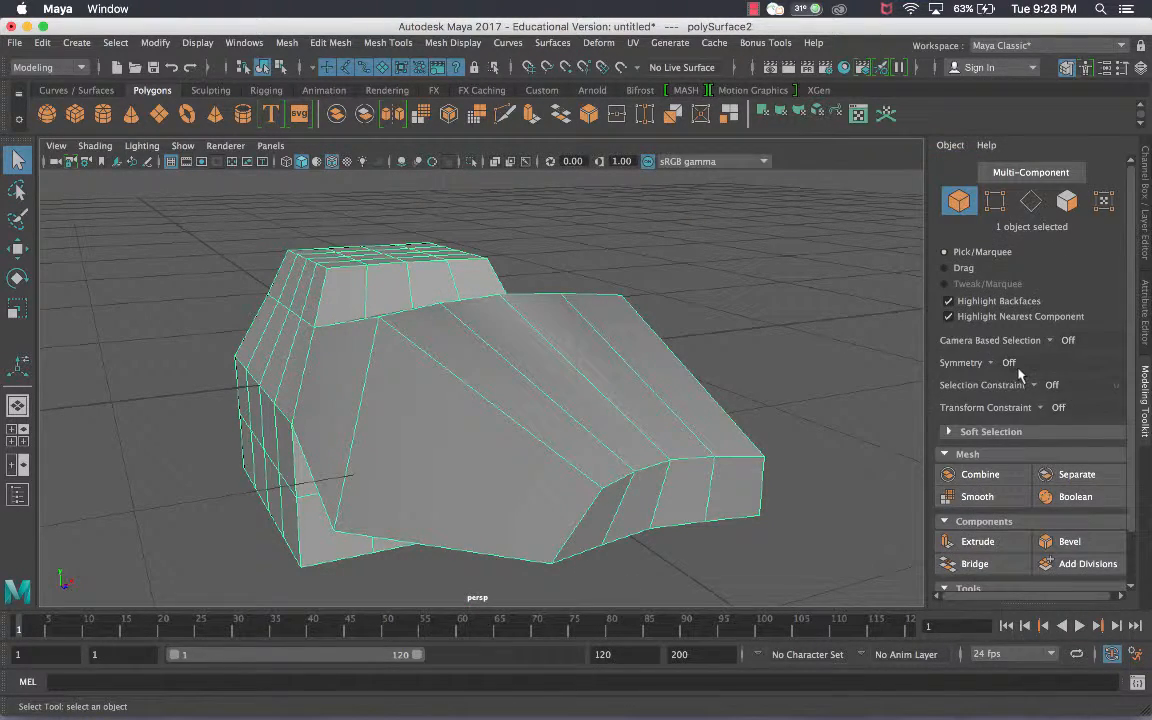
click(1032, 201)
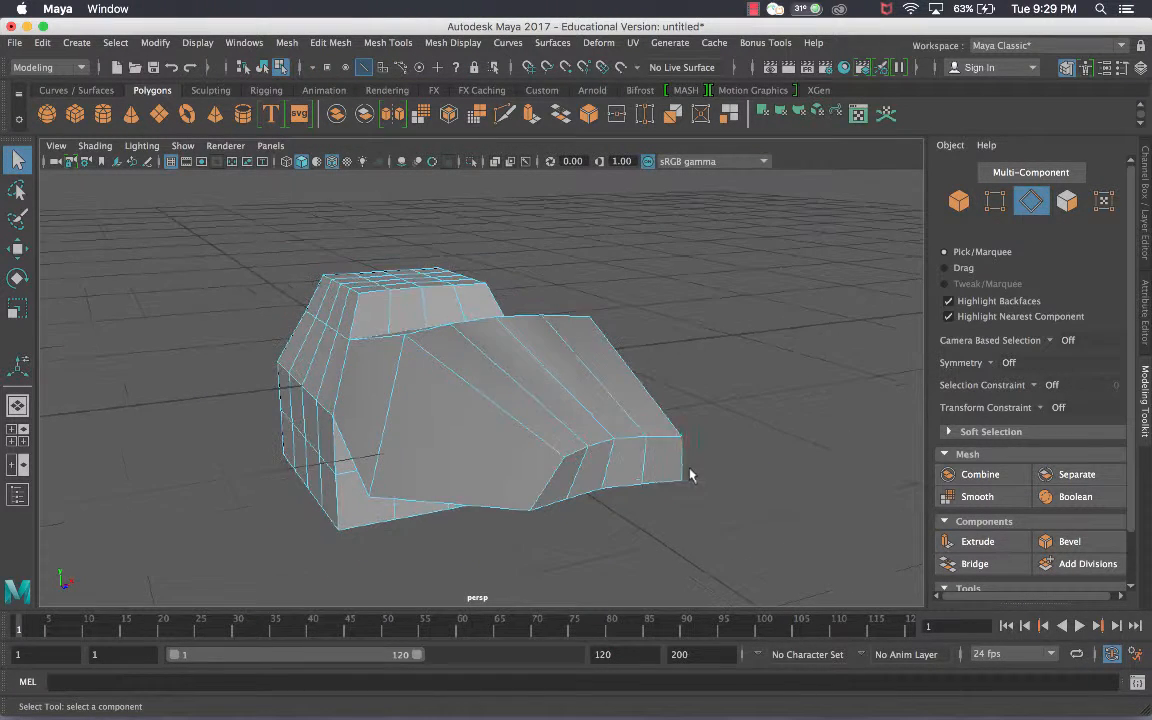
alt+drag(676, 449, 597, 429)
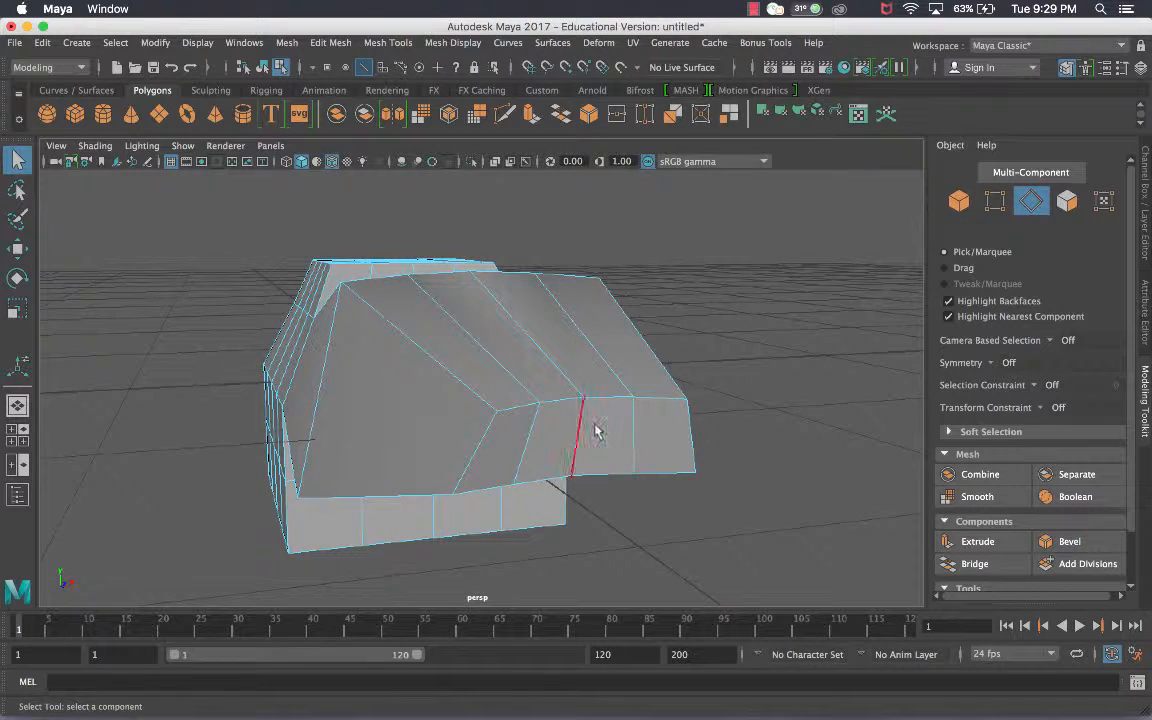
- Bevel the ten edges that form the outline of the extrusion's end face
click(566, 404)
shift+click(560, 402)
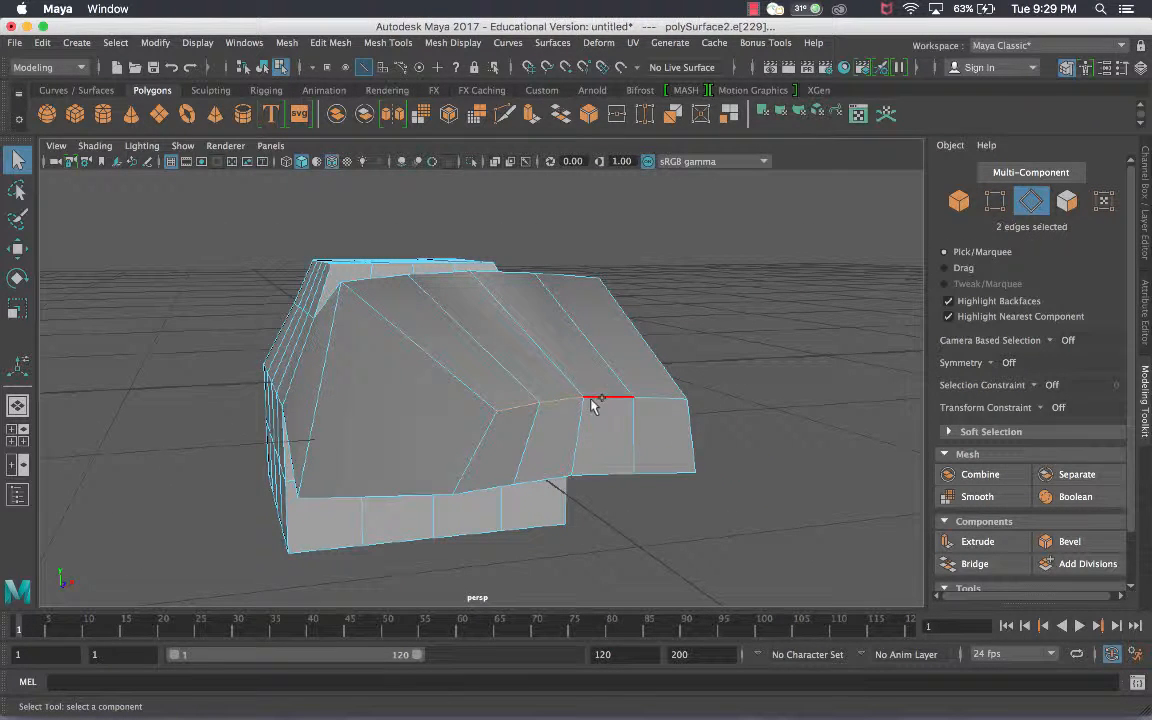
shift+click(594, 401)
shift+click(645, 401)
shift+click(682, 428)
shift+click(662, 471)
shift+click(607, 473)
shift+click(560, 477)
shift+click(524, 481)
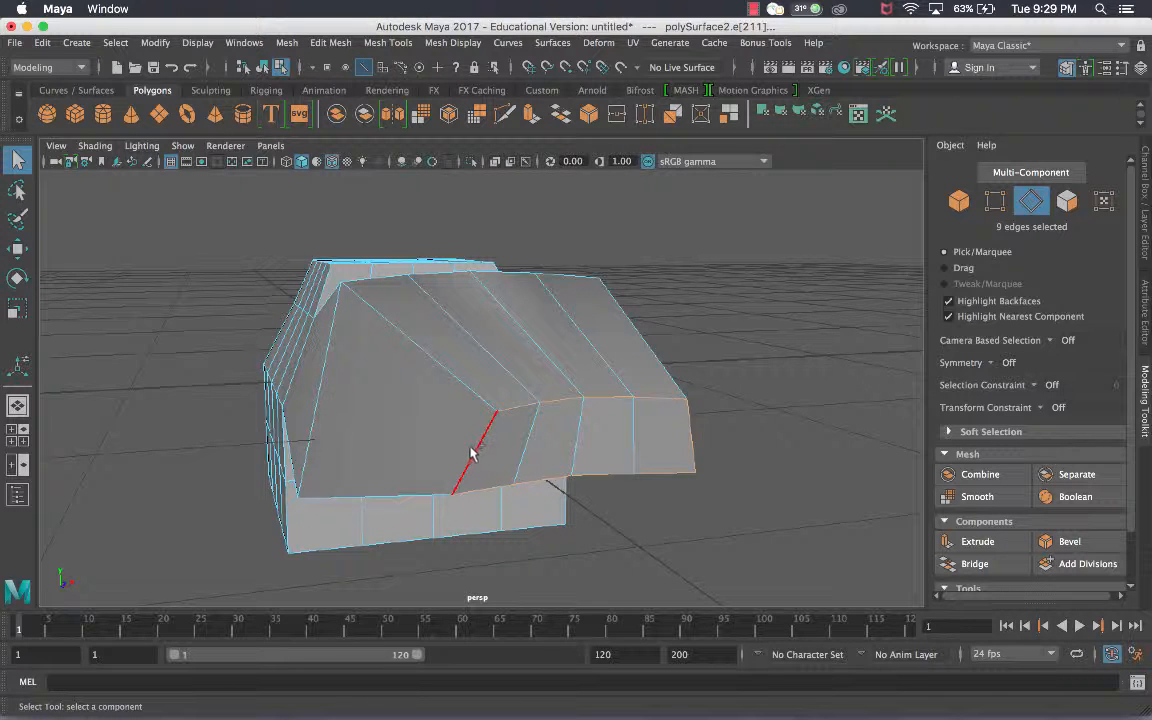
shift+click(472, 452)
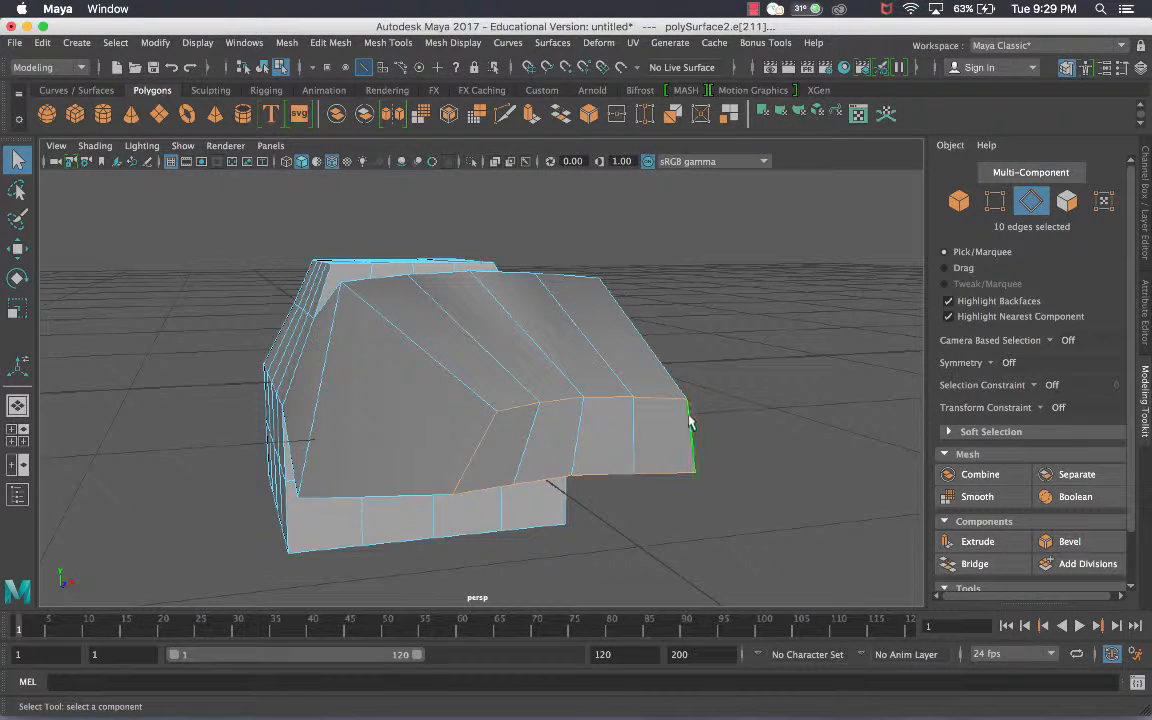
click(1060, 541)
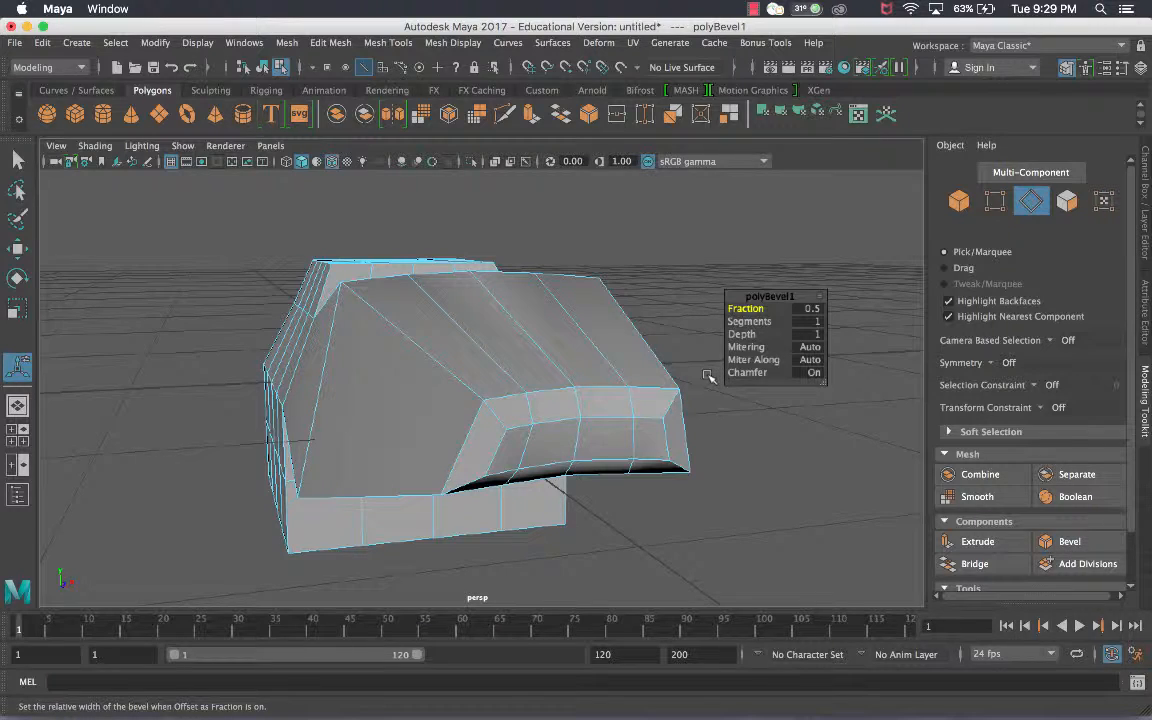
- Set the bevel's Fraction to 0.4, Segments to 4 and Depth to -1
mouse_move(653, 378)
alt+mouse_down()
mouse_move(704, 380)
mouse_move(566, 388)
mouse_move(642, 371)
alt+mouse_up()
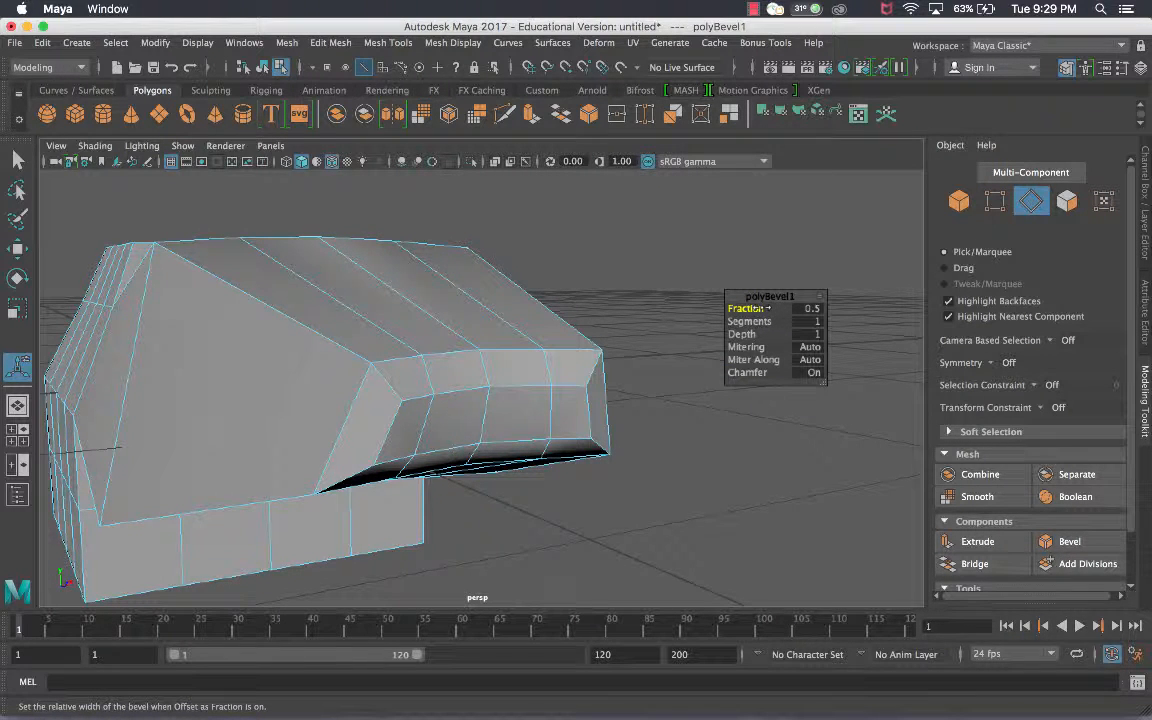
mouse_move(649, 315)
mouse_down()
mouse_move(635, 313)
mouse_move(658, 309)
mouse_move(646, 314)
mouse_up()
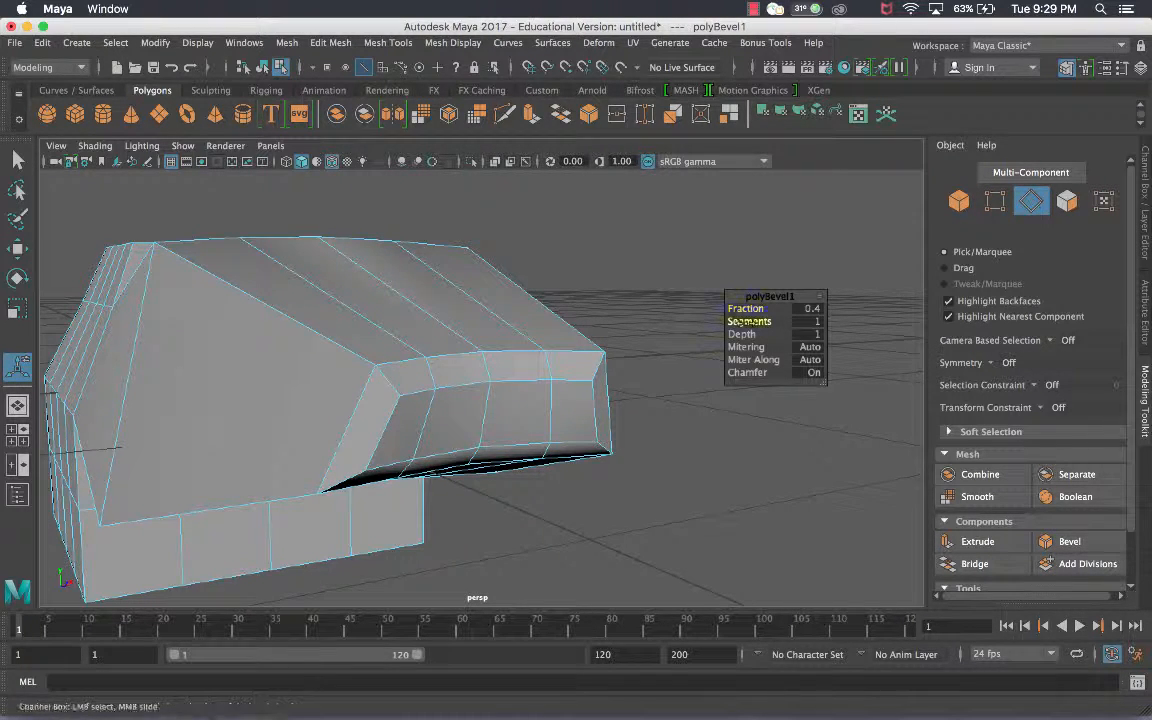
click(748, 322)
mouse_move(748, 322)
mouse_down()
mouse_move(791, 322)
mouse_move(744, 331)
mouse_move(808, 333)
mouse_move(744, 334)
mouse_up()
drag(762, 322, 690, 331)
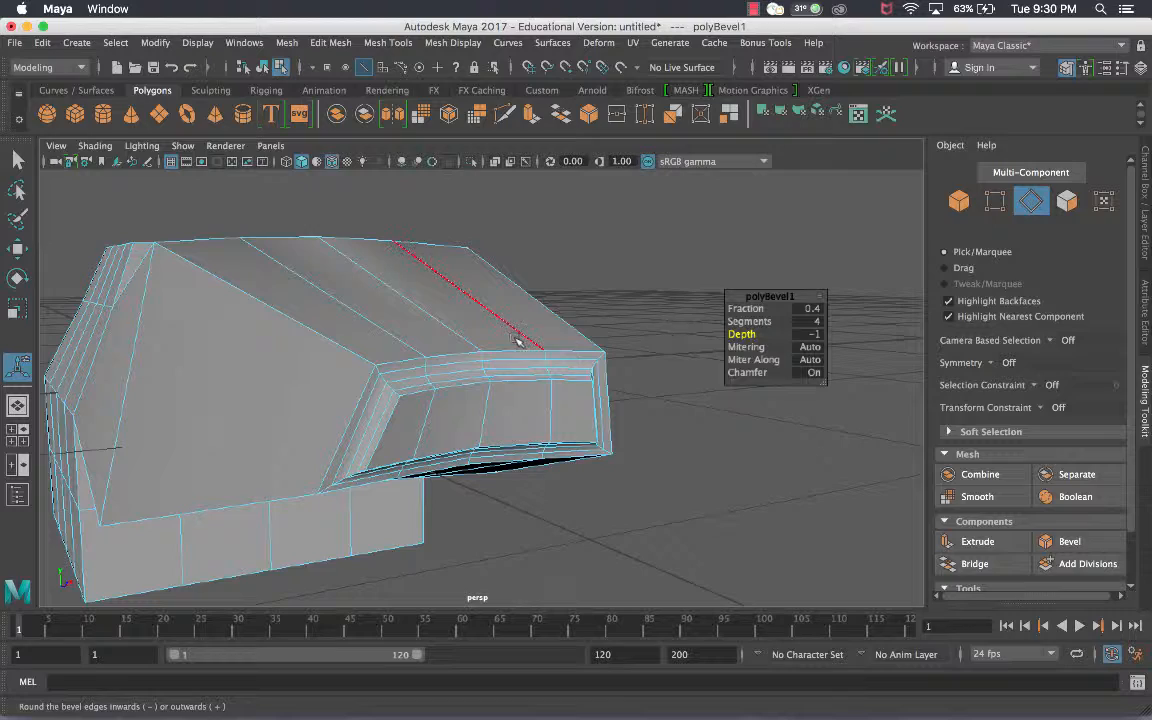
- Try a bevel Depth of 1, examine the rounded edges from both sides, and return the Depth to -1
alt+drag(518, 335, 580, 354)
scroll(508, 386, up, 4)
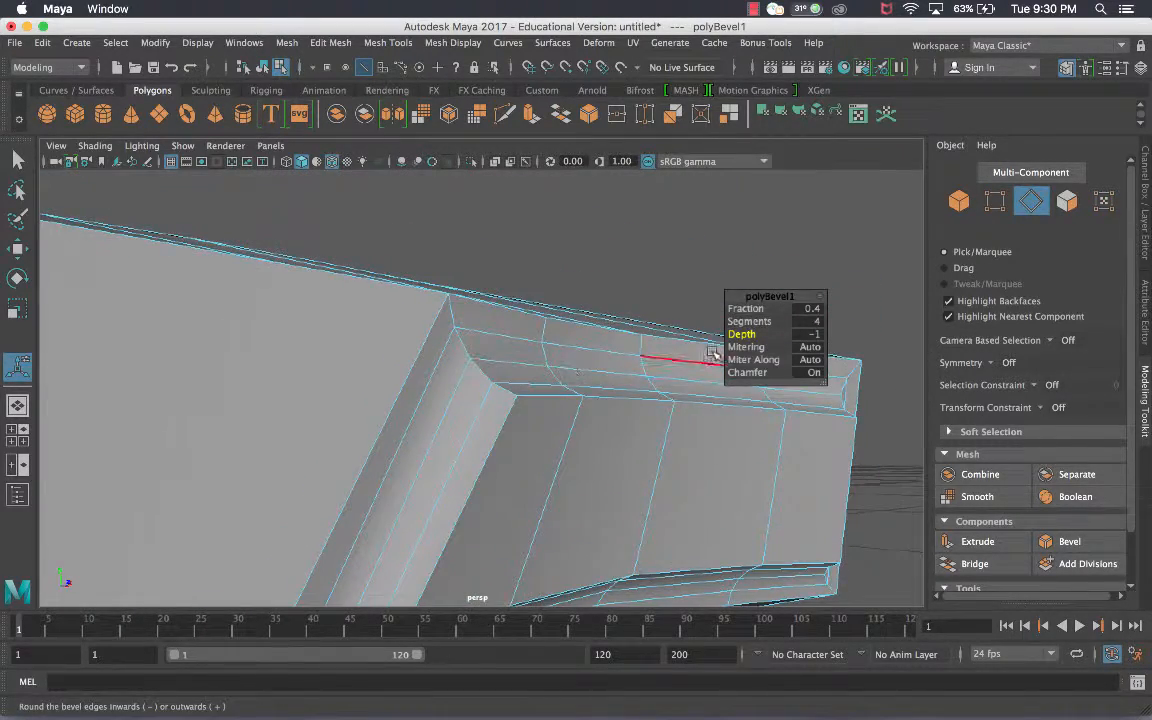
drag(740, 340, 712, 340)
drag(742, 334, 770, 345)
alt+drag(694, 352, 592, 330)
scroll(592, 332, up, 5)
alt+middle_drag(589, 339, 617, 327)
alt+drag(617, 327, 530, 329)
alt+middle_drag(602, 329, 715, 321)
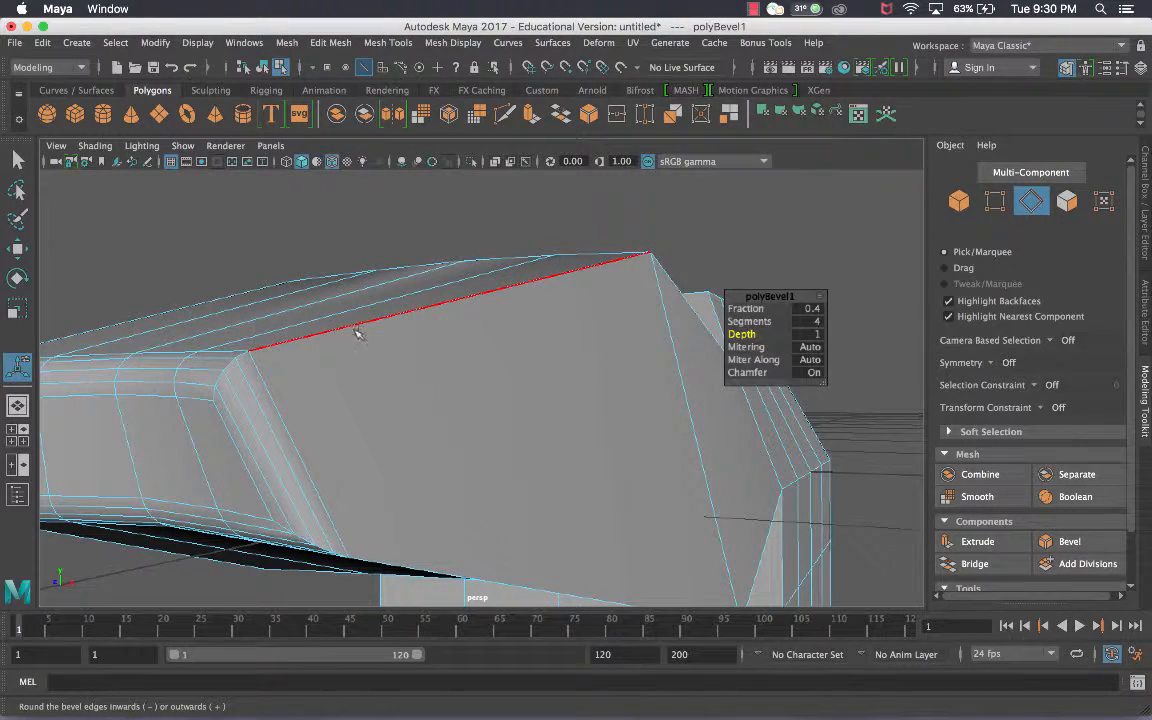
mouse_move(357, 333)
alt+mouse_down()
mouse_move(496, 329)
mouse_move(340, 320)
alt+mouse_up()
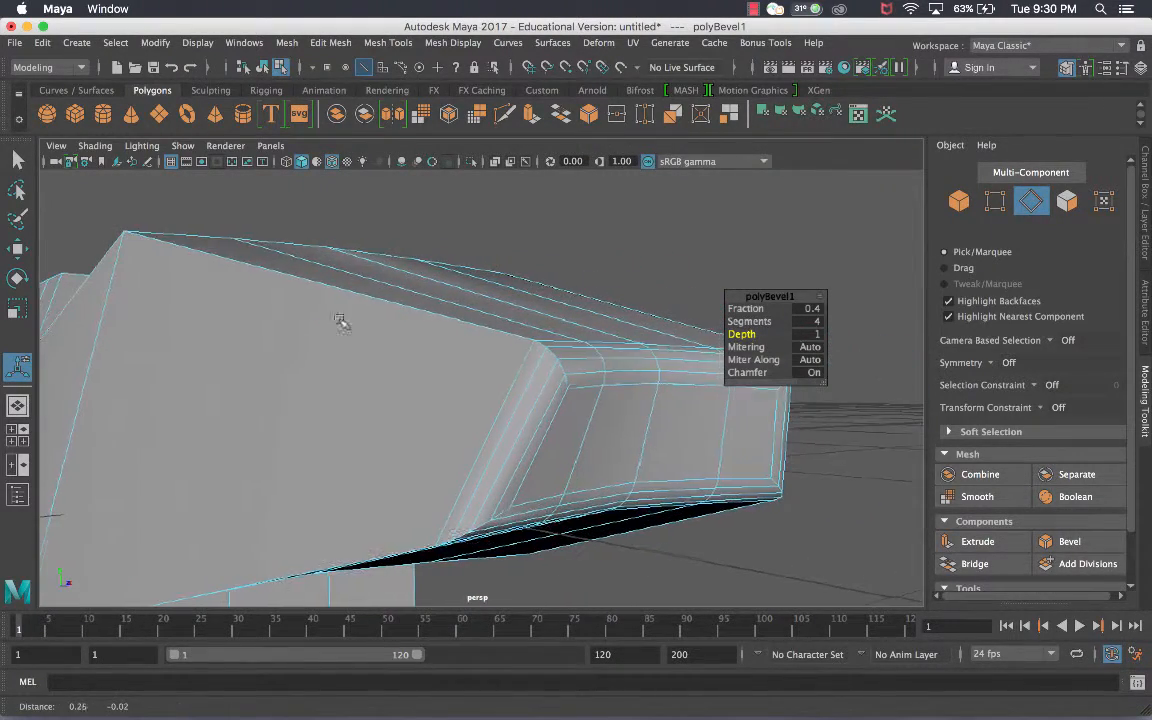
middle_drag(490, 334, 458, 345)
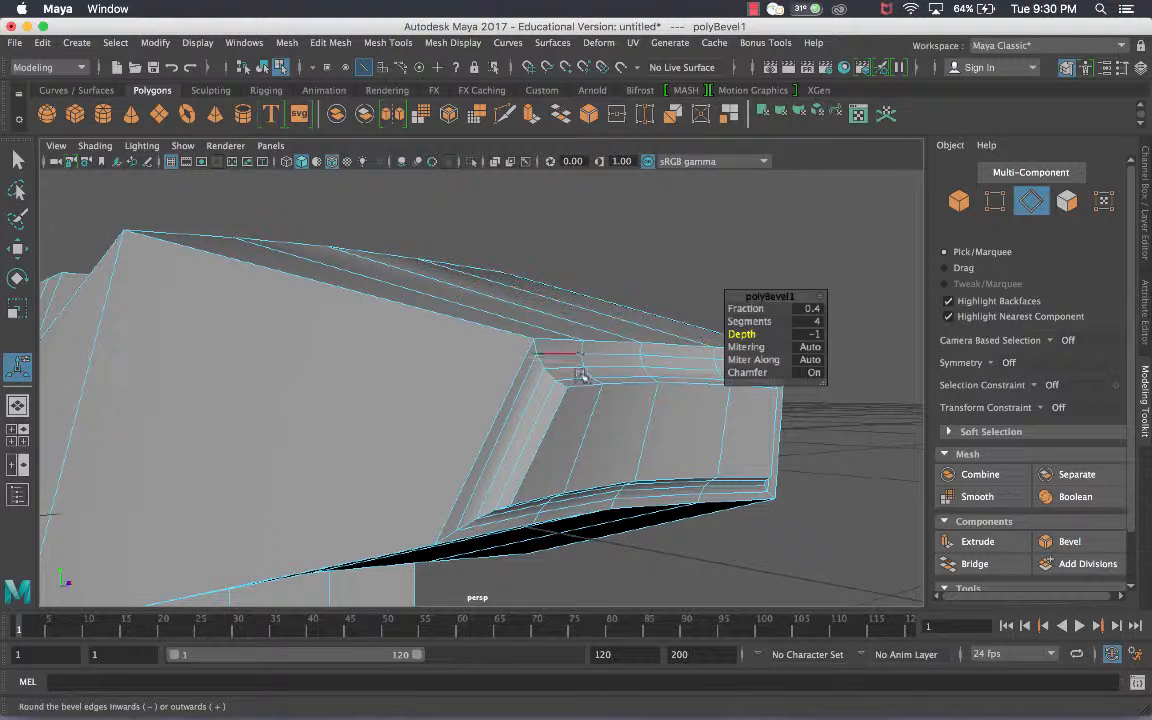
- Try the bevel with a Depth of 0.3 and 1 segment, and undo both changes
middle_drag(583, 371, 523, 344)
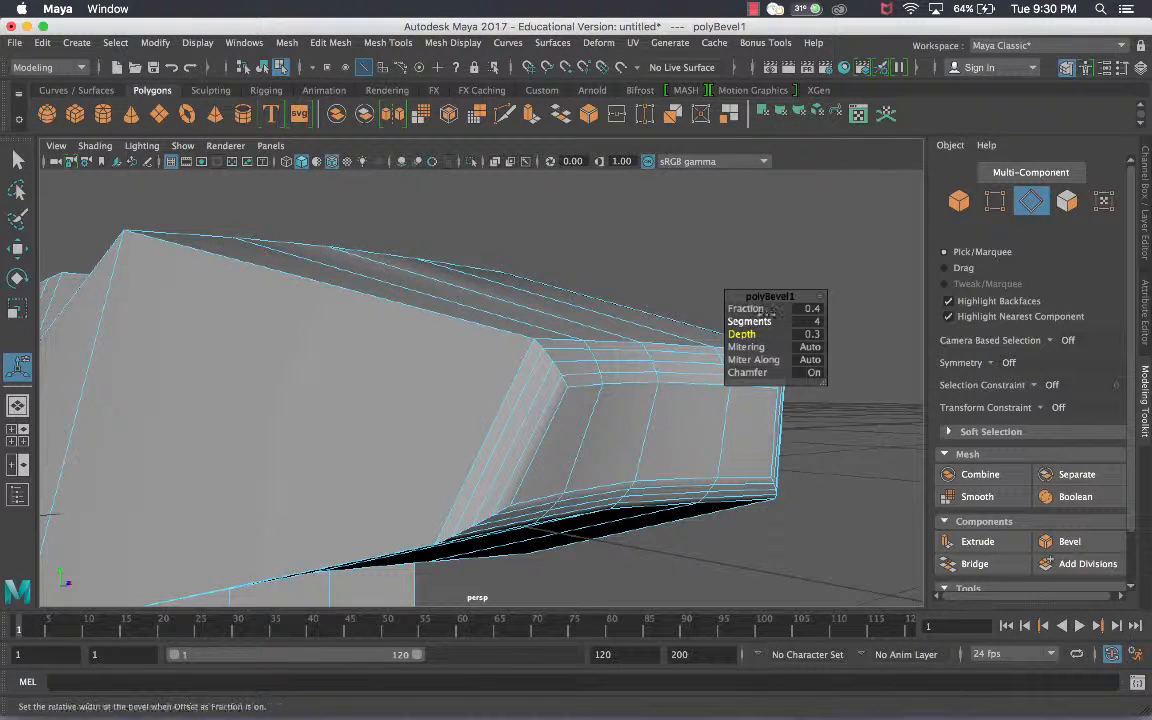
drag(762, 322, 717, 321)
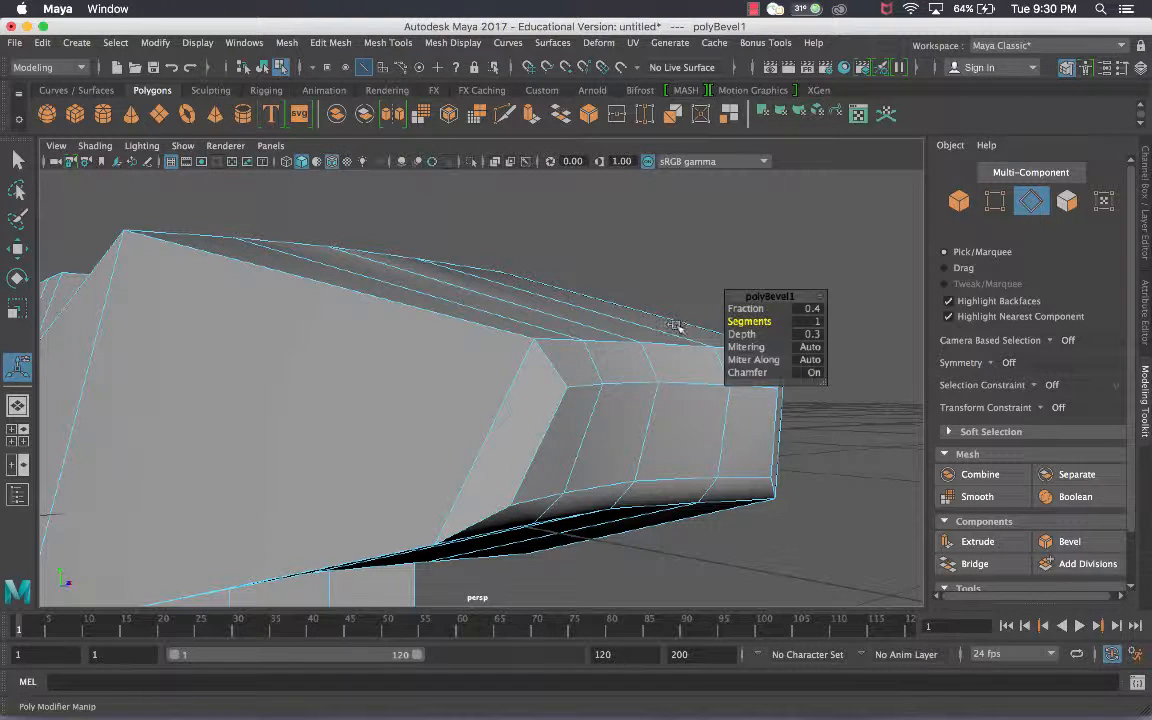
right_drag(643, 258, 722, 240)
key(ctrl+z)
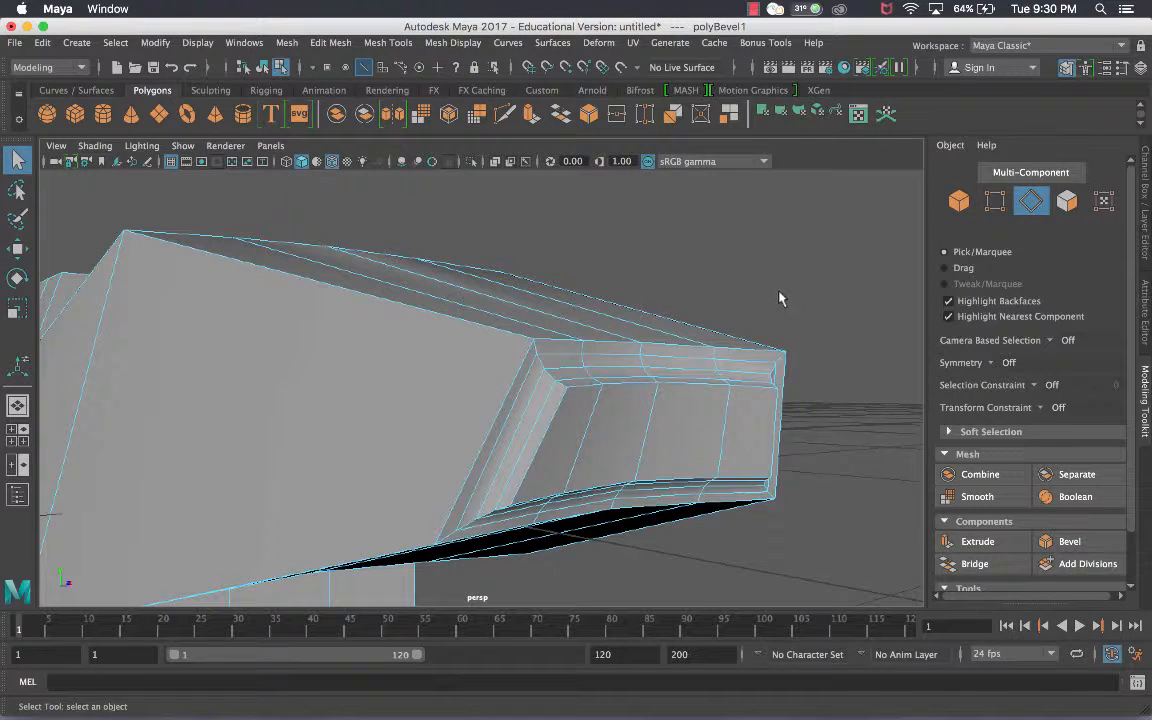
- Undo the bevel on the outline edges of the extrusion's end face
key(ctrl+z)
key(ctrl+z)
key(ctrl+z)
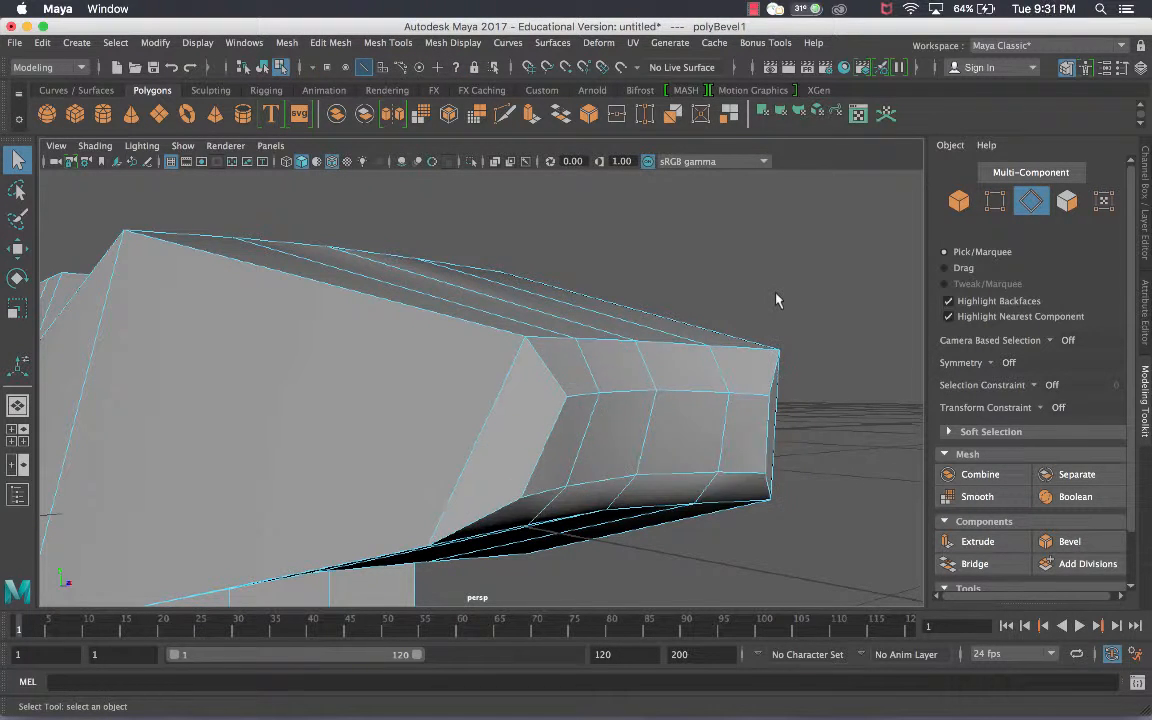
alt+drag(710, 371, 706, 366)
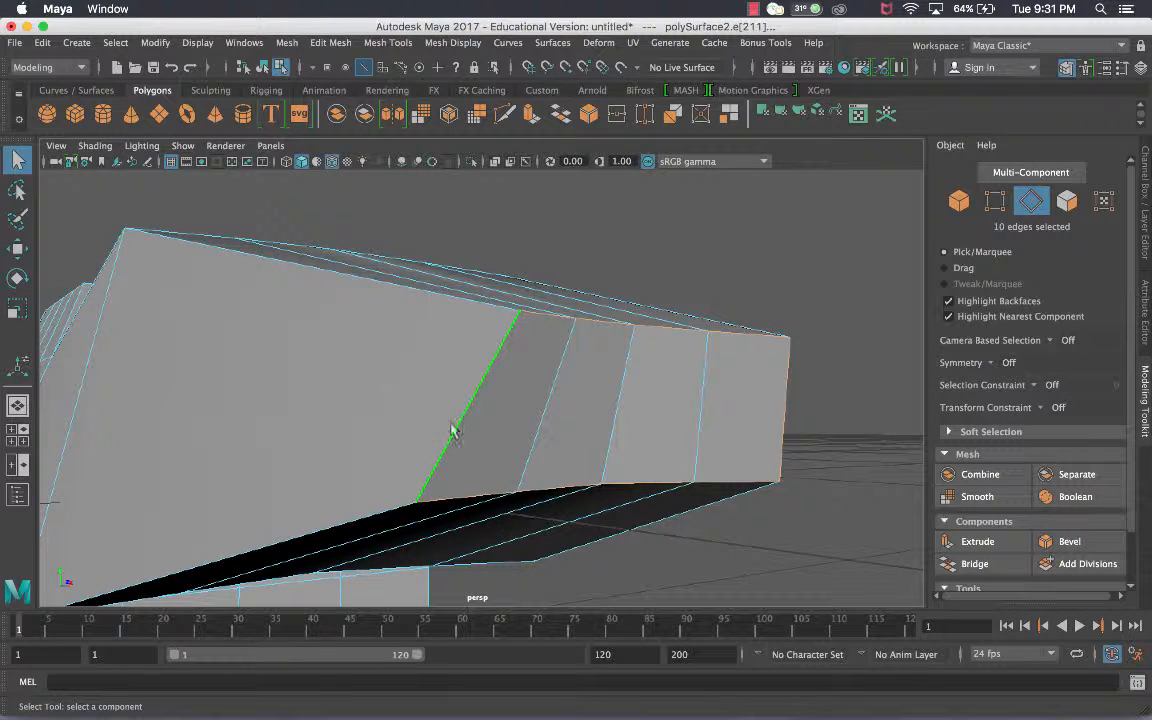
- Add the four long side edges running back from the end face to the selected outline edges and bevel all 14
alt+drag(797, 355, 686, 355)
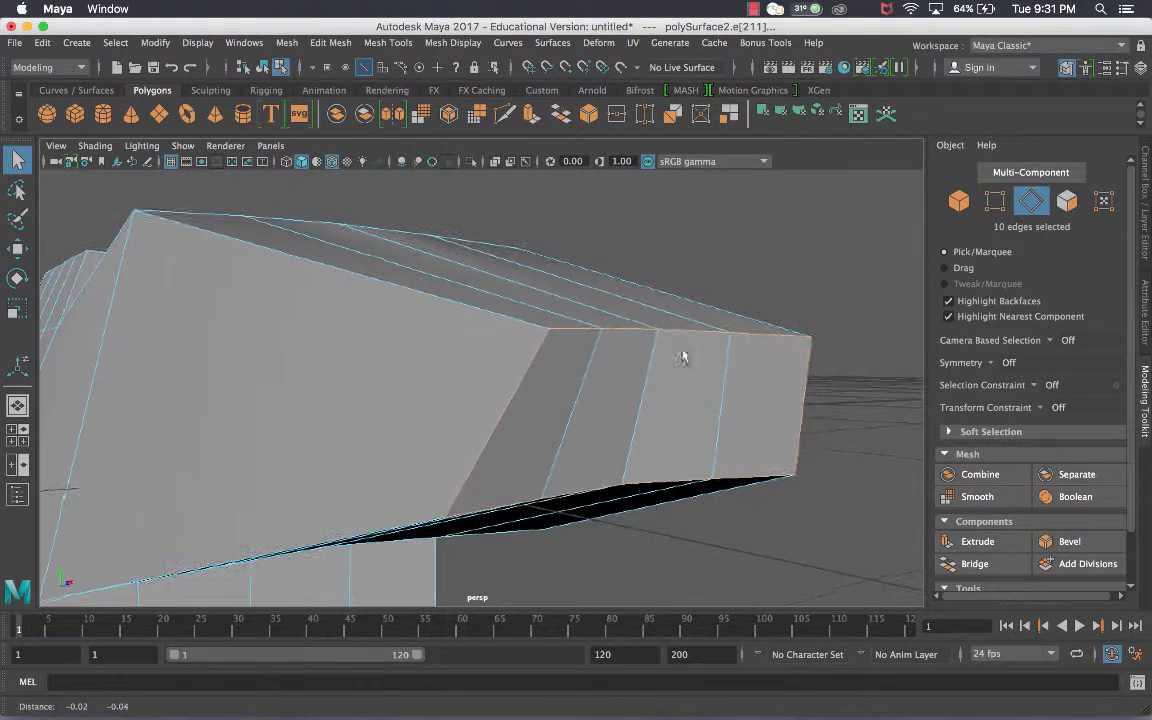
shift+click(474, 309)
shift+click(424, 527)
alt+drag(687, 483, 540, 470)
shift+click(440, 460)
shift+click(398, 290)
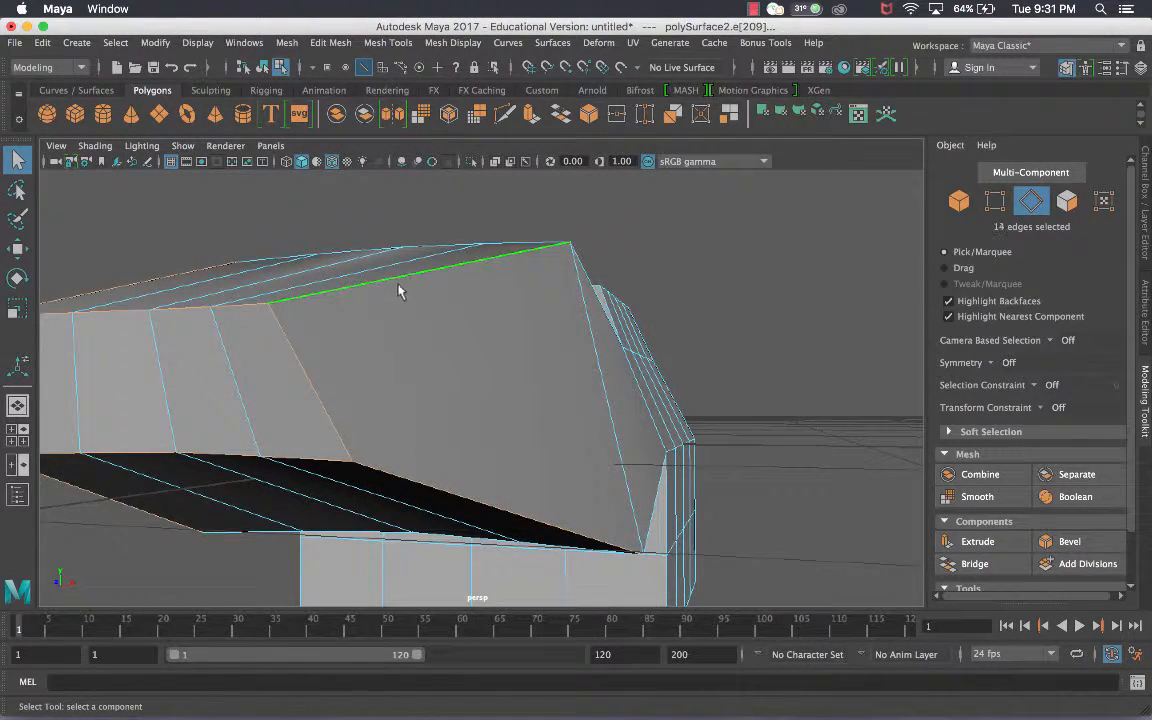
alt+drag(398, 290, 506, 298)
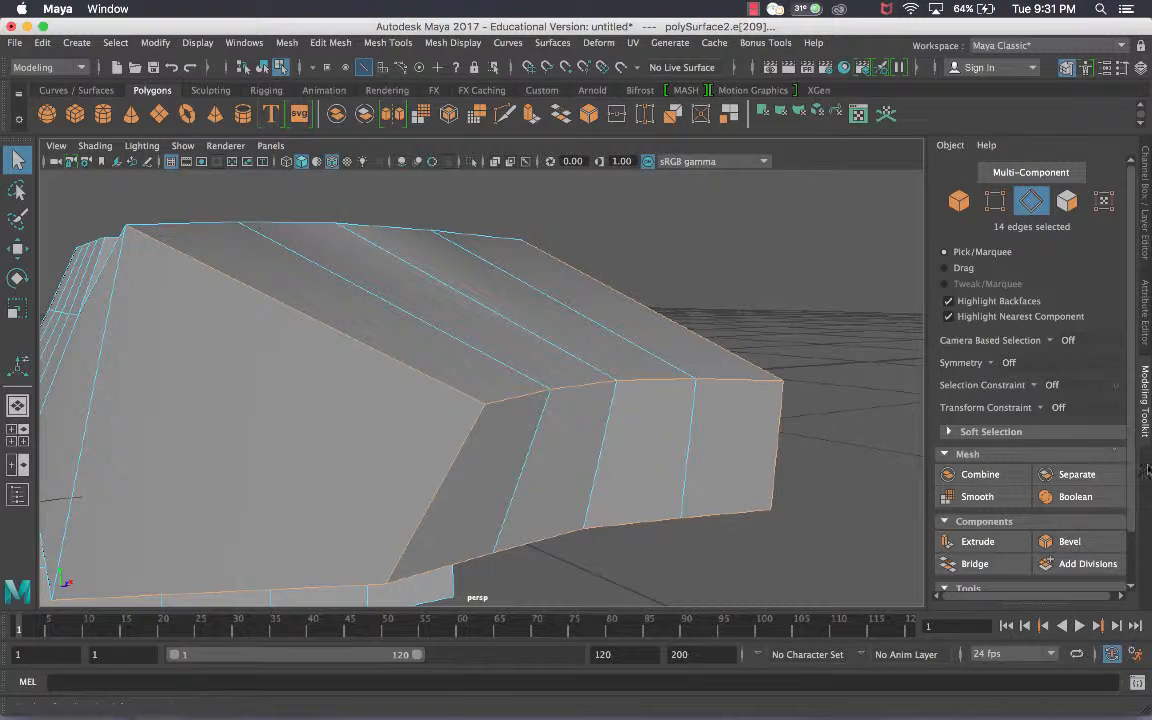
click(1085, 543)
- Set the bevel's Segments to 3 and return to object mode with the mesh selected
middle_drag(599, 397, 597, 399)
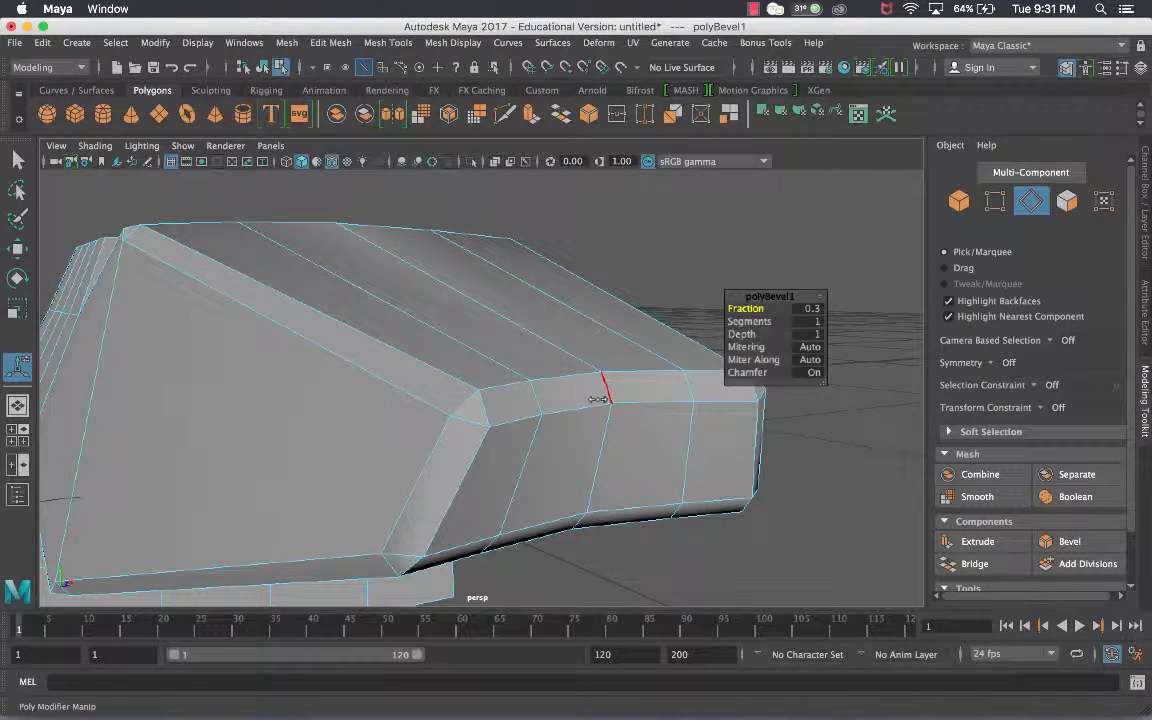
mouse_move(760, 322)
mouse_down()
mouse_move(795, 322)
mouse_move(778, 326)
mouse_up()
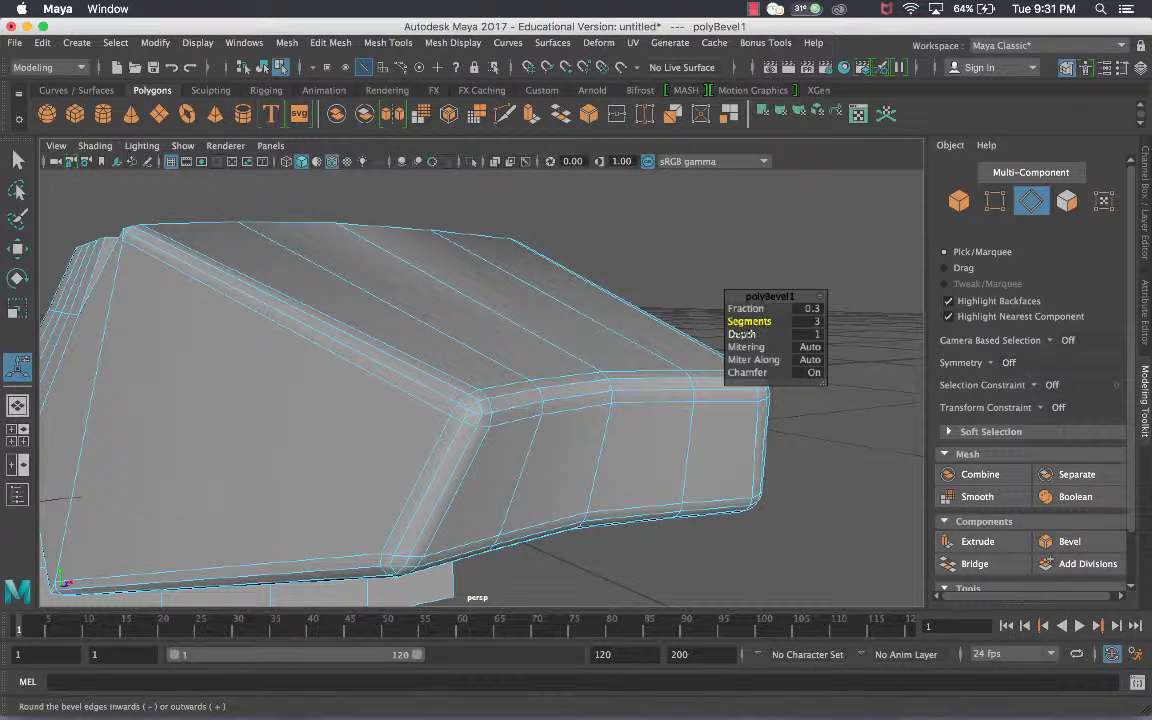
key(q)
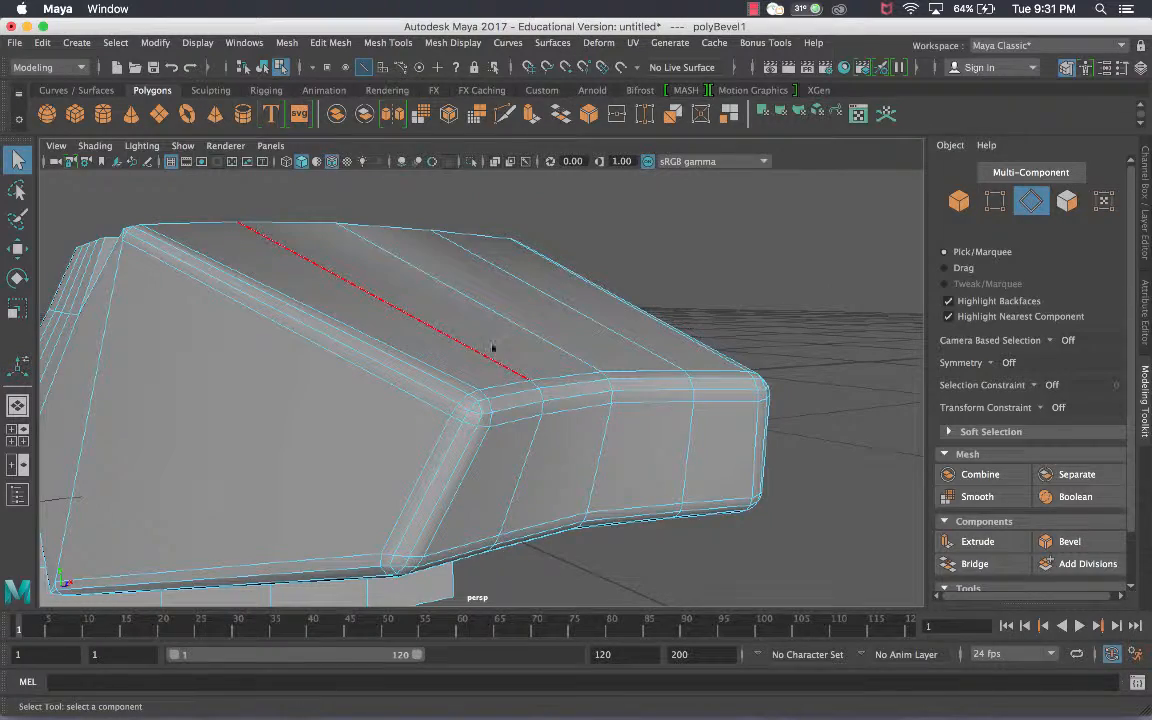
right_drag(490, 260, 522, 216)
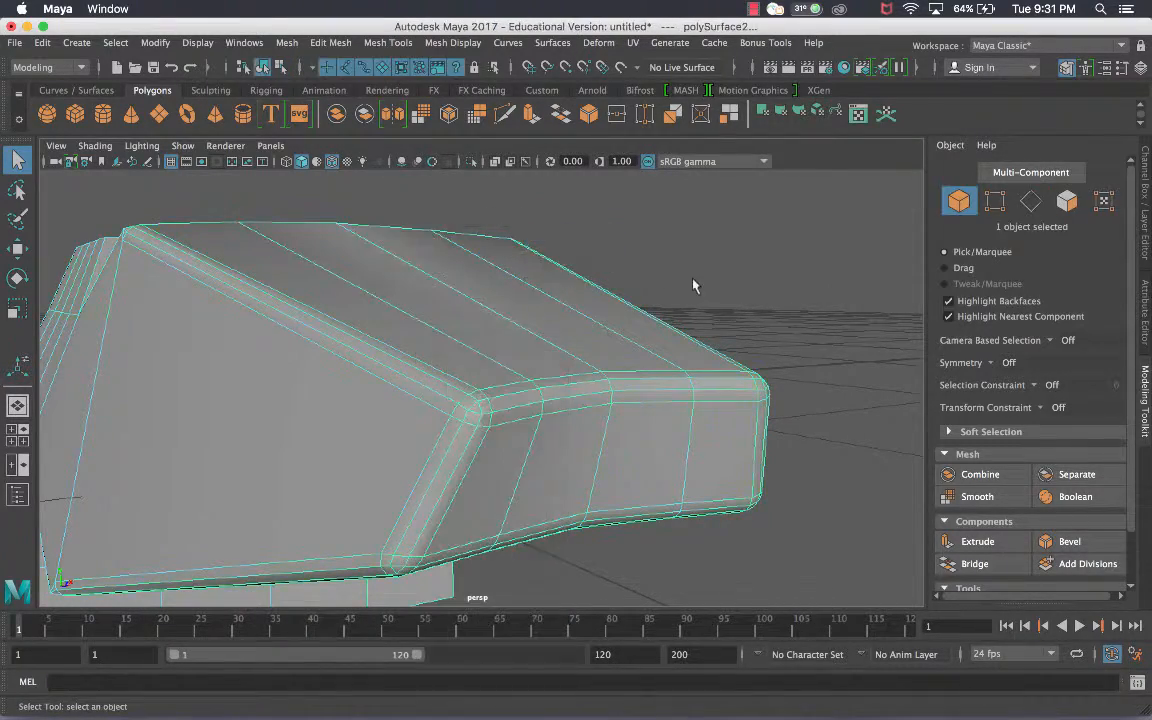
click(626, 250)
click(561, 371)
- Examine the rounded edges of the extrusion from the front and from the side
alt+drag(488, 404, 406, 332)
scroll(456, 383, up, 10)
scroll(510, 322, up, 8)
scroll(645, 276, down, 8)
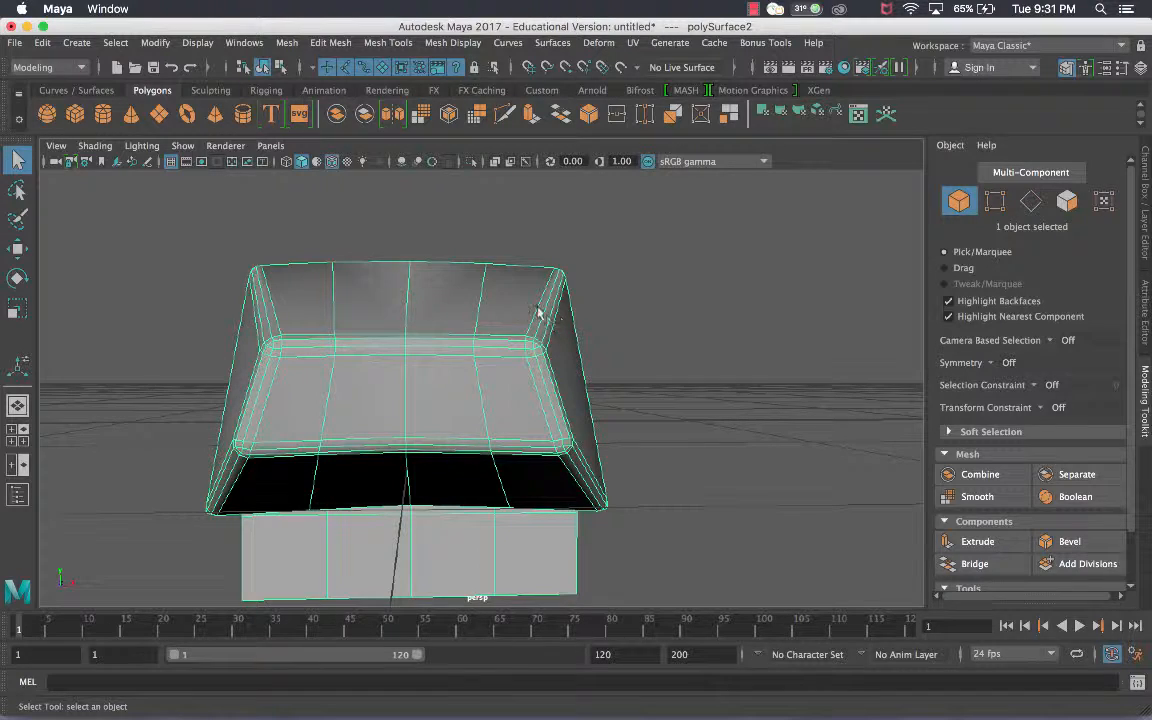
alt+drag(360, 298, 406, 311)
scroll(405, 317, up, 2)
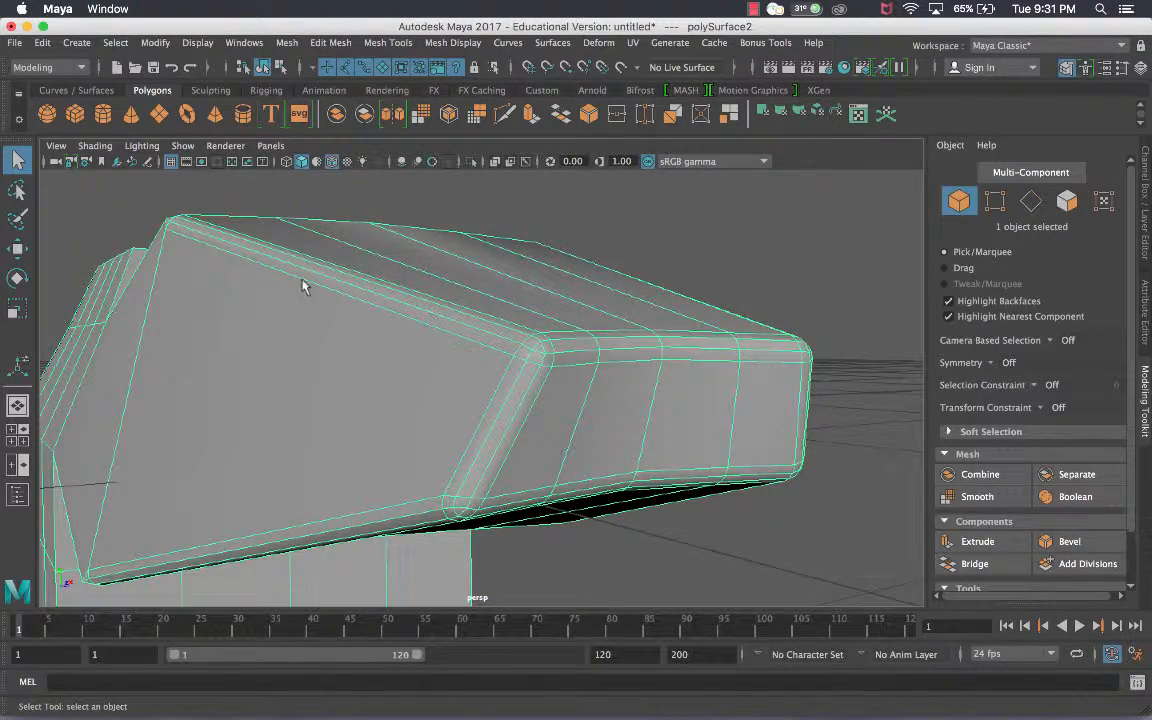
alt+drag(268, 279, 535, 303)
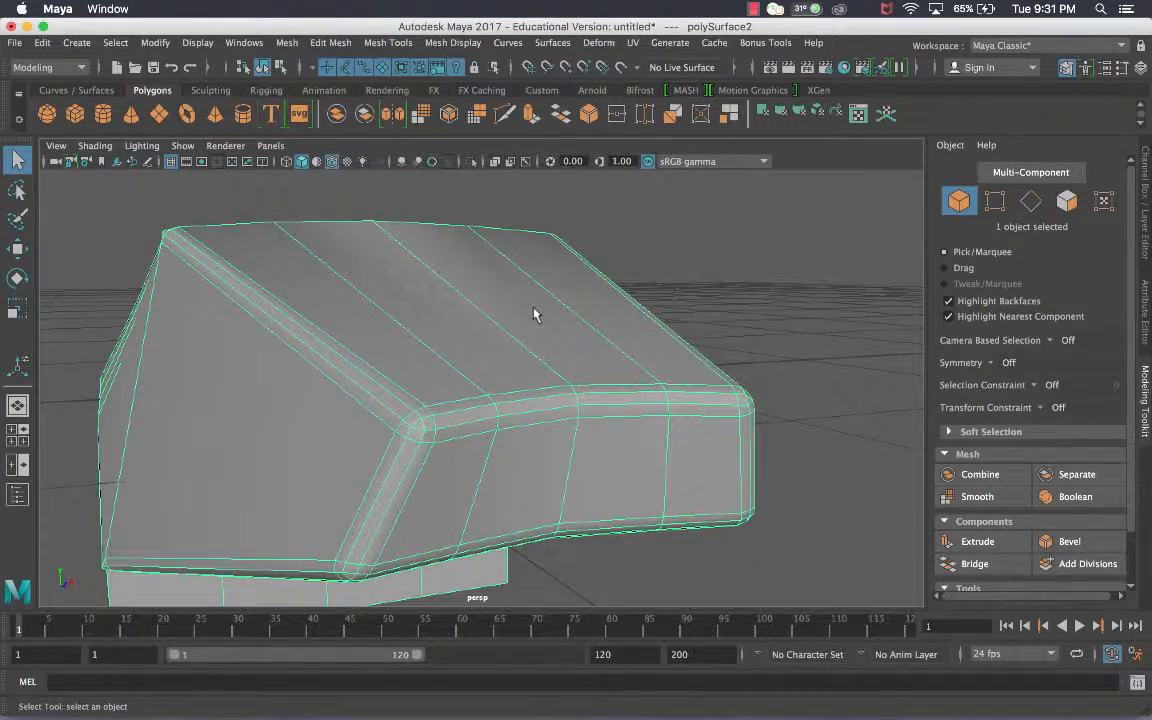
- Select the three inner vertices of the rounded upper corner at the extrusion's end
scroll(534, 366, up, 5)
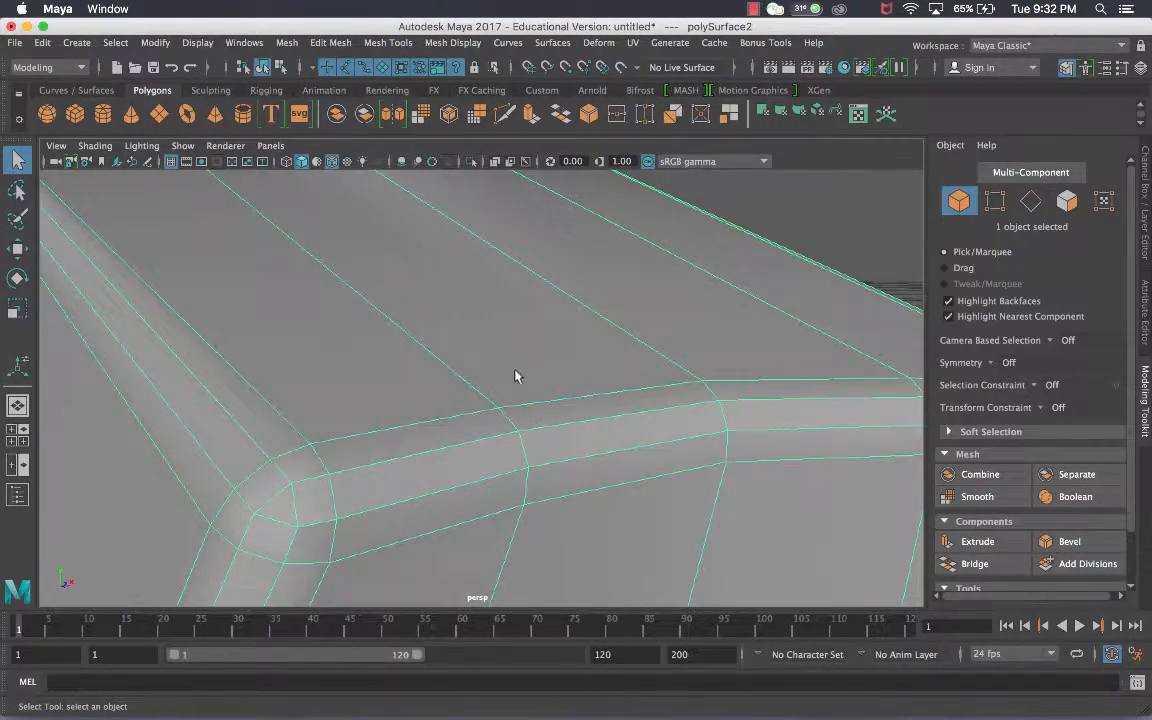
alt+middle_drag(516, 379, 592, 346)
right_drag(488, 264, 408, 260)
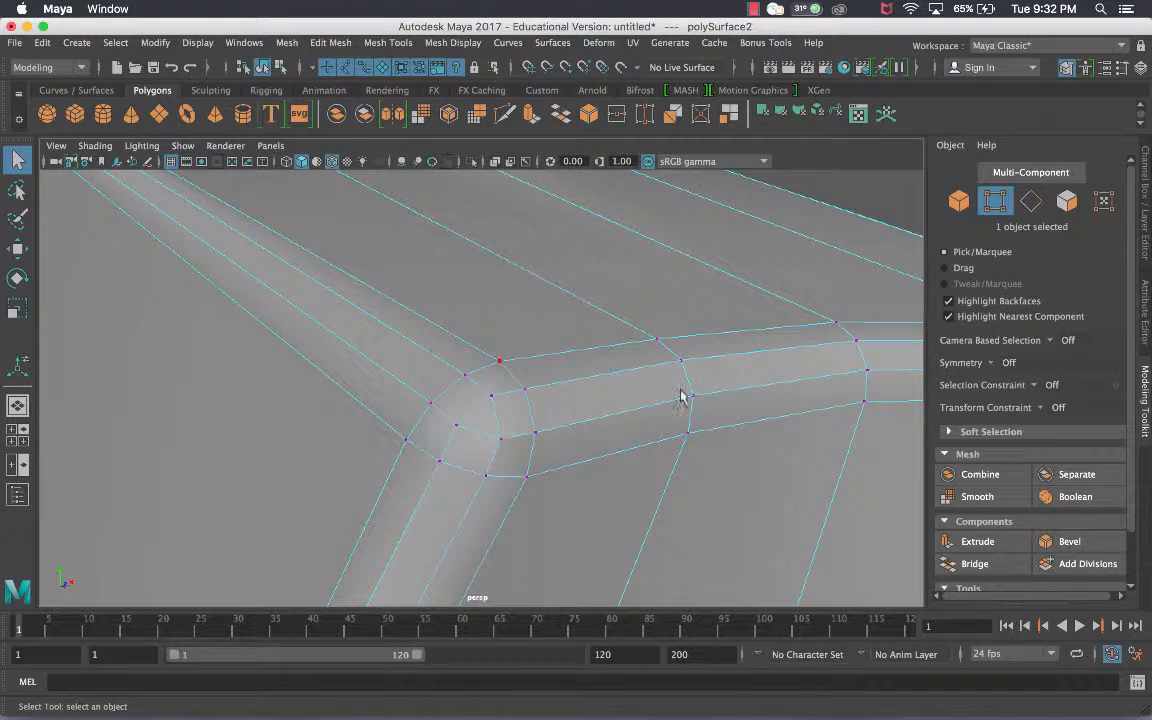
click(500, 404)
shift+click(461, 428)
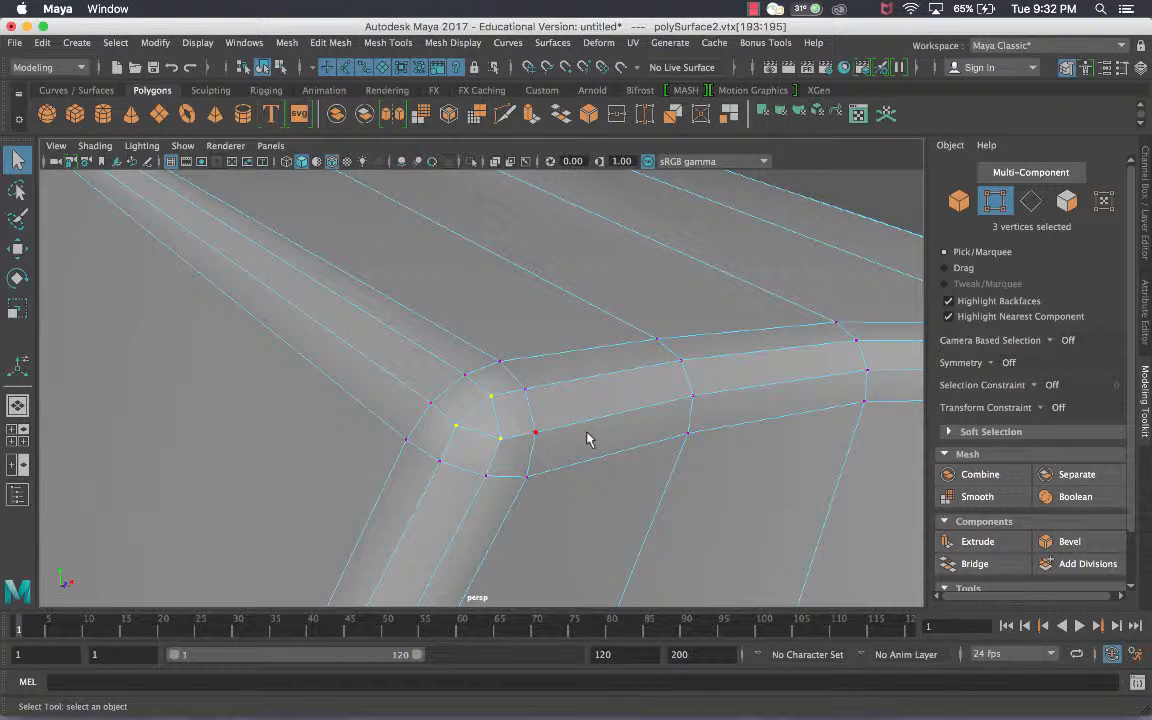
- Examine the topology of the other rounded corners and the points where the bevel ends at the back of the extrusion
scroll(570, 438, down, 2)
alt+drag(669, 423, 613, 368)
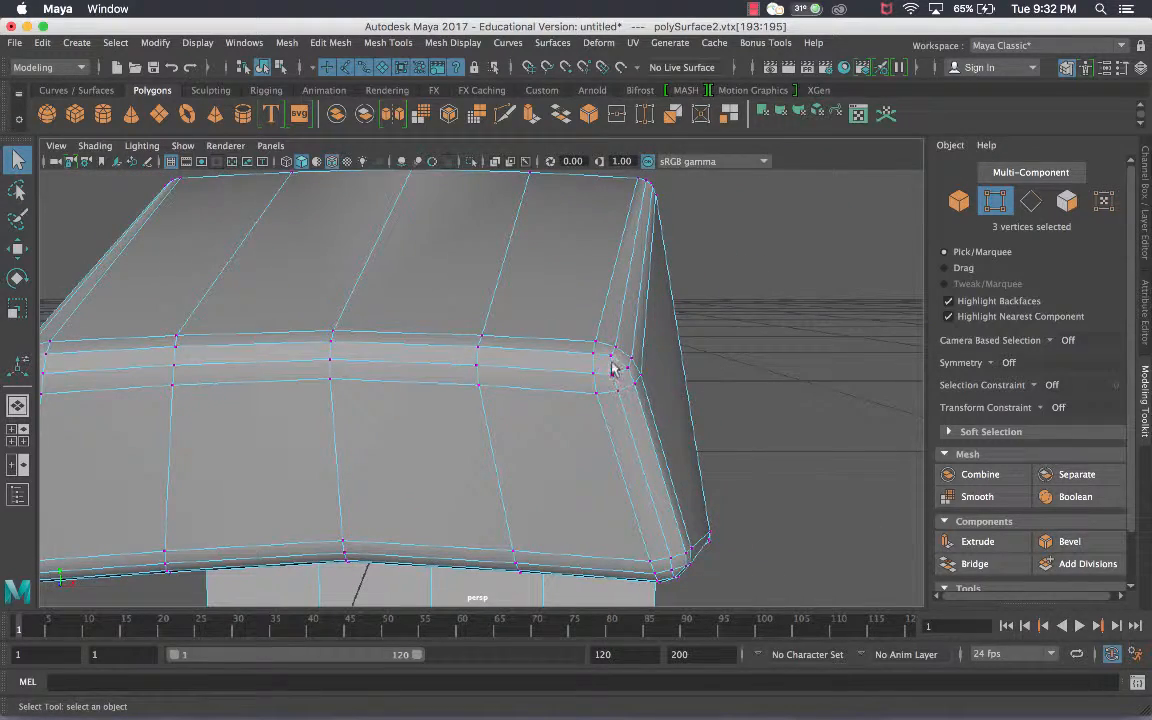
alt+drag(675, 568, 590, 491)
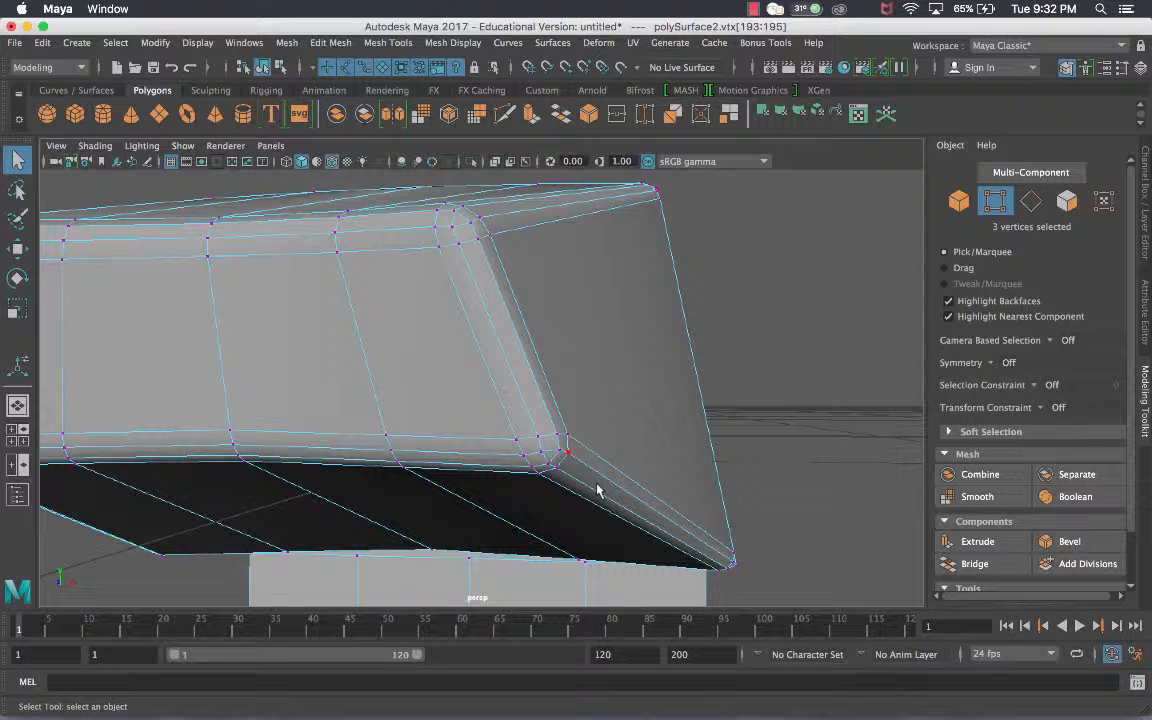
alt+drag(597, 489, 578, 432)
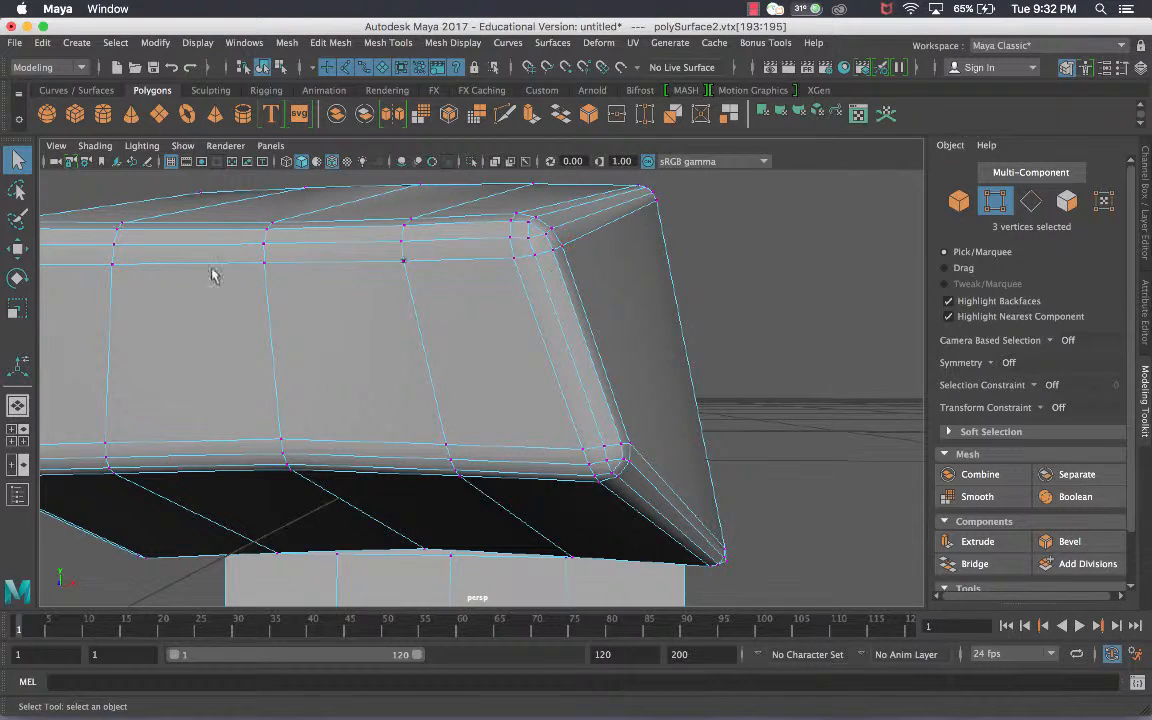
alt+drag(212, 276, 281, 297)
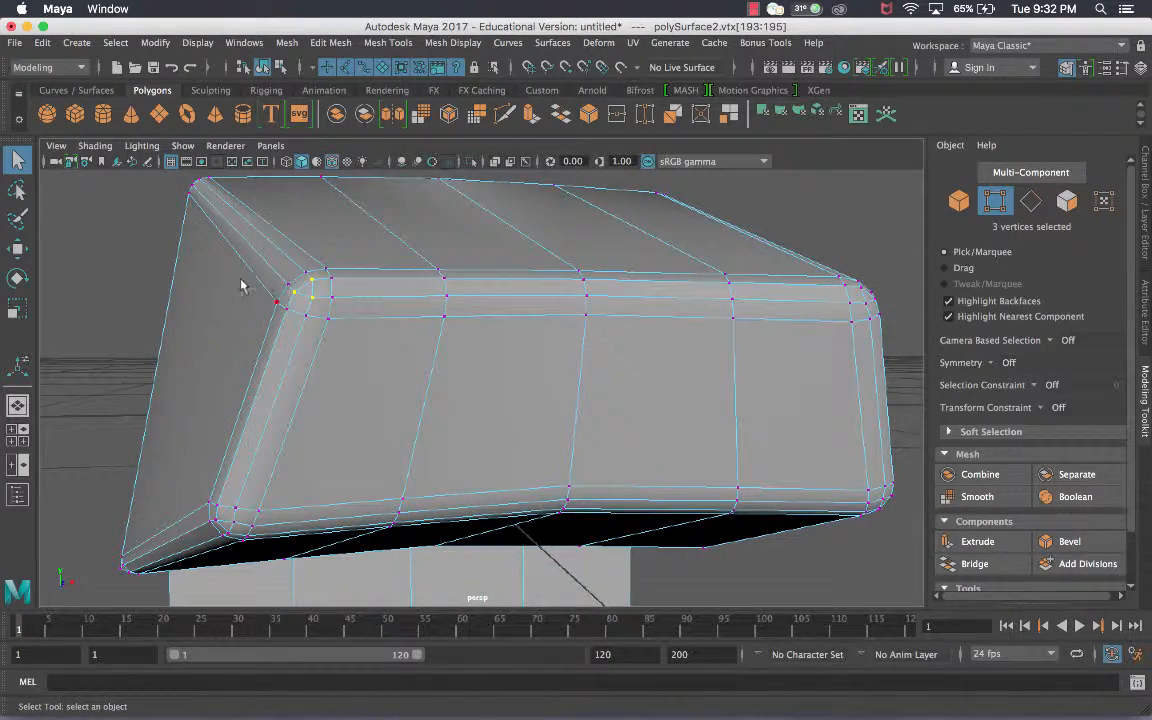
alt+drag(293, 296, 455, 290)
alt+drag(343, 452, 367, 445)
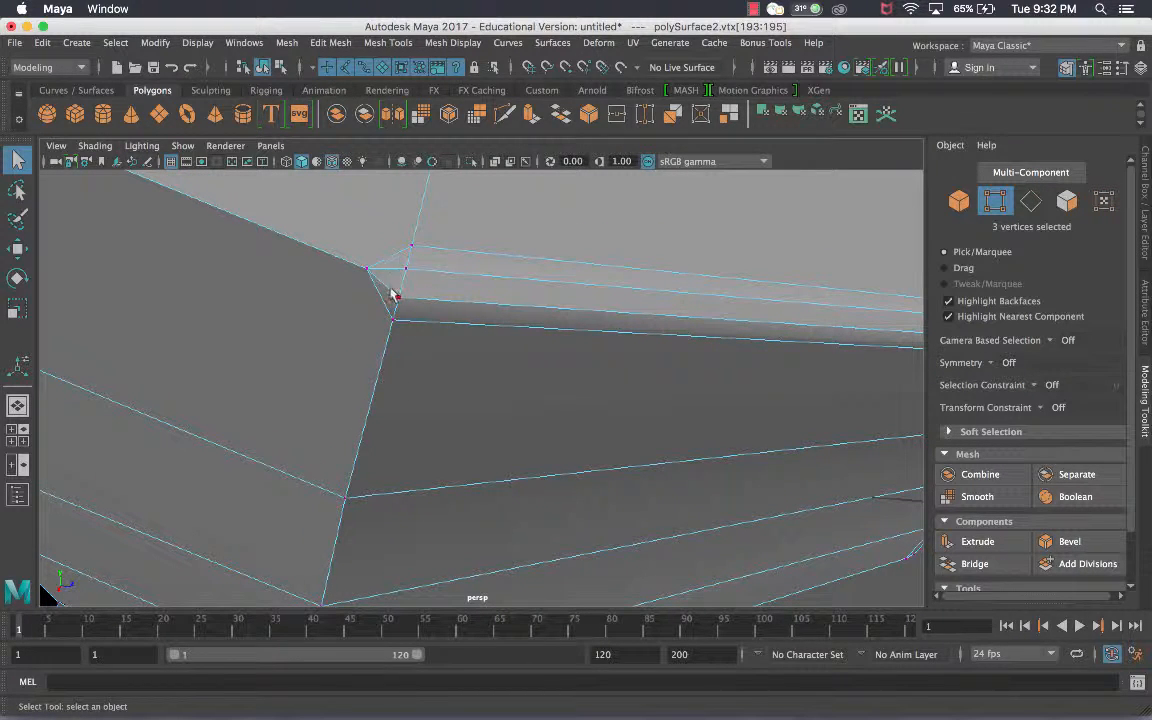
alt+drag(405, 268, 465, 239)
alt+drag(450, 316, 380, 435)
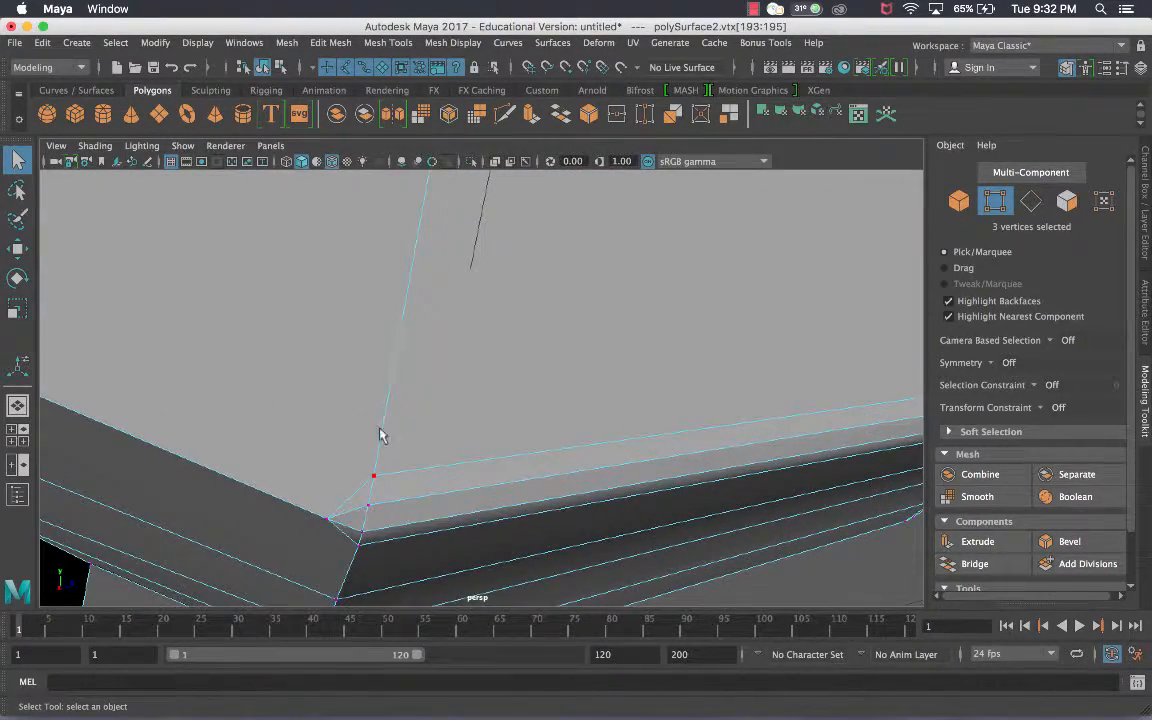
alt+drag(360, 491, 429, 391)
- Select the boundary vertices of the side face that joins the extrusion to the block, including those at the bevel's ends
right_drag(429, 262, 376, 270)
click(168, 328)
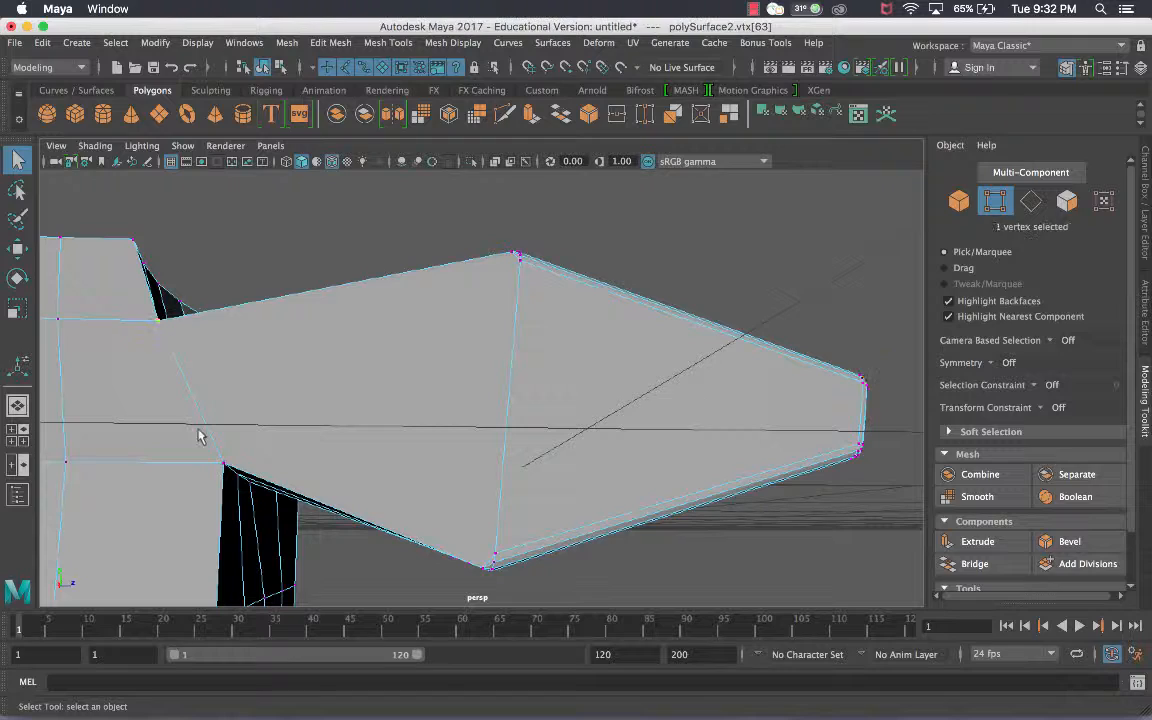
shift+click(225, 465)
alt+middle_drag(447, 495, 476, 424)
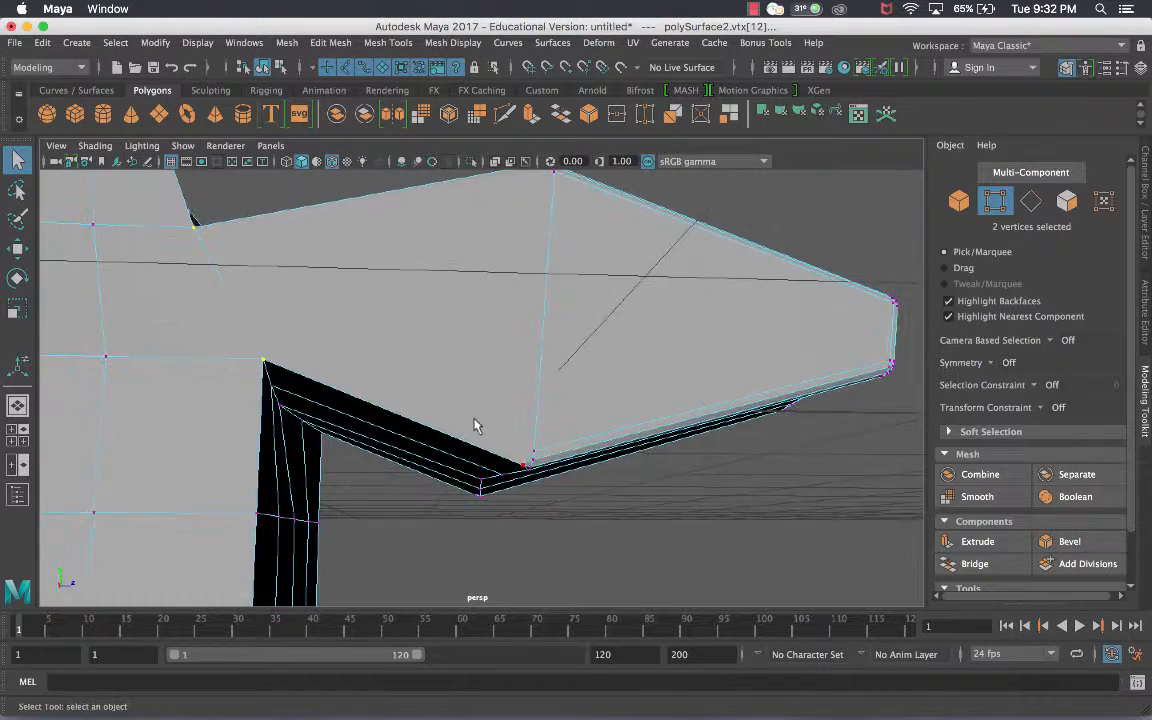
alt+right_drag(476, 424, 531, 479)
alt+middle_drag(531, 479, 522, 380)
shift+click(588, 411)
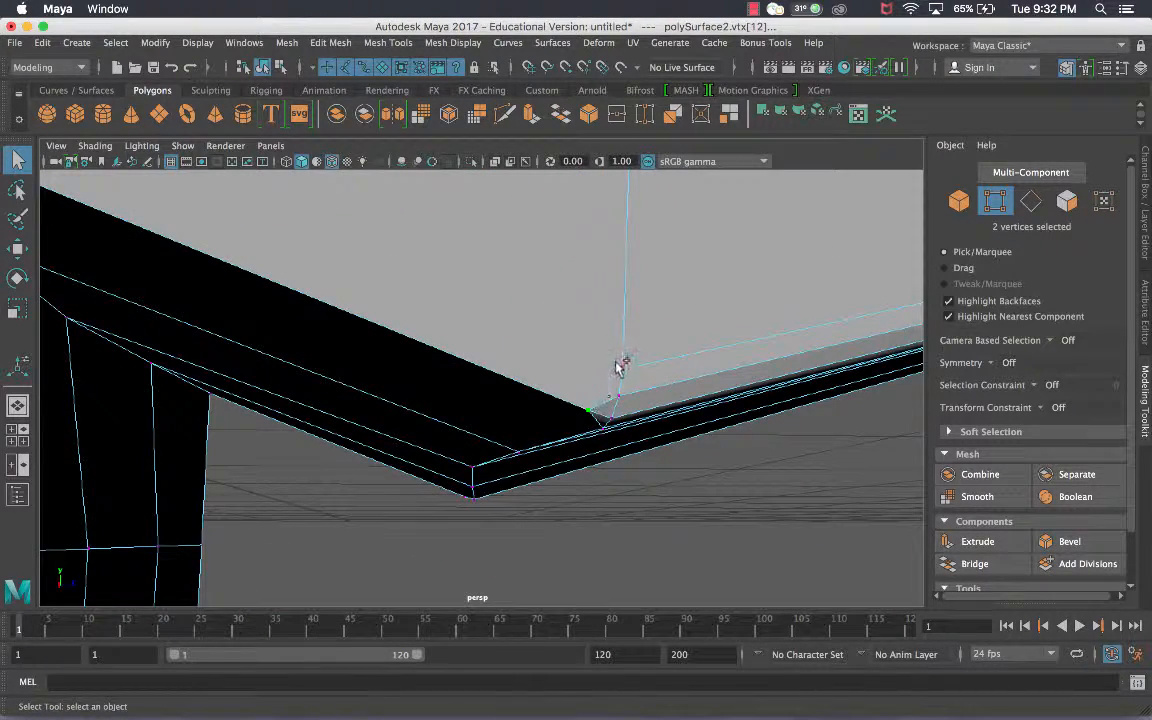
shift+click(620, 367)
alt+drag(650, 329, 643, 287)
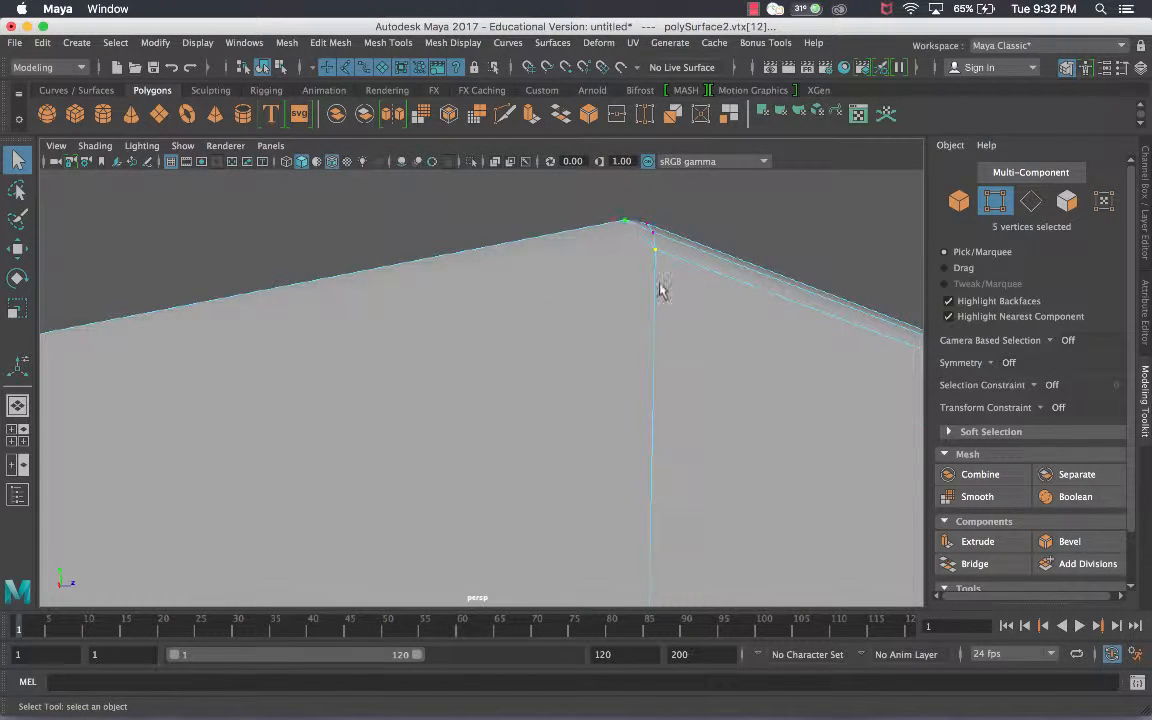
alt+right_drag(660, 290, 597, 447)
alt+middle_drag(597, 447, 651, 373)
- Switch to face selection and pick the large side face and individual faces on the extrusion's front end for comparison
right_drag(514, 262, 515, 328)
click(464, 309)
alt+drag(584, 380, 357, 393)
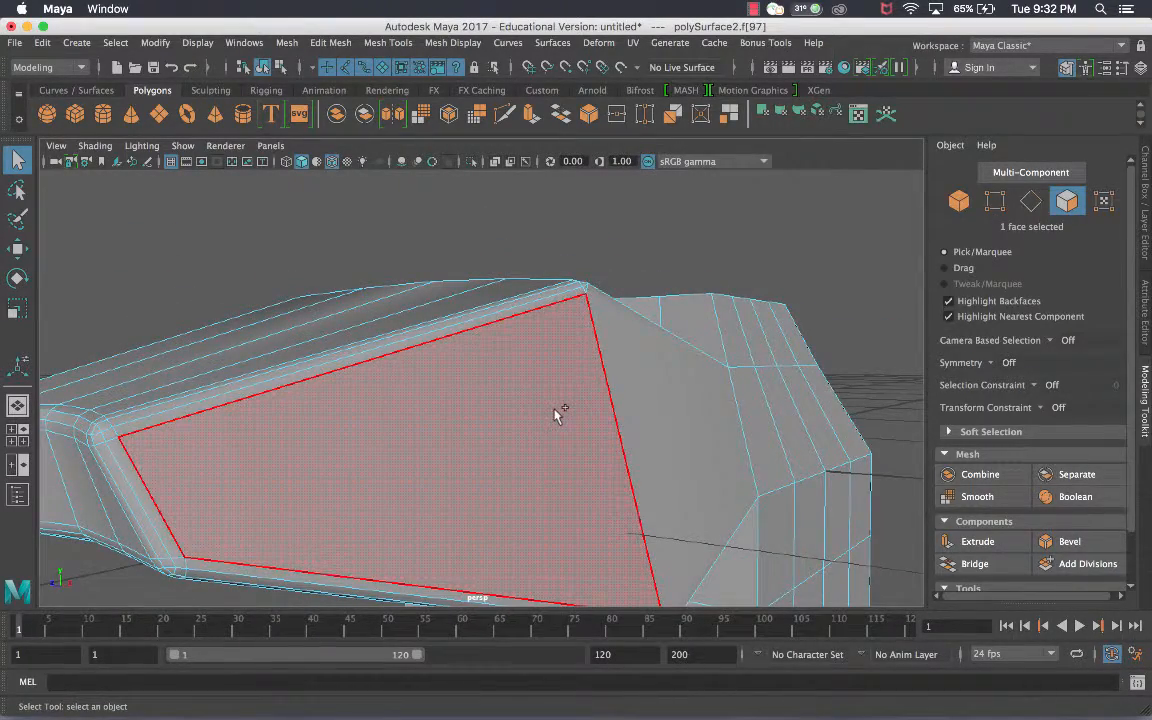
alt+drag(558, 415, 458, 376)
shift+click(660, 404)
click(587, 384)
click(706, 382)
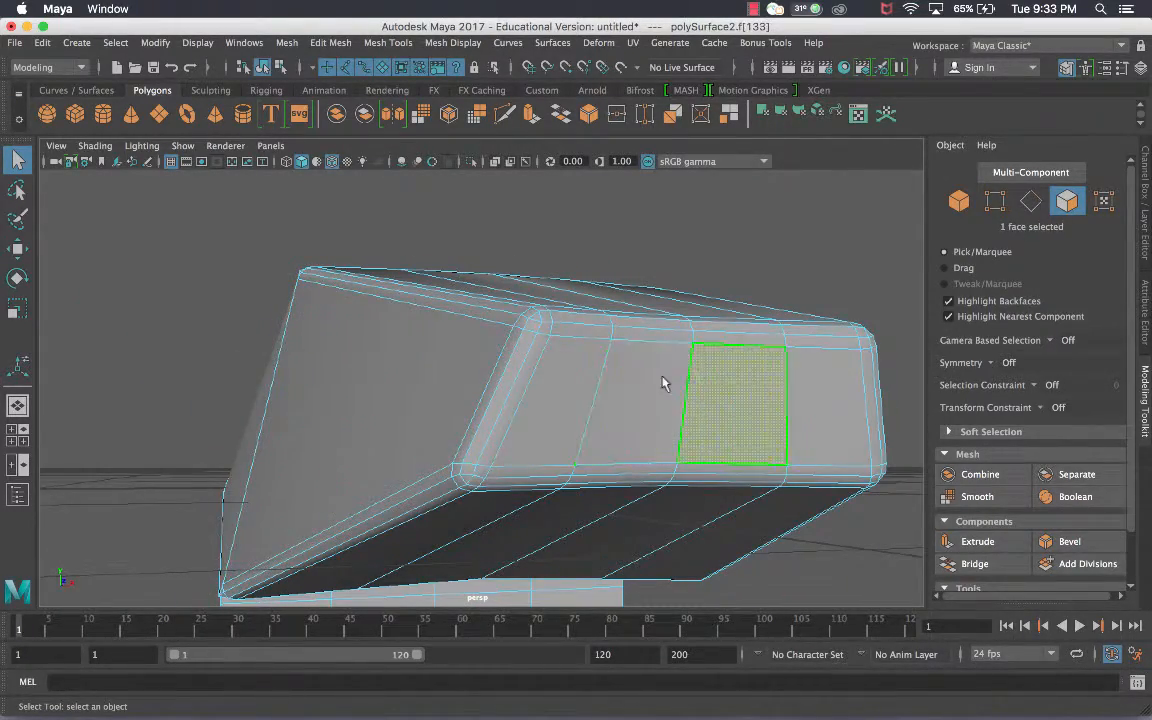
scroll(506, 373, up, 8)
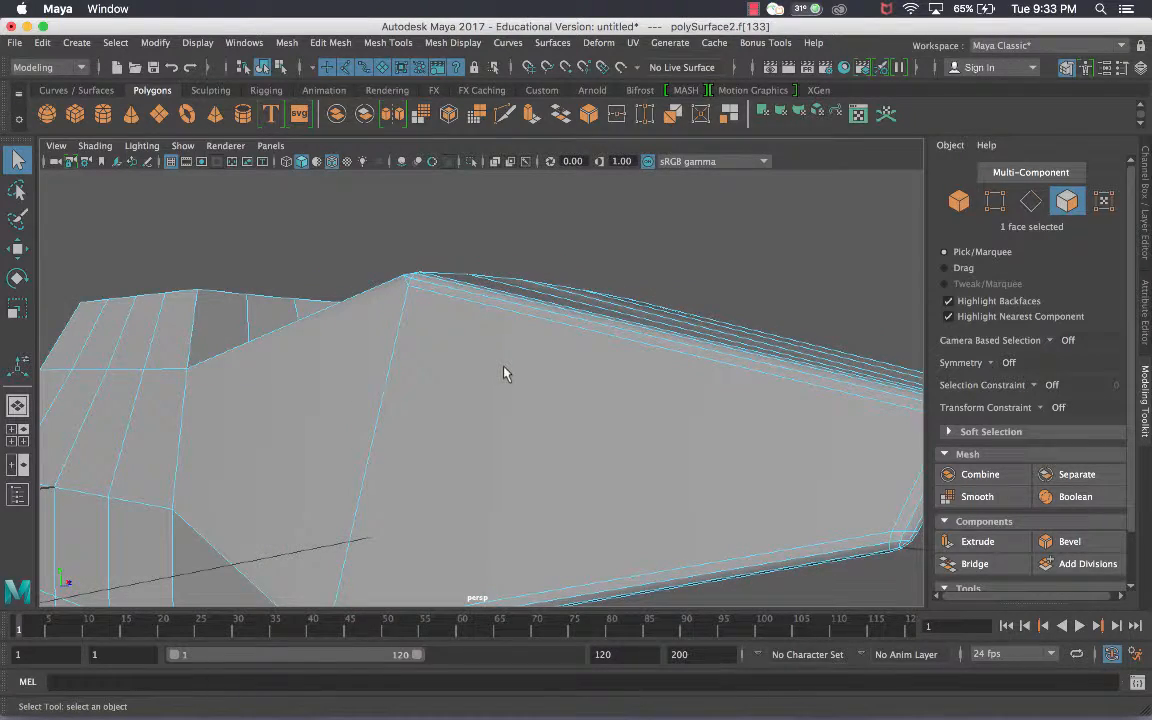
scroll(505, 373, down, 8)
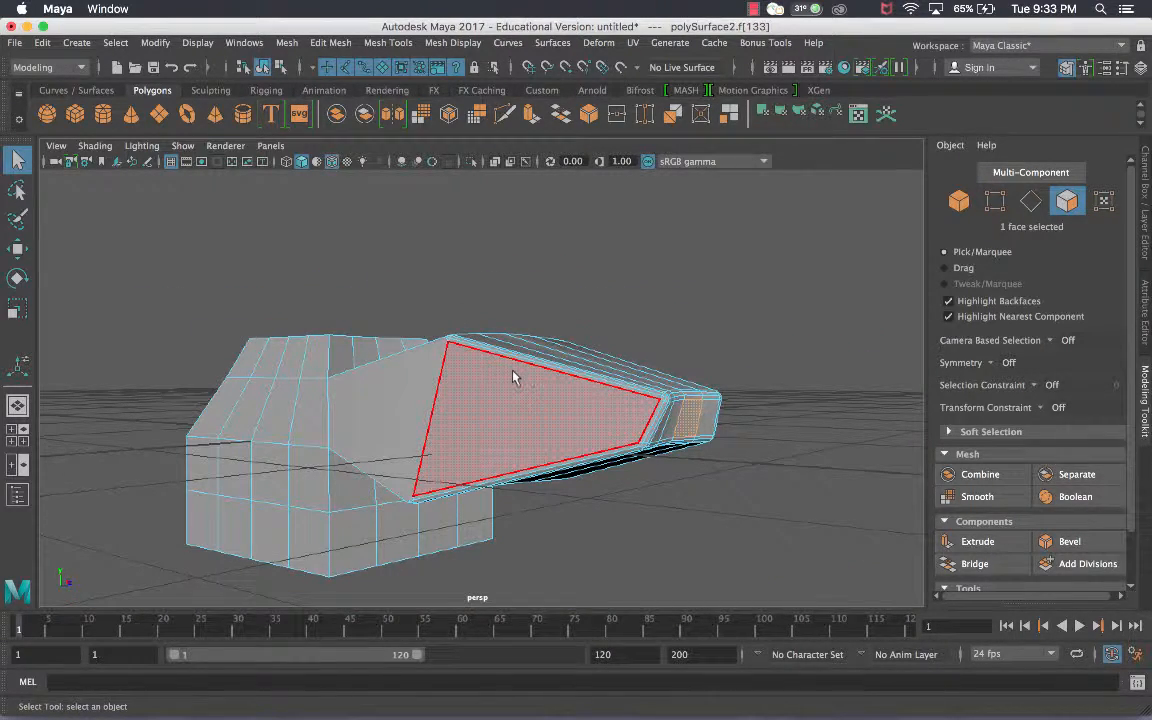
- Undo the face and vertex selections together with the 14-edge bevel
key(super+z)
key(super+z)
key(super+z)
key(super+z)
key(super+z)
key(super+z)
key(super+z)
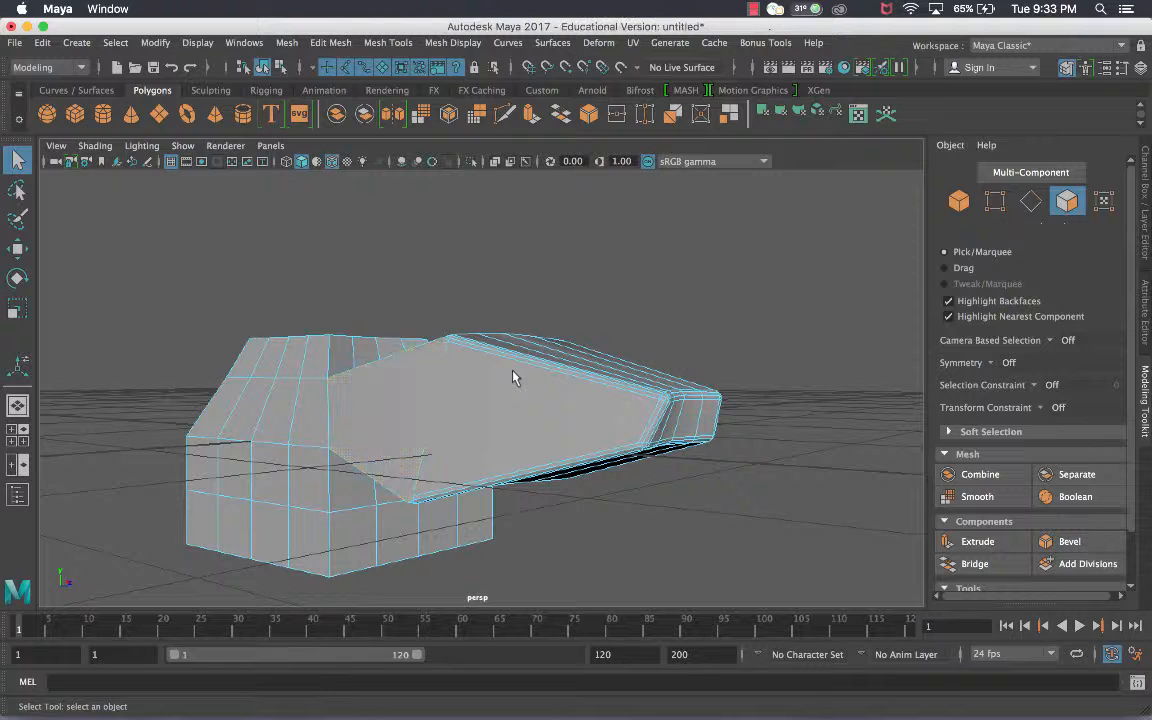
key(super+z)
key(super+z)
key(super+z)
key(super+z)
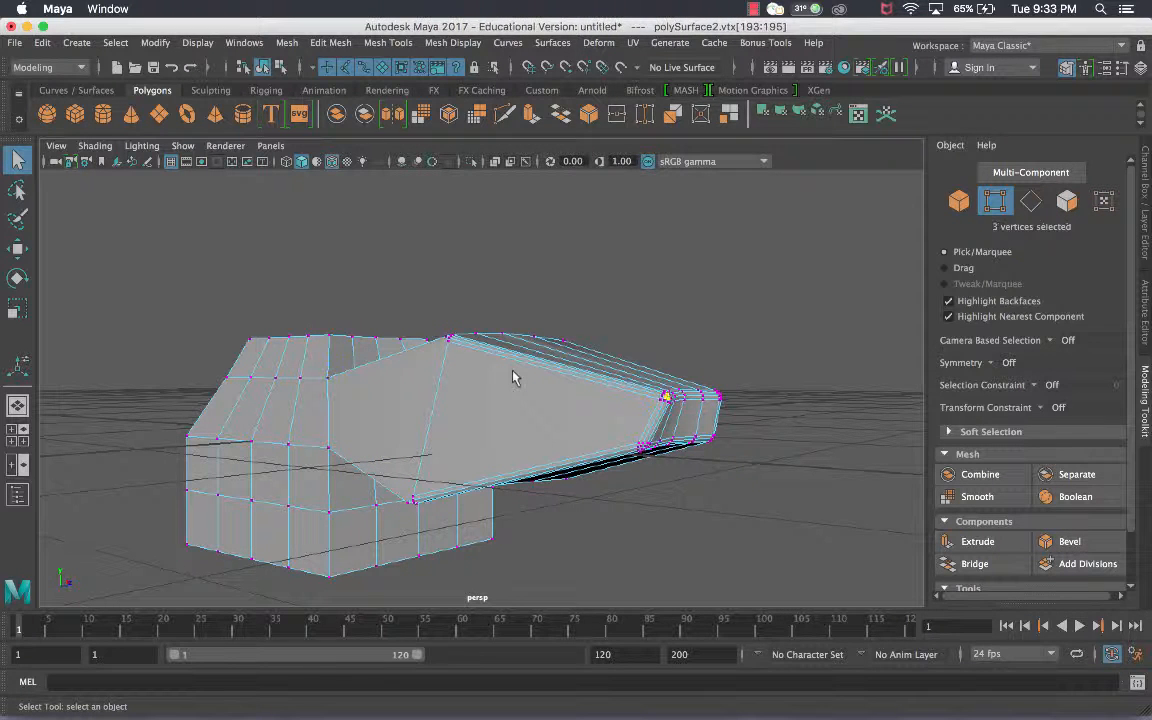
key(super+z)
key(super+z)
key(super+z)
key(super+z)
key(super+z)
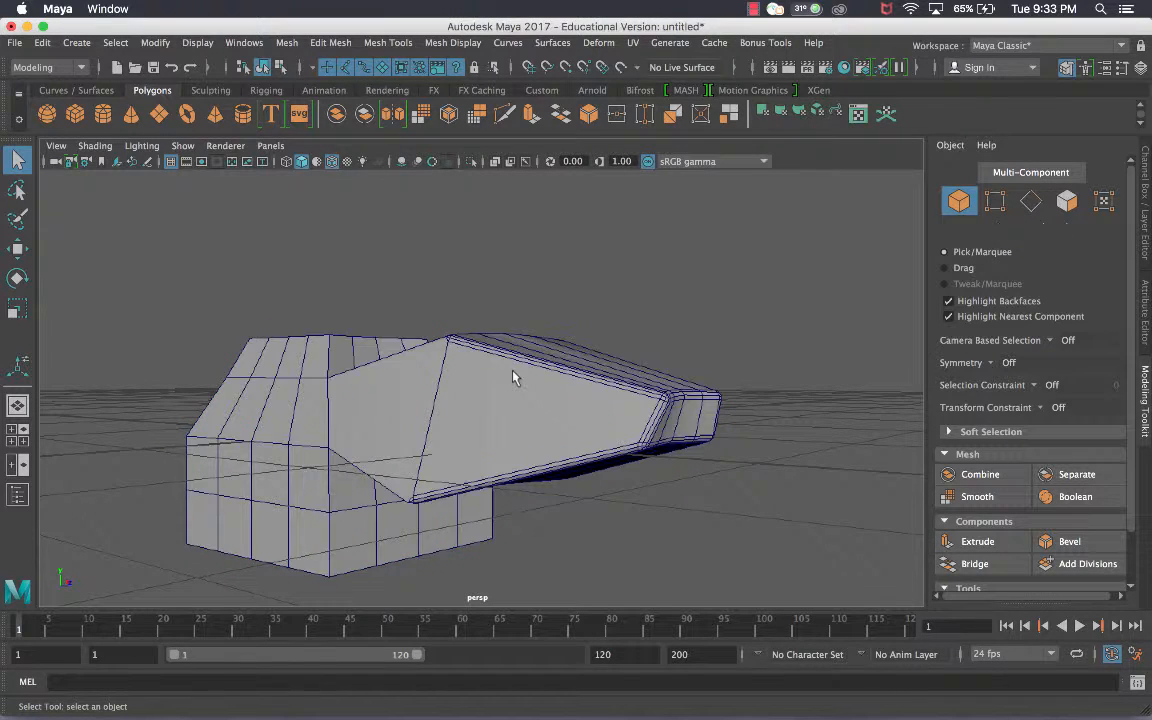
key(super+z)
key(super+z)
key(super+z)
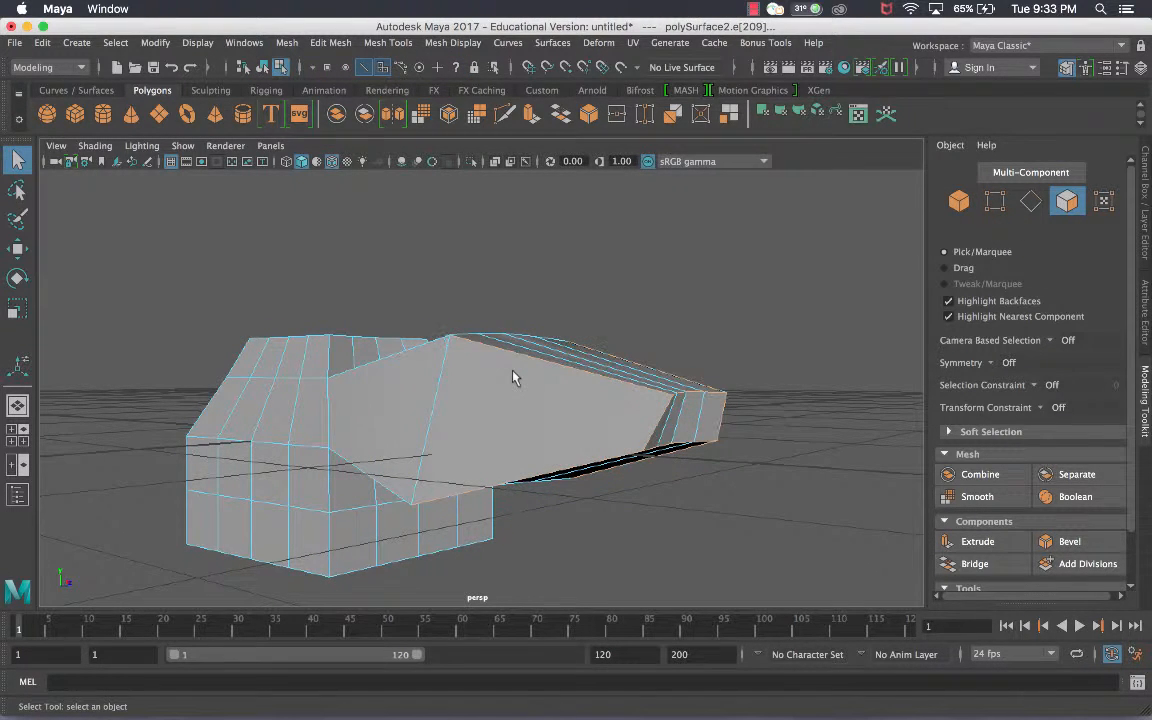
- Return to object mode and select the whole mesh
right_drag(519, 262, 619, 245)
click(610, 375)
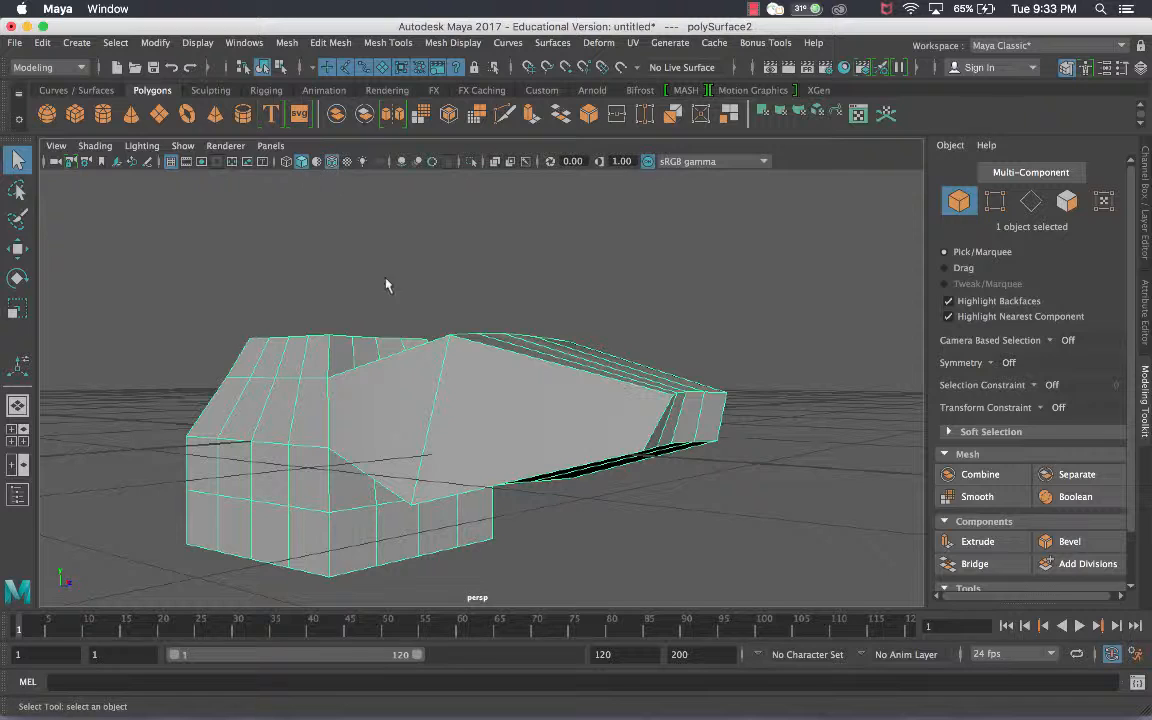
click(665, 328)
click(665, 401)
scroll(998, 483, down, 2)
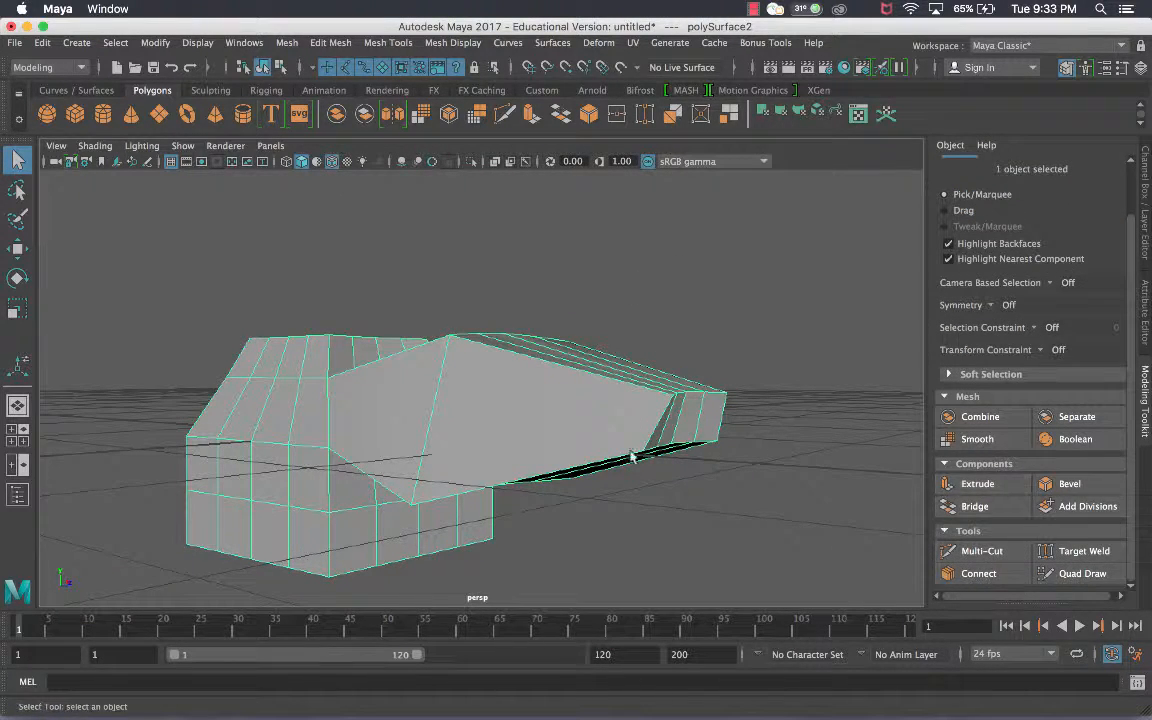
- Delete the second face from the large side face on the extrusion's front end
alt+drag(450, 410, 418, 431)
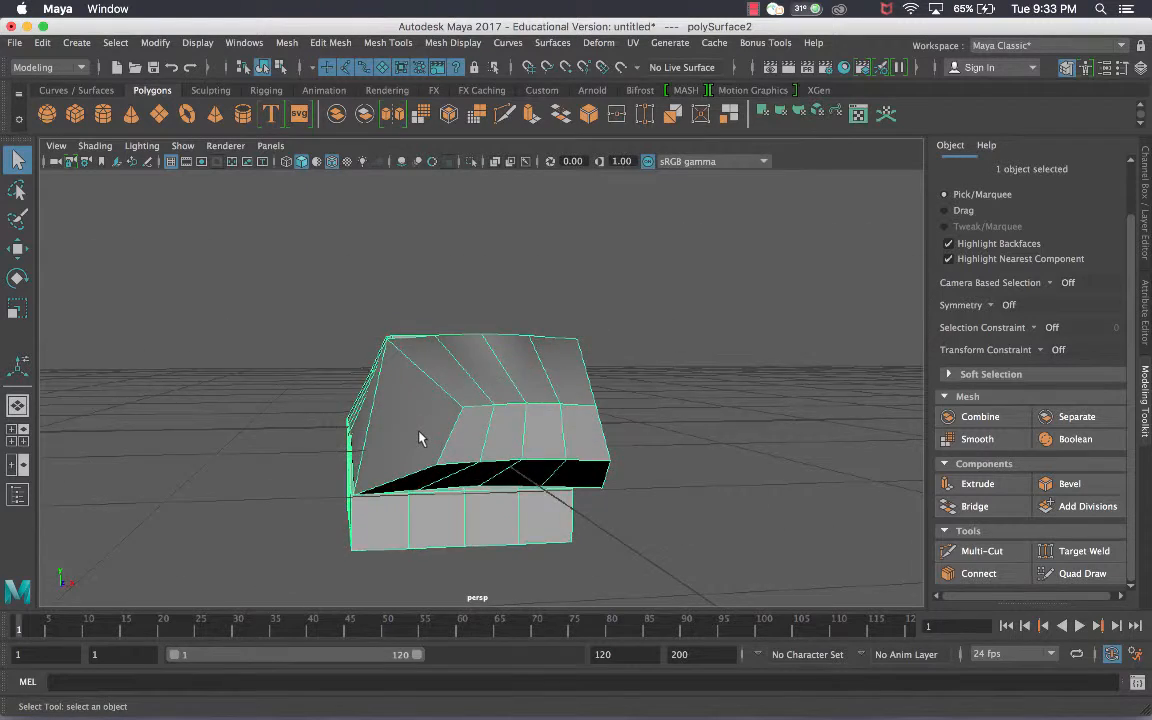
alt+right_drag(418, 431, 527, 309)
click(525, 470)
key(Delete)
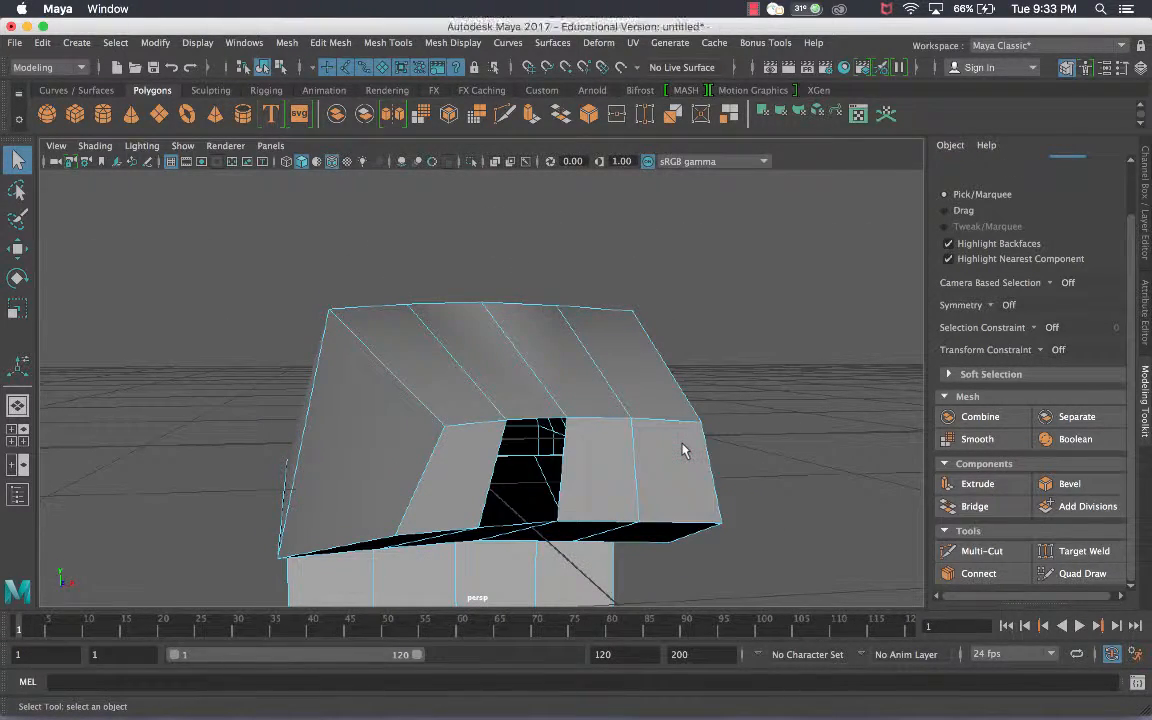
- Close the hole in the front end by bridging its upper and lower border edges
alt+drag(602, 452, 622, 345)
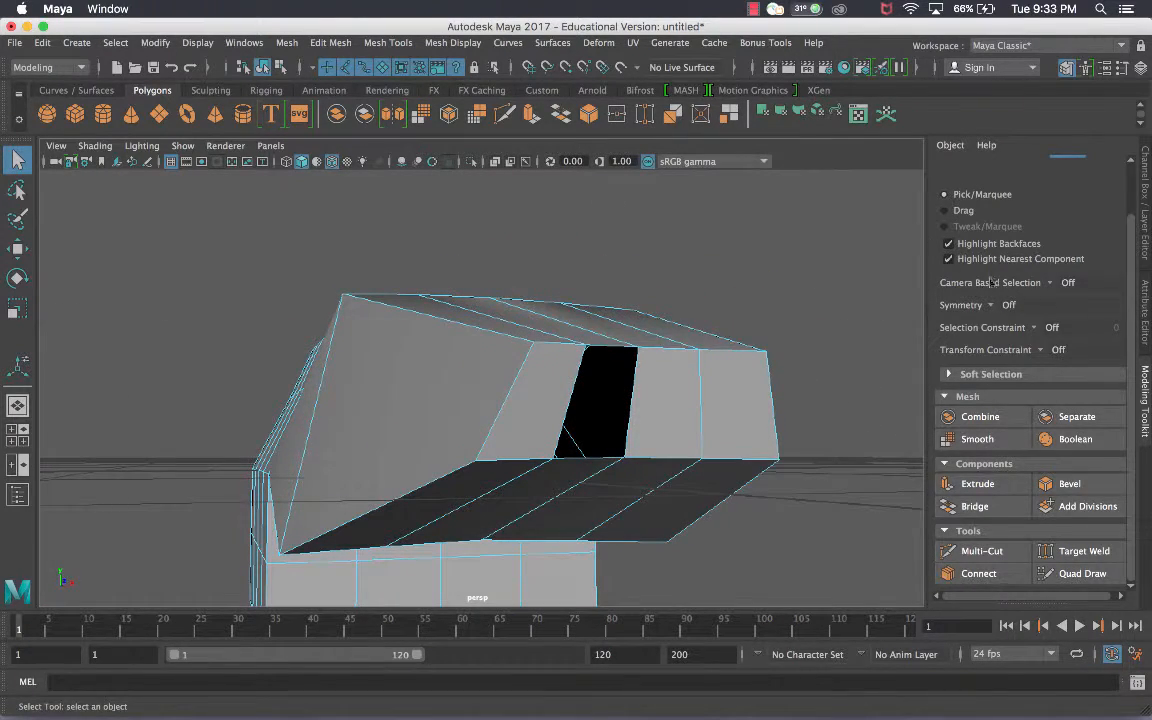
scroll(1004, 288, up, 3)
click(1031, 201)
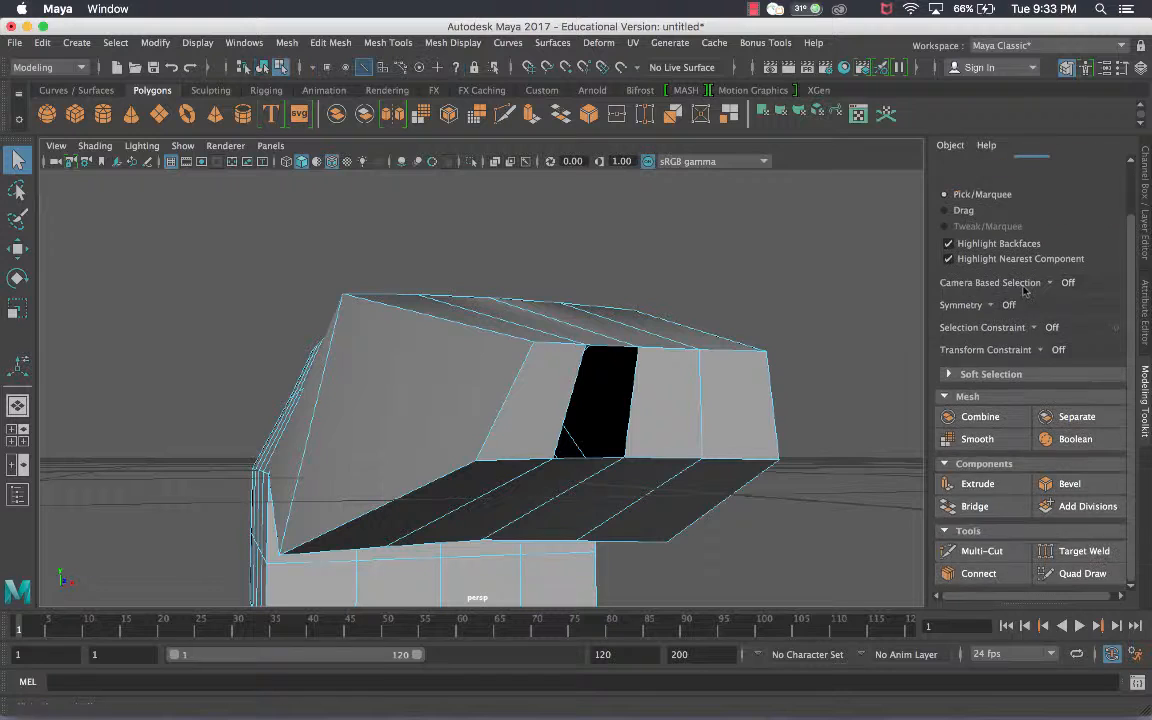
click(603, 445)
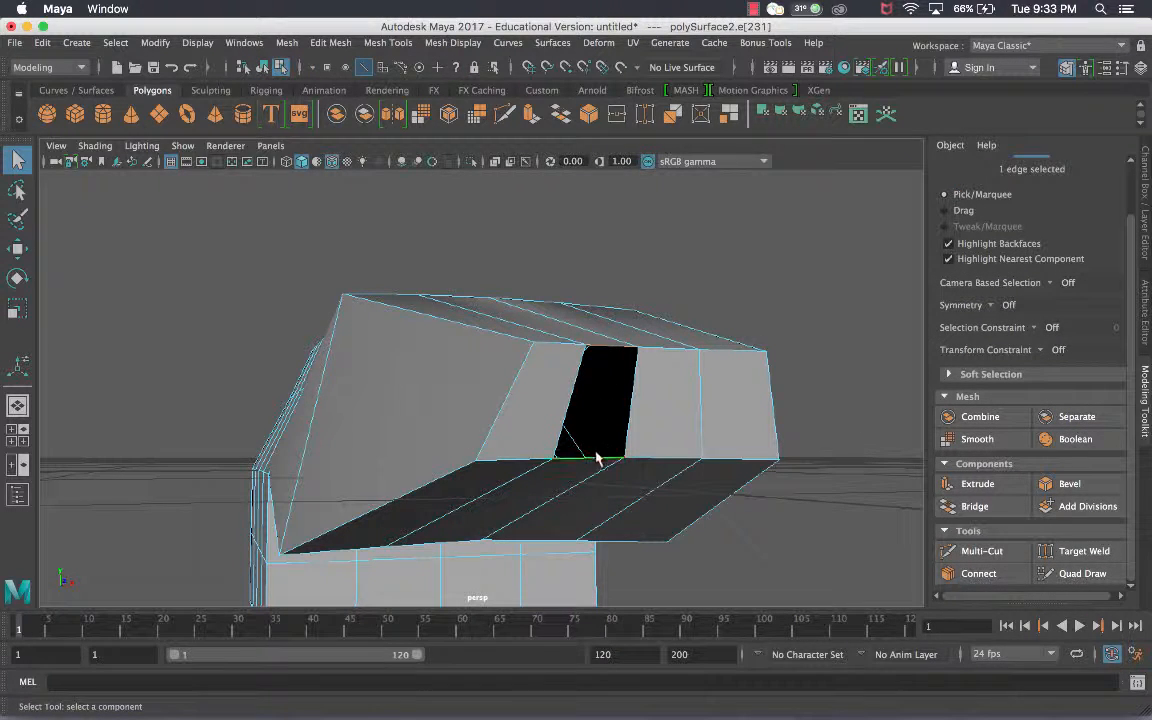
shift+click(612, 347)
alt+drag(630, 371, 616, 376)
scroll(616, 377, up, 3)
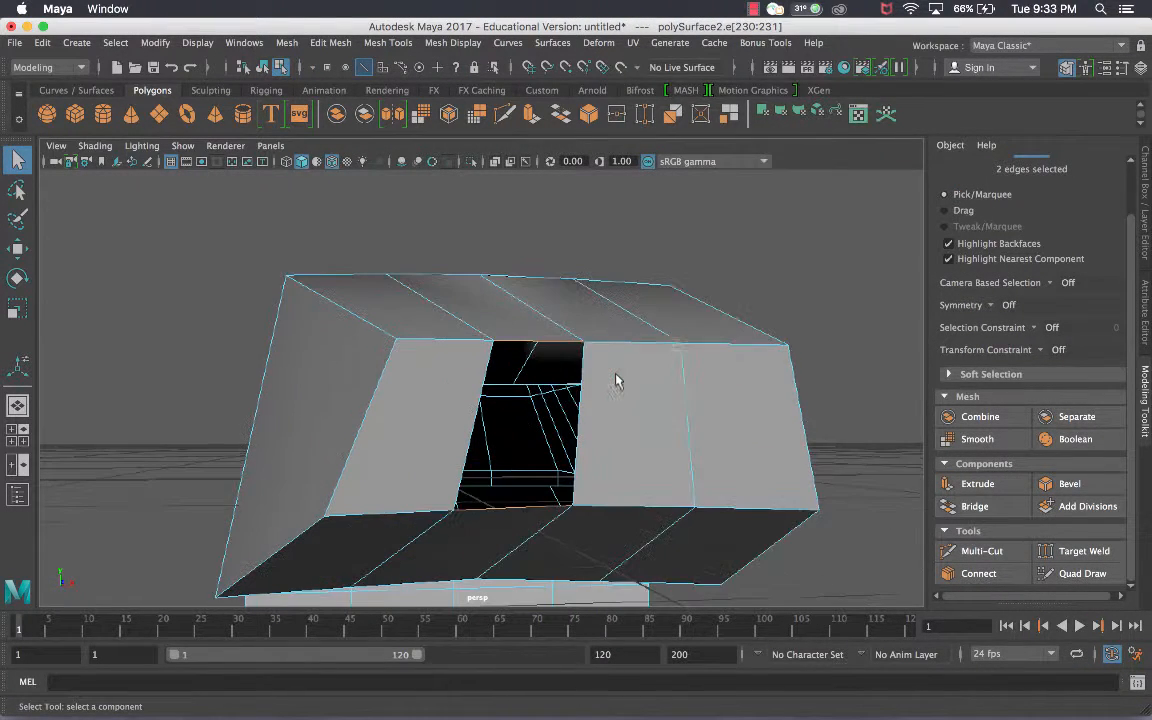
click(975, 507)
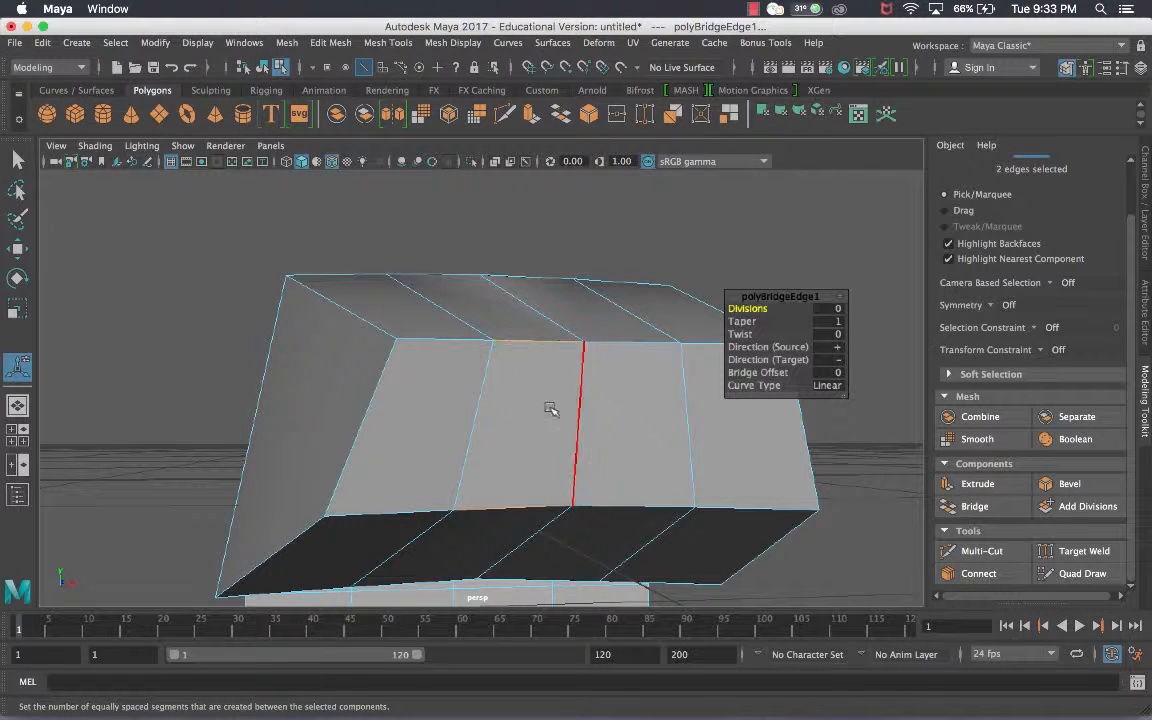
key(q)
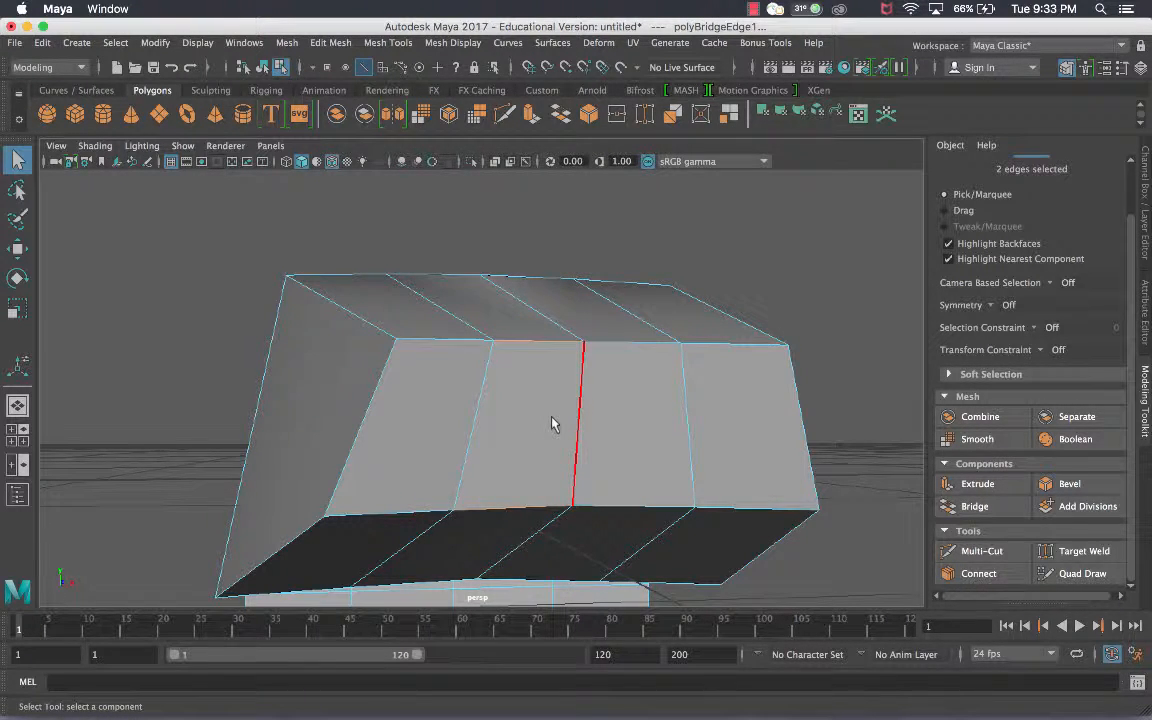
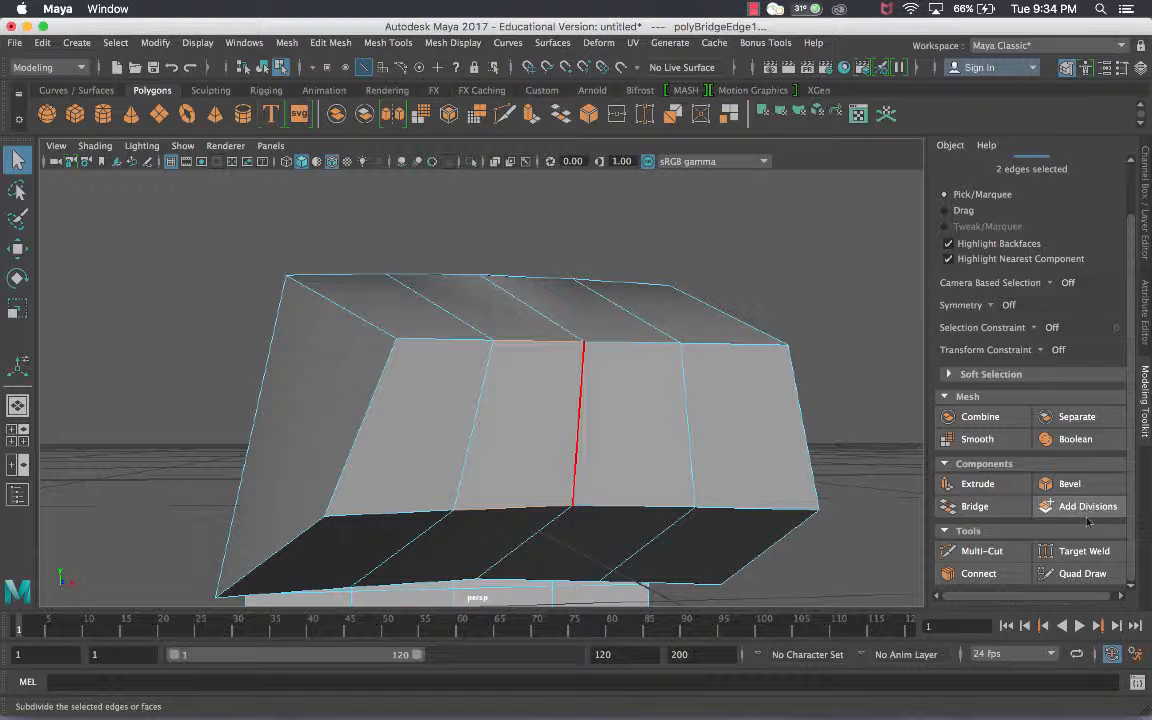
- Try Add Divisions on the two bridged edges, undo it, and return to object mode
click(1055, 510)
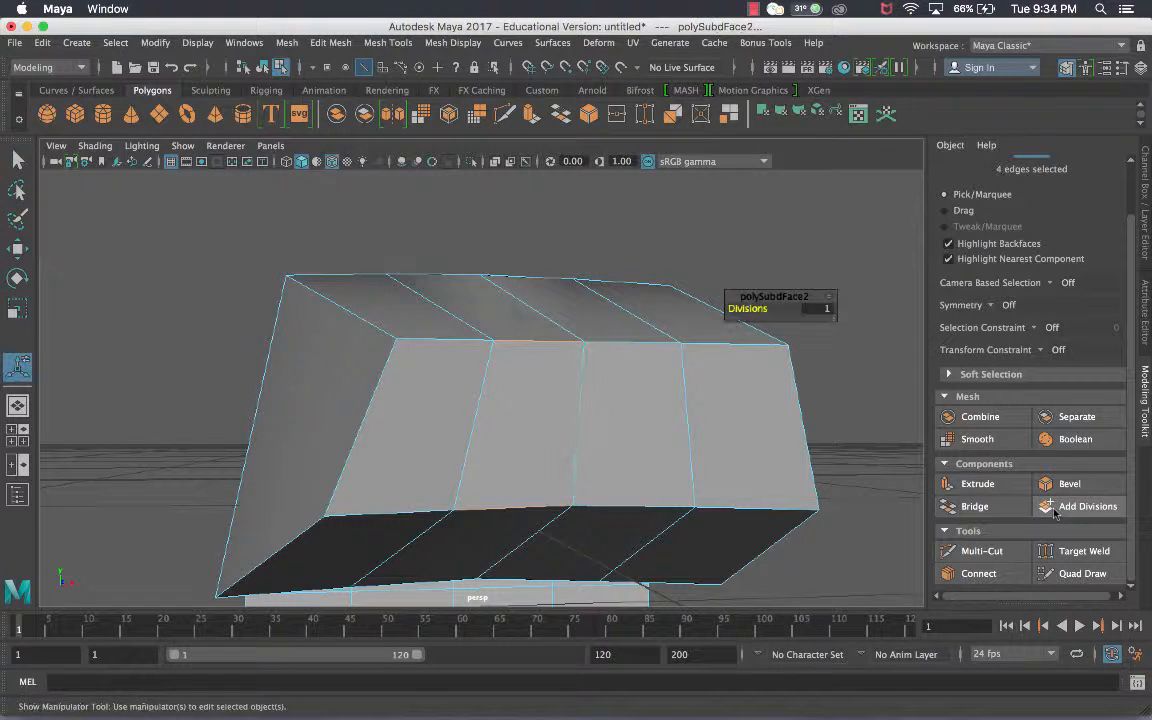
key(super+z)
right_drag(436, 368, 499, 311)
- Subdivide the whole mesh three times with Add Divisions at 1 division each and inspect the density from several angles
click(1106, 508)
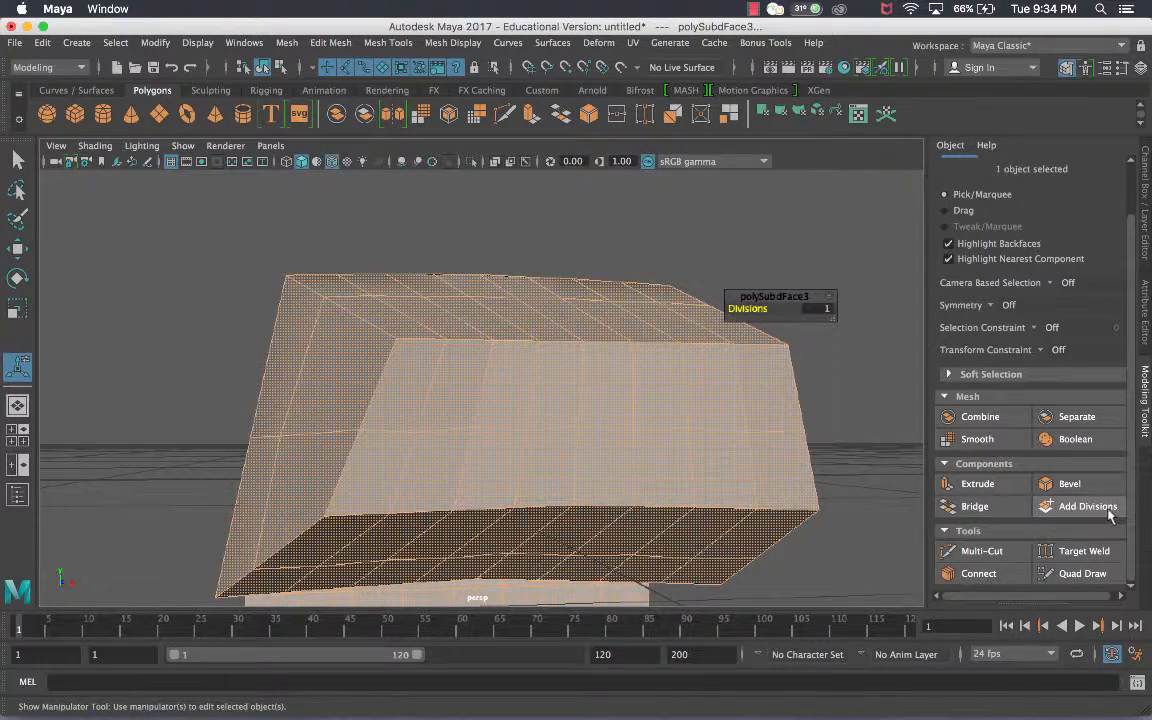
click(1106, 508)
click(1106, 508)
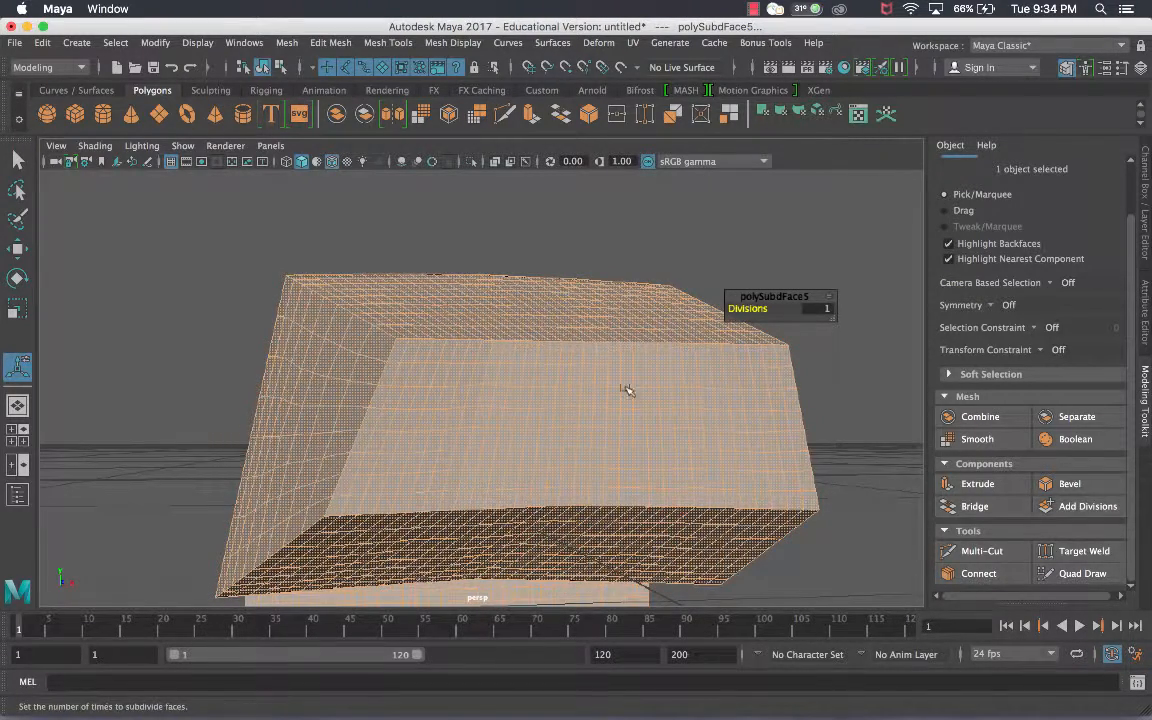
alt+drag(625, 391, 654, 391)
scroll(660, 391, down, 10)
scroll(663, 388, up, 5)
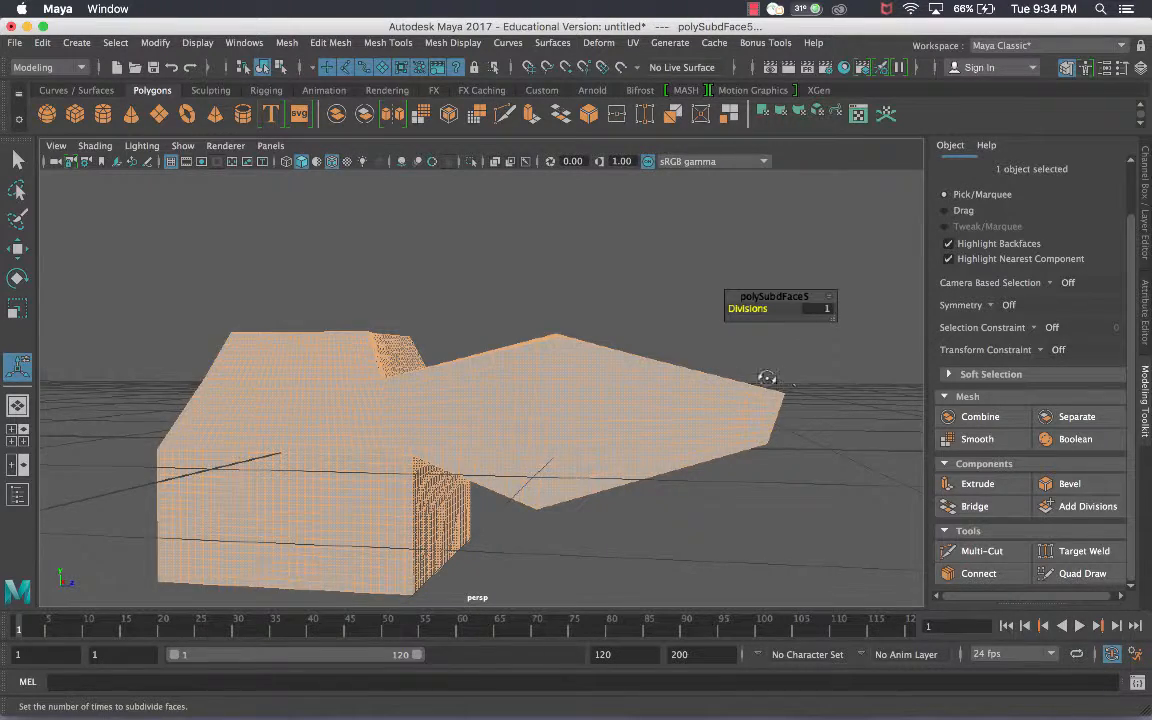
alt+drag(766, 378, 650, 360)
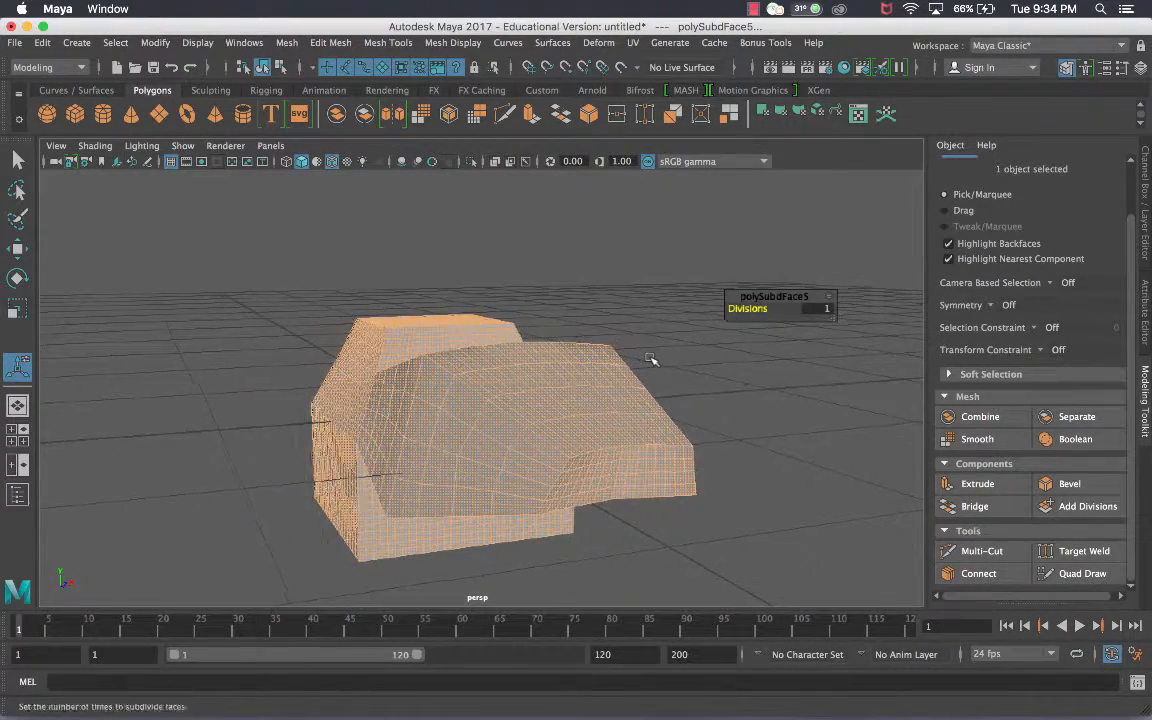
- Undo the three whole-mesh subdivisions
key(super+z)
key(super+z)
key(super+z)
key(super+z)
key(super+z)
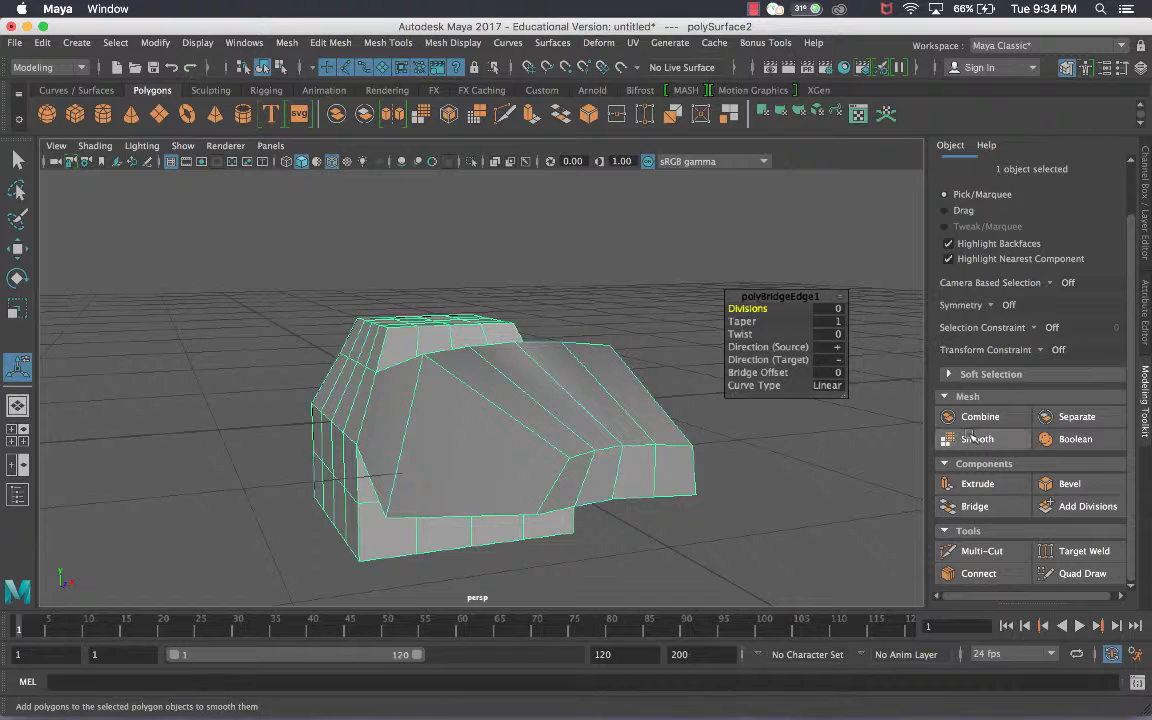
- Try Smooth and a single Add Divisions on the whole mesh for comparison, undoing each one
click(973, 440)
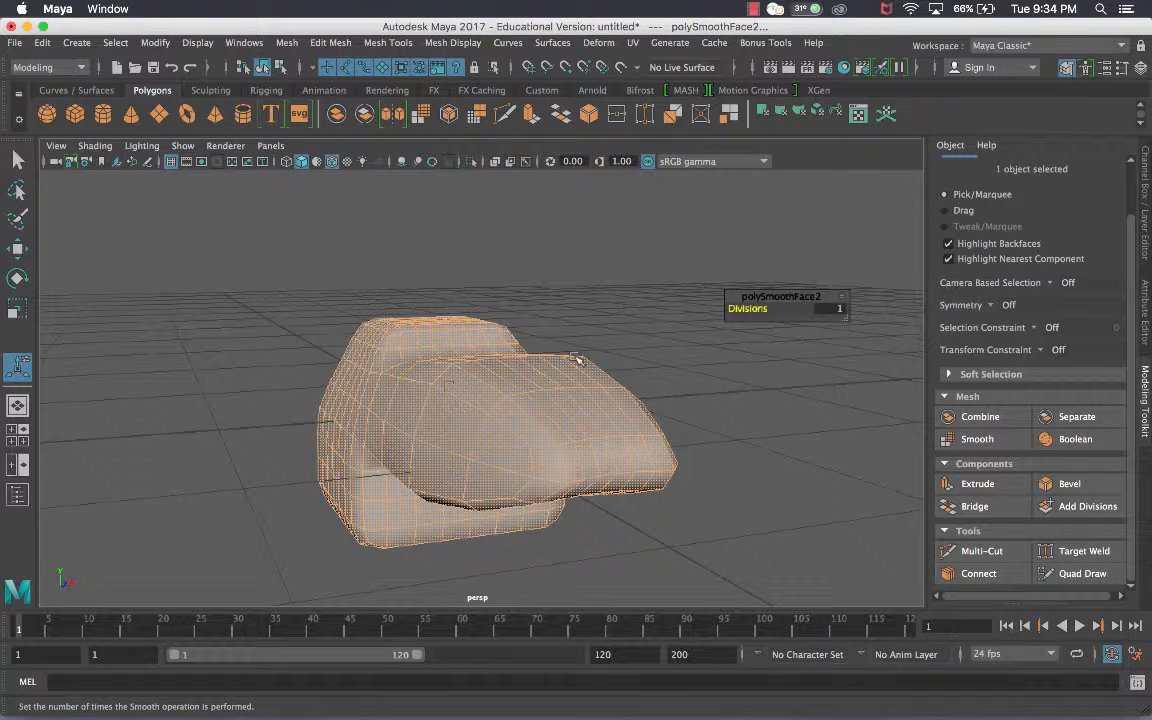
key(super+z)
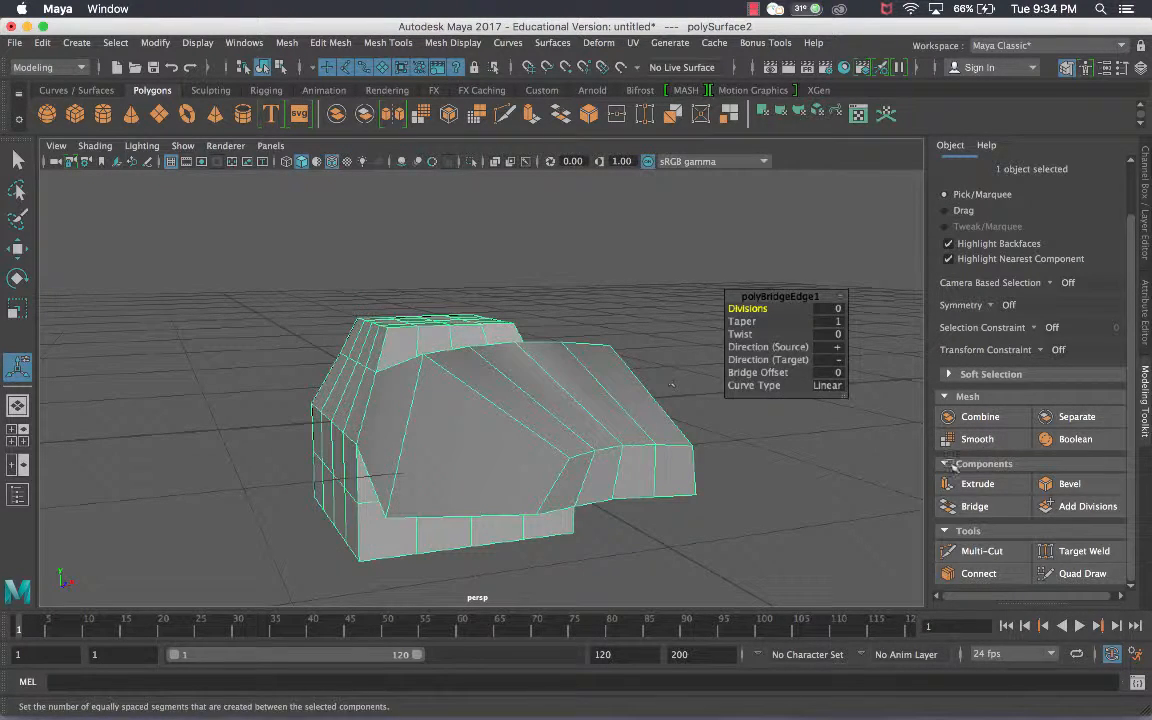
click(1055, 509)
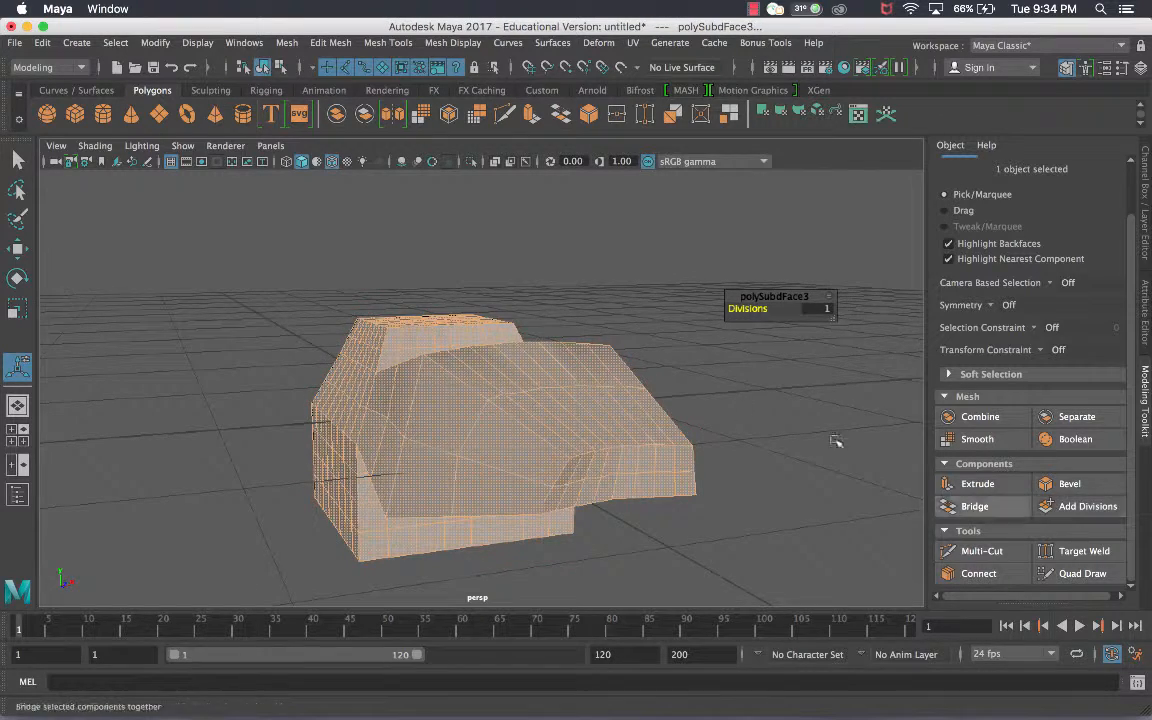
alt+drag(830, 442, 632, 393)
key(super+z)
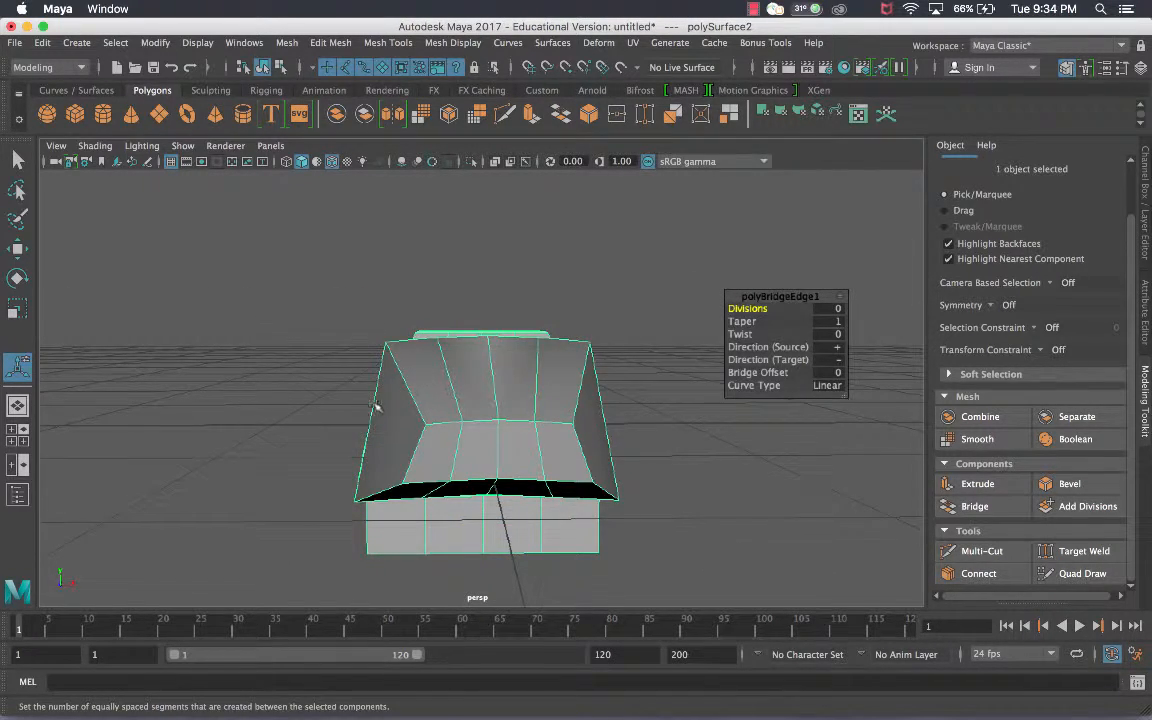
alt+drag(377, 407, 700, 345)
alt+drag(574, 352, 765, 383)
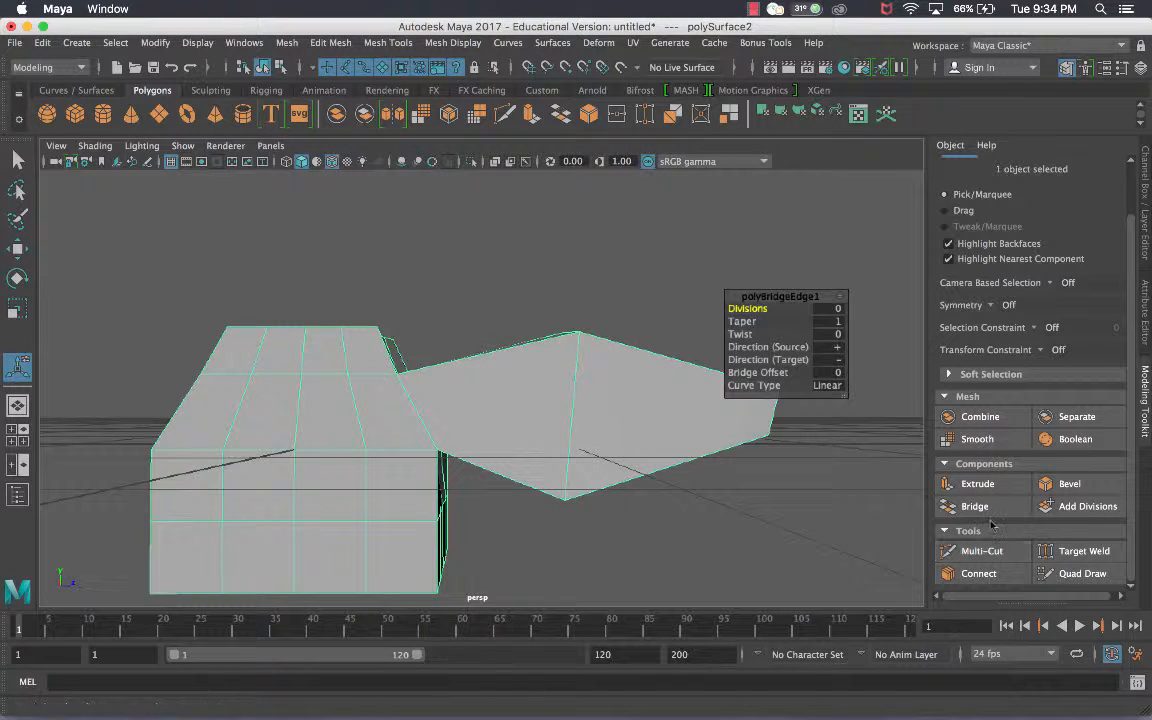
alt+drag(770, 488, 612, 483)
scroll(612, 483, up, 6)
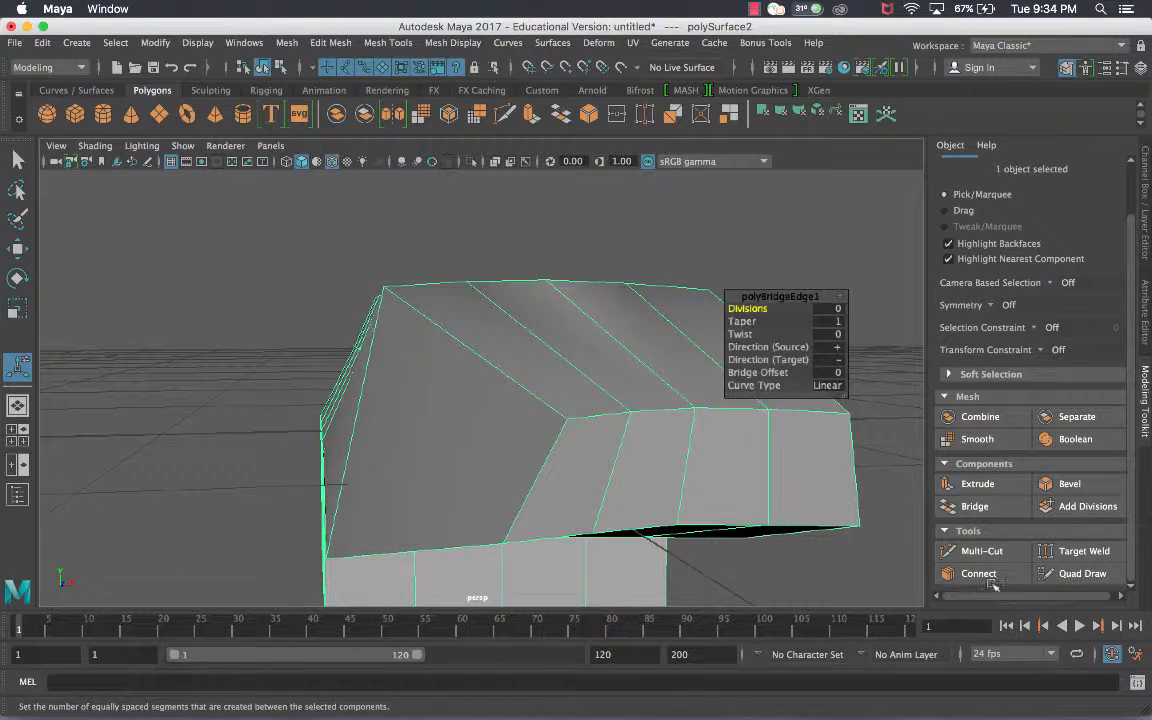
click(981, 556)
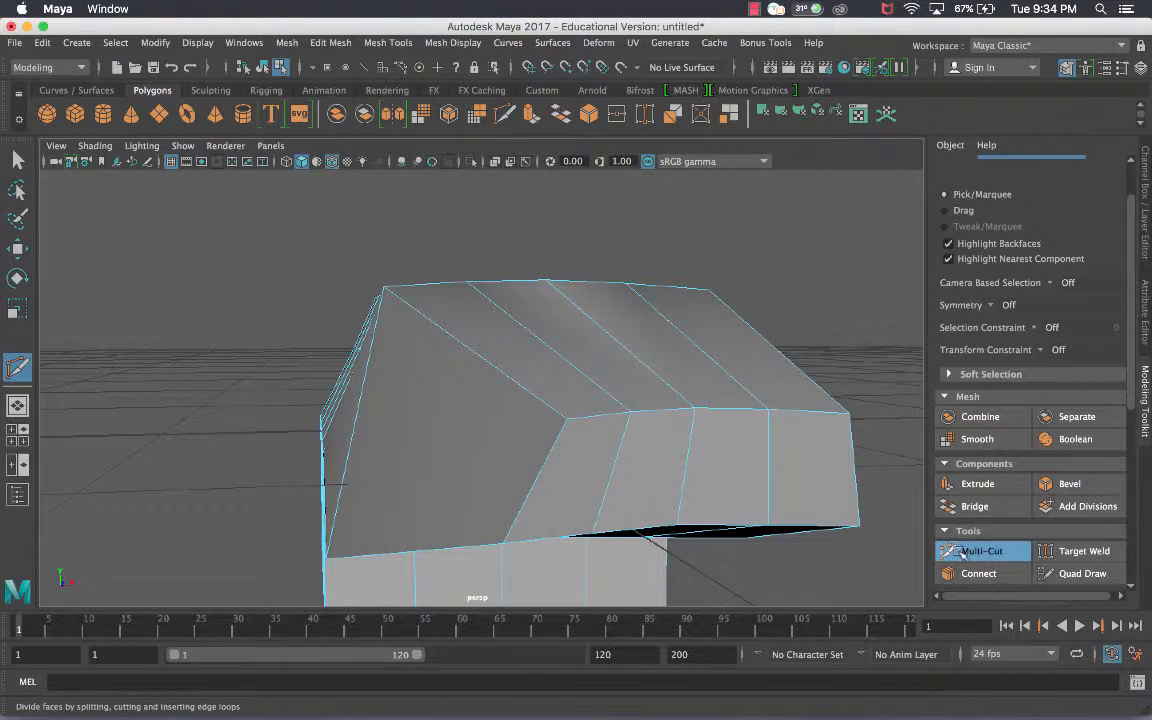
key(q)
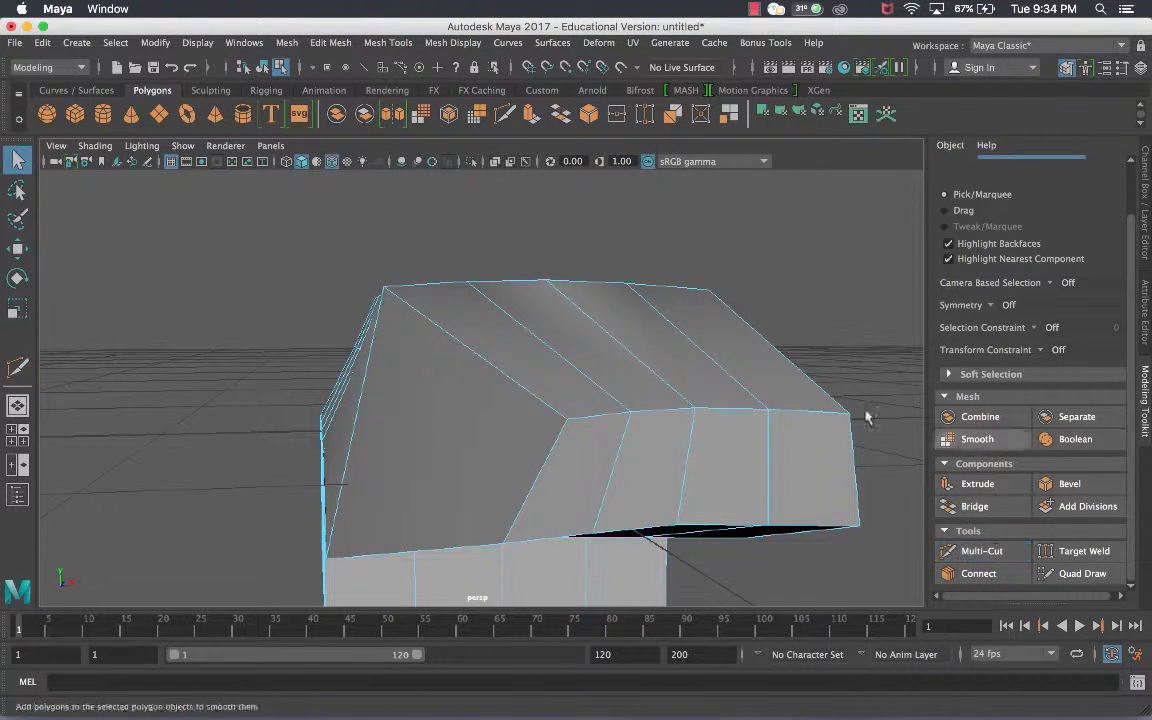
click(505, 345)
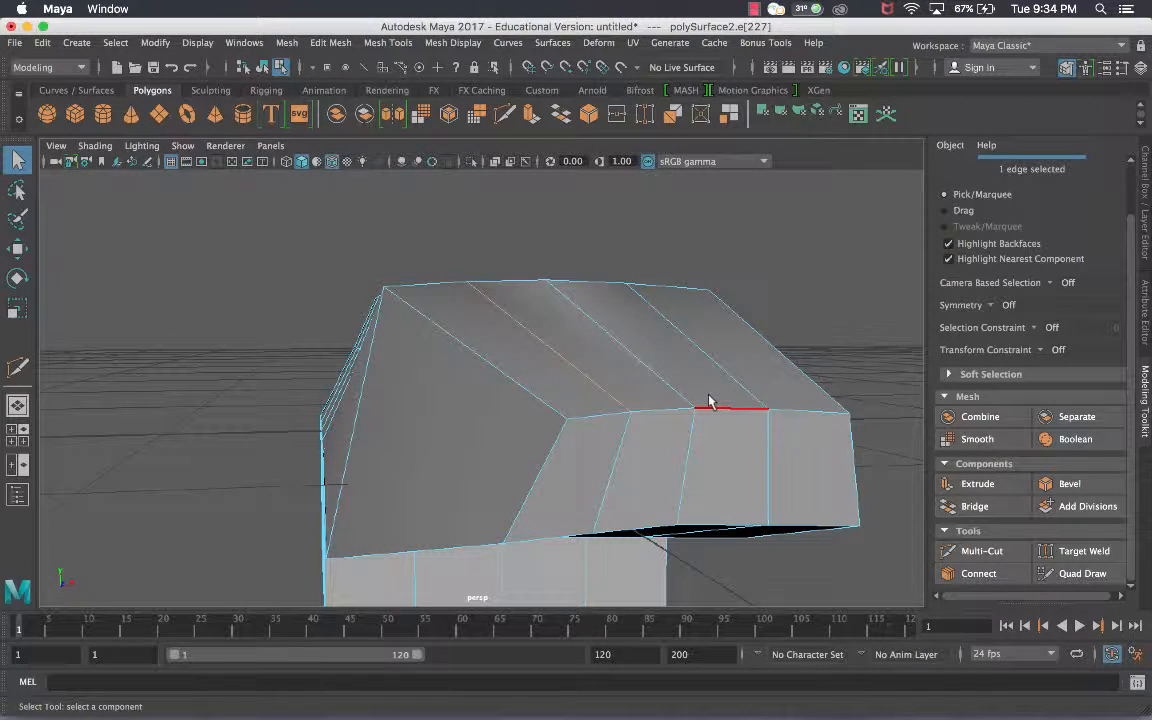
- In vertex mode, Multi-Cut from the extrusion's rear upper corner diagonally to the top face's front edge and on to the adjacent vertical front edge
scroll(1065, 410, up, 3)
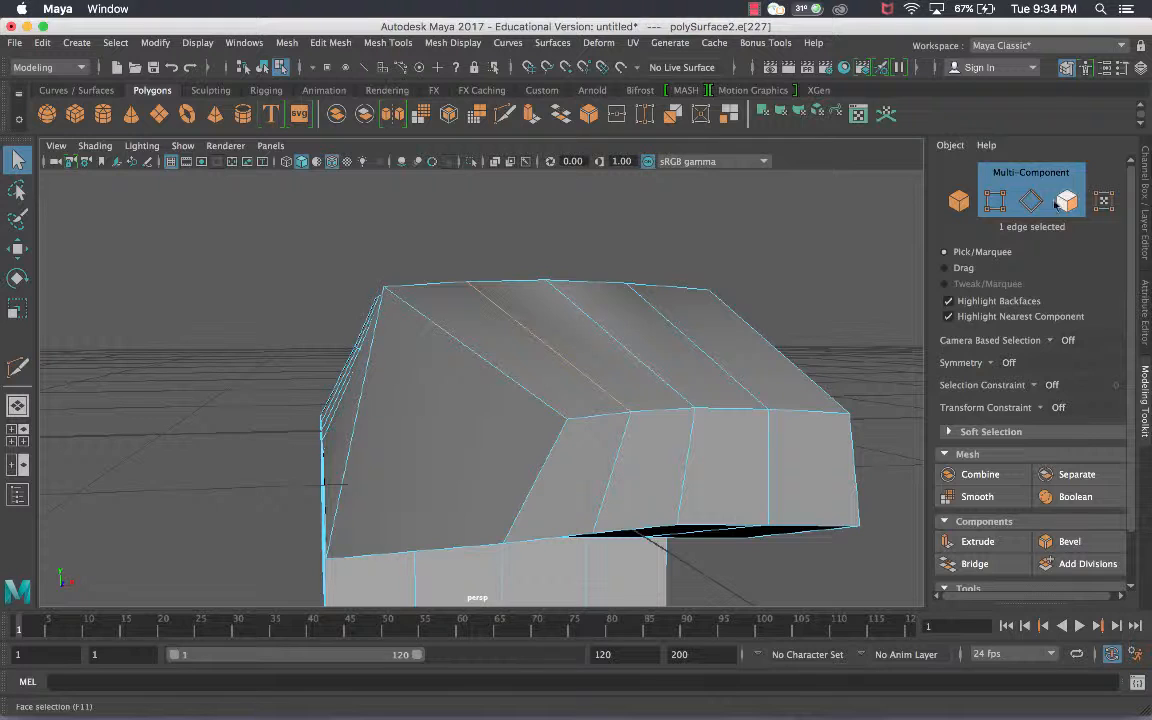
click(1001, 205)
scroll(1002, 530, down, 3)
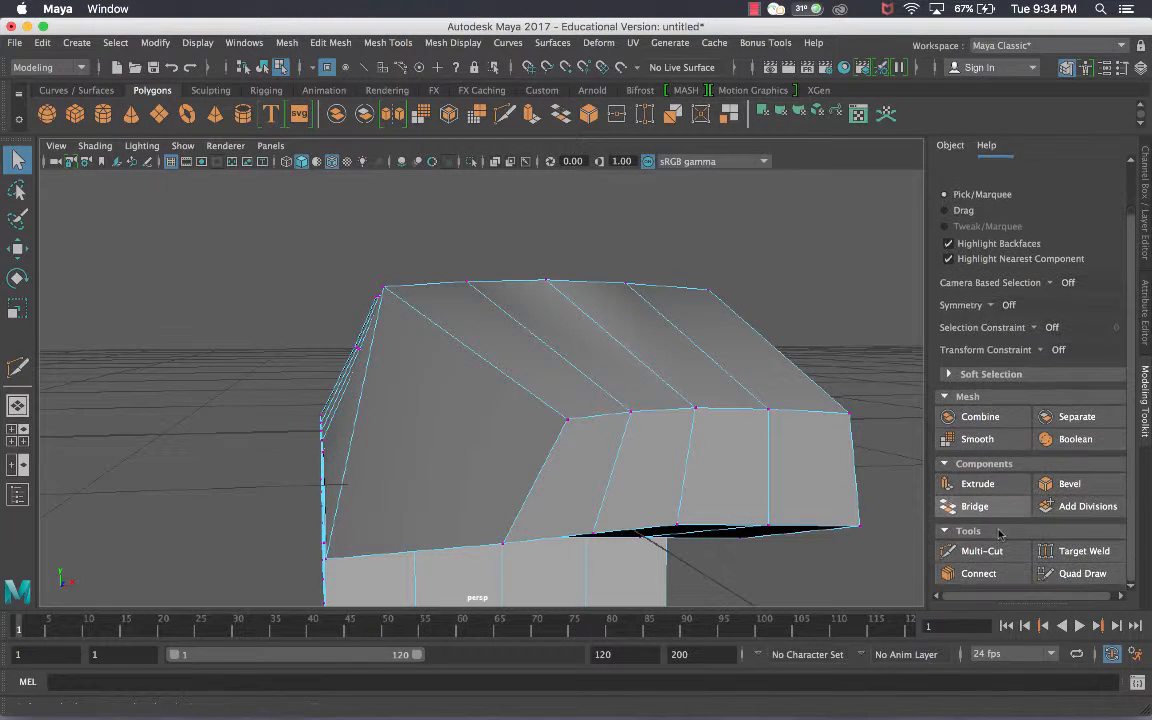
click(982, 551)
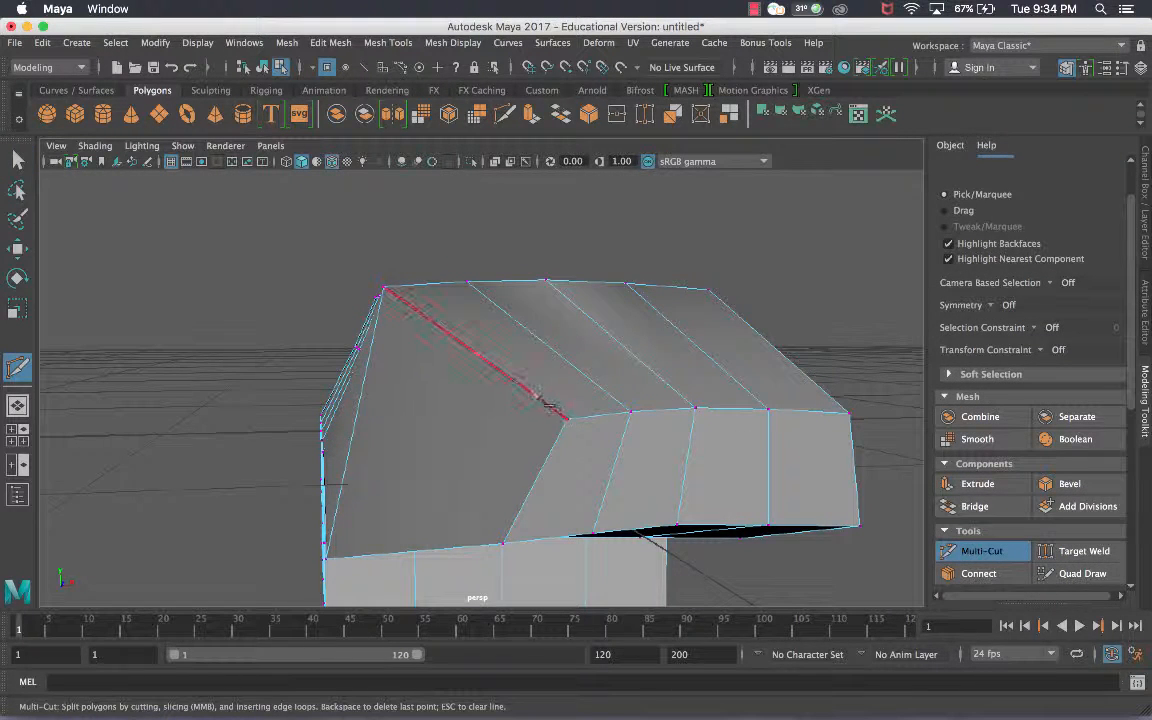
alt+drag(578, 430, 468, 386)
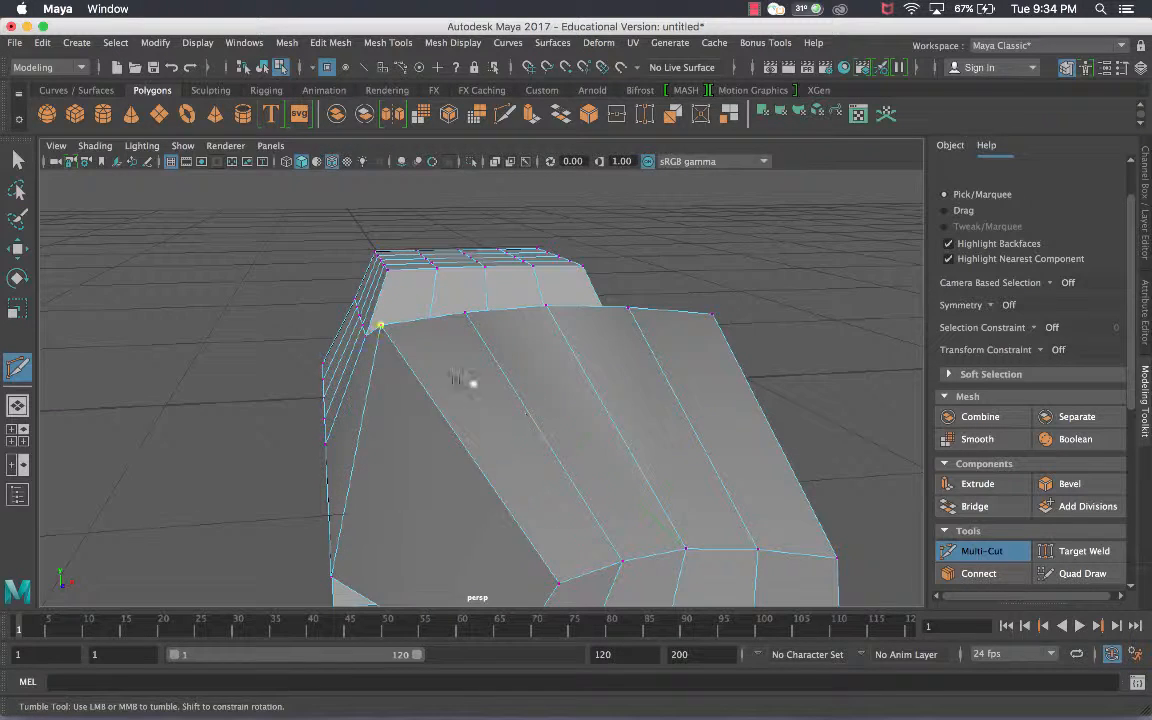
click(382, 328)
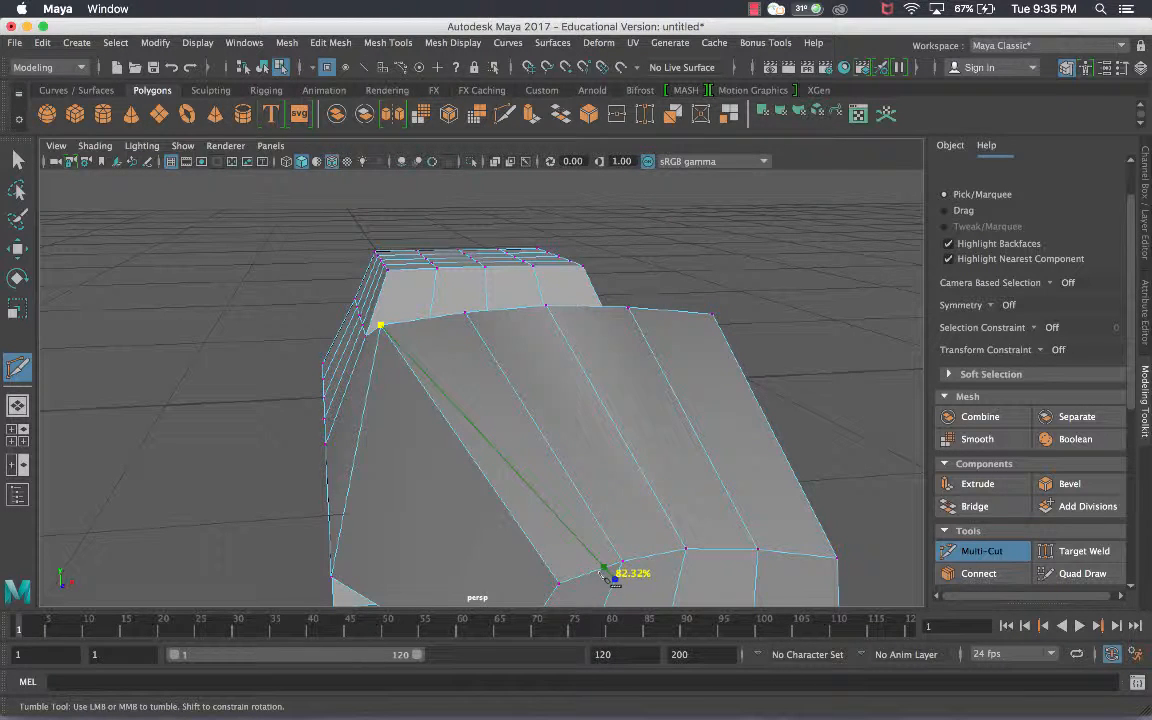
click(596, 572)
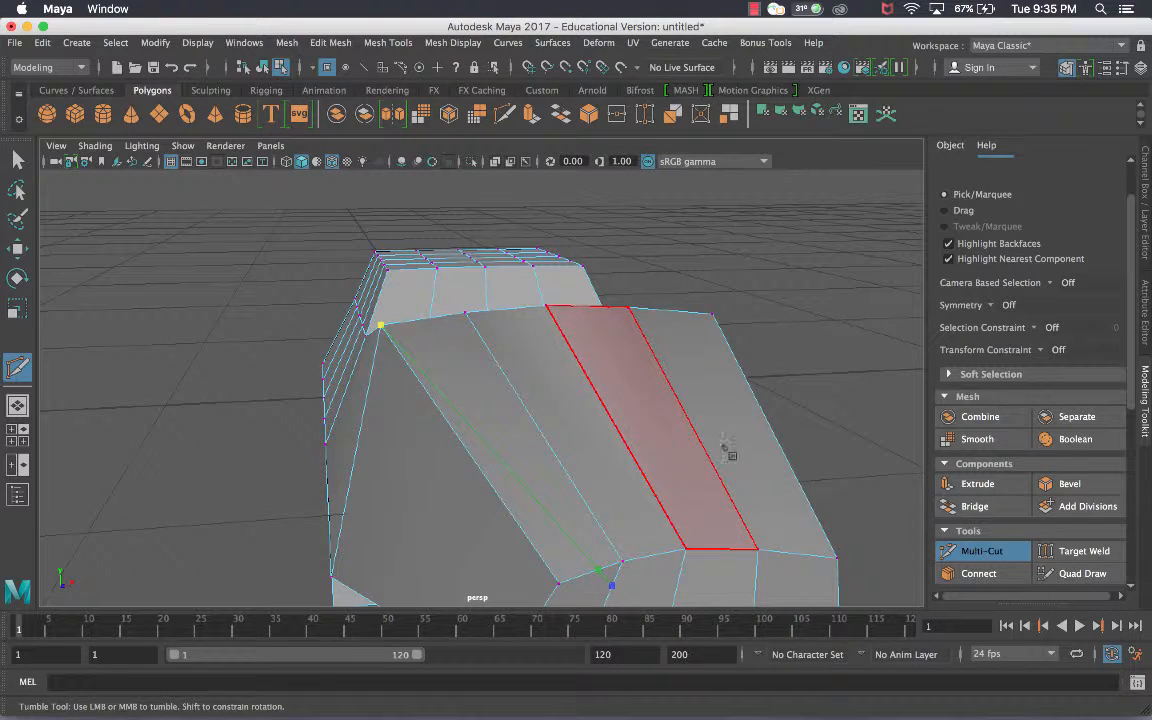
key(Return)
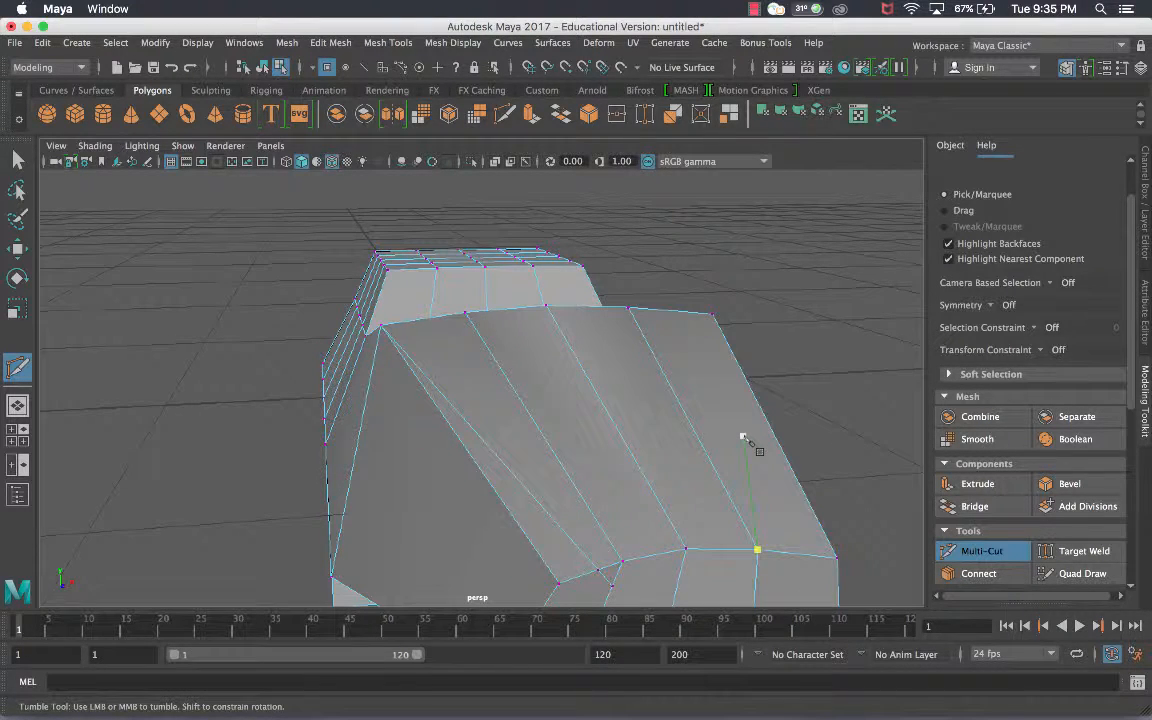
- Multi-Cut a zigzag line across the extrusion's sloped upper surface, crossing each lengthwise strip from one side edge to the other
alt+middle_drag(564, 457, 567, 404)
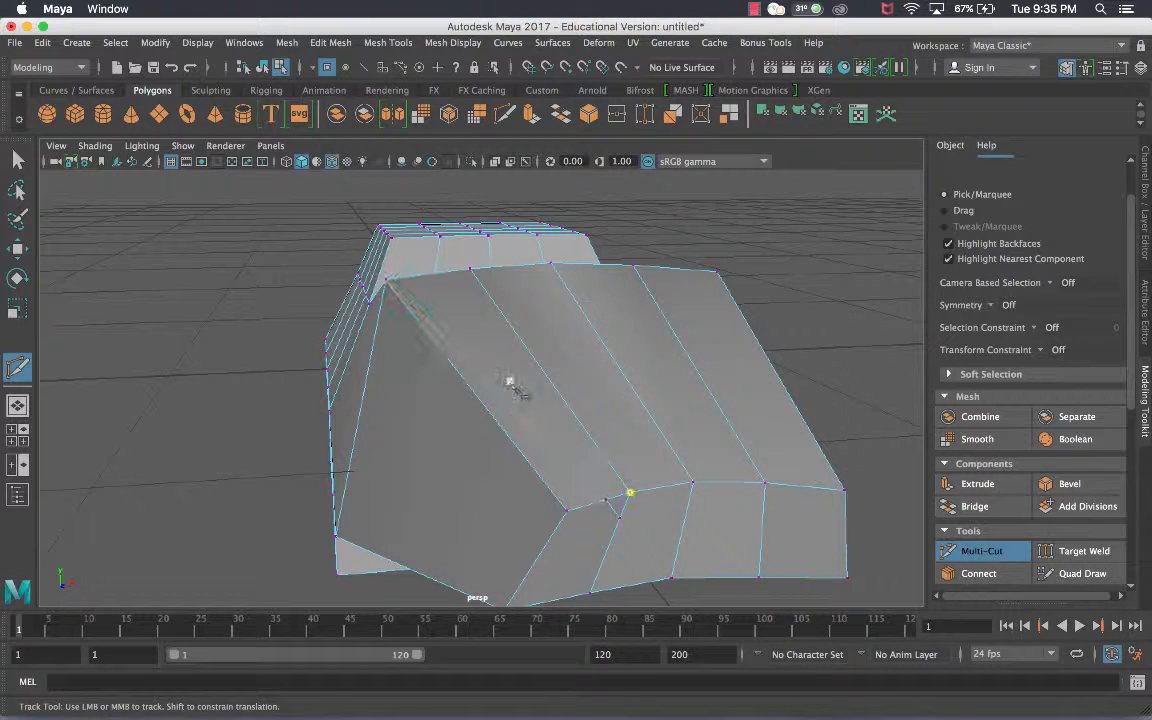
click(500, 394)
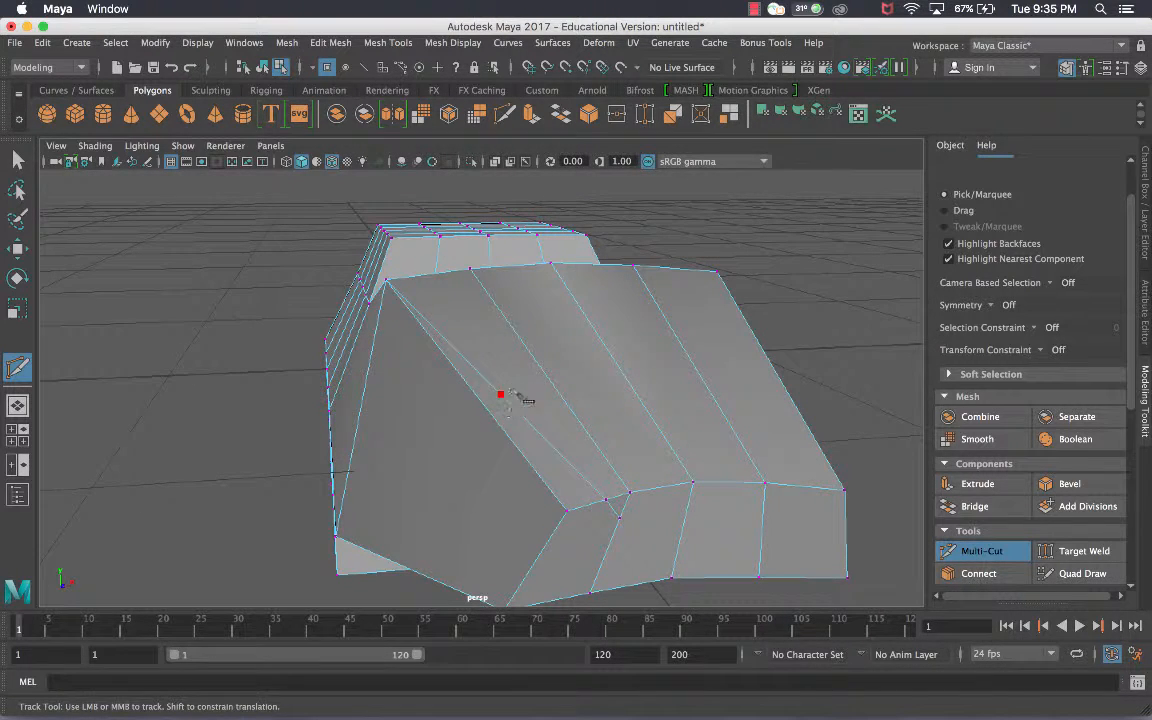
click(517, 335)
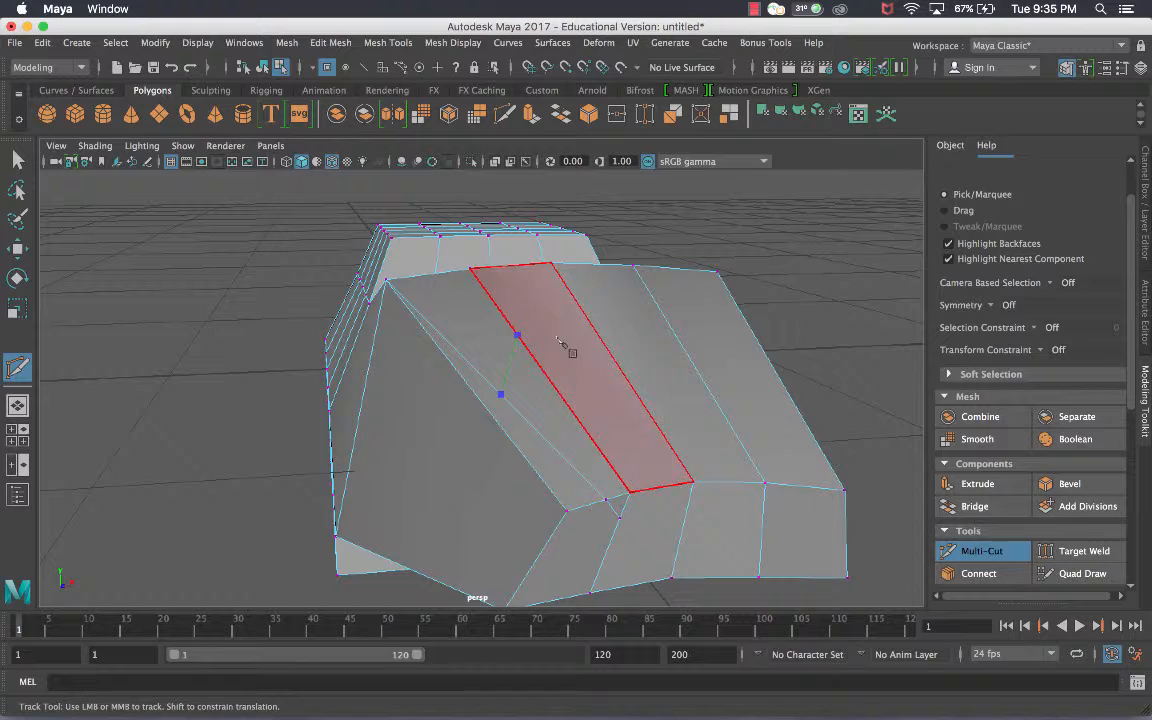
click(610, 353)
click(660, 311)
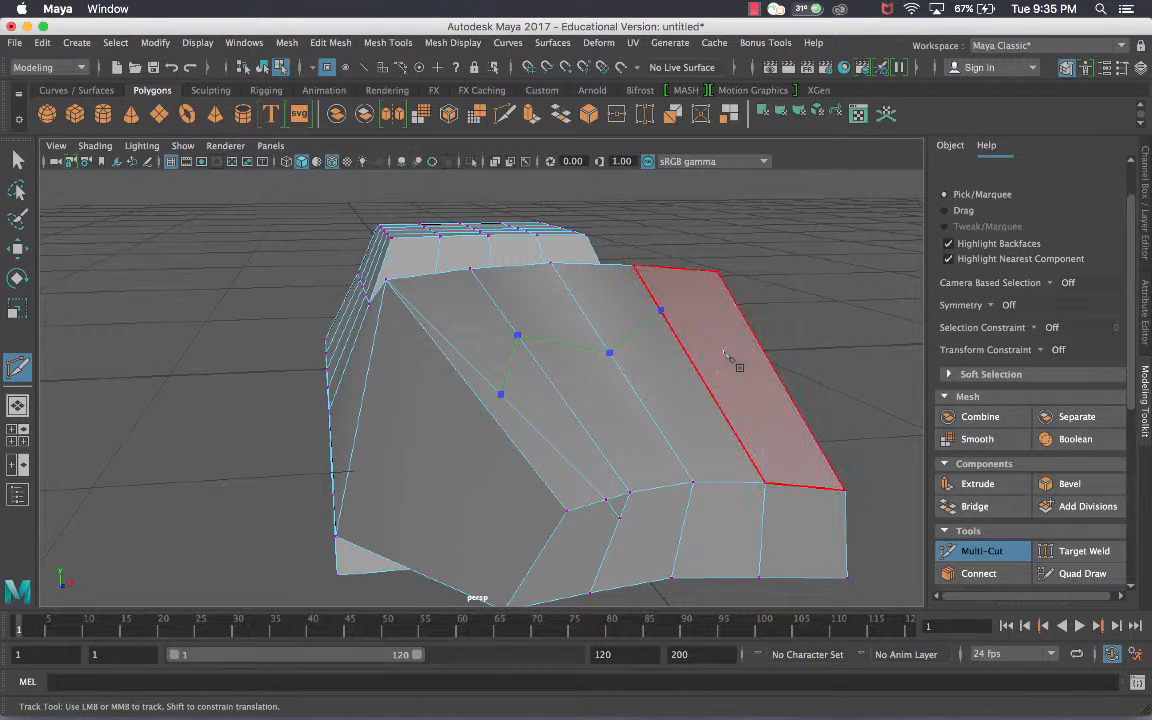
click(772, 368)
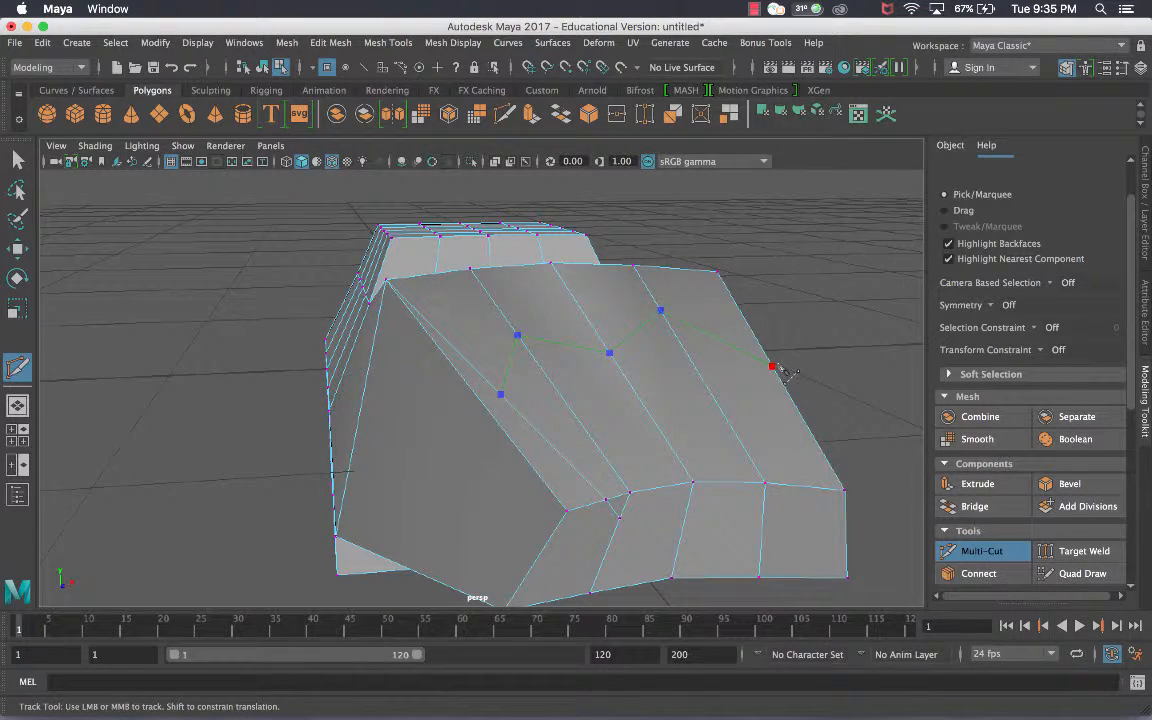
key(Return)
alt+drag(632, 282, 648, 321)
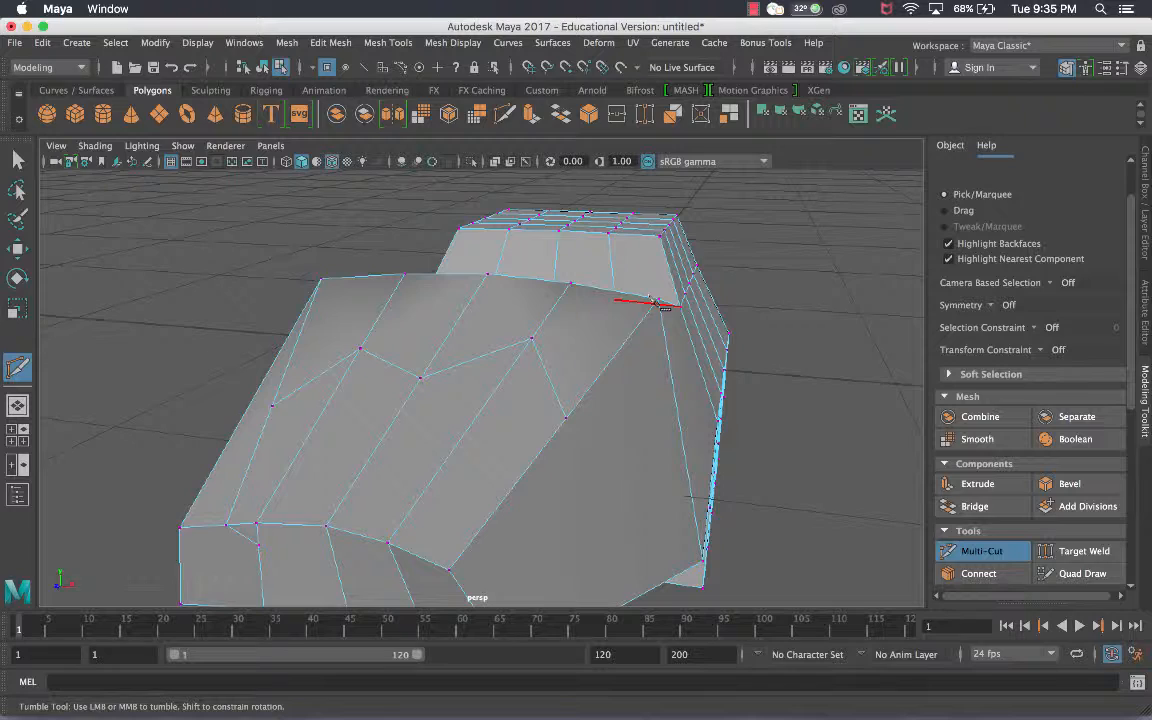
- In face mode, select the two faces split by the zigzag cut and the extrusion's large side face to examine their topology
click(531, 338)
key(super+z)
alt+drag(714, 404, 682, 358)
click(641, 246)
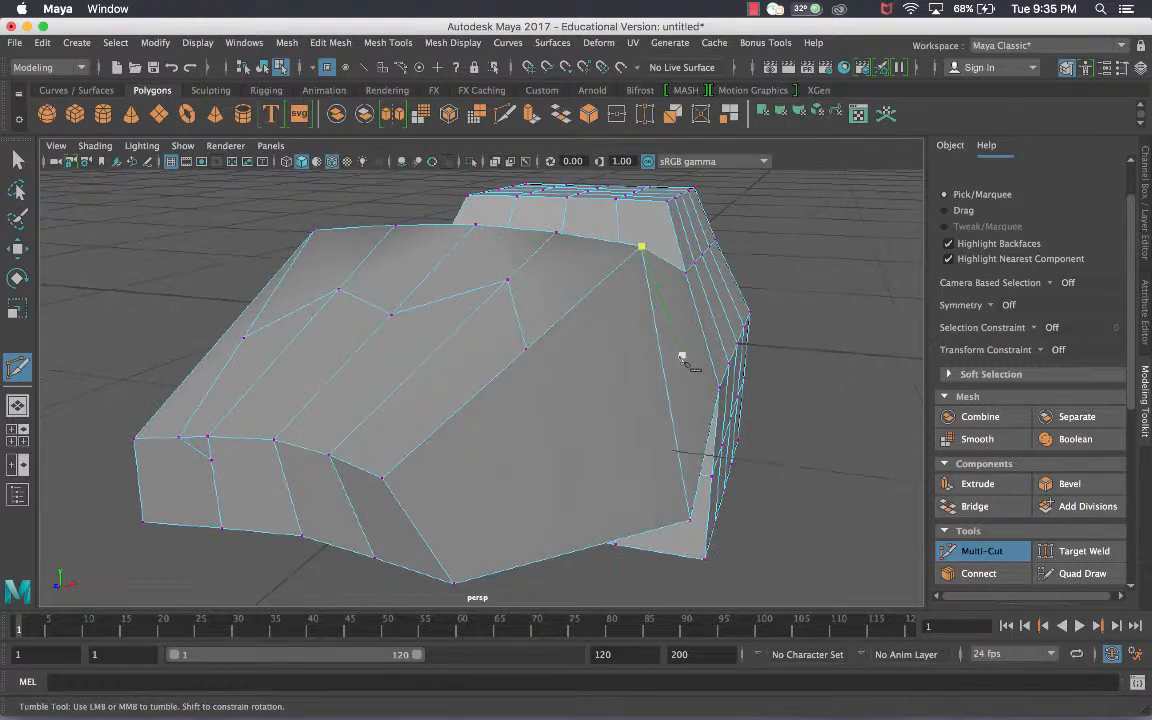
right_drag(508, 325, 513, 320)
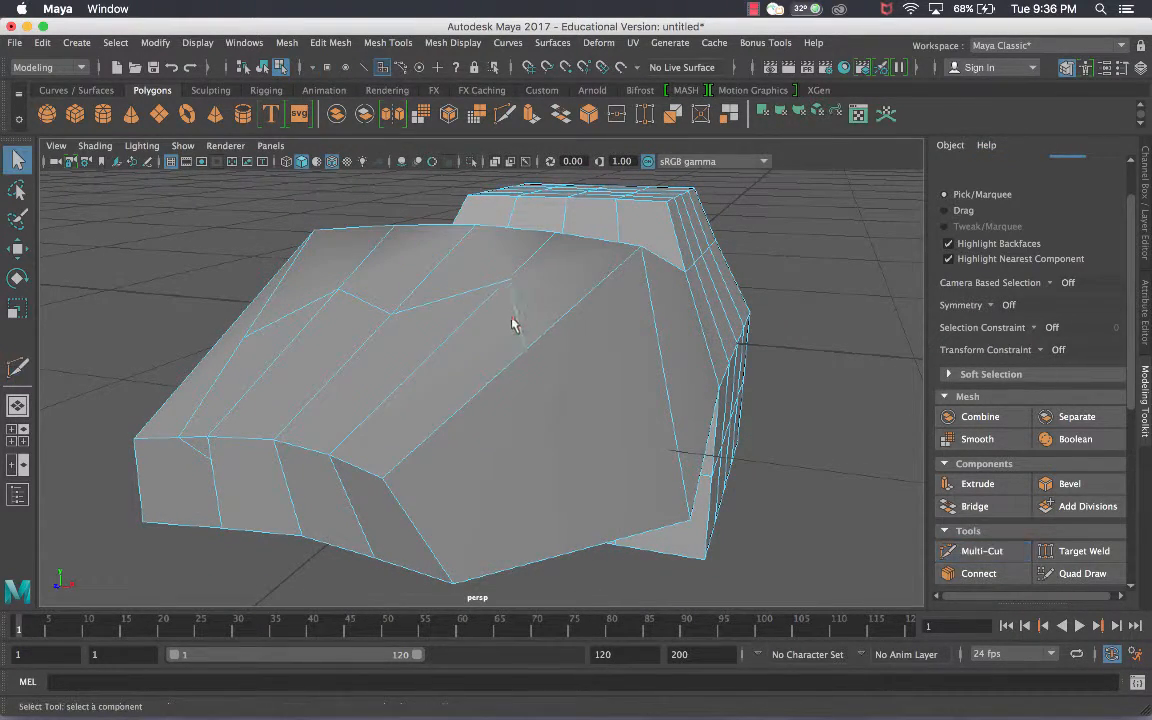
click(467, 362)
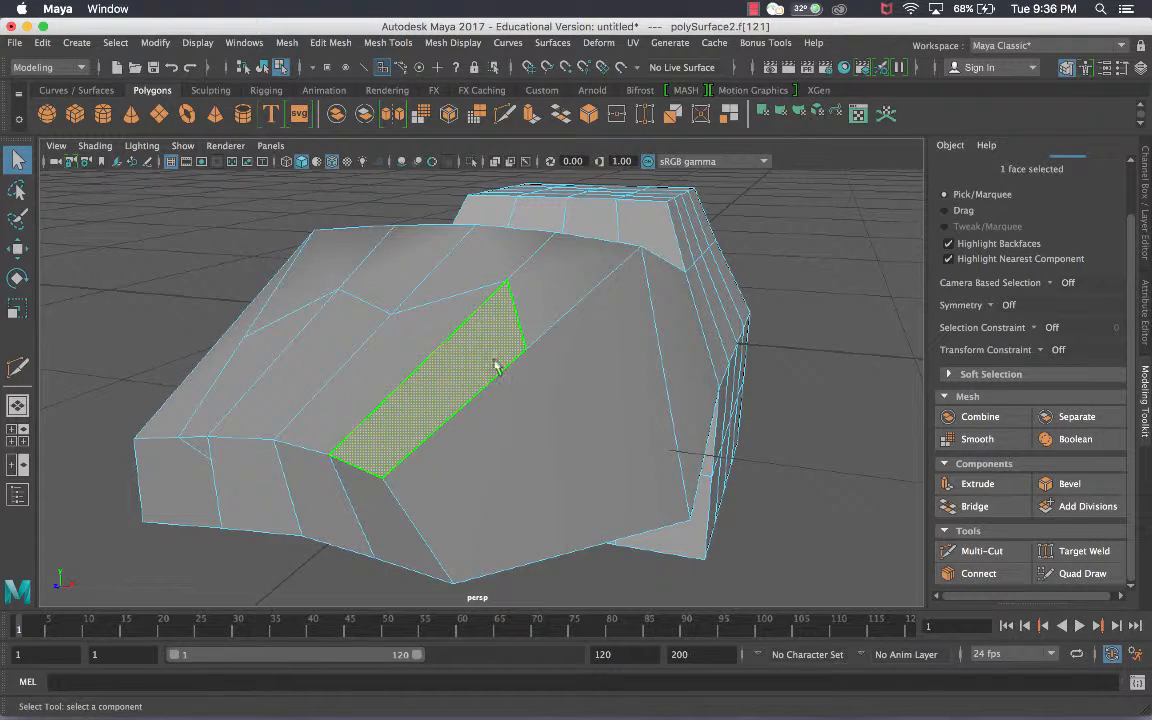
shift+click(576, 280)
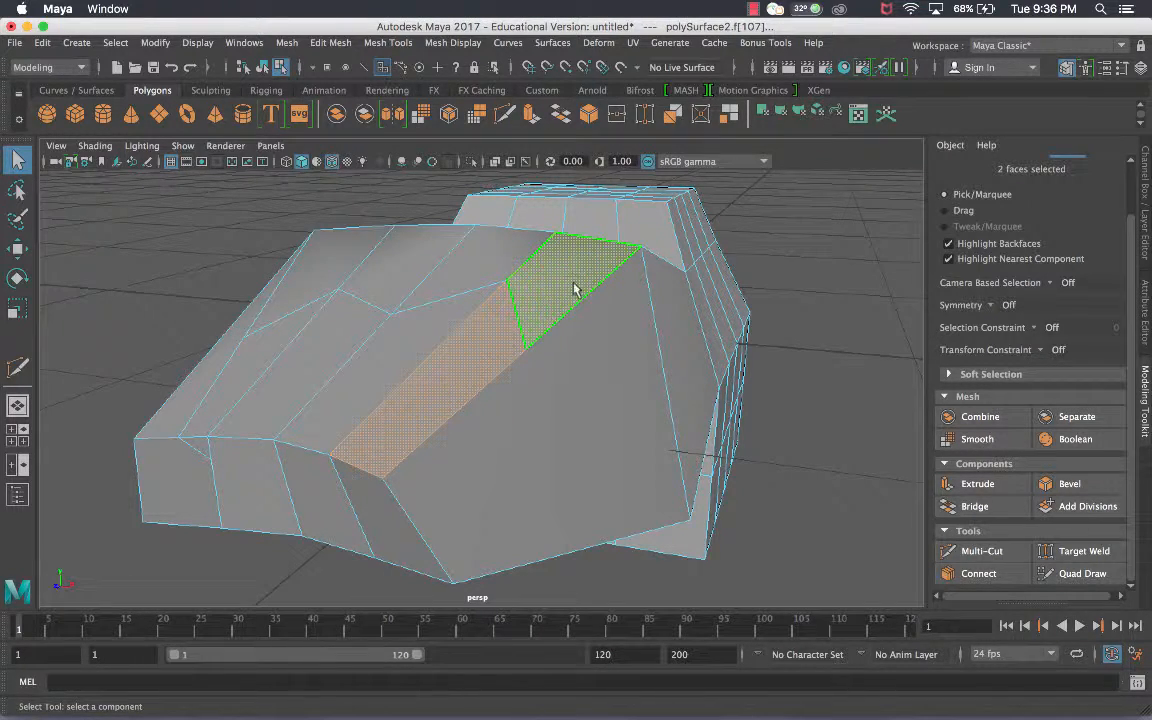
click(595, 396)
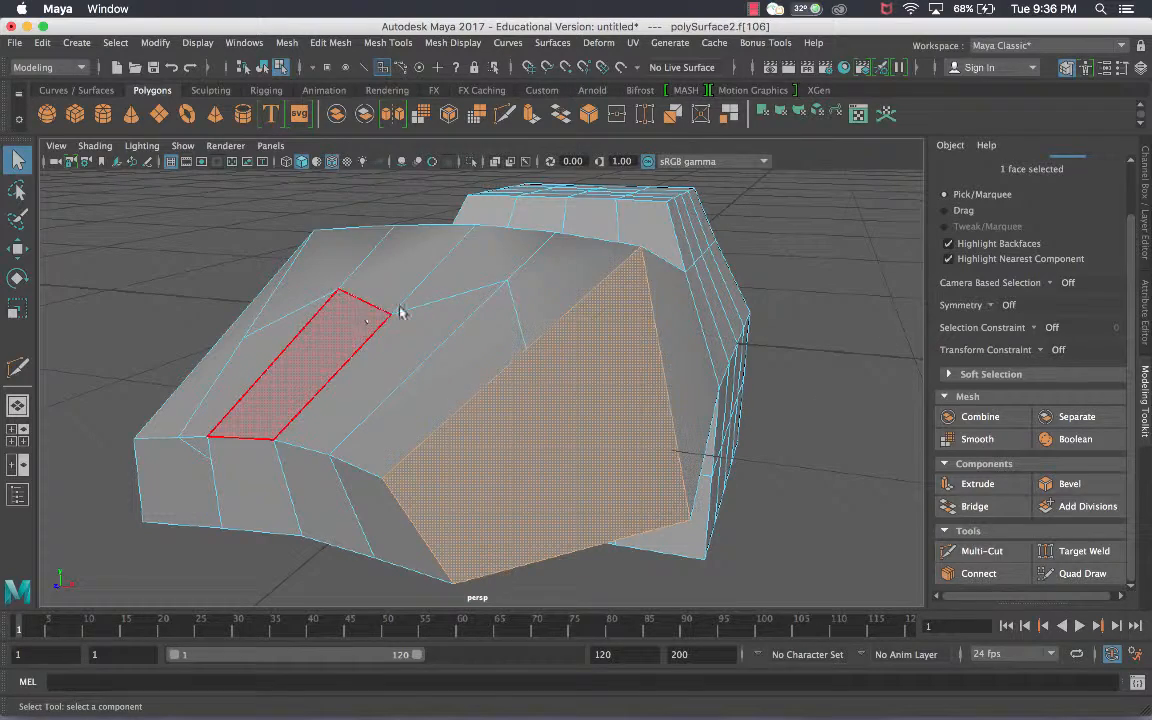
- Undo the zigzag cut and the earlier diagonal cut on the extrusion
key(super+z)
key(super+z)
key(super+z)
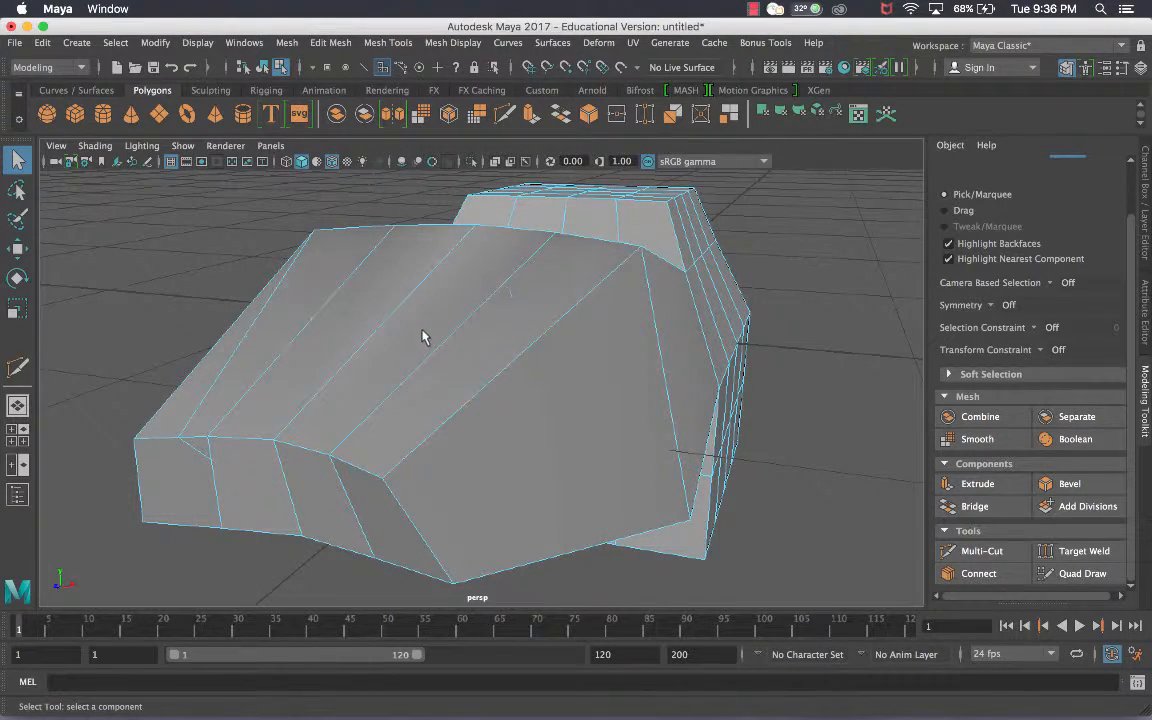
alt+drag(594, 358, 689, 380)
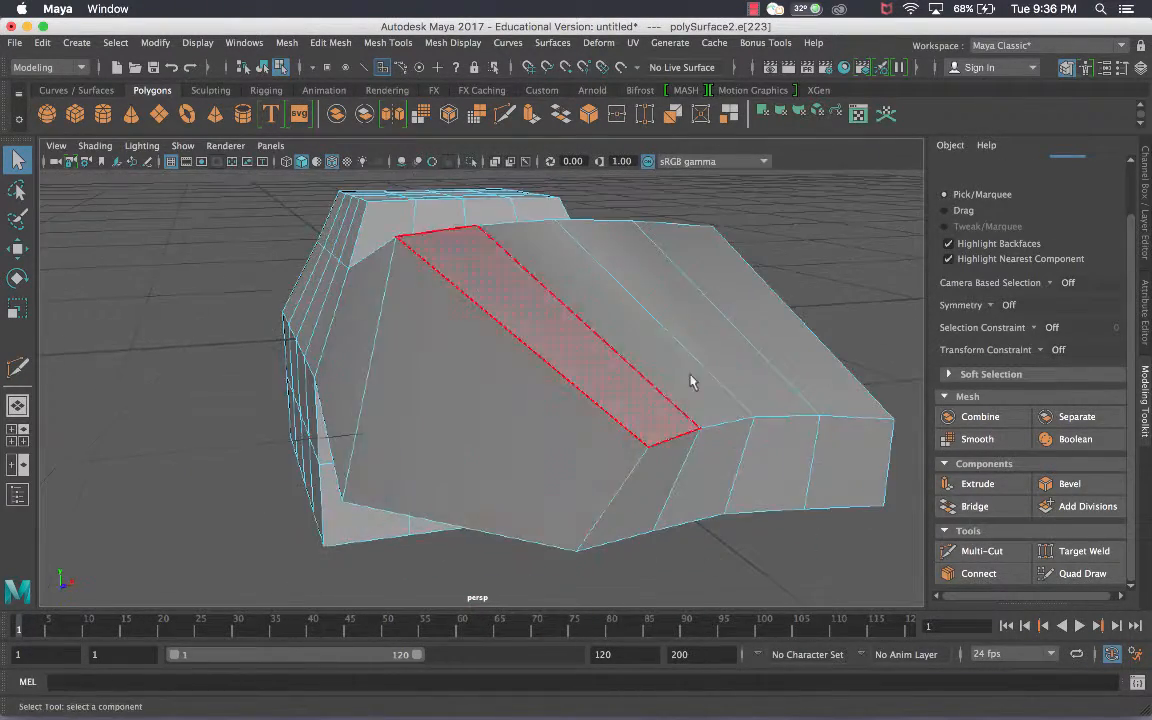
- Target Weld the middle vertex of the extrusion's front upper edge to its neighbour and another vertex on that edge to the rear edge
click(1083, 553)
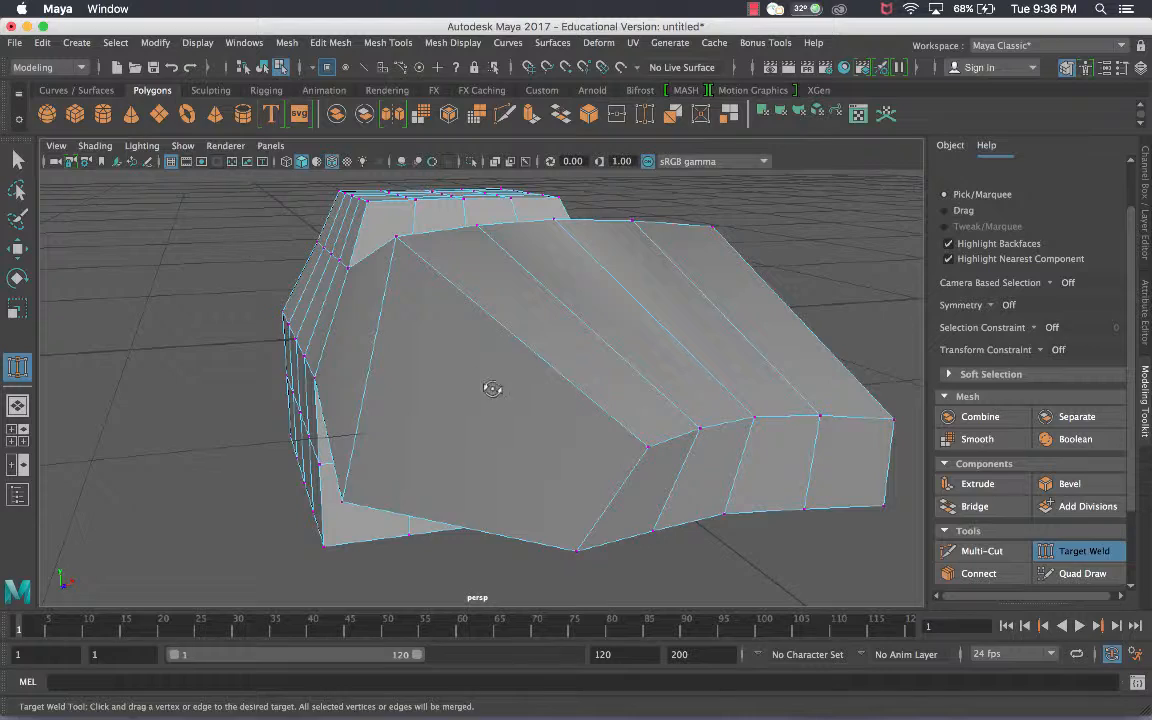
alt+drag(492, 388, 458, 393)
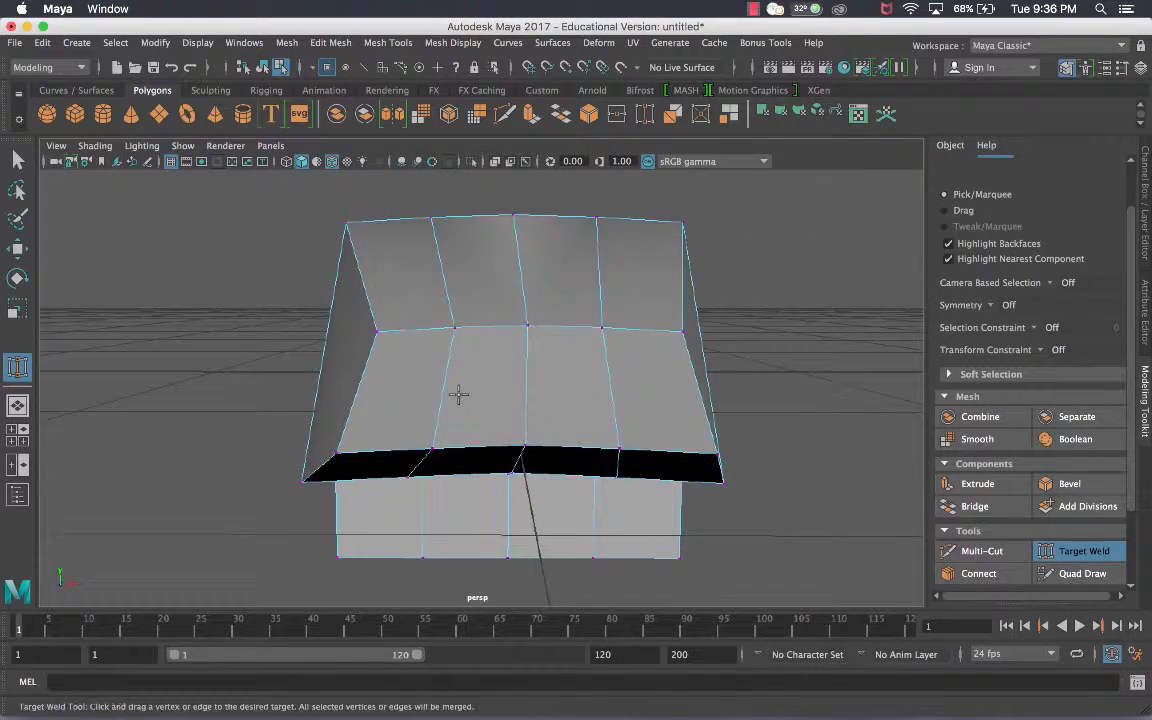
scroll(459, 394, up, 5)
alt+middle_drag(519, 388, 508, 407)
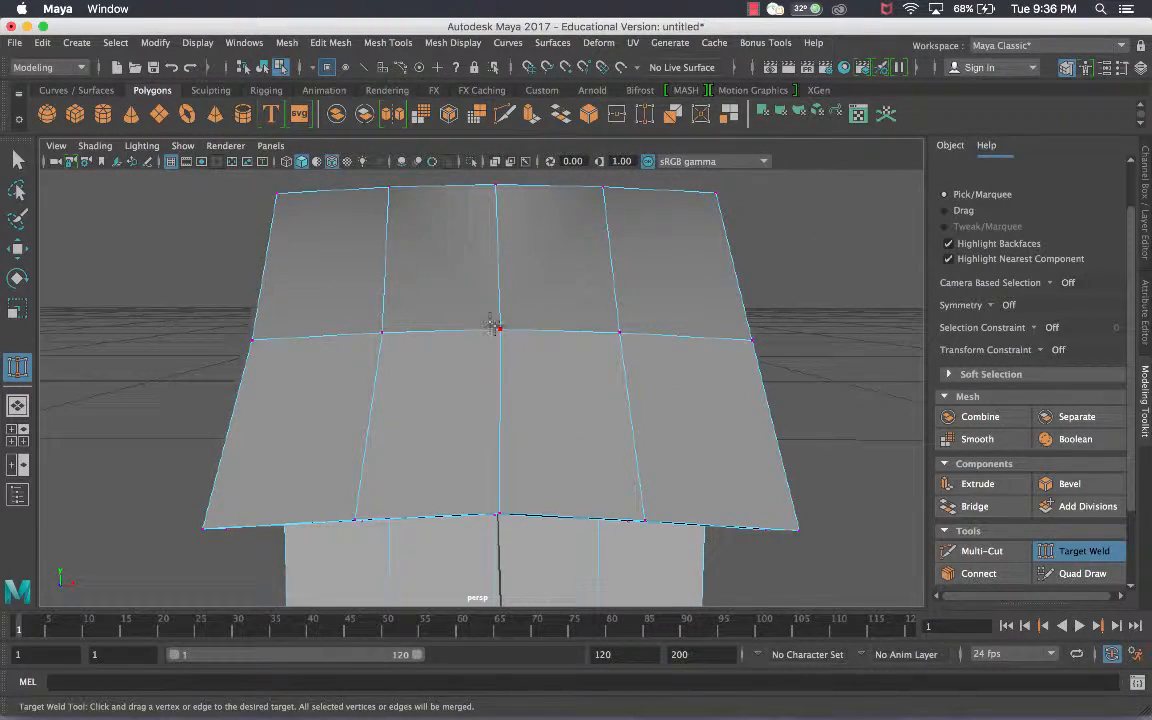
drag(548, 327, 627, 327)
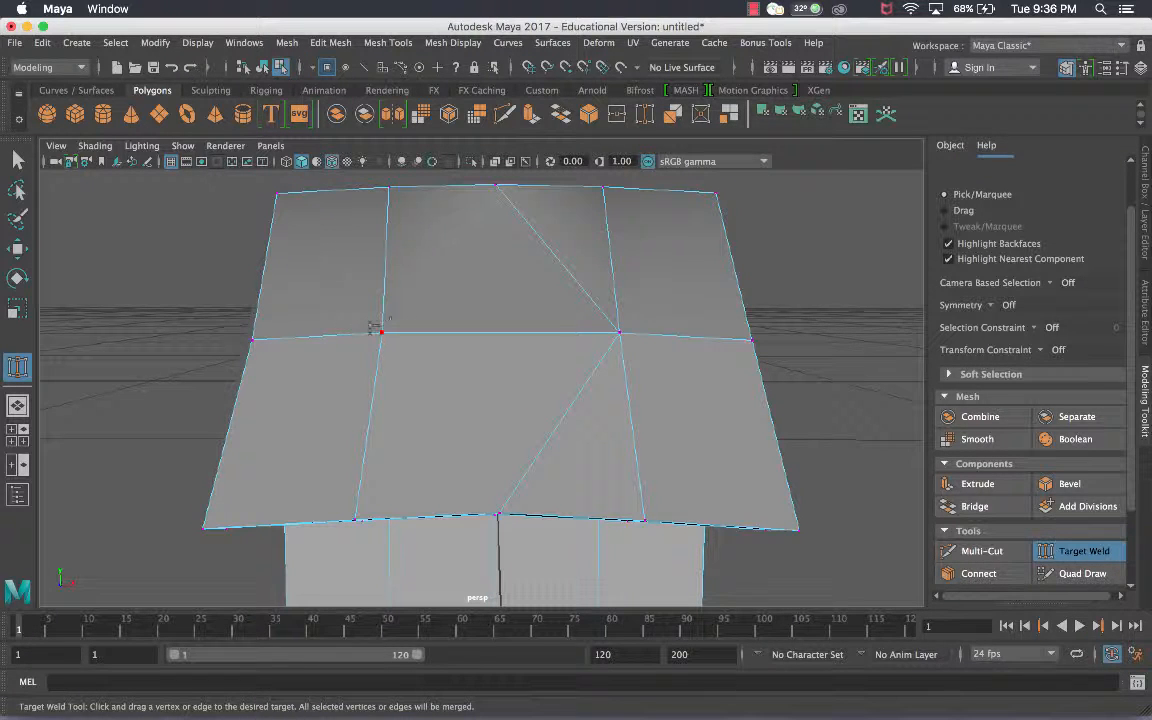
drag(378, 331, 497, 510)
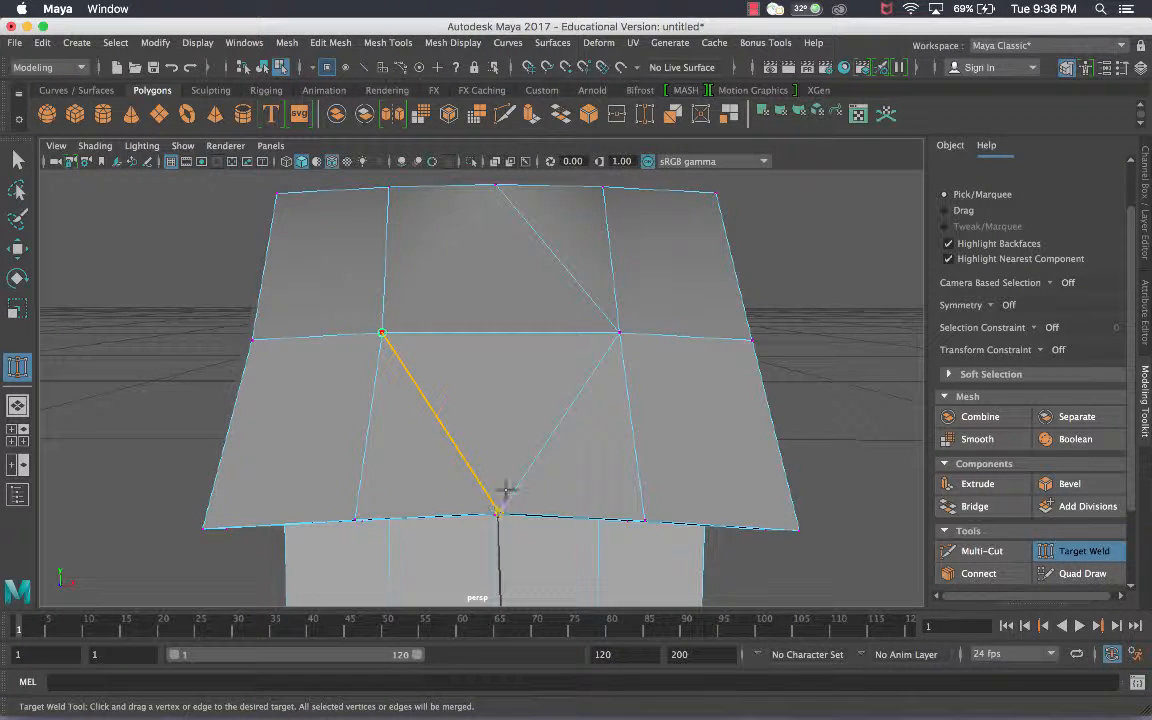
drag(610, 360, 395, 197)
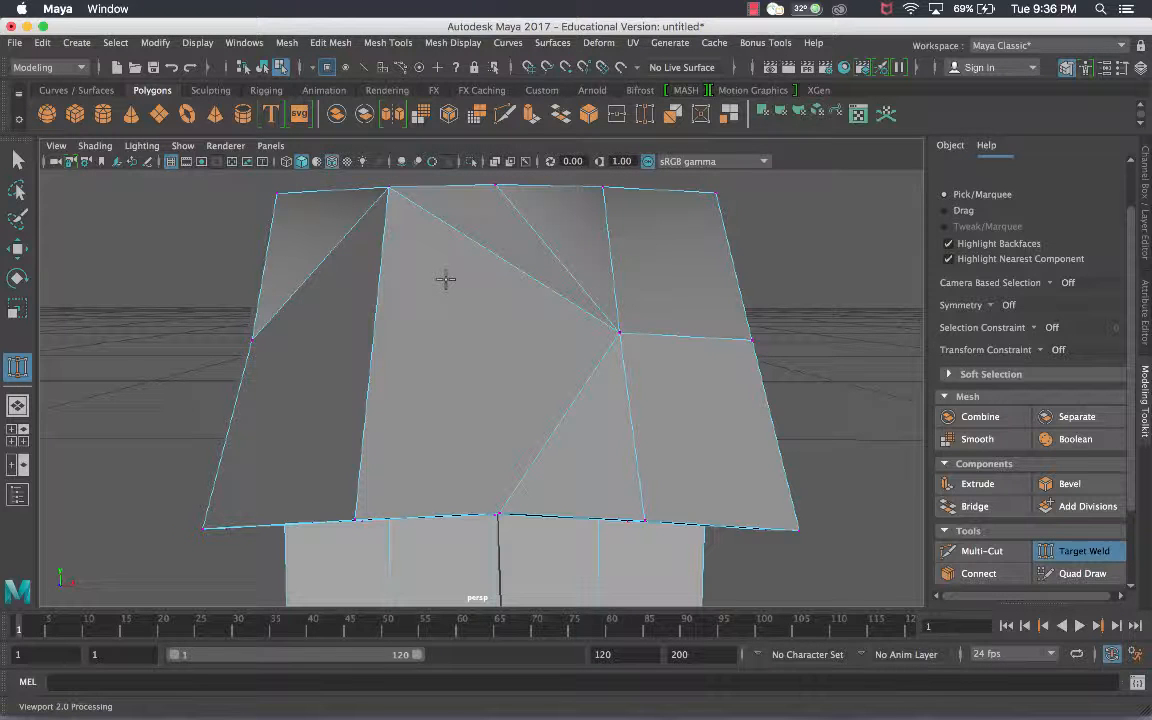
- Undo the front welds and try Target Weld on the block's top corner vertex beside the extrusion, undoing that too
key(z)
alt+drag(380, 295, 652, 365)
scroll(555, 373, up, 3)
drag(532, 382, 640, 356)
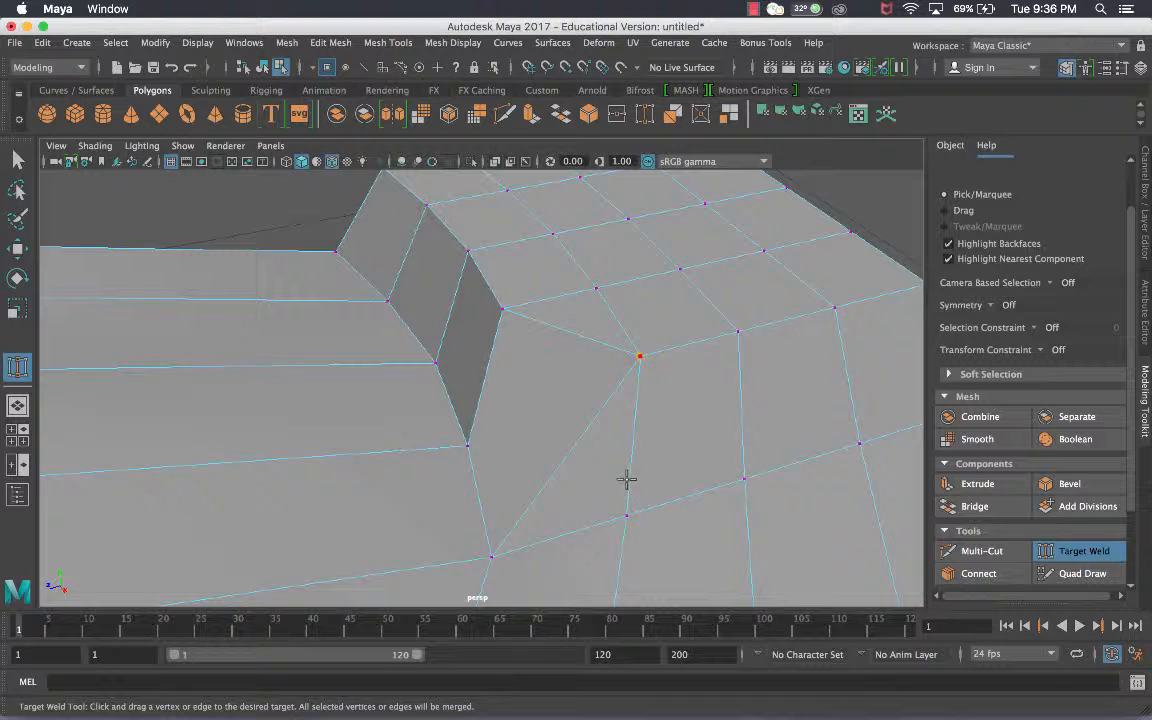
drag(627, 479, 625, 476)
key(super+z)
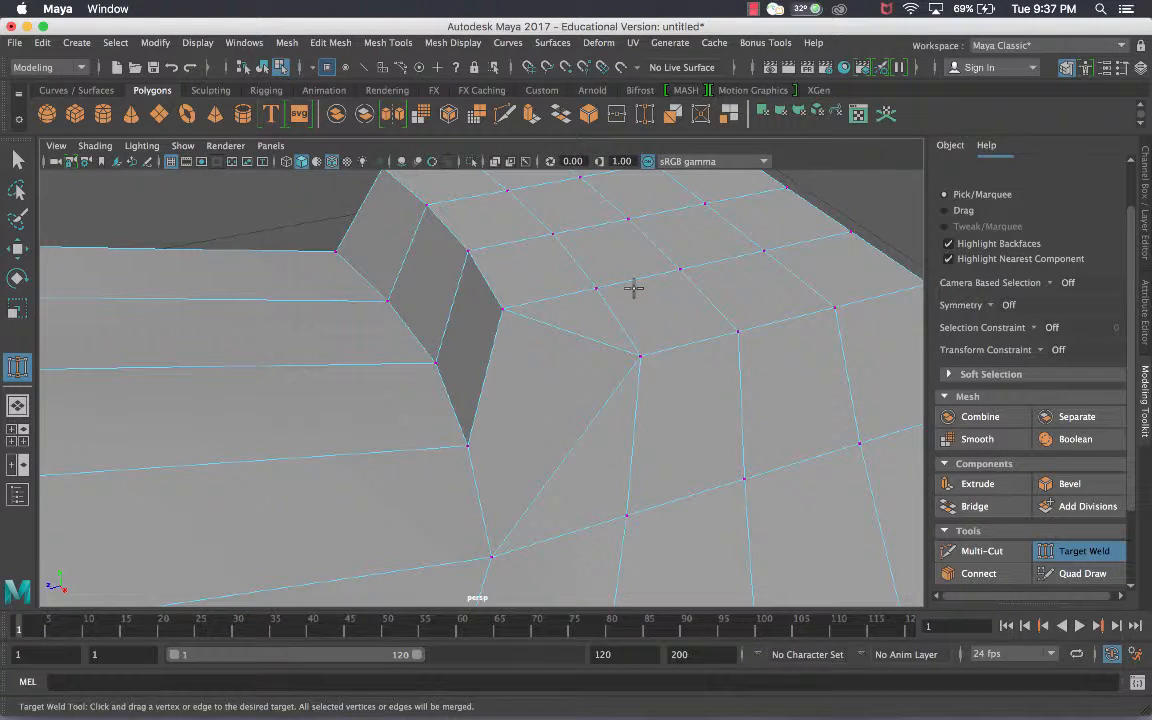
key(super+z)
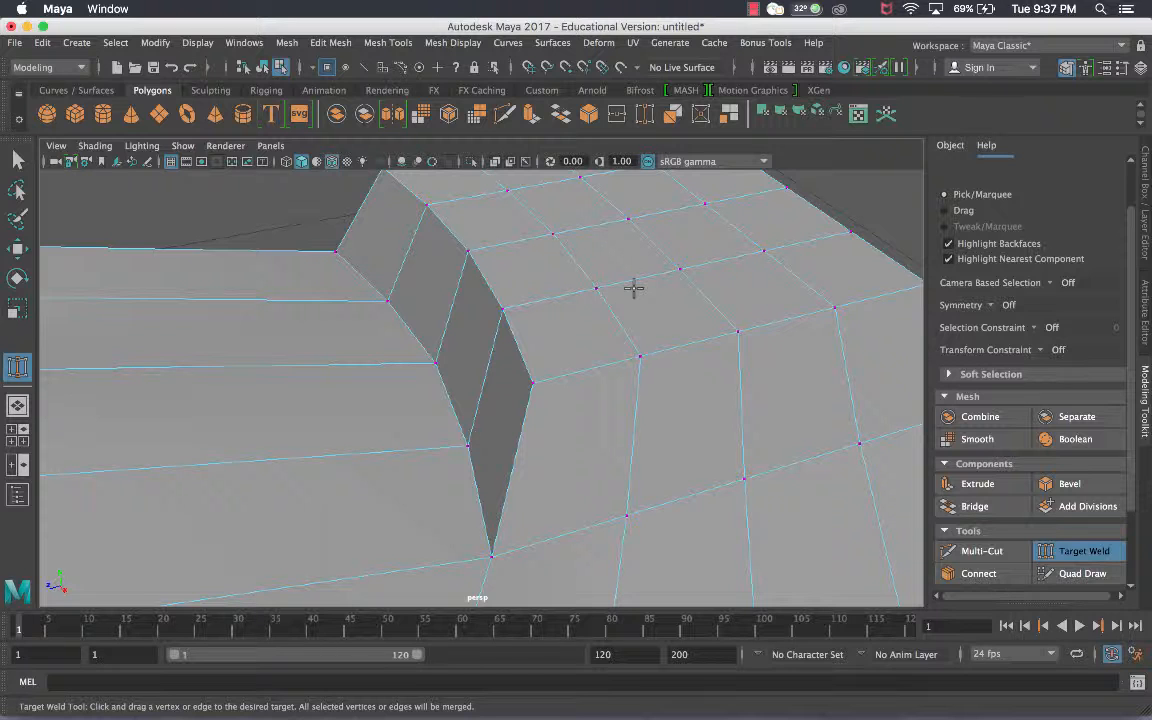
- Switch from Target Weld to the Connect tool and change to face selection
scroll(612, 352, down, 5)
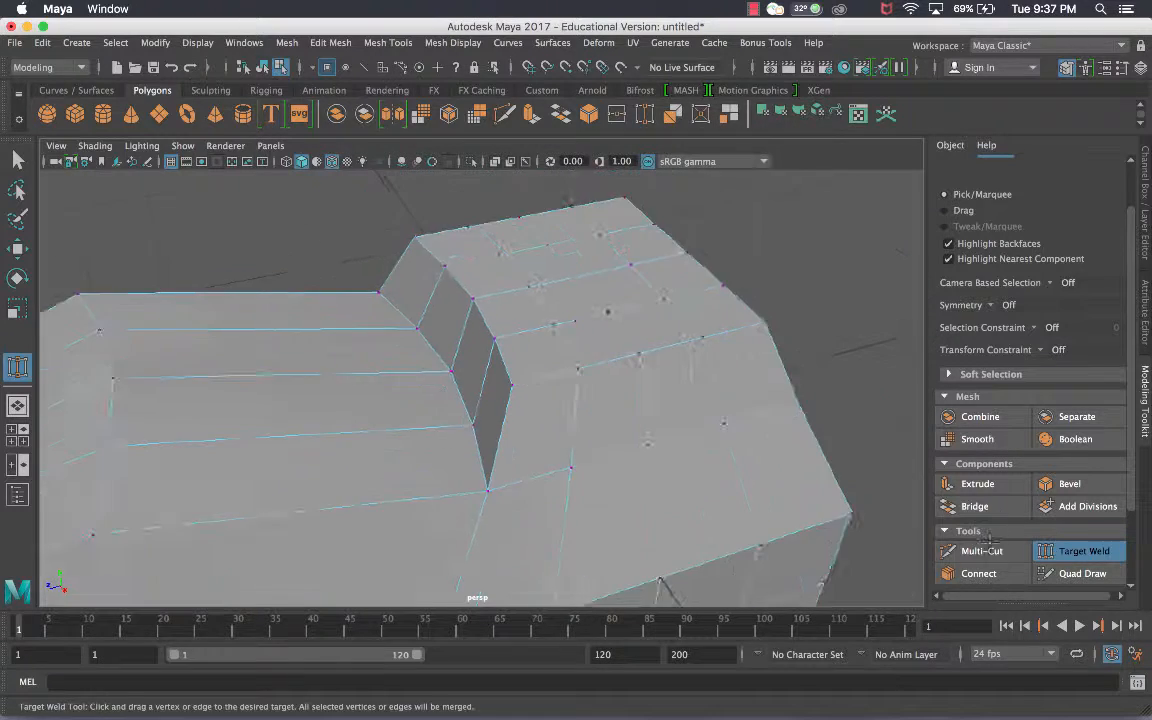
click(1075, 552)
click(979, 573)
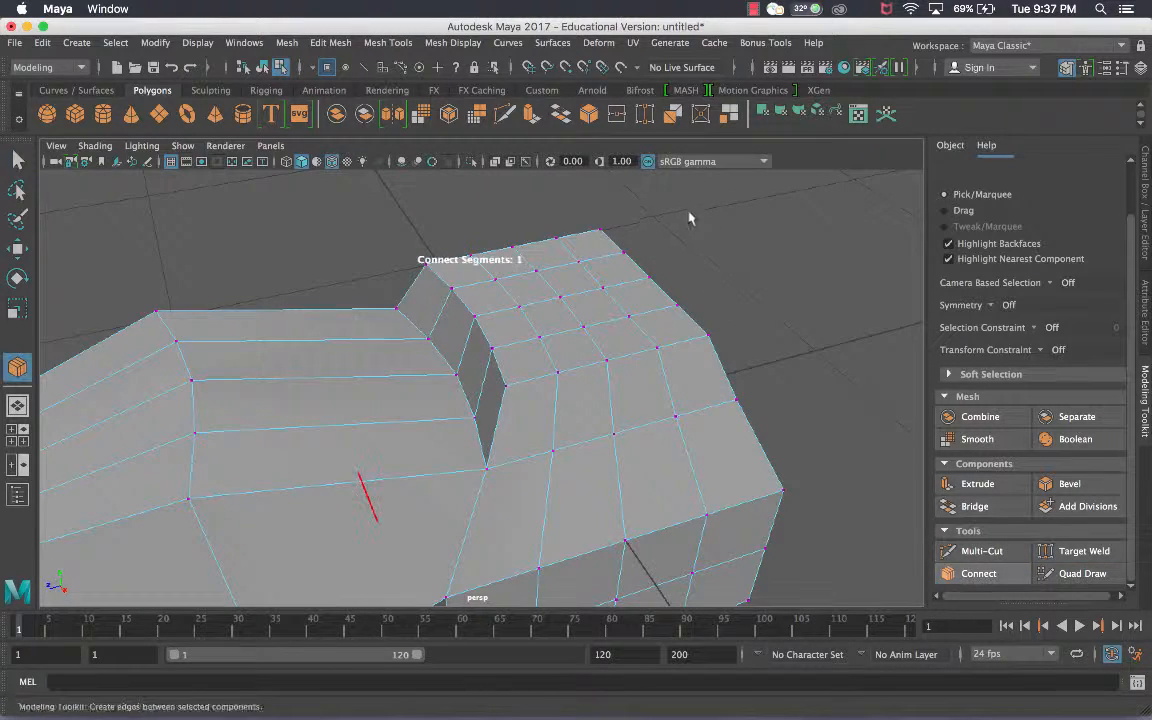
alt+drag(612, 193, 1069, 202)
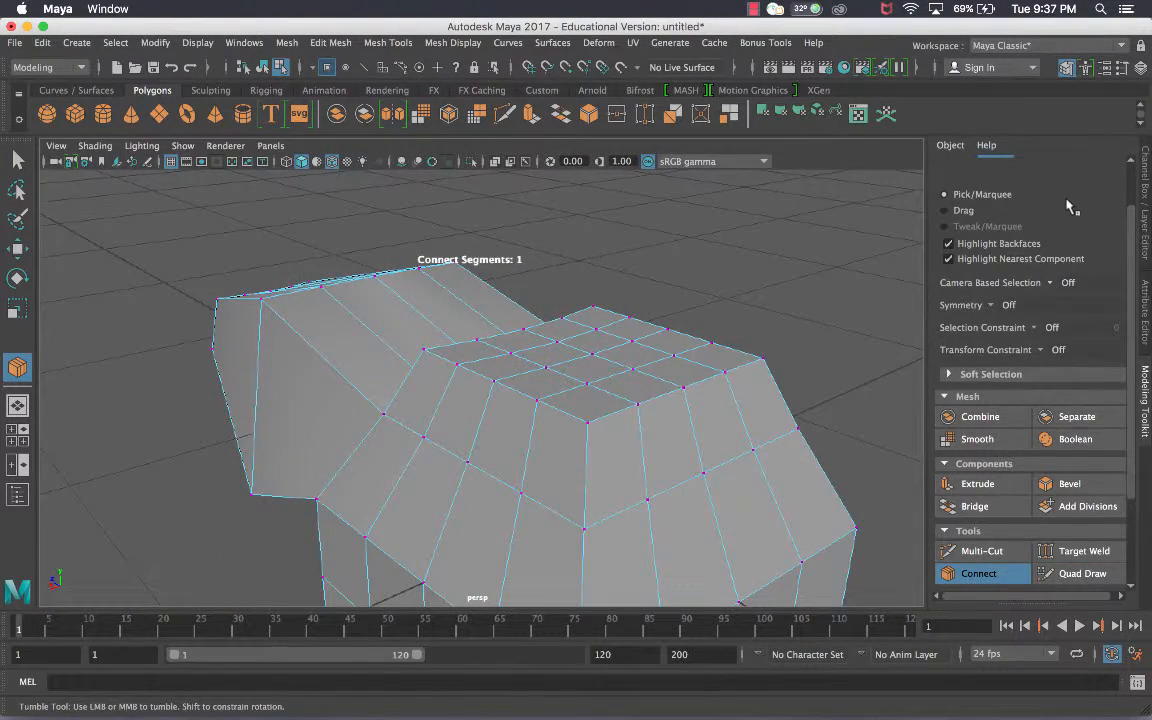
scroll(1069, 202, up, 3)
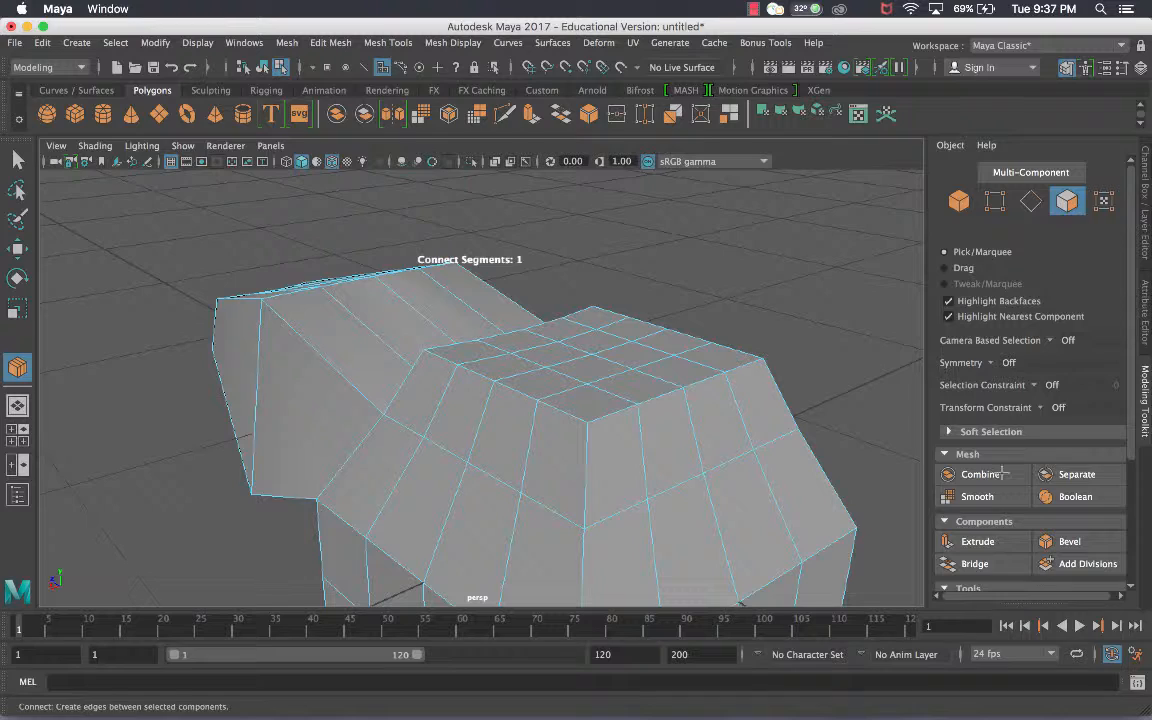
scroll(988, 460, down, 3)
scroll(988, 459, down, 2)
click(979, 450)
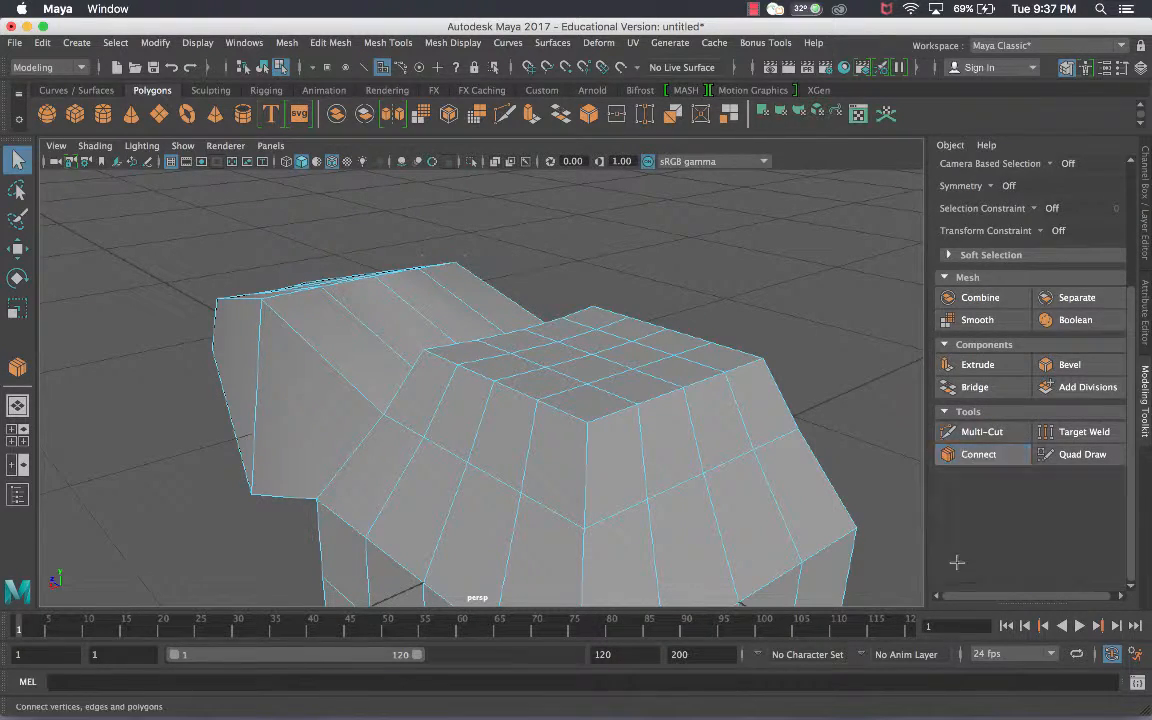
click(979, 573)
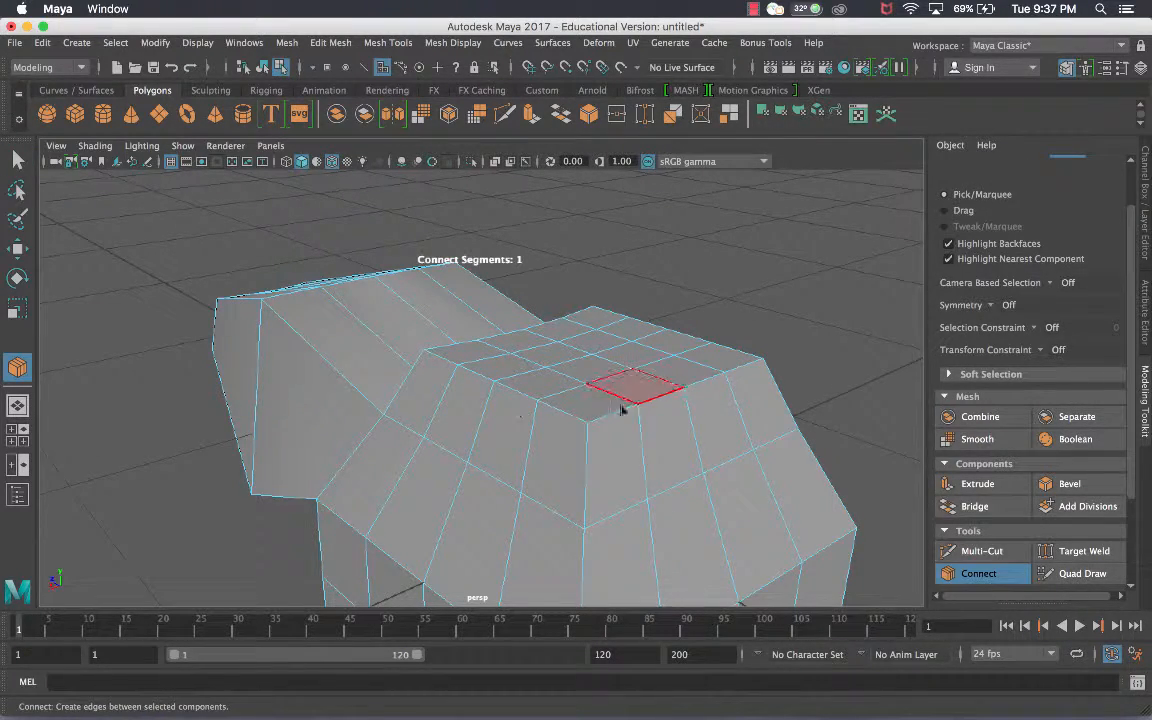
- Connect the upper row of four faces on the block's sloped end opposite the extrusion, using 1 segment
alt+drag(610, 395, 519, 477)
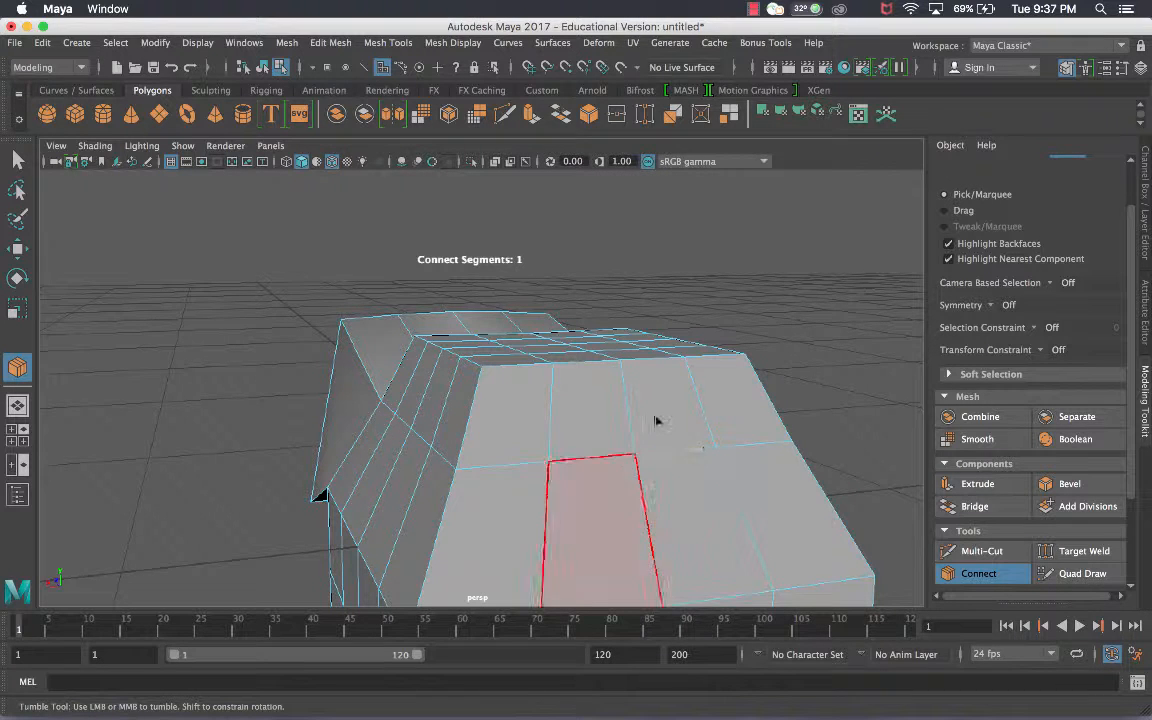
click(516, 412)
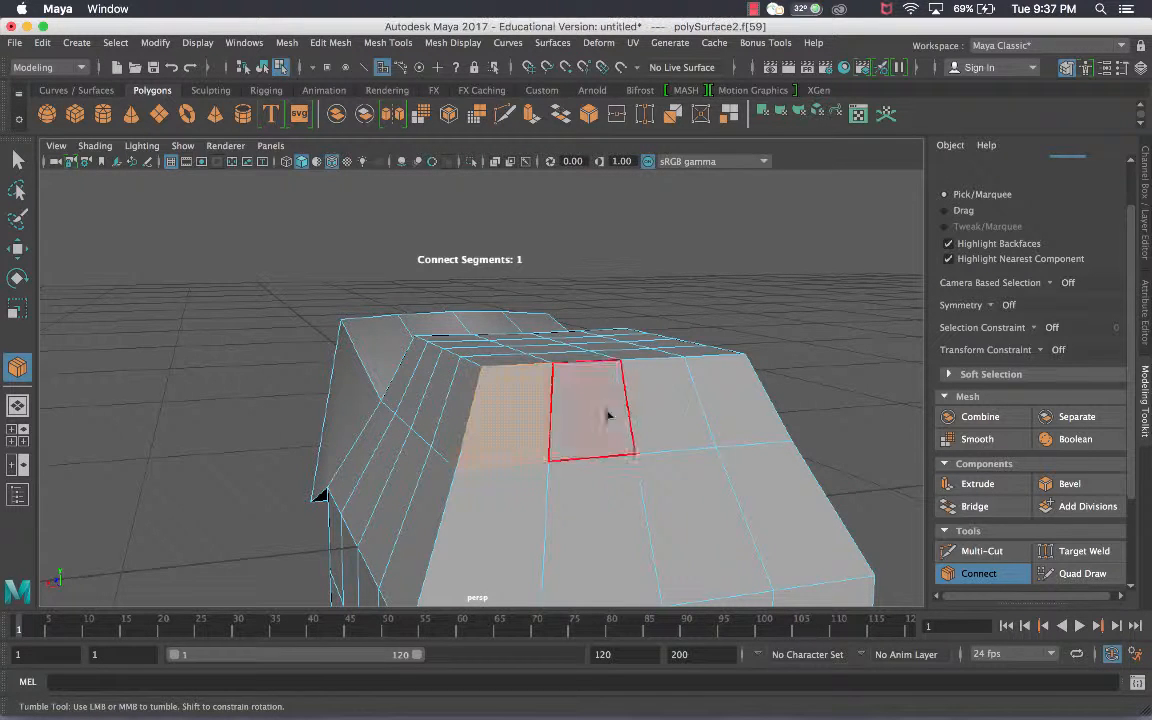
click(680, 408)
click(733, 397)
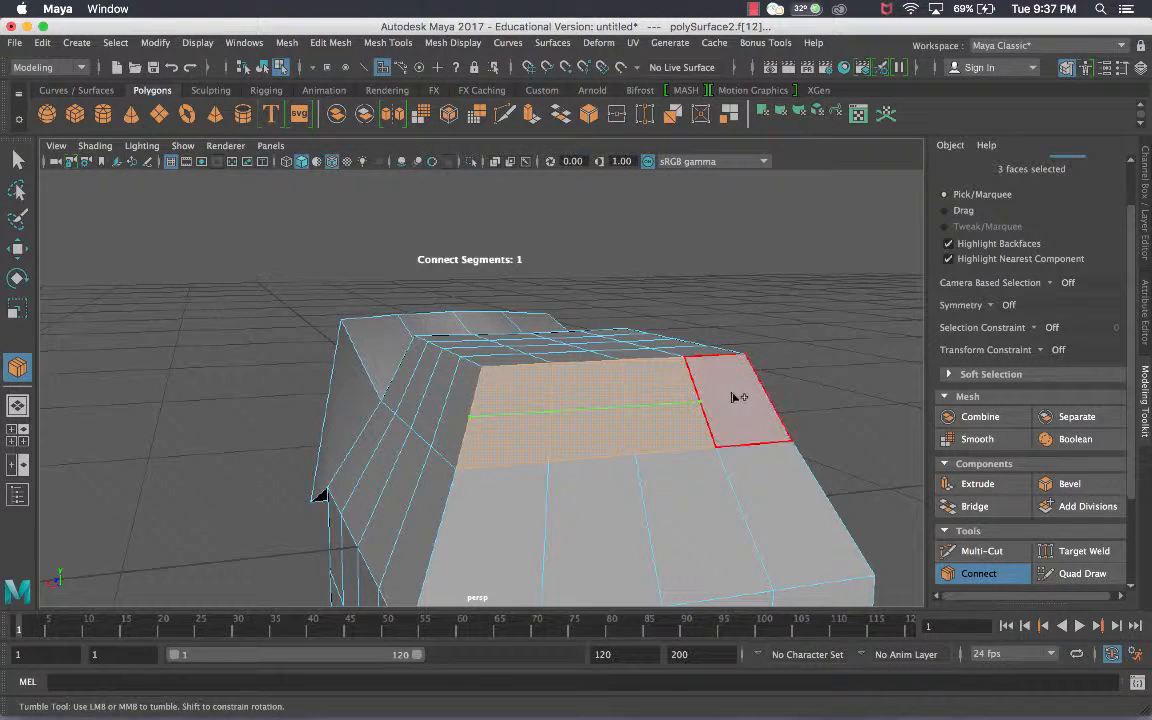
click(740, 435)
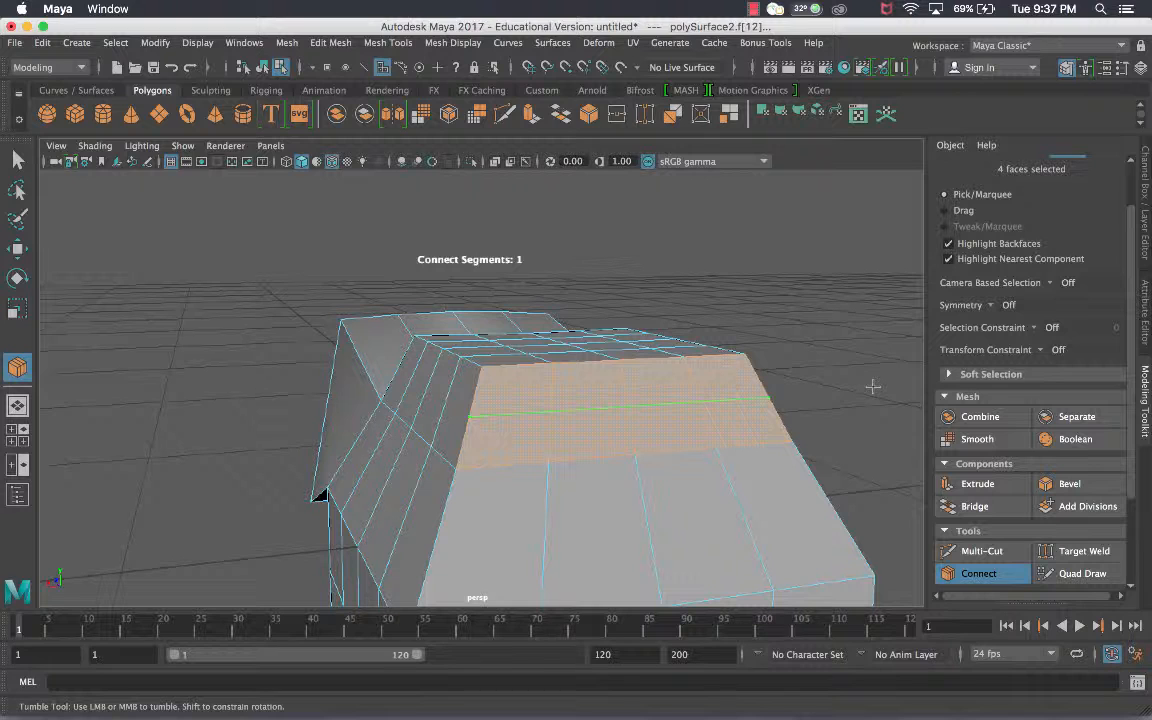
key(q)
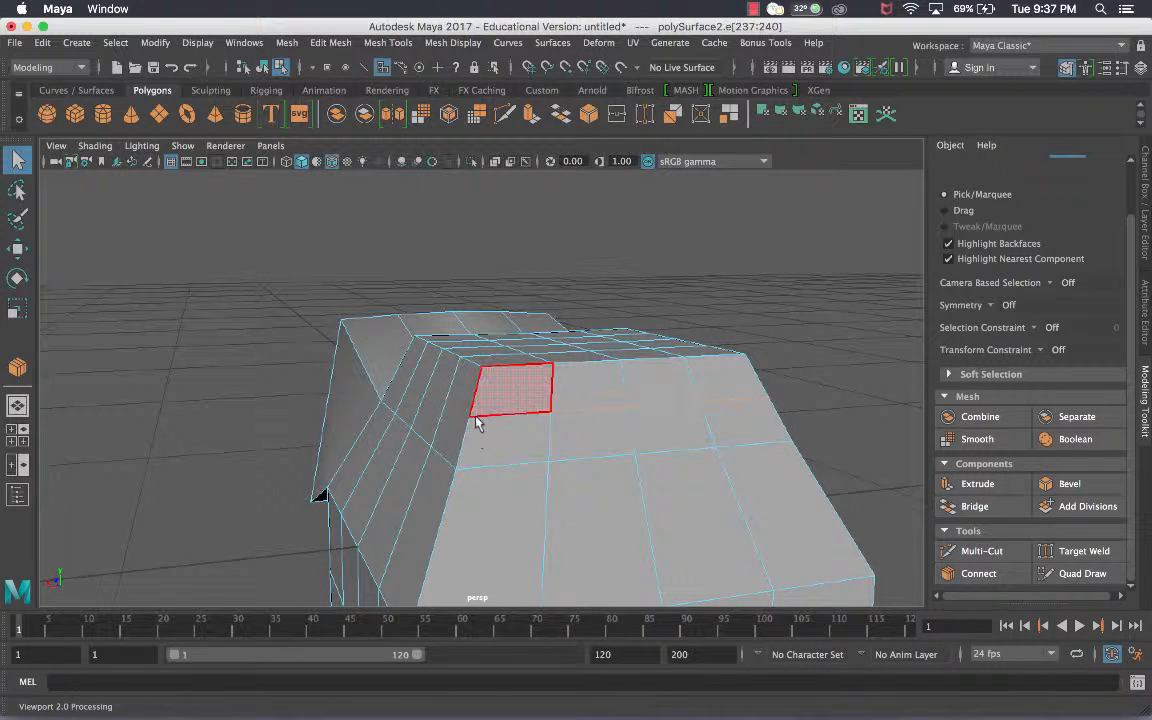
- Try Connect with 1 segment on seven faces across the two middle rows of the block's top
alt+drag(476, 418, 475, 415)
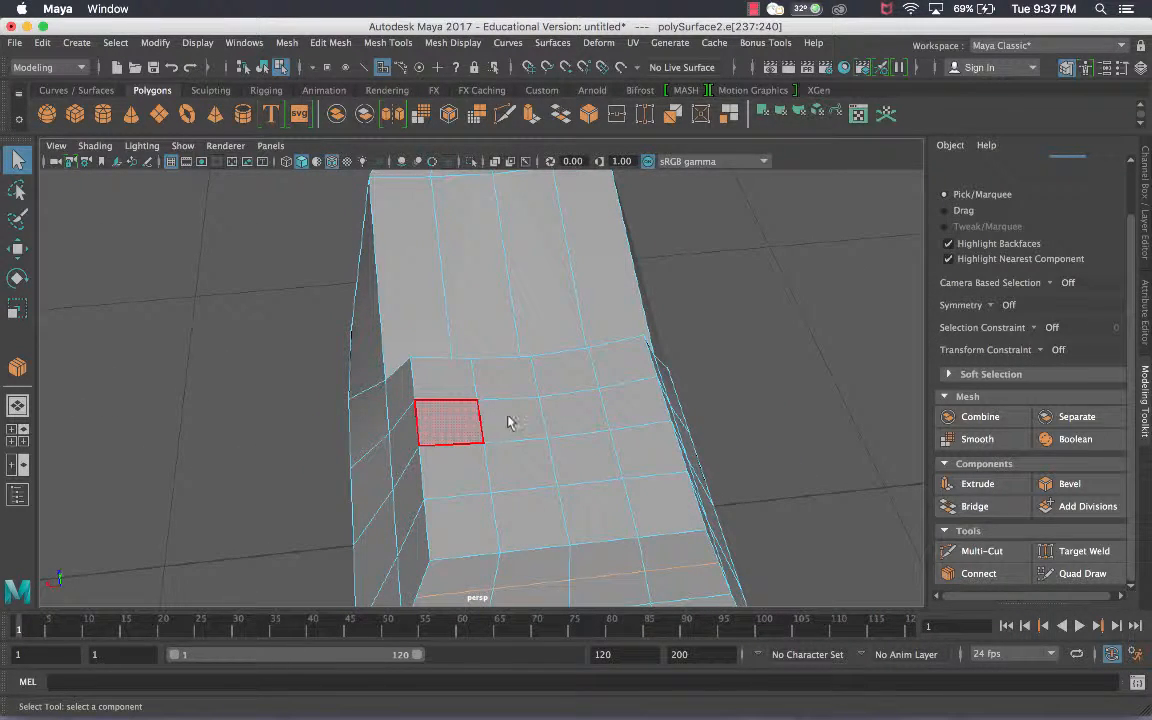
click(449, 422)
shift+click(510, 418)
shift+click(572, 411)
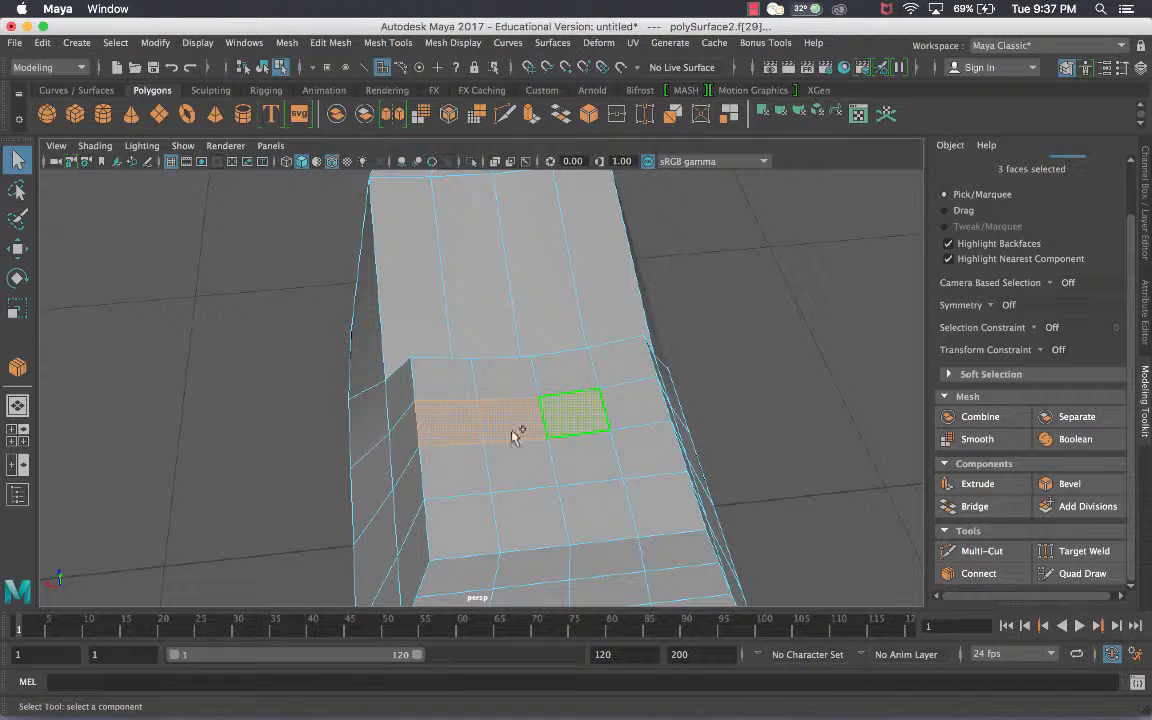
click(978, 573)
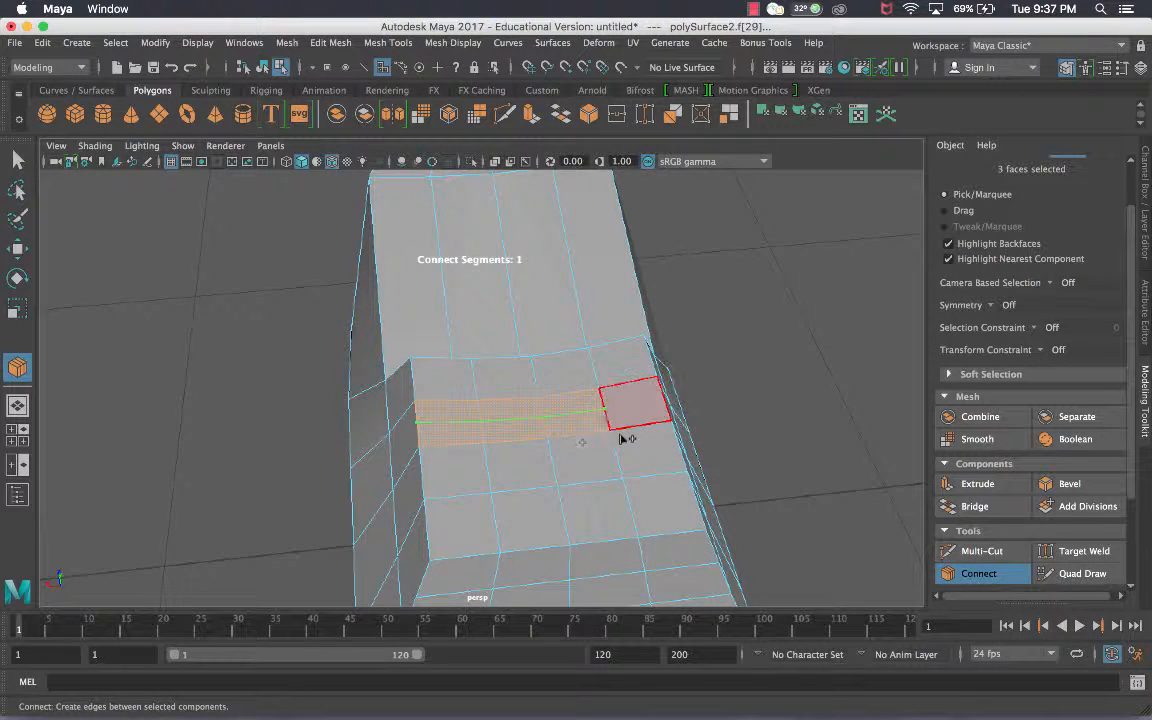
shift+click(636, 408)
shift+click(650, 448)
shift+click(590, 456)
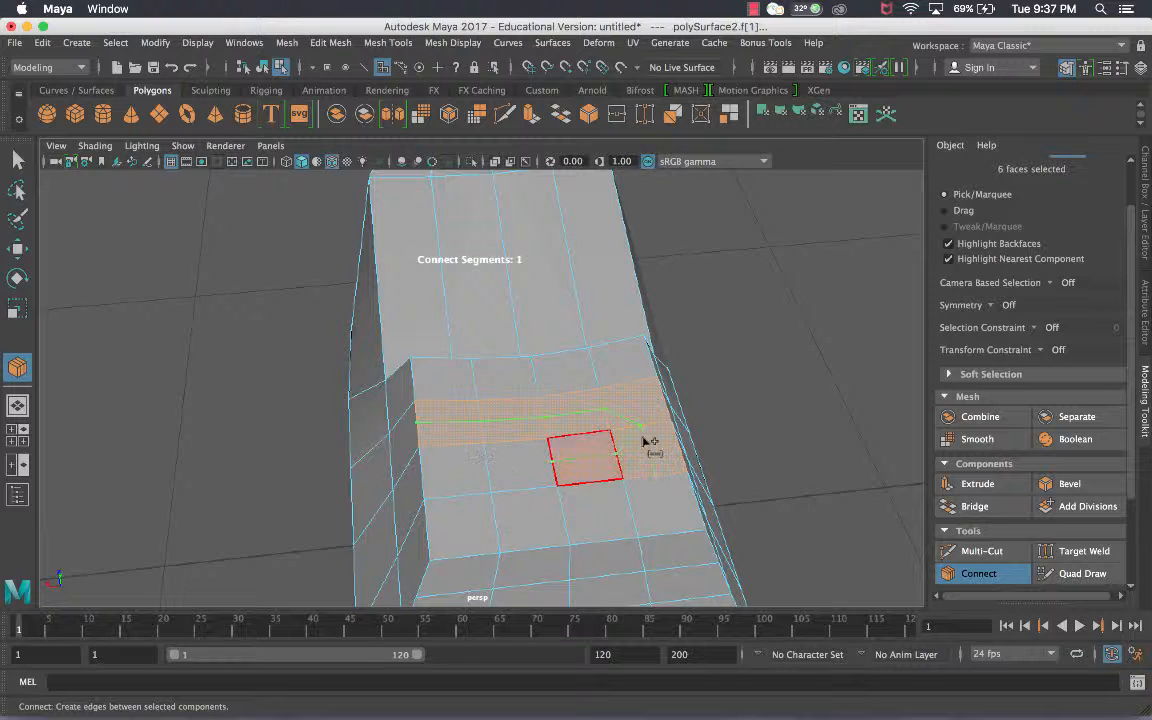
shift+click(520, 464)
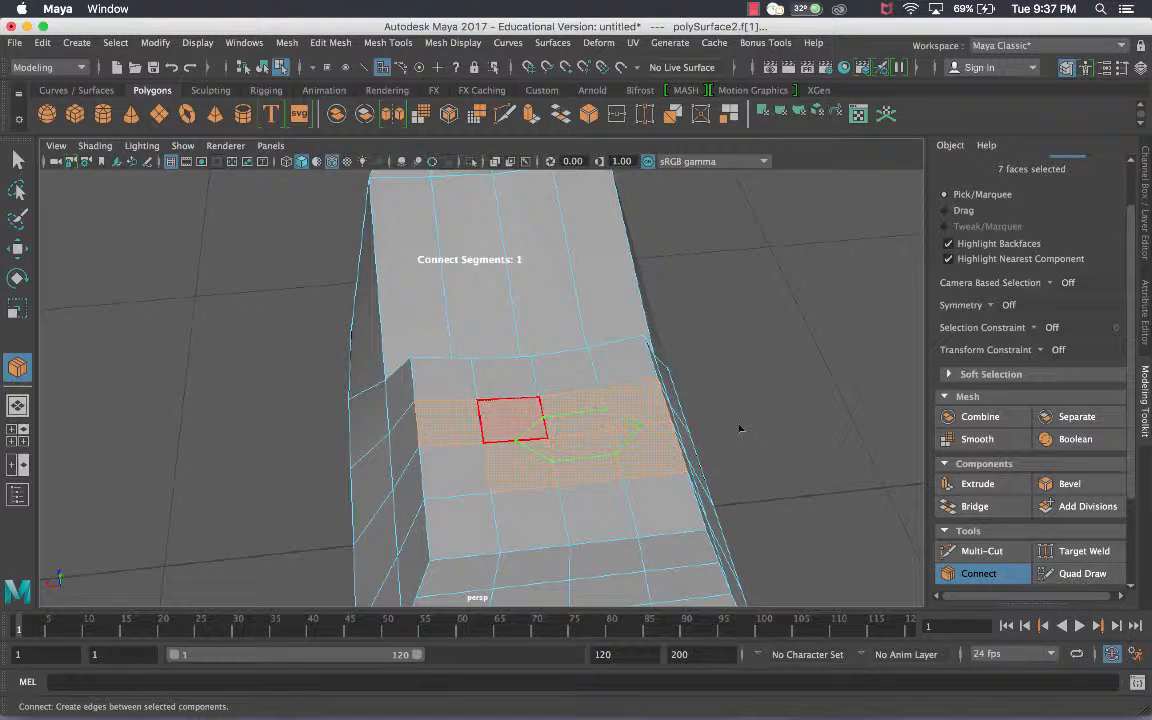
key(q)
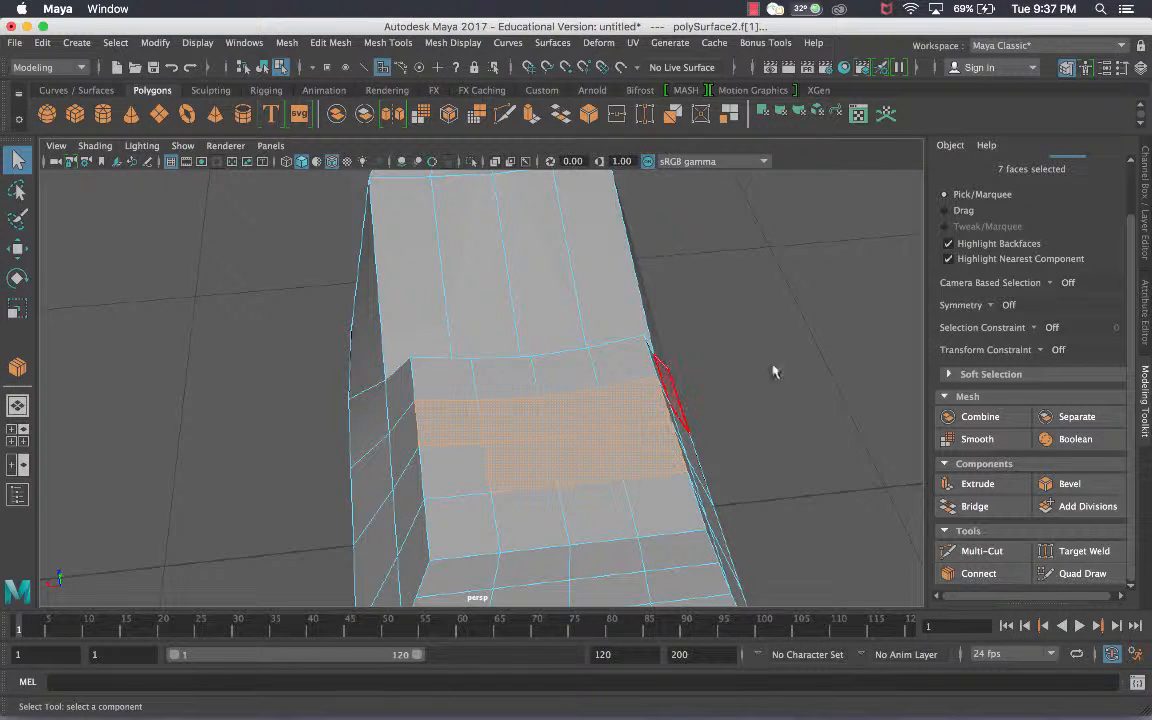
- Switch to object selection, return to the seven selected top faces and try Connect again with 1 segment
alt+drag(553, 349, 651, 267)
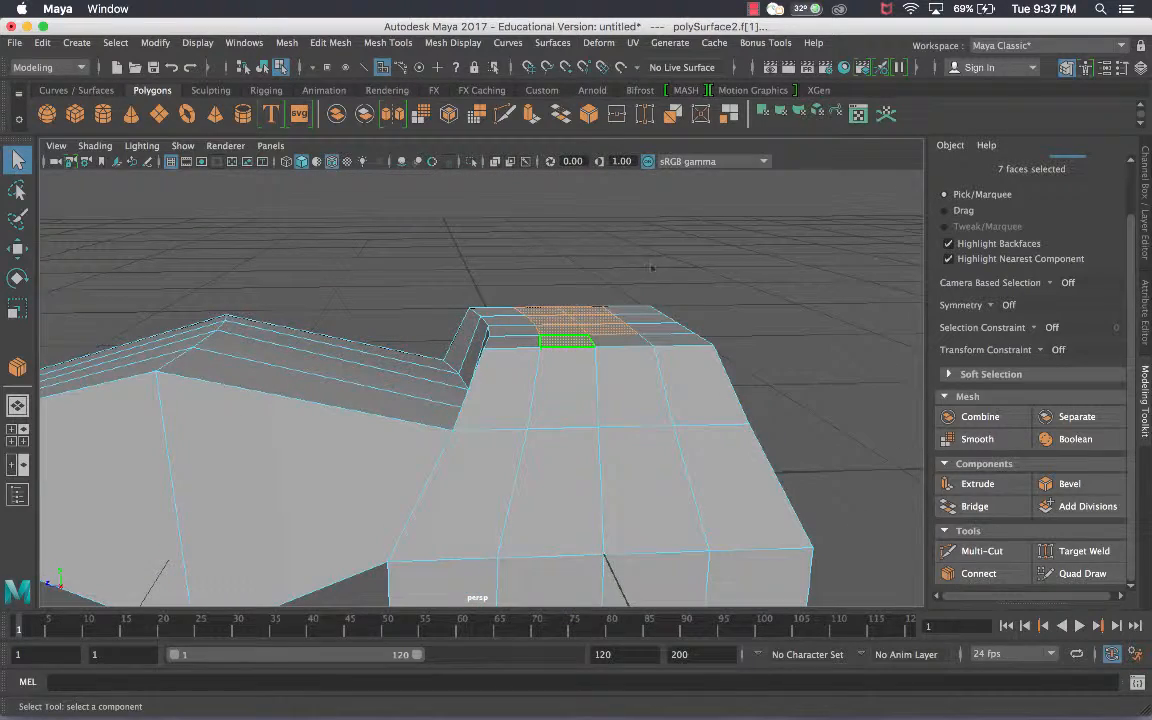
right_drag(552, 262, 630, 239)
alt+drag(700, 420, 789, 465)
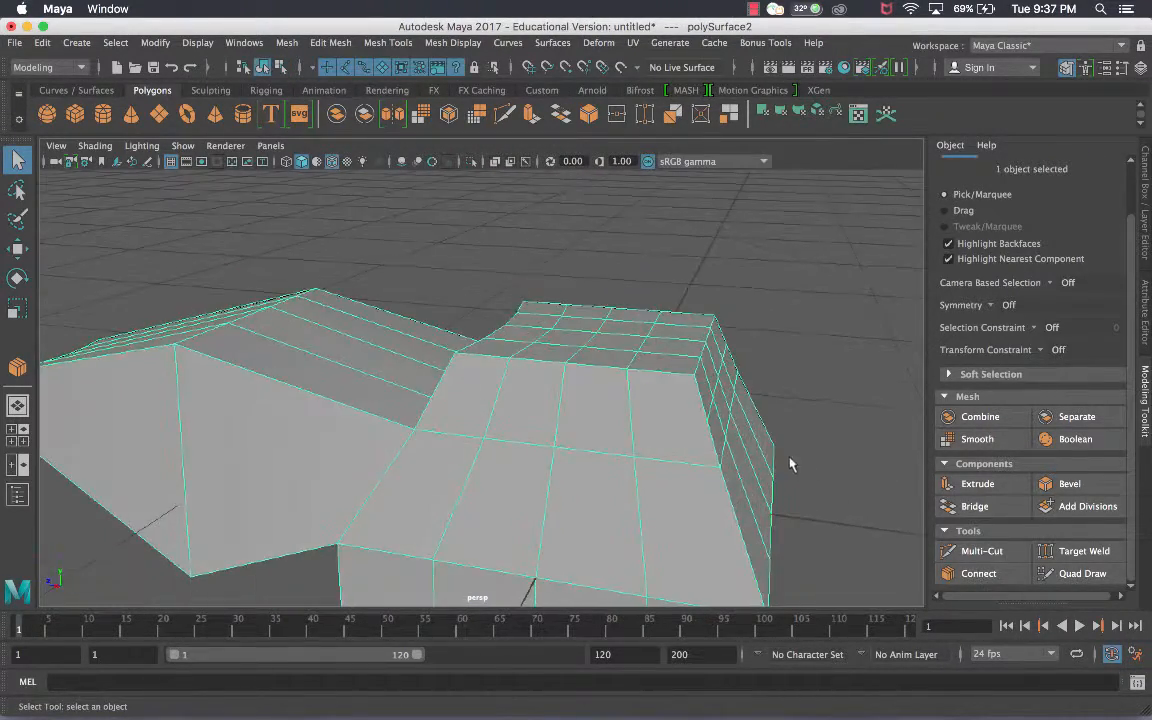
click(978, 573)
alt+drag(660, 370, 575, 387)
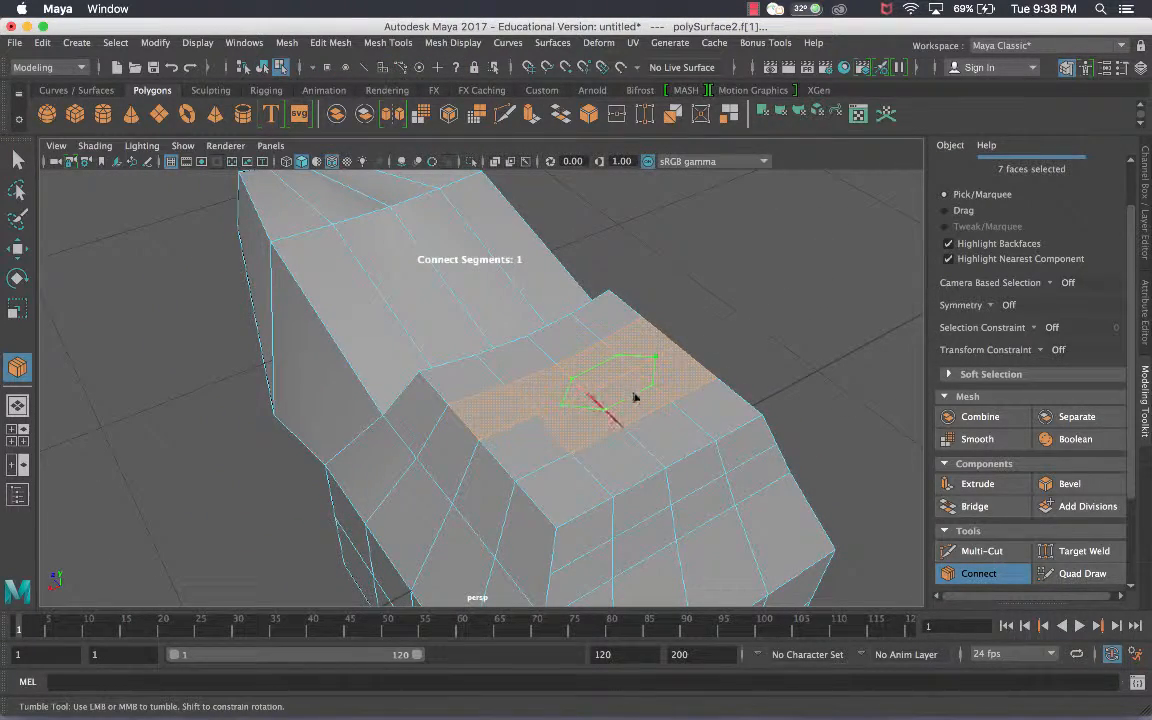
alt+right_drag(634, 407, 828, 399)
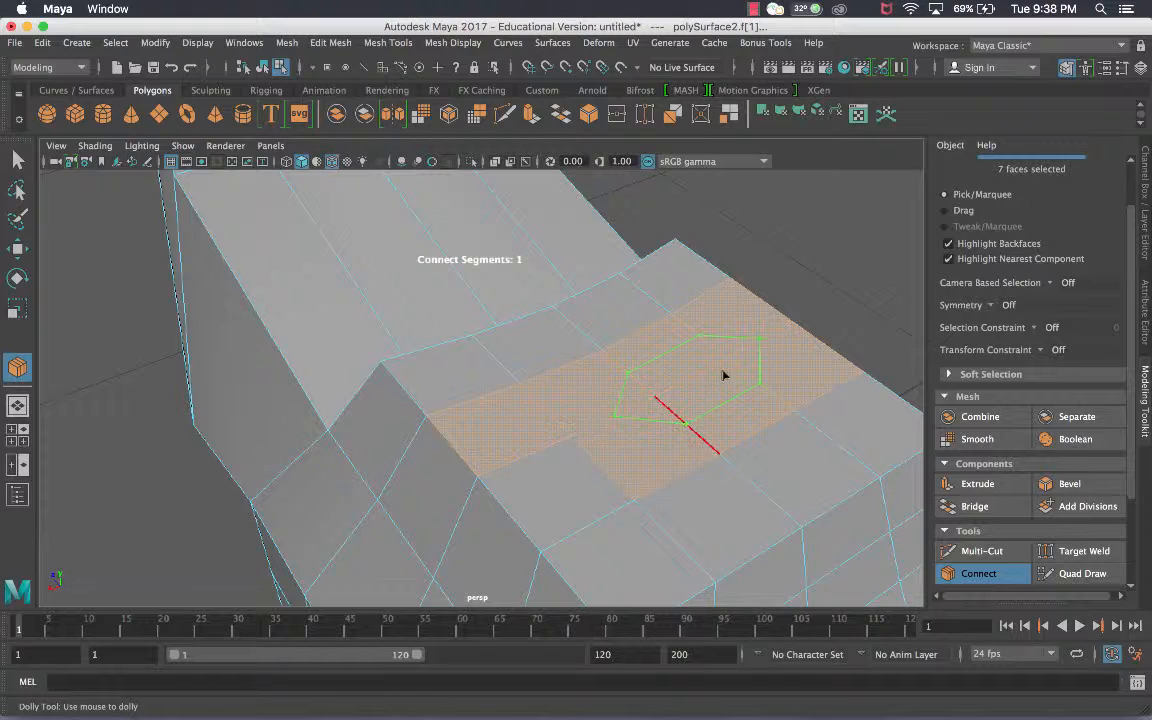
key(q)
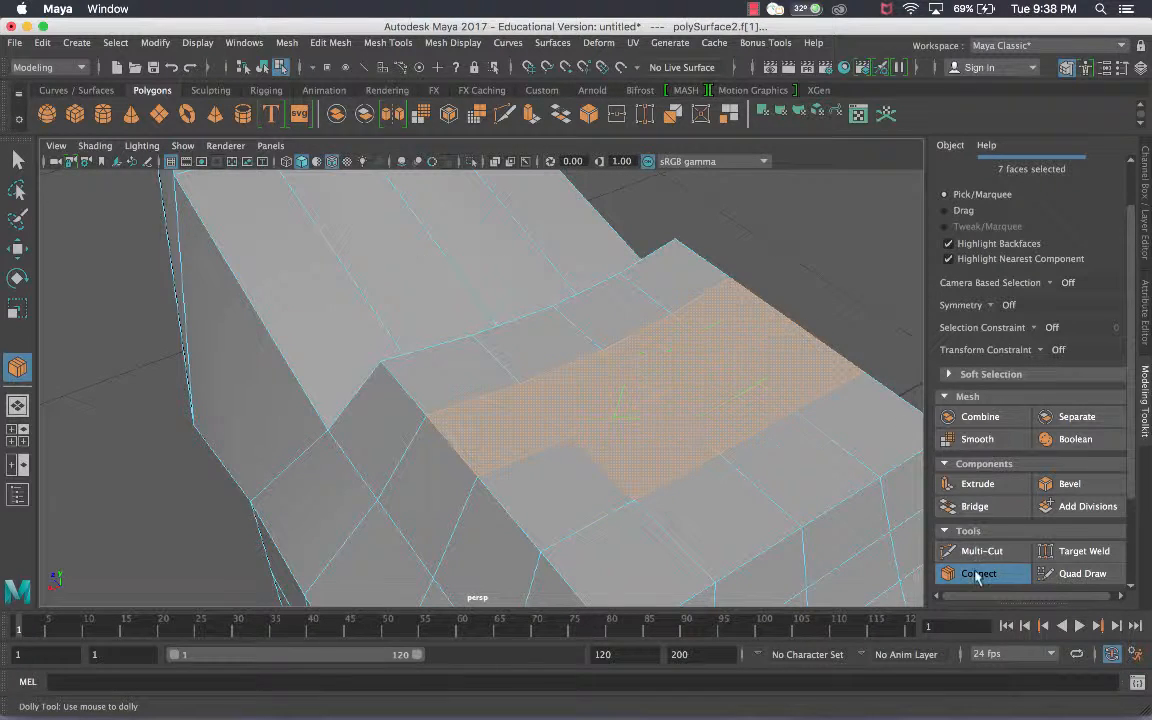
- Retry Connect on the seven top faces with Slide at 0.5 and again with 1 segment
click(987, 577)
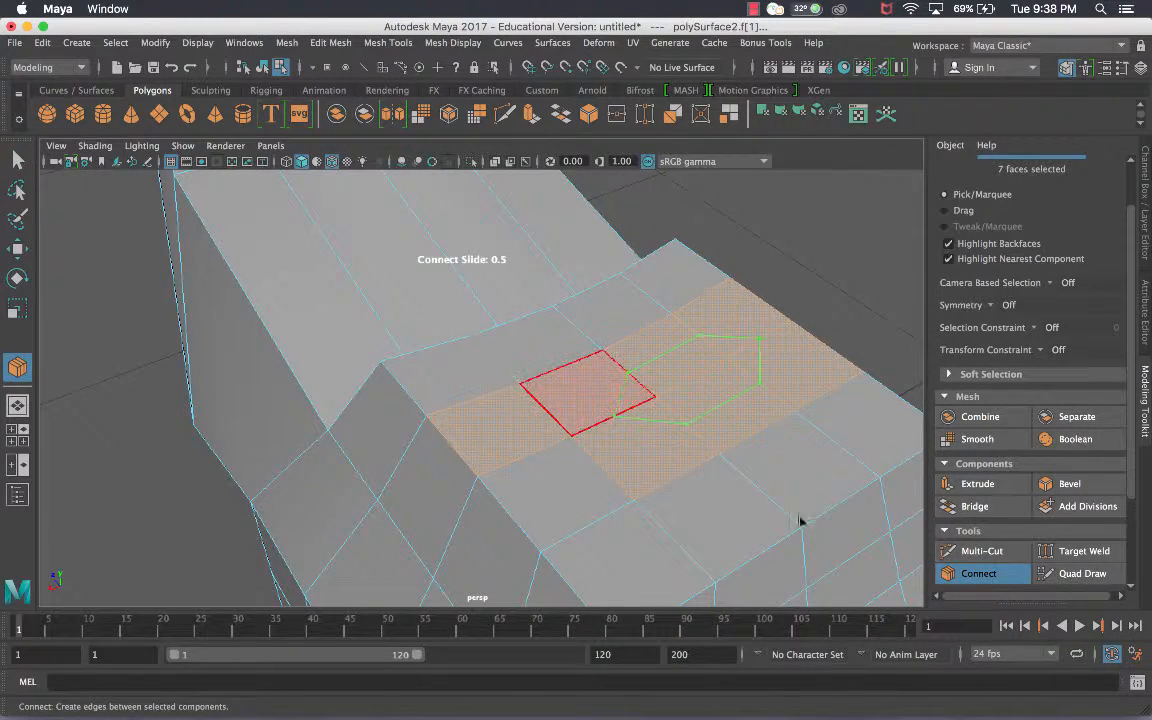
scroll(589, 391, down, 5)
alt+drag(990, 588, 920, 553)
click(980, 575)
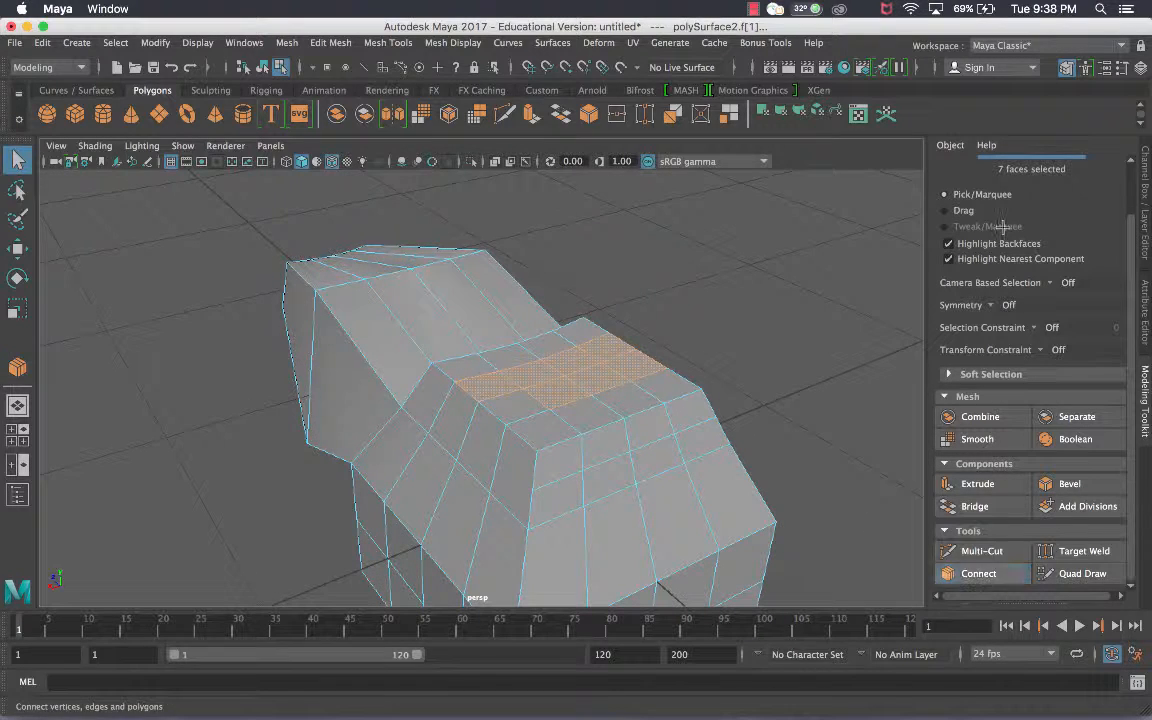
scroll(1048, 200, up, 2)
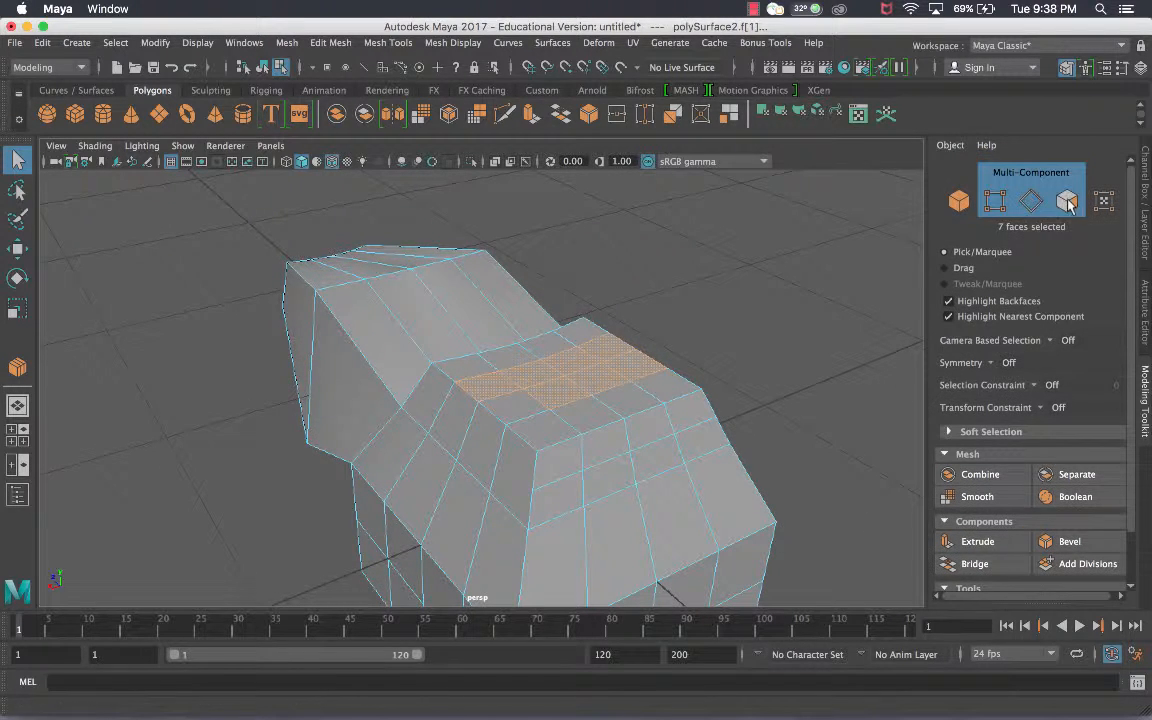
scroll(998, 561, down, 2)
click(1000, 574)
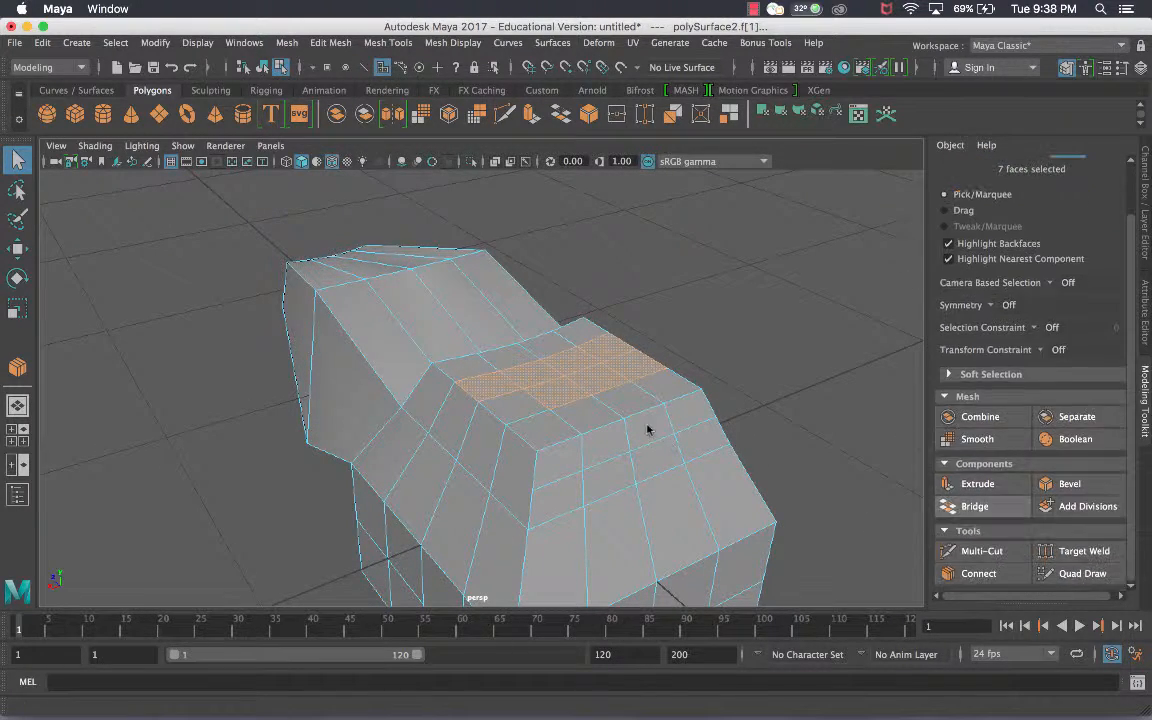
alt+drag(599, 419, 625, 422)
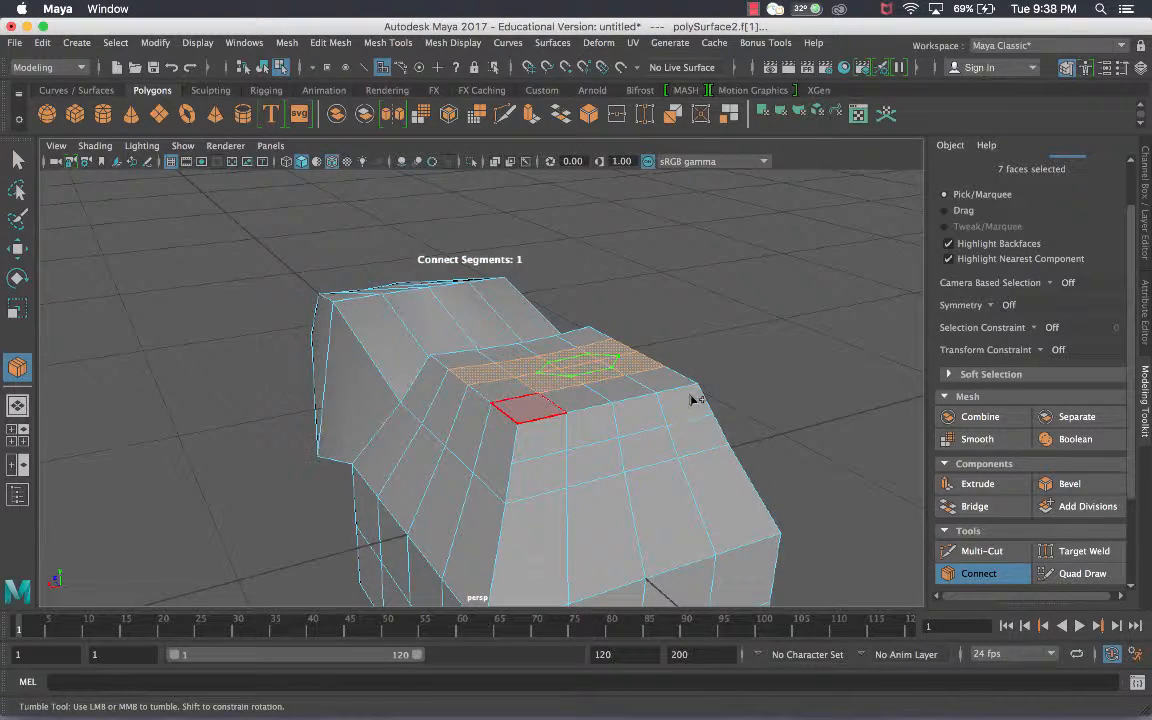
key(q)
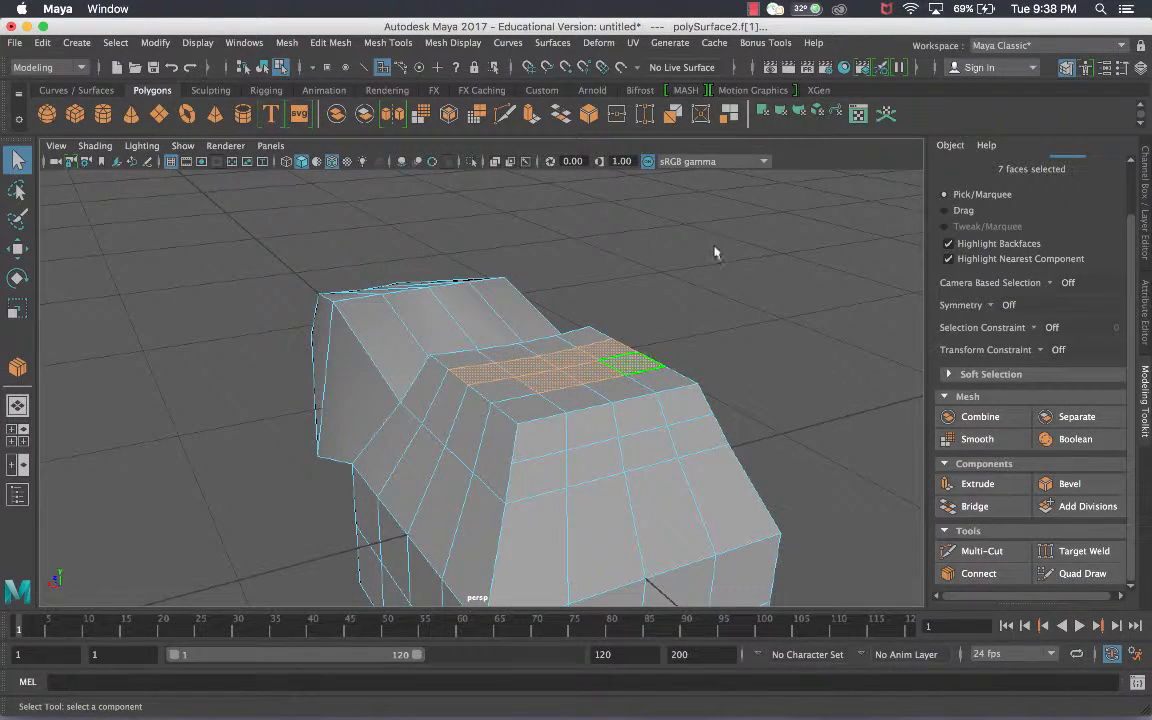
- Return to face selection, toggle a region of faces around the block's top and clear the selection
right_drag(613, 262, 692, 240)
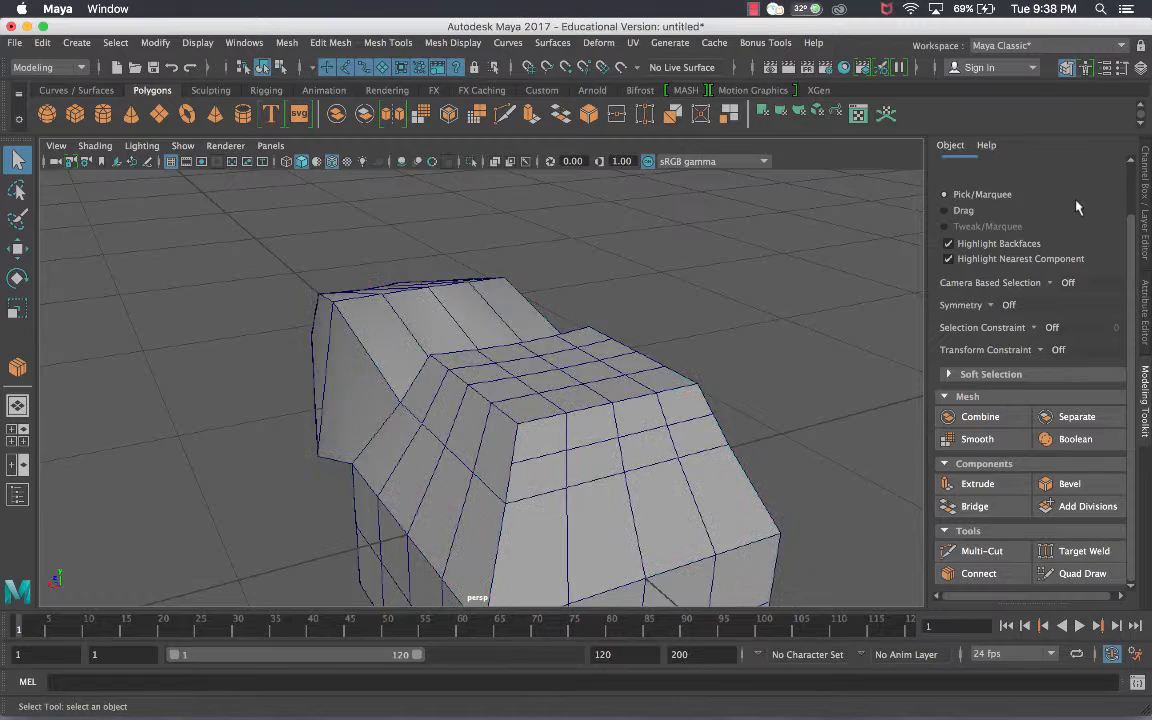
scroll(1027, 452, up, 1)
right_drag(543, 380, 556, 418)
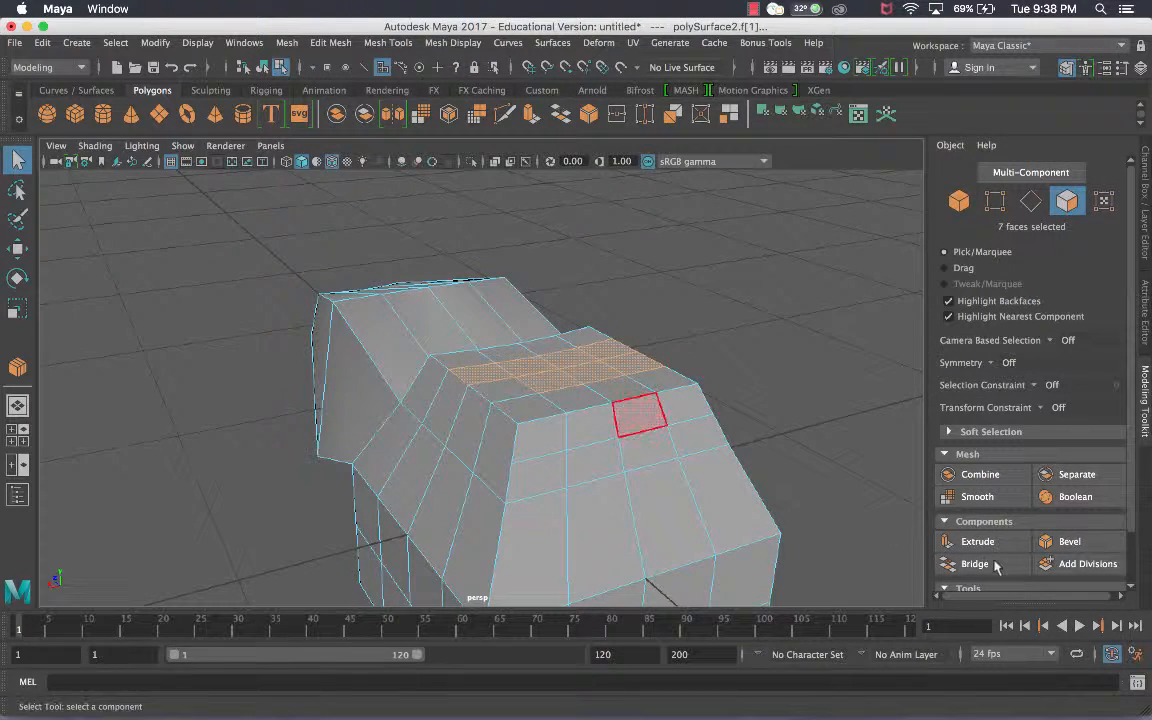
scroll(995, 541, down, 1)
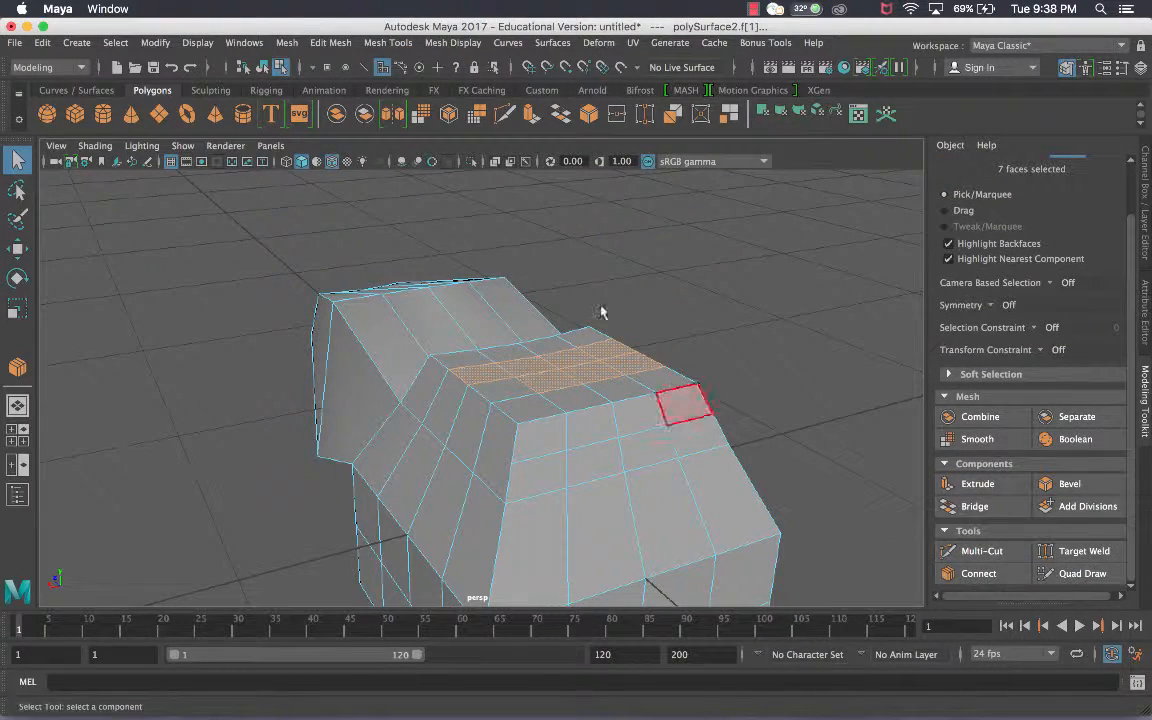
shift+drag(572, 365, 430, 428)
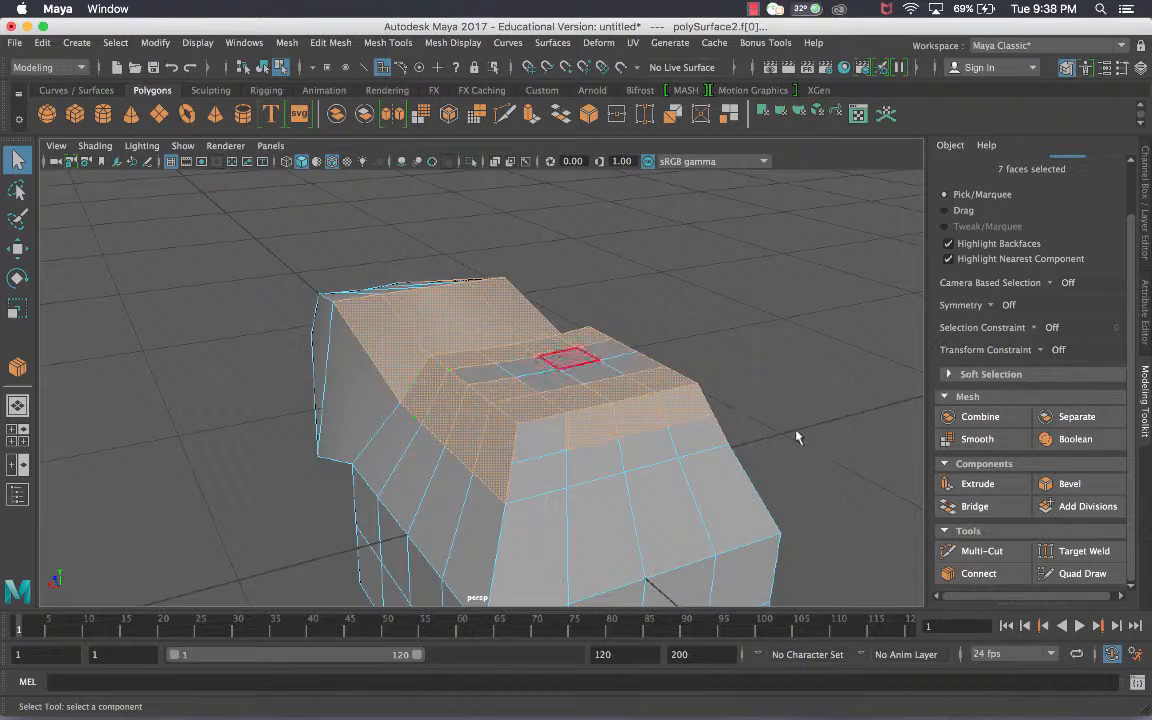
click(755, 407)
- Connect four adjacent faces at the corner of the block's top beside the sloped end, using 1 segment
alt+drag(846, 410, 1004, 566)
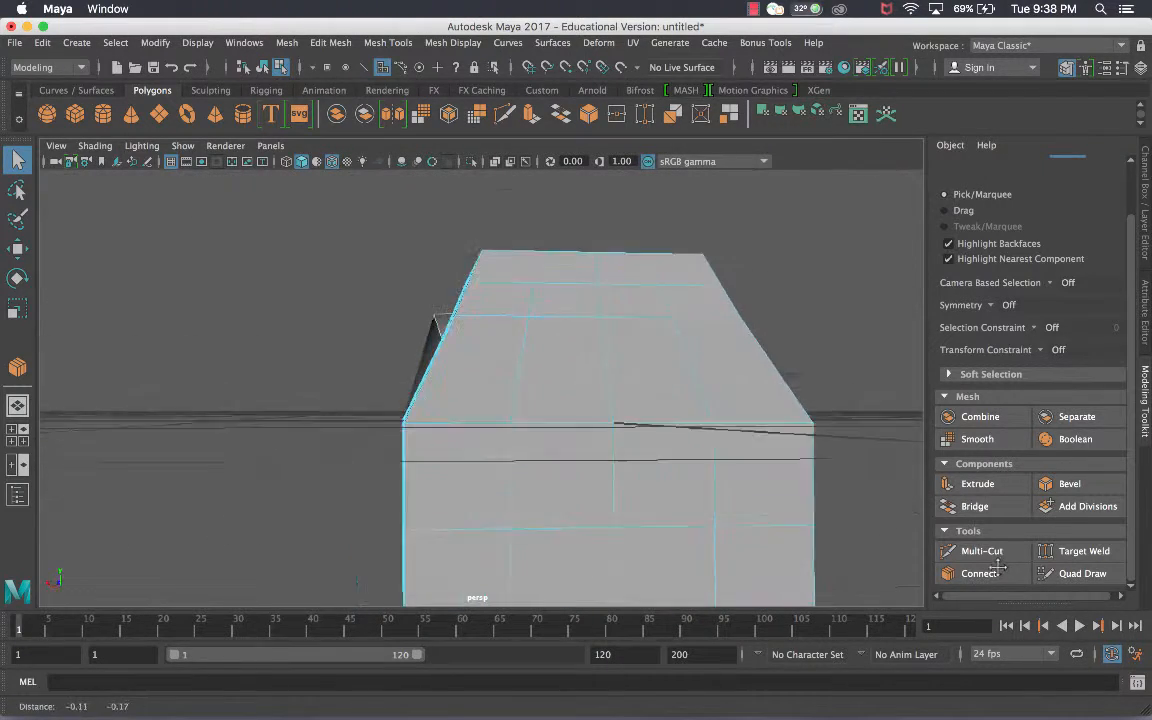
click(993, 571)
alt+drag(602, 405, 636, 378)
click(575, 389)
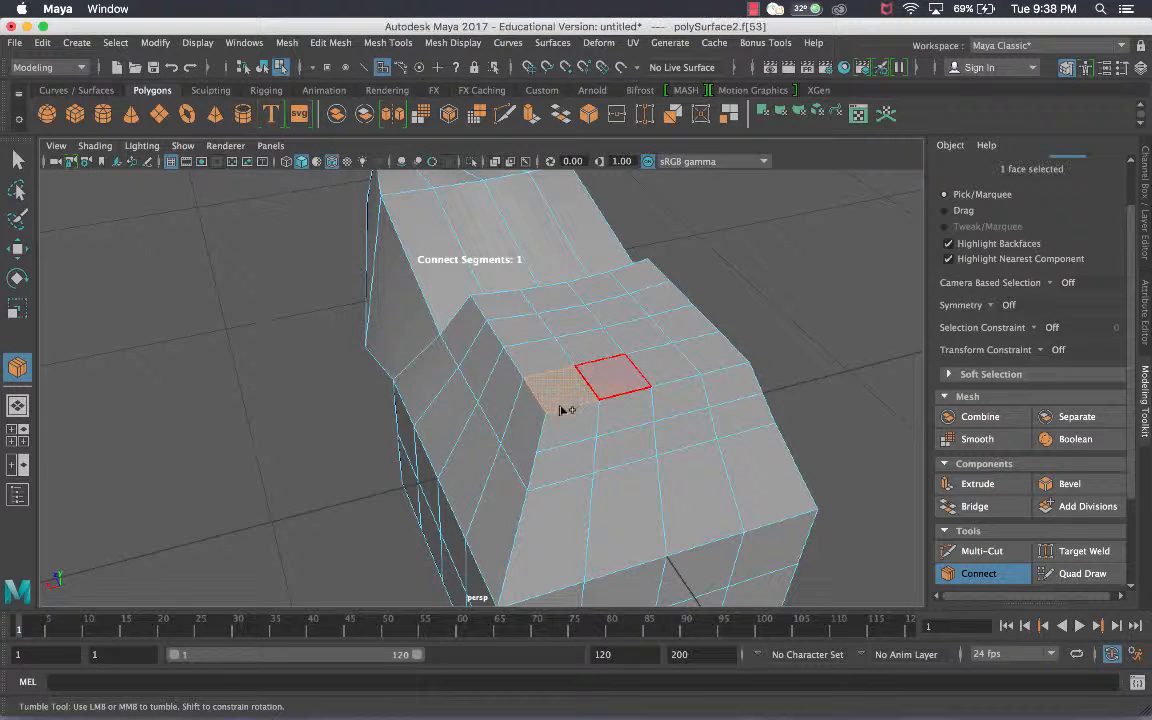
shift+click(608, 381)
shift+click(588, 347)
shift+click(541, 359)
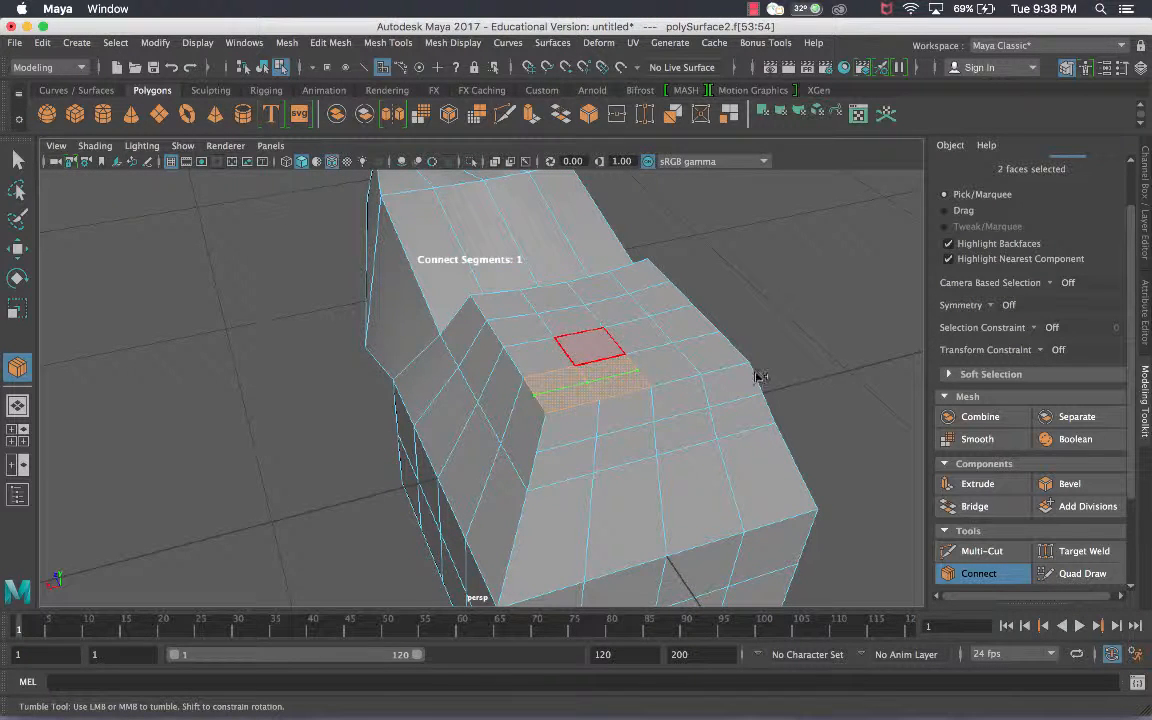
key(q)
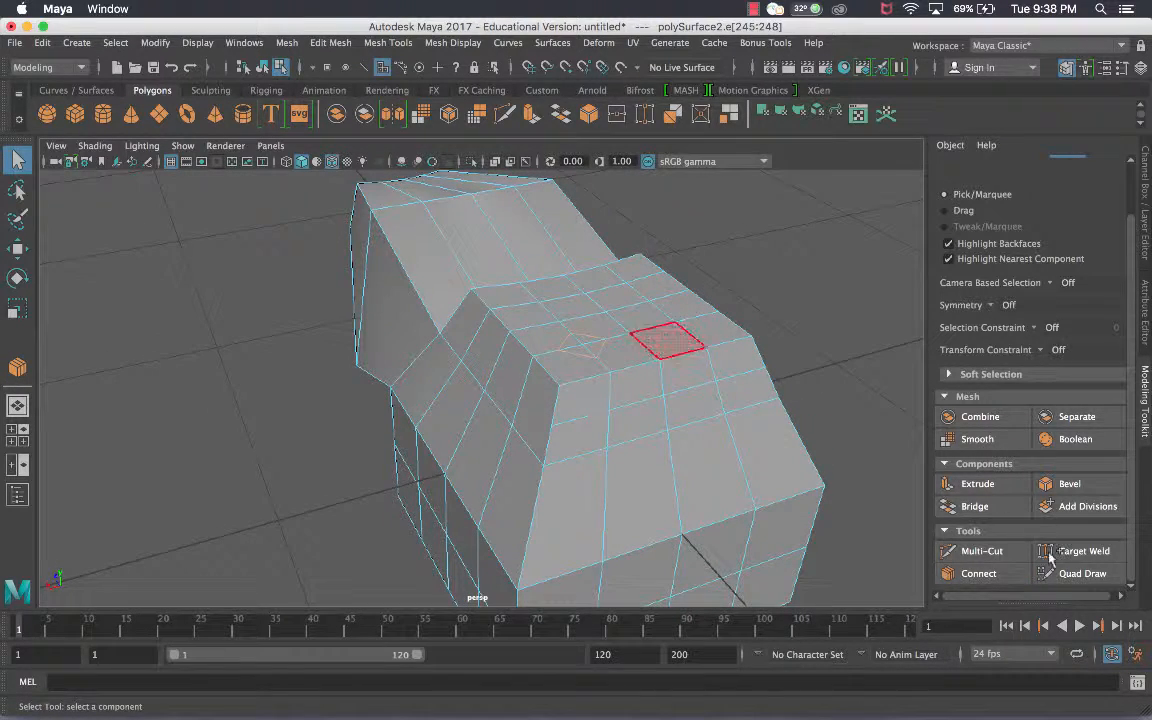
- Connect vertices in a zigzag across the top row of faces beside the sloped end, starting at the corner vertex
click(978, 573)
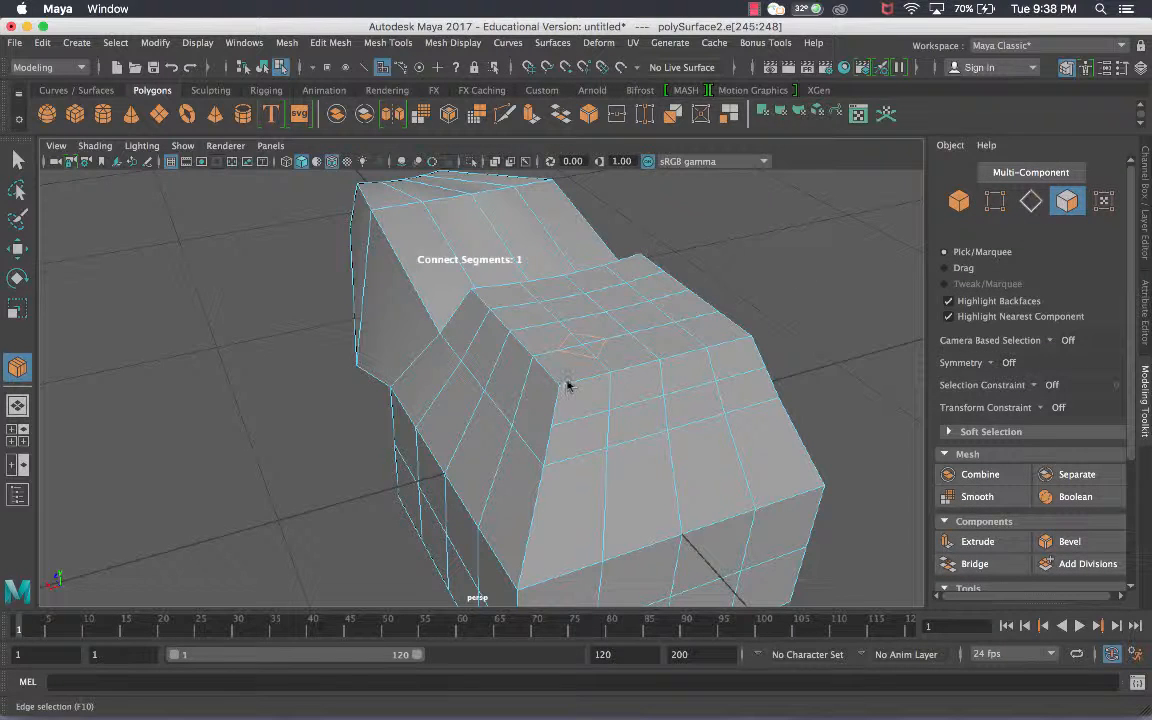
key(F9)
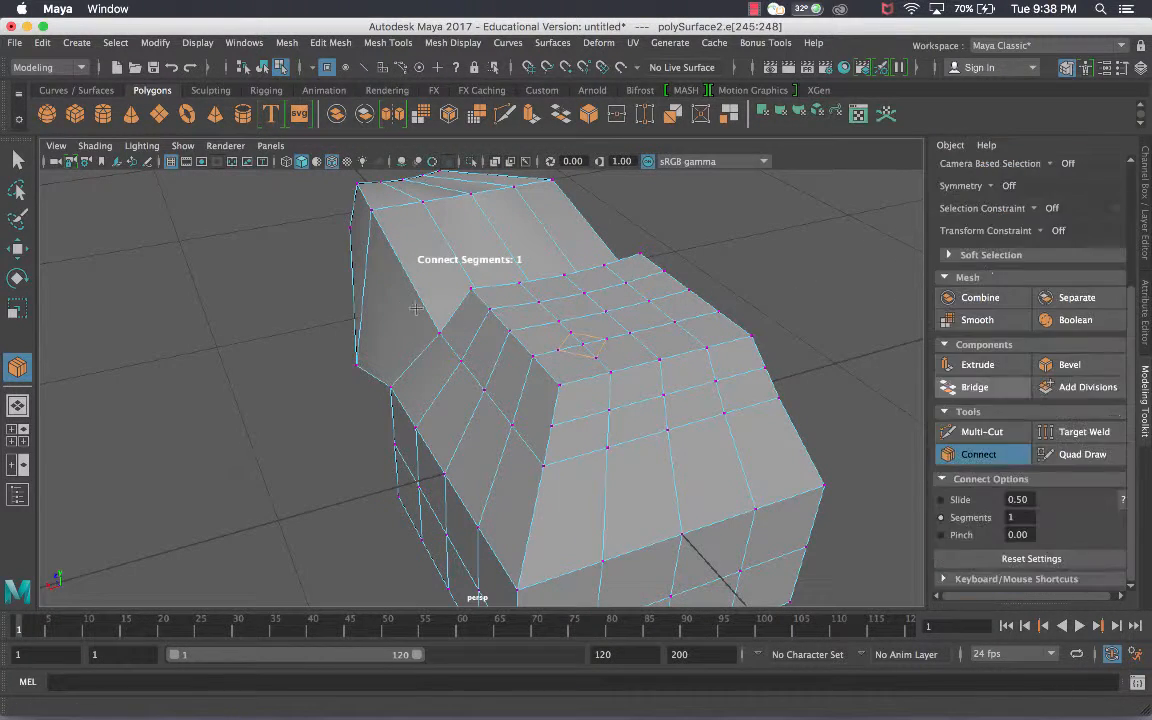
key(q)
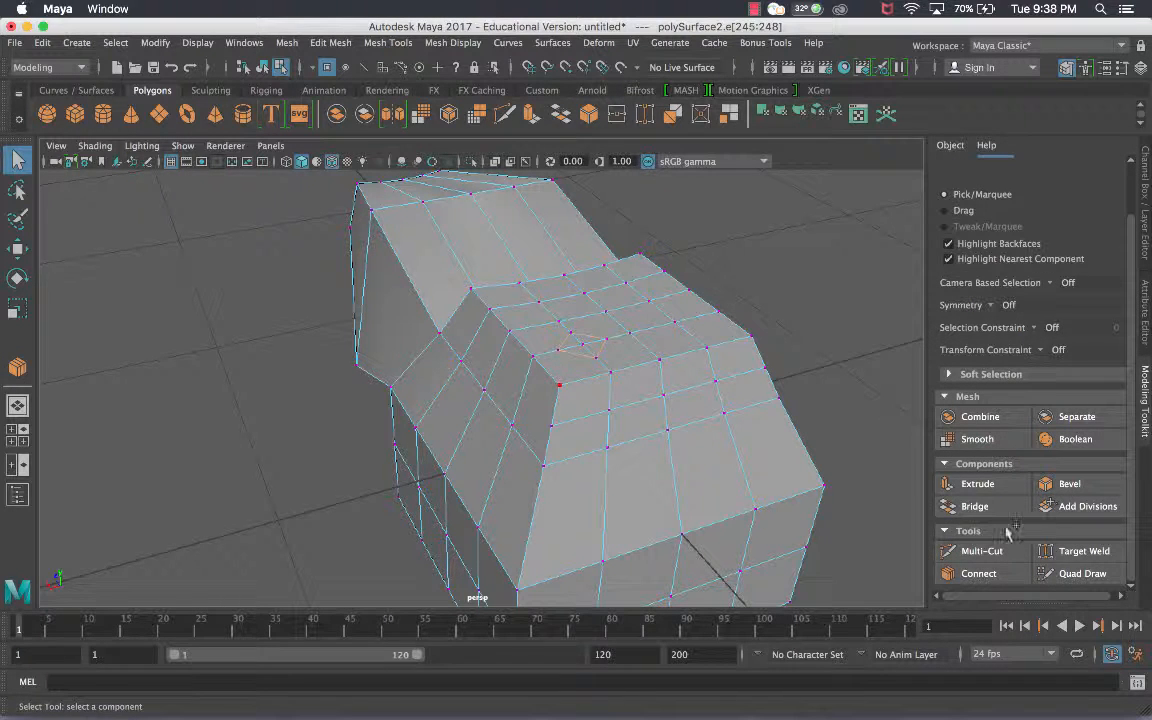
click(978, 573)
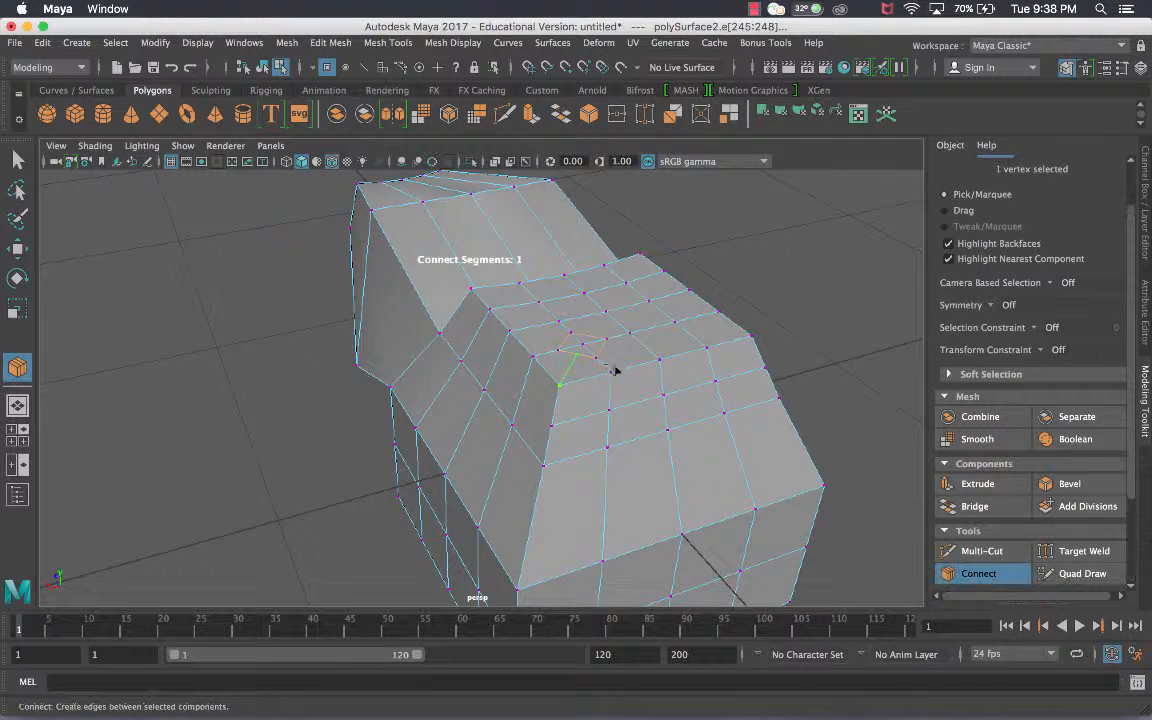
click(610, 371)
click(650, 352)
click(680, 333)
key(q)
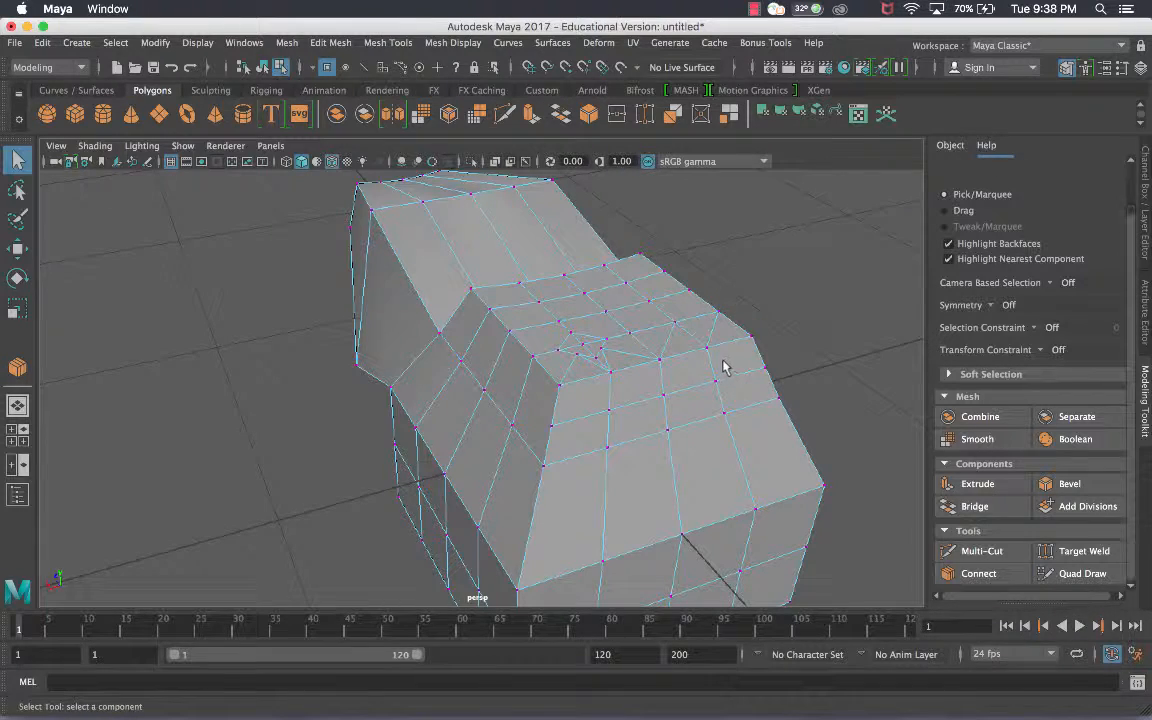
scroll(716, 370, down, 5)
scroll(700, 372, up, 5)
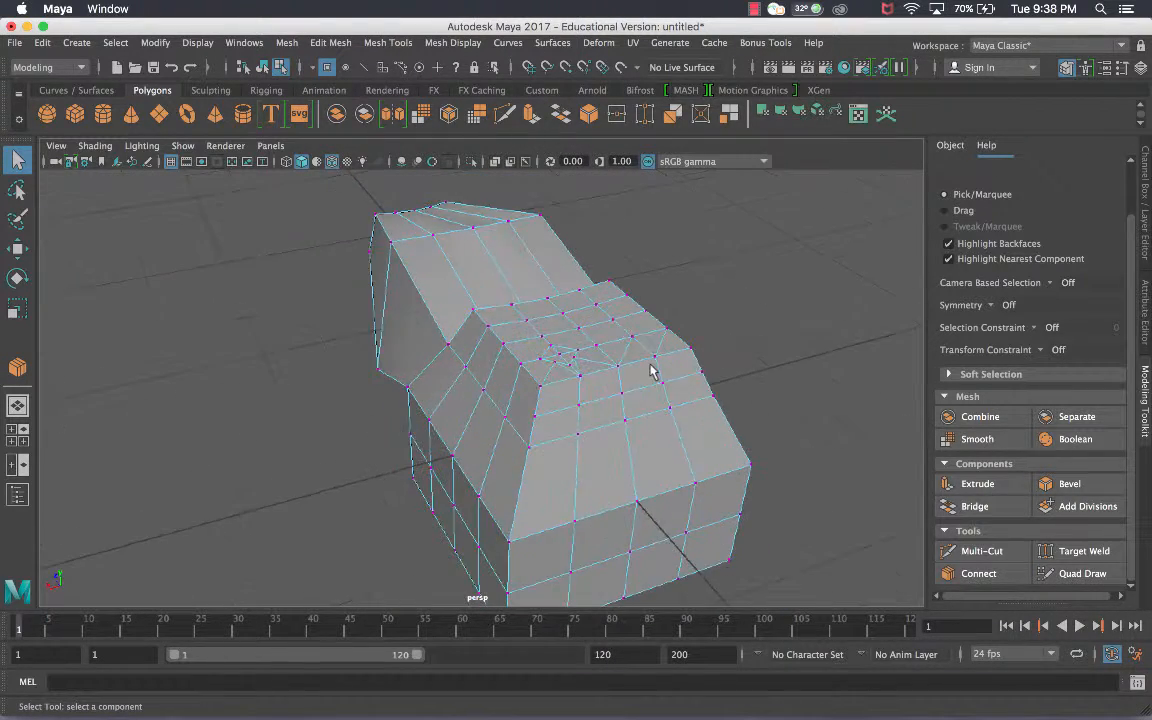
alt+drag(695, 342, 594, 288)
right_drag(553, 262, 622, 240)
key(F9)
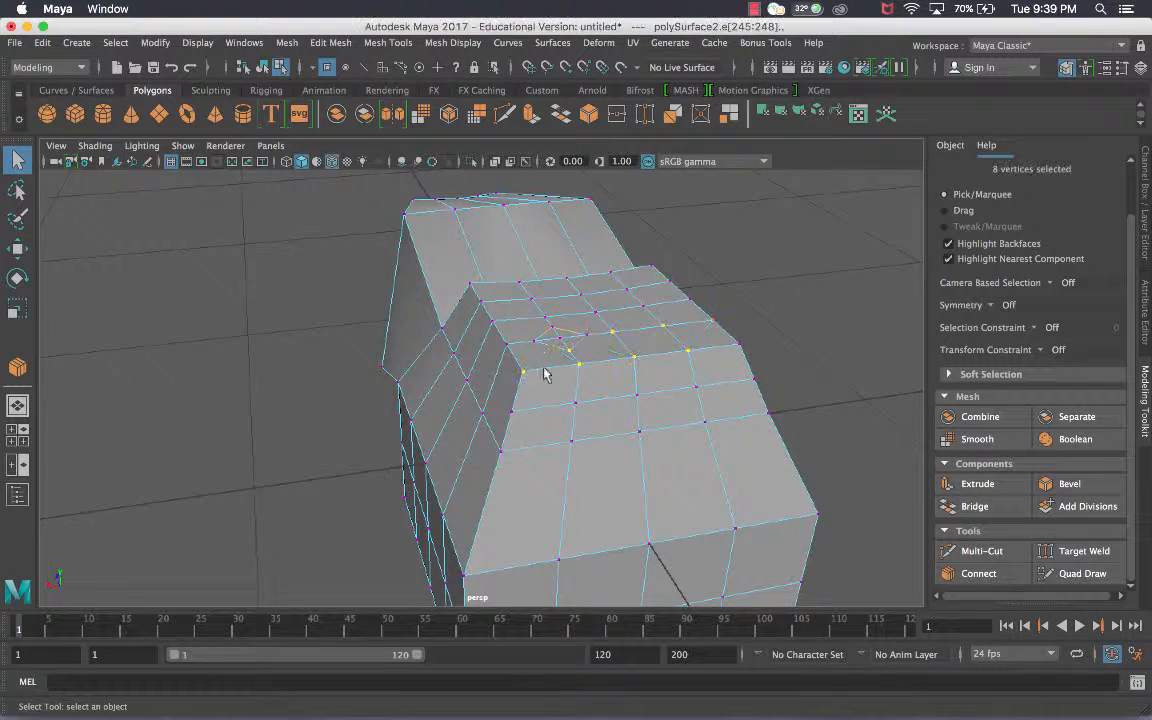
- Undo the zigzag vertex connections and the four-face Connect on the block's top
key(super+z)
key(super+z)
key(super+z)
key(super+z)
key(super+z)
key(super+z)
key(super+z)
key(super+z)
key(super+z)
key(super+z)
key(super+z)
key(super+z)
key(super+z)
key(super+z)
key(super+z)
key(super+z)
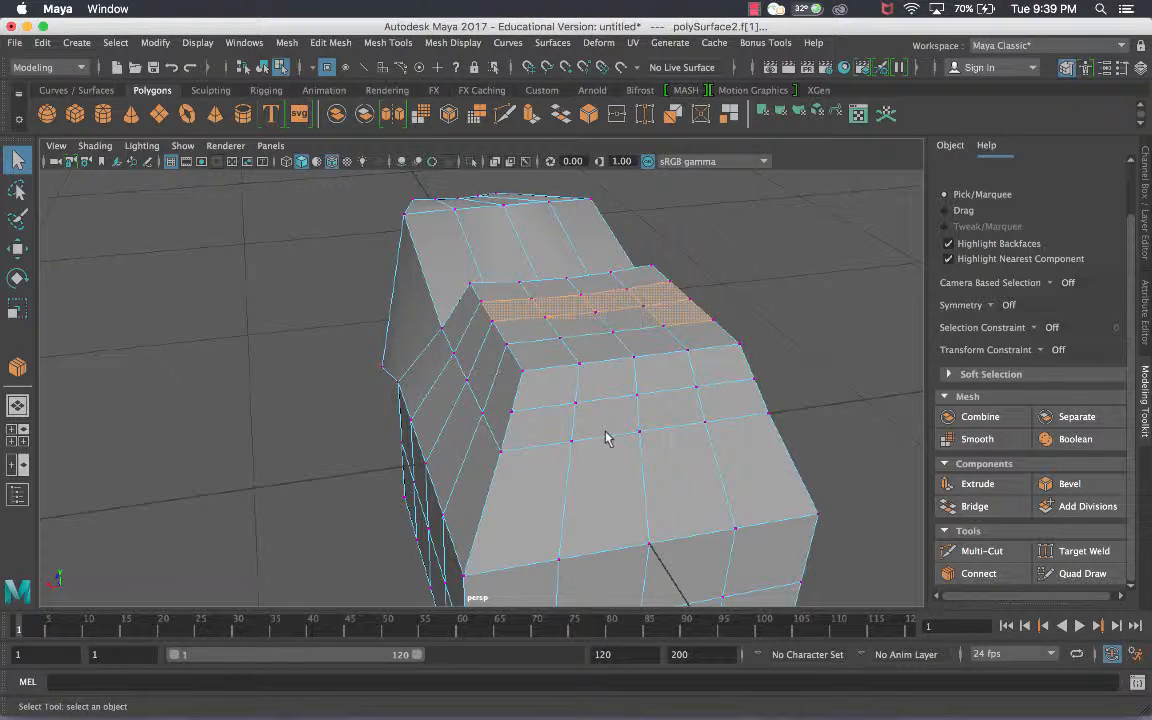
- Undo the Connect on the upper row of faces on the block's sloped end
key(super+z)
key(super+z)
key(super+z)
key(super+z)
key(super+z)
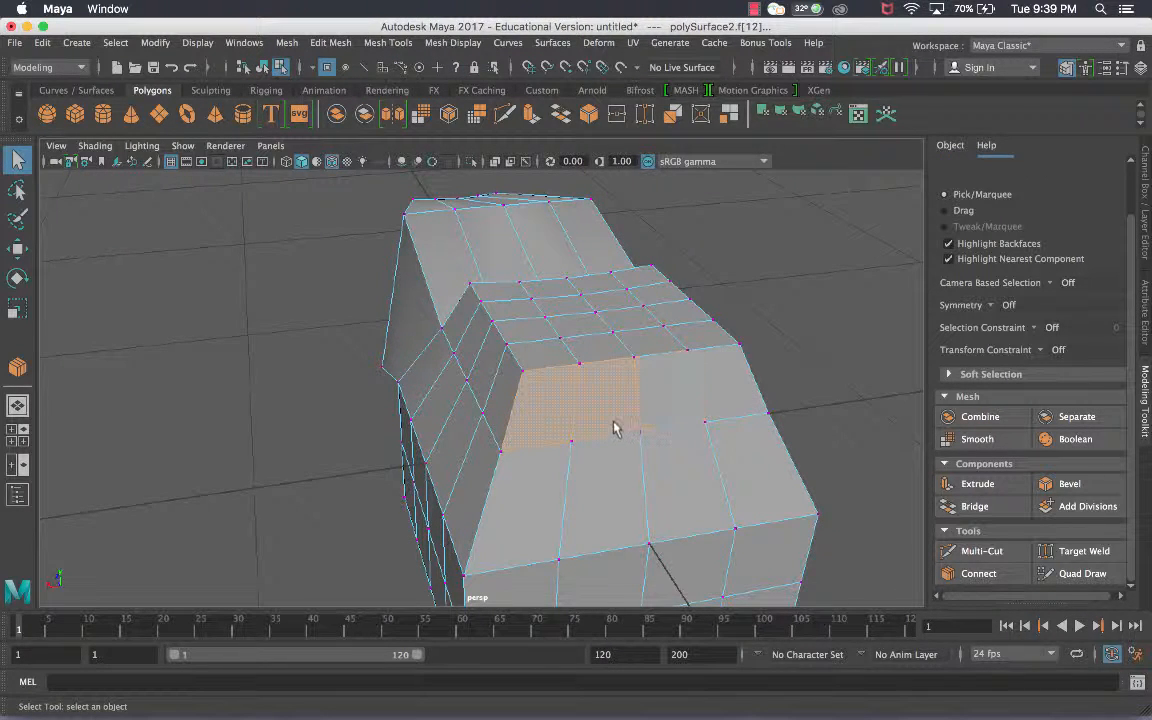
key(super+z)
key(super+z)
key(super+z)
right_drag(607, 387, 736, 275)
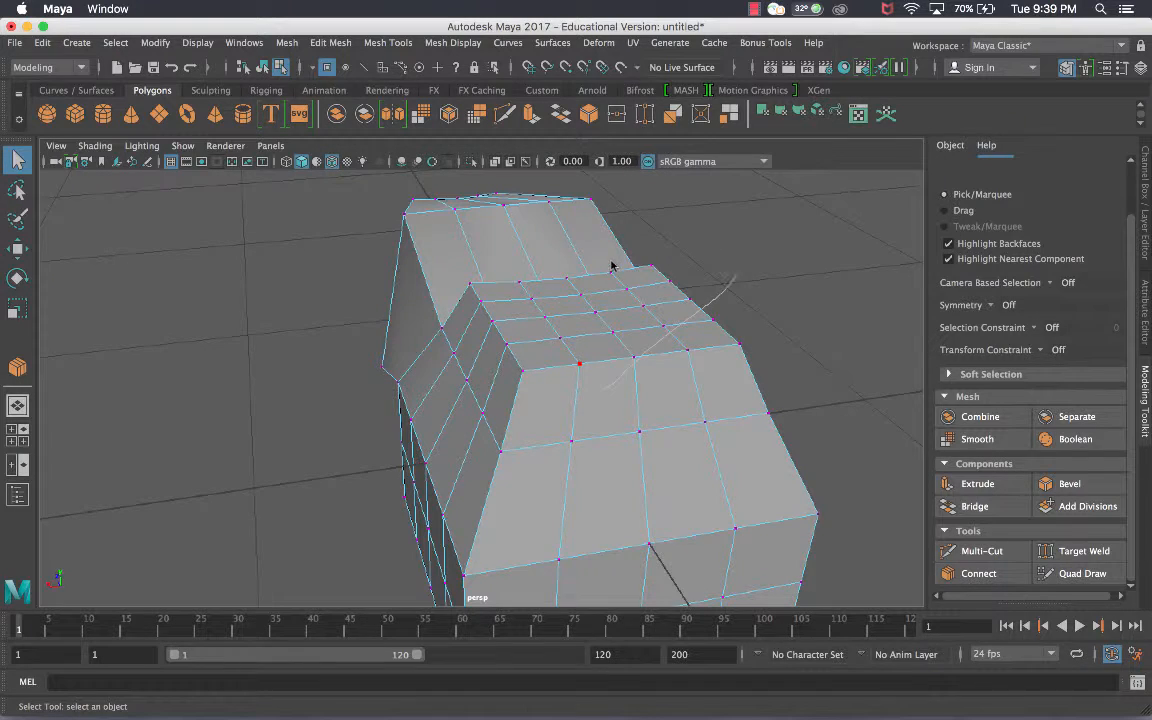
- Return to object mode, select the block mesh and activate Quad Draw on it
right_drag(604, 262, 683, 239)
click(750, 410)
alt+drag(752, 410, 851, 458)
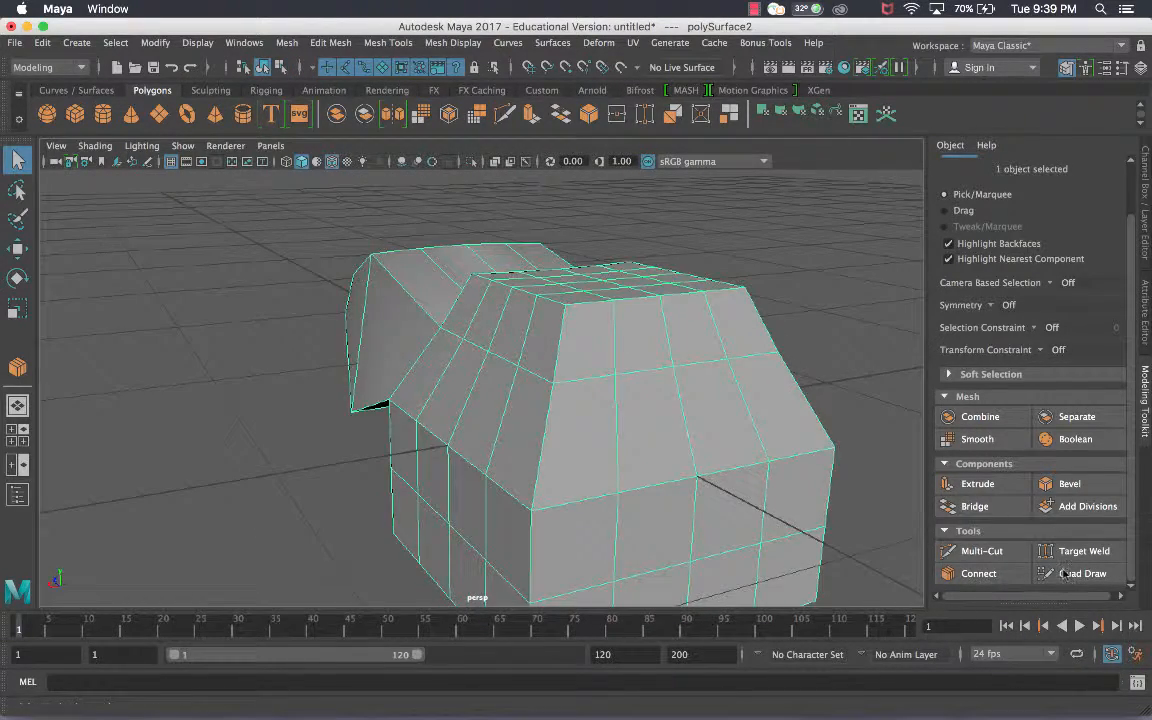
click(1066, 573)
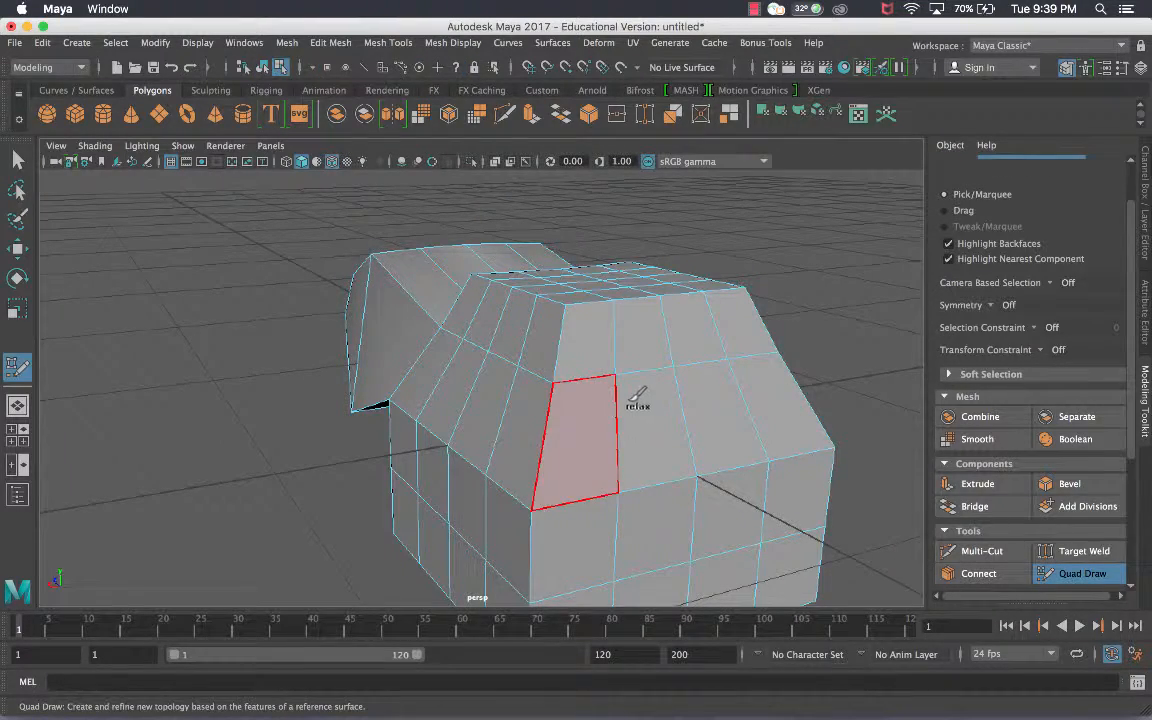
- Examine the edges and faces of the block's top and sloped end with Quad Draw active
mouse_move(622, 399)
alt+mouse_down()
mouse_move(613, 407)
mouse_move(553, 383)
mouse_move(515, 350)
mouse_move(609, 424)
mouse_move(622, 401)
mouse_move(568, 404)
alt+mouse_up()
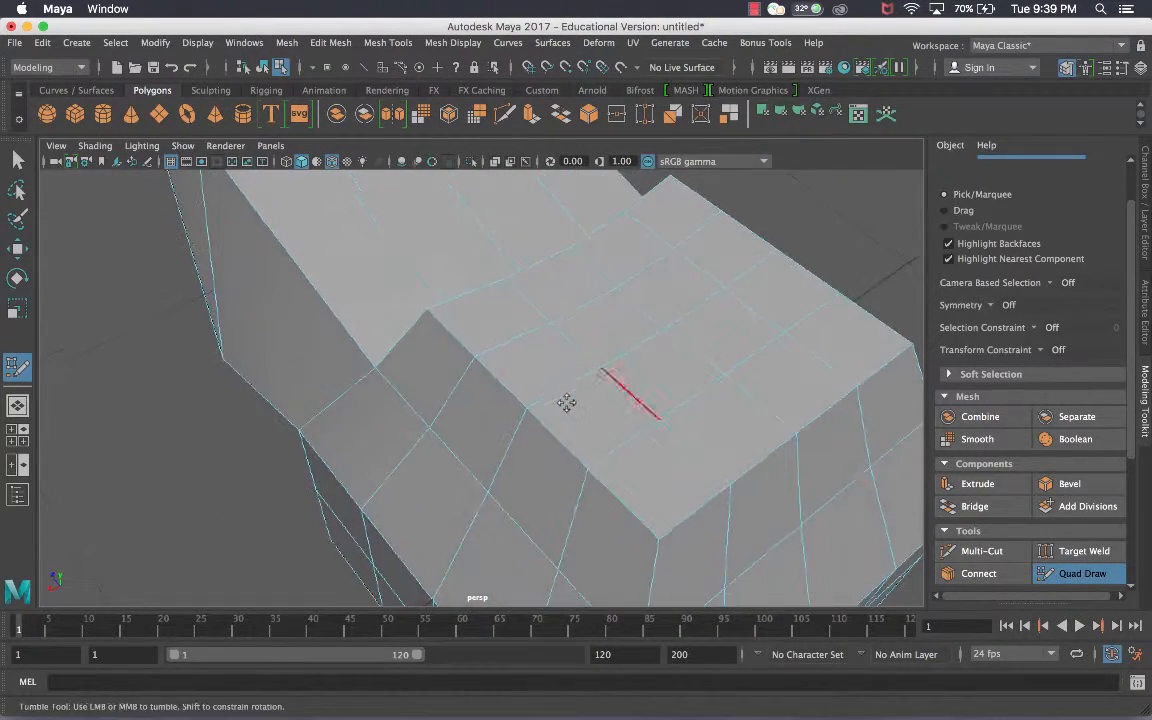
alt+middle_drag(655, 398, 594, 363)
scroll(616, 411, down, 5)
scroll(606, 412, up, 8)
scroll(599, 380, down, 5)
alt+drag(599, 392, 598, 380)
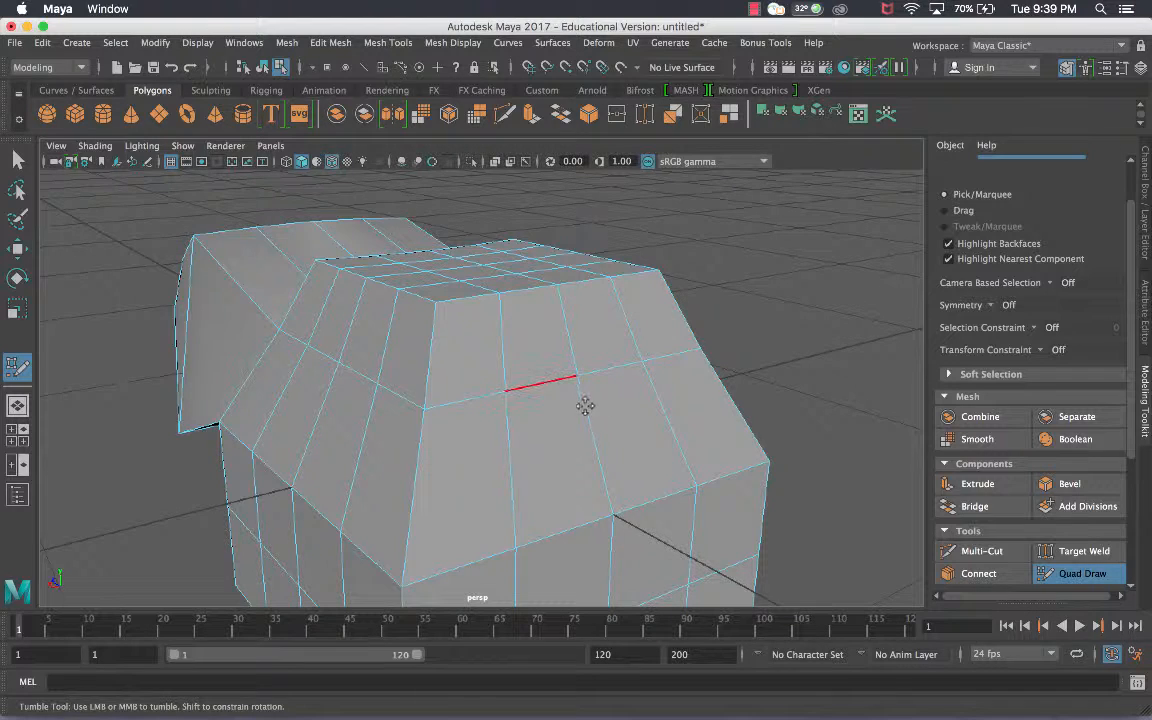
scroll(582, 404, up, 5)
alt+drag(455, 357, 424, 338)
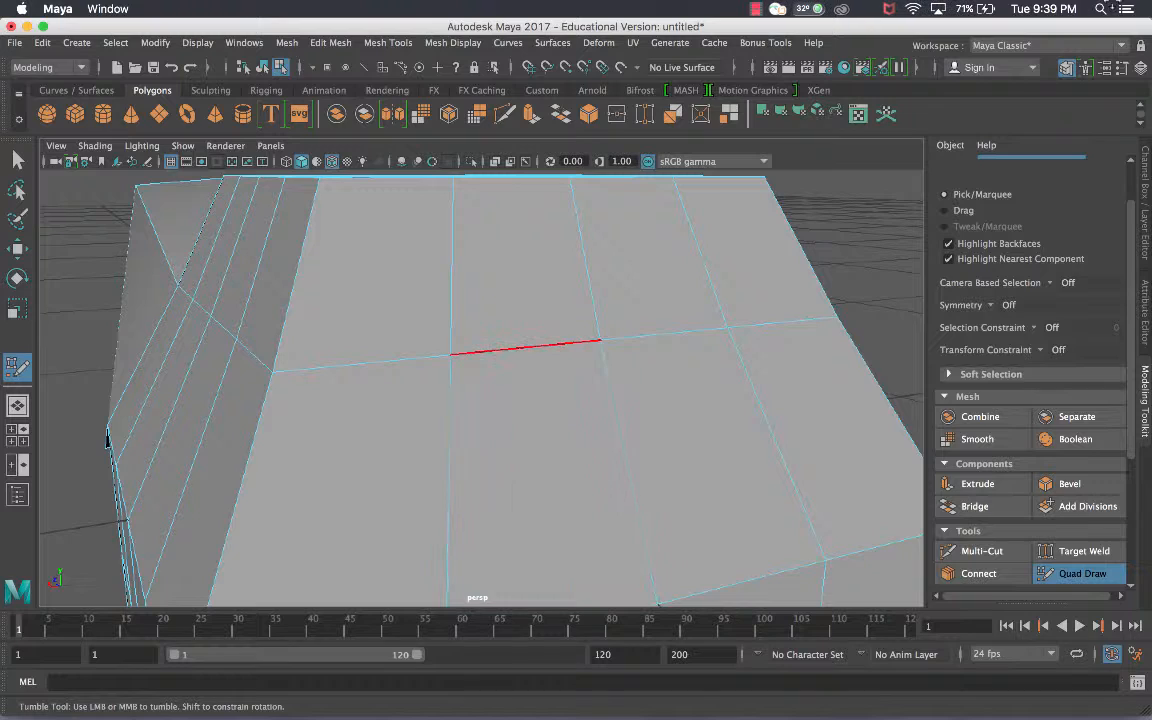
click(1149, 5)
click(733, 217)
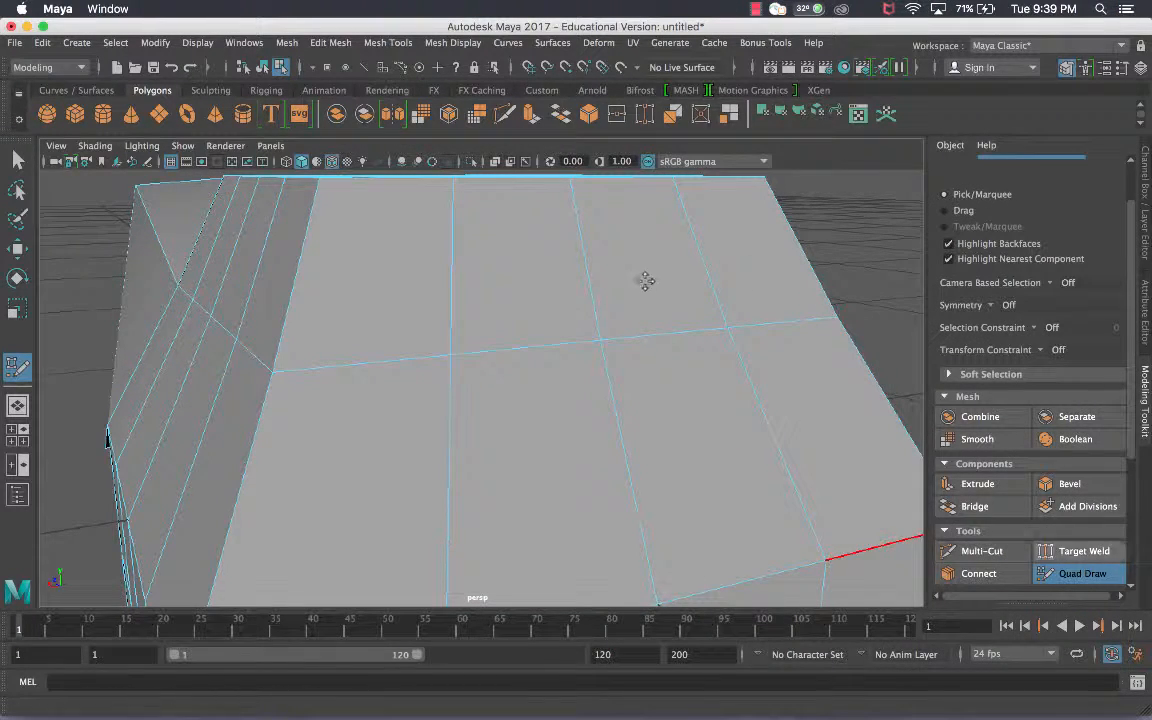
alt+drag(458, 360, 432, 381)
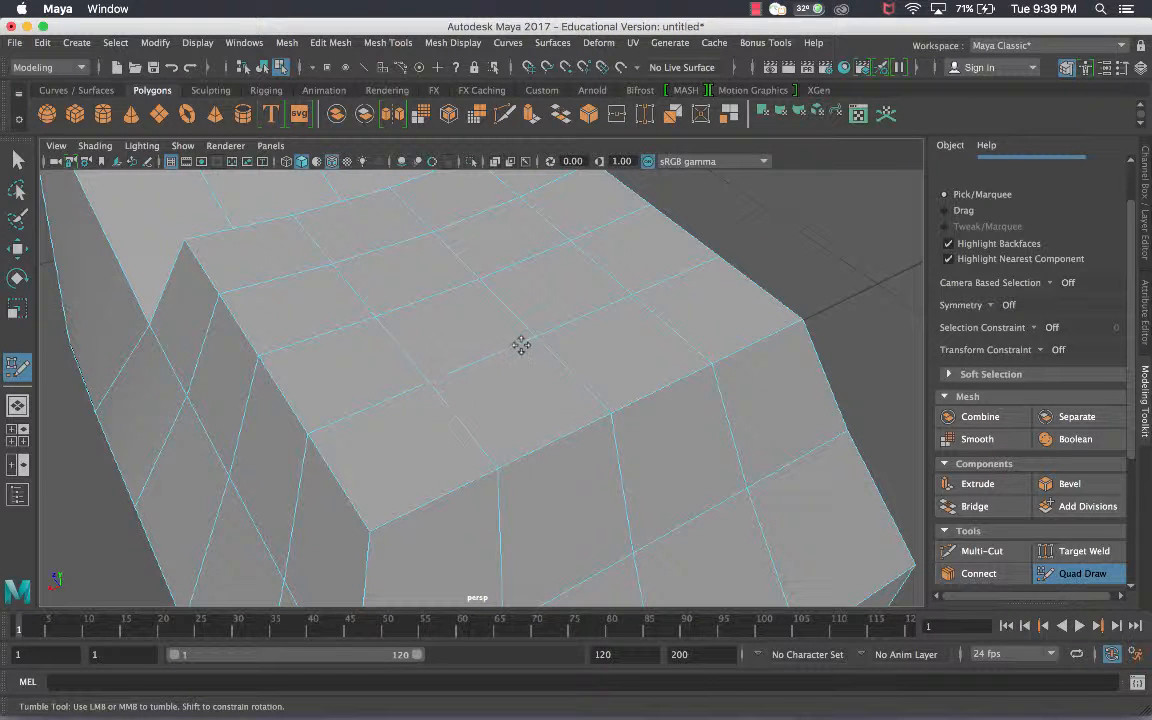
- Weld the vertices of one edge column on the block's top onto the neighbouring column
drag(533, 339, 535, 338)
alt+drag(445, 298, 347, 293)
alt+middle_drag(345, 292, 340, 291)
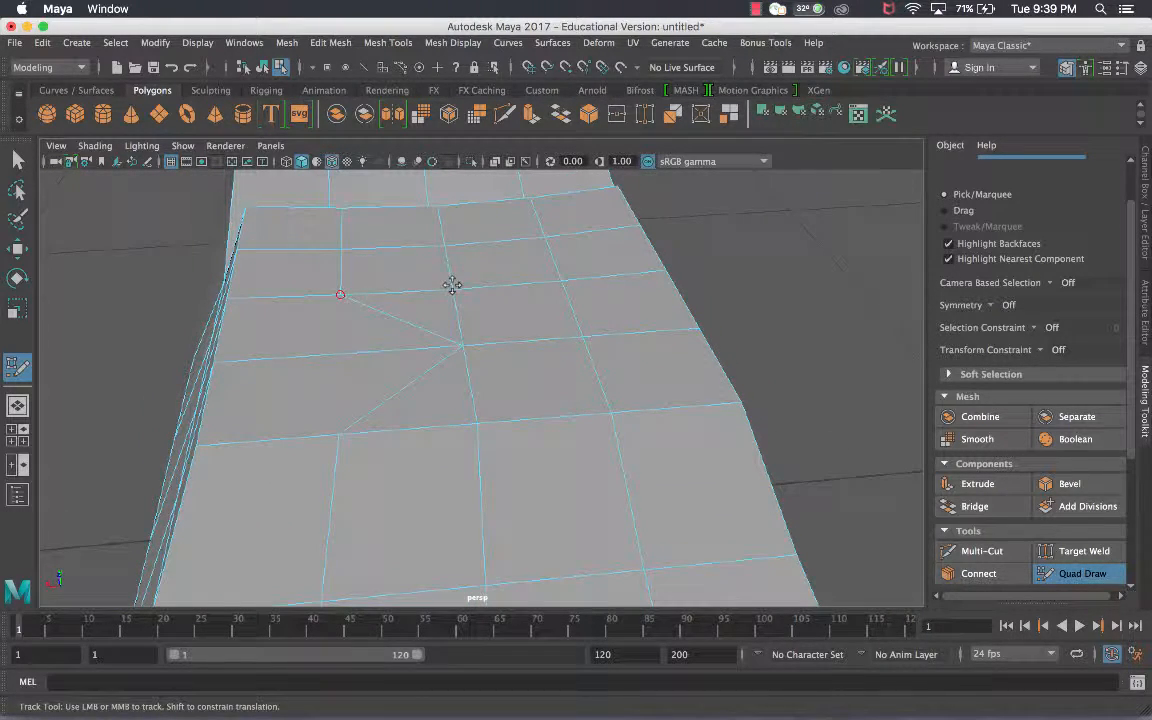
drag(452, 286, 346, 254)
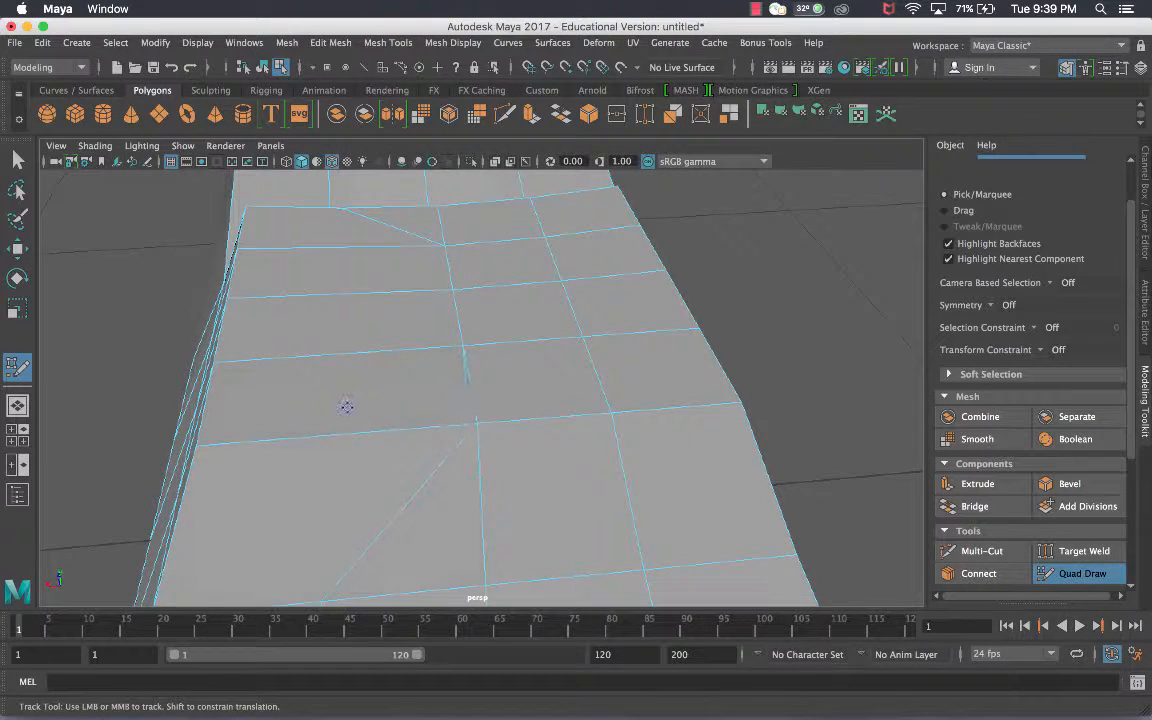
- Weld the same column's remaining vertices down the sloped end onto the neighbouring column
alt+middle_drag(340, 439, 352, 277)
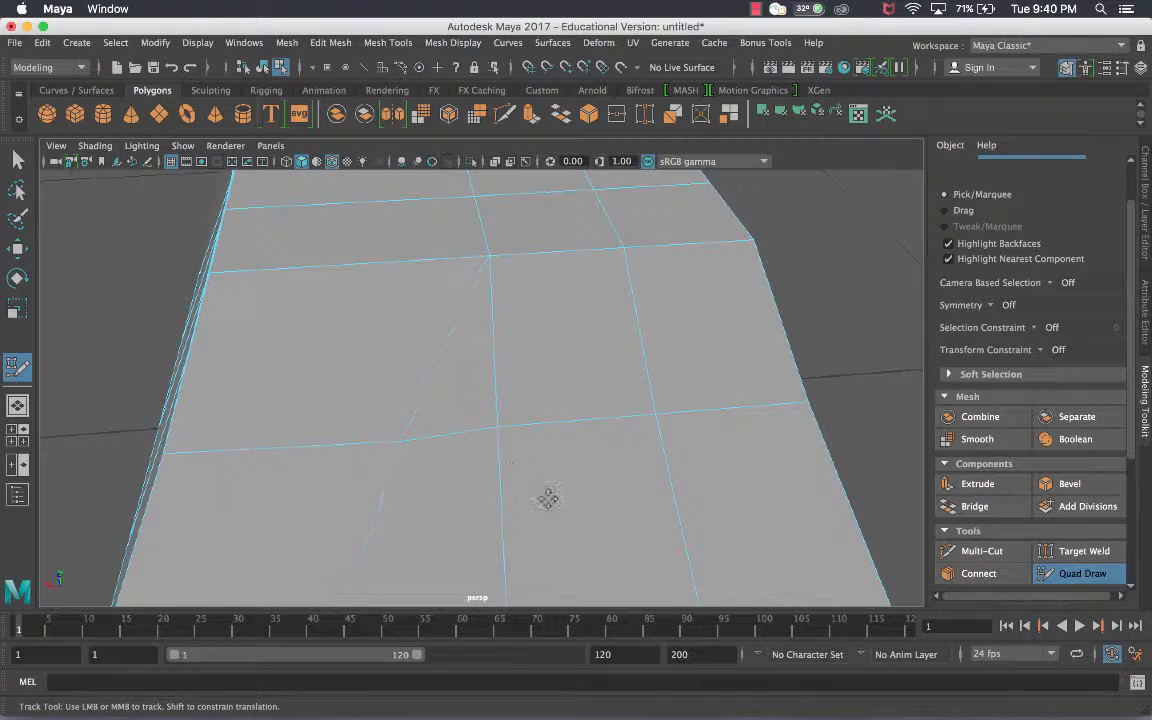
mouse_move(499, 430)
mouse_down()
mouse_move(476, 414)
mouse_move(497, 427)
mouse_up()
alt+middle_drag(496, 578, 502, 460)
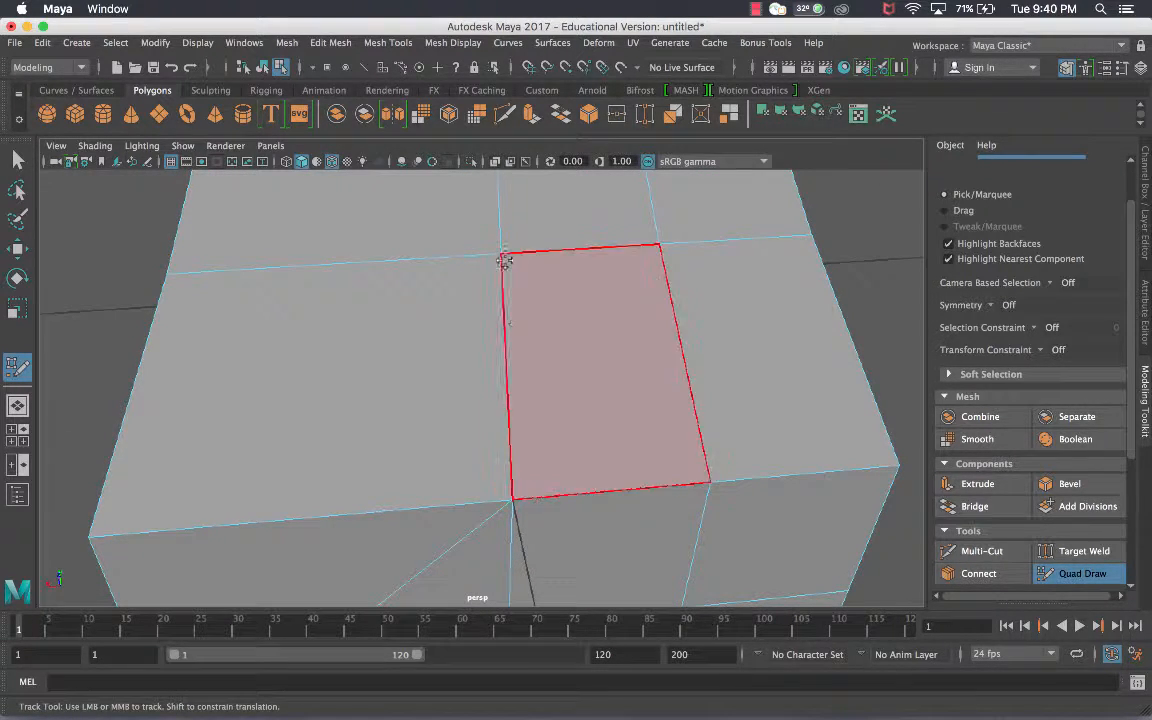
- Move edges on the block's top onto adjacent rows and the outer border so their vertices weld, undoing one of the moves
alt+drag(556, 388, 481, 324)
alt+middle_drag(492, 210, 509, 373)
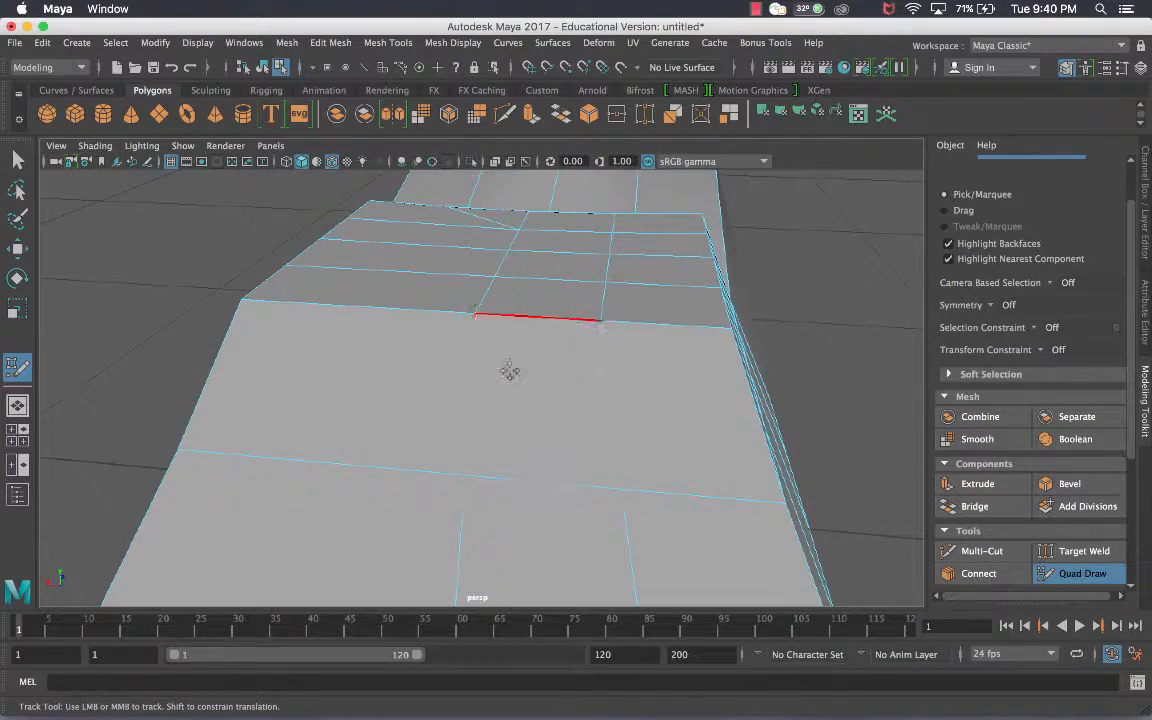
alt+drag(481, 311, 491, 268)
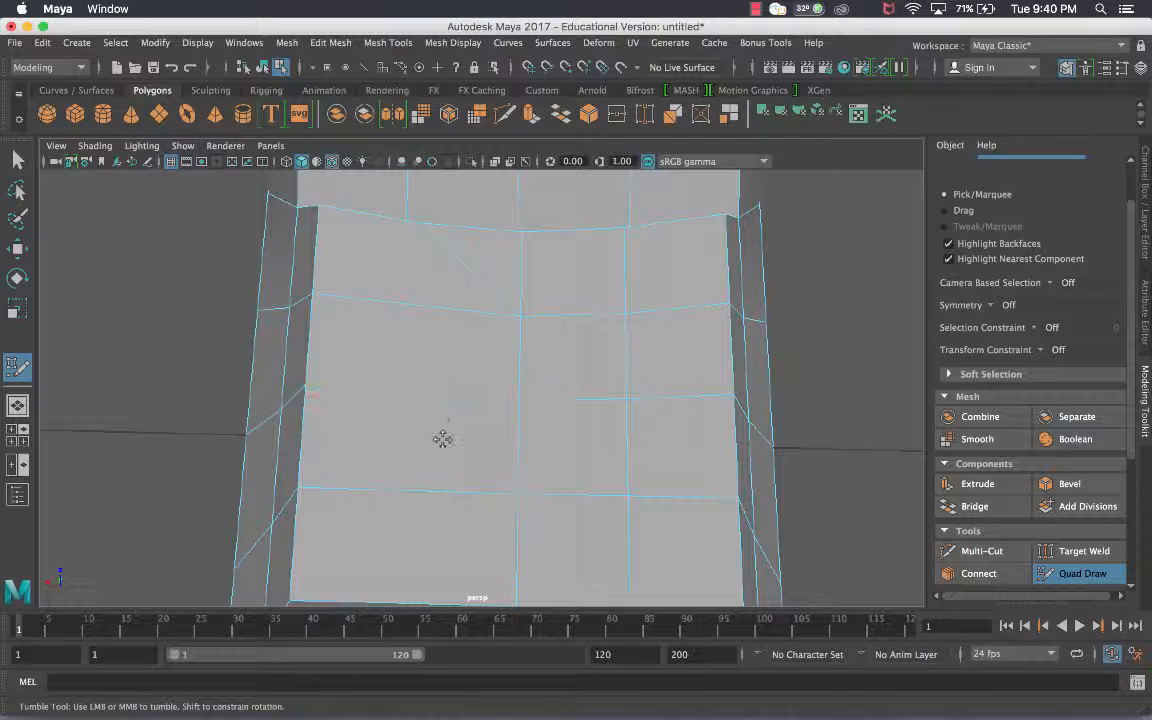
drag(443, 439, 443, 390)
key(super+z)
drag(439, 489, 456, 482)
alt+drag(572, 386, 609, 383)
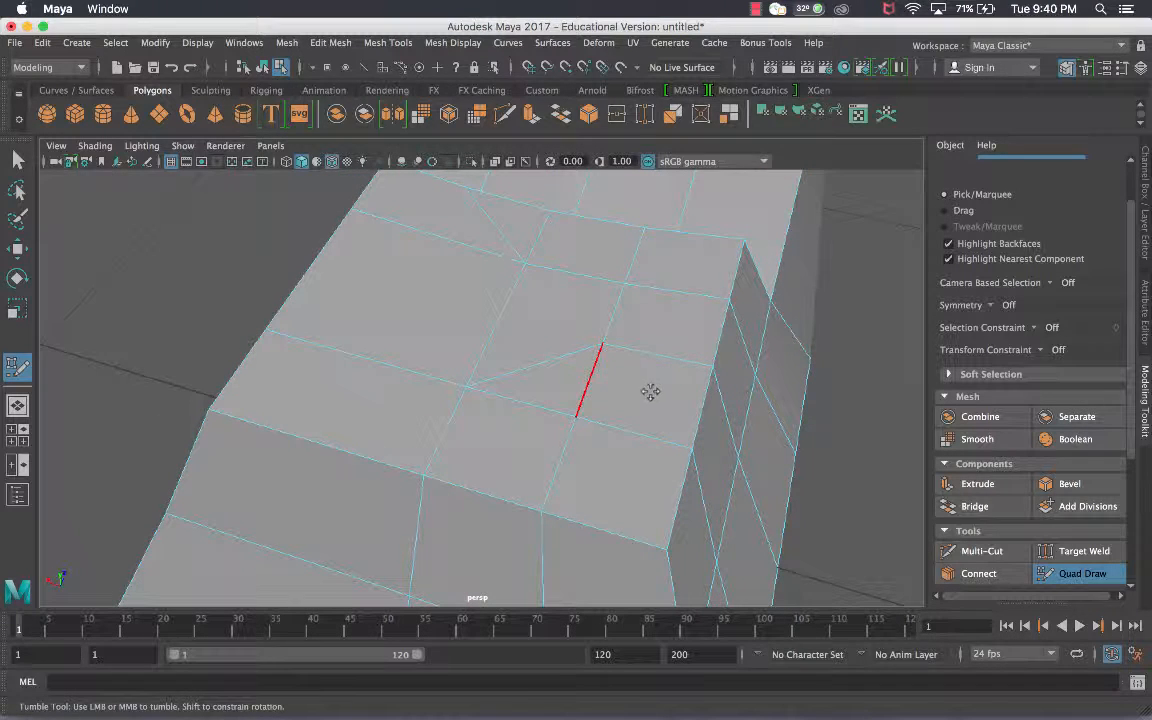
drag(701, 400, 704, 401)
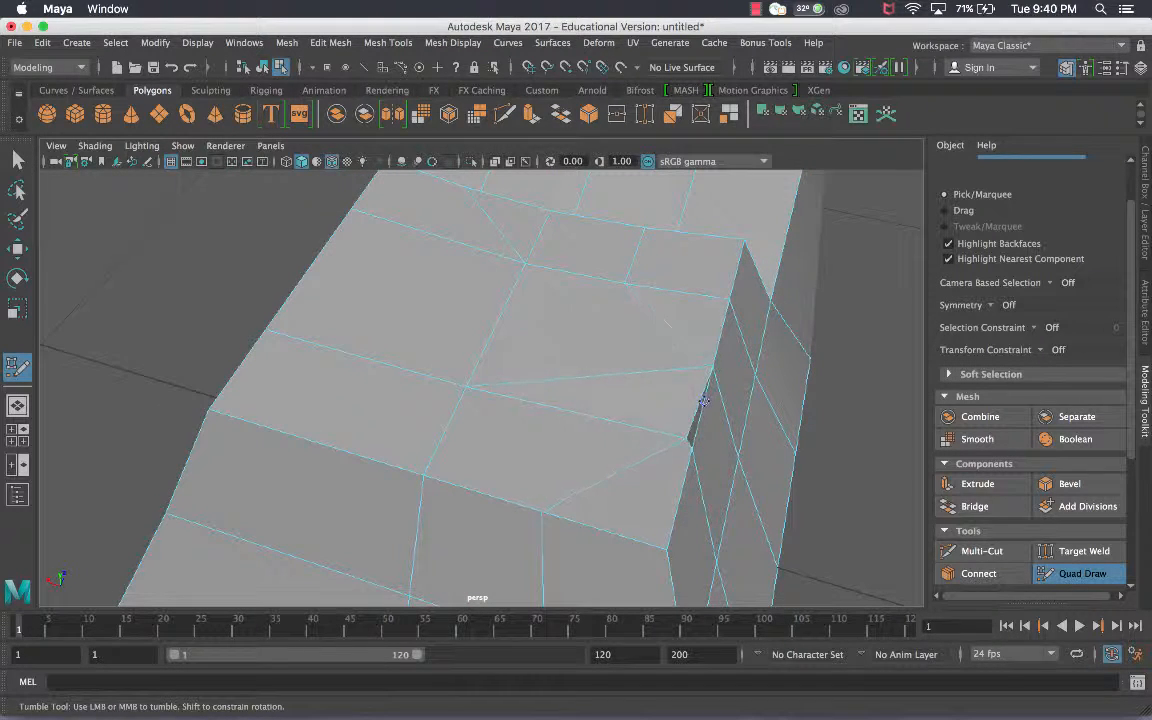
- Reposition the edges and vertices around the block's top corner with Quad Draw, reshaping the surrounding faces
alt+drag(577, 344, 522, 378)
drag(443, 353, 429, 385)
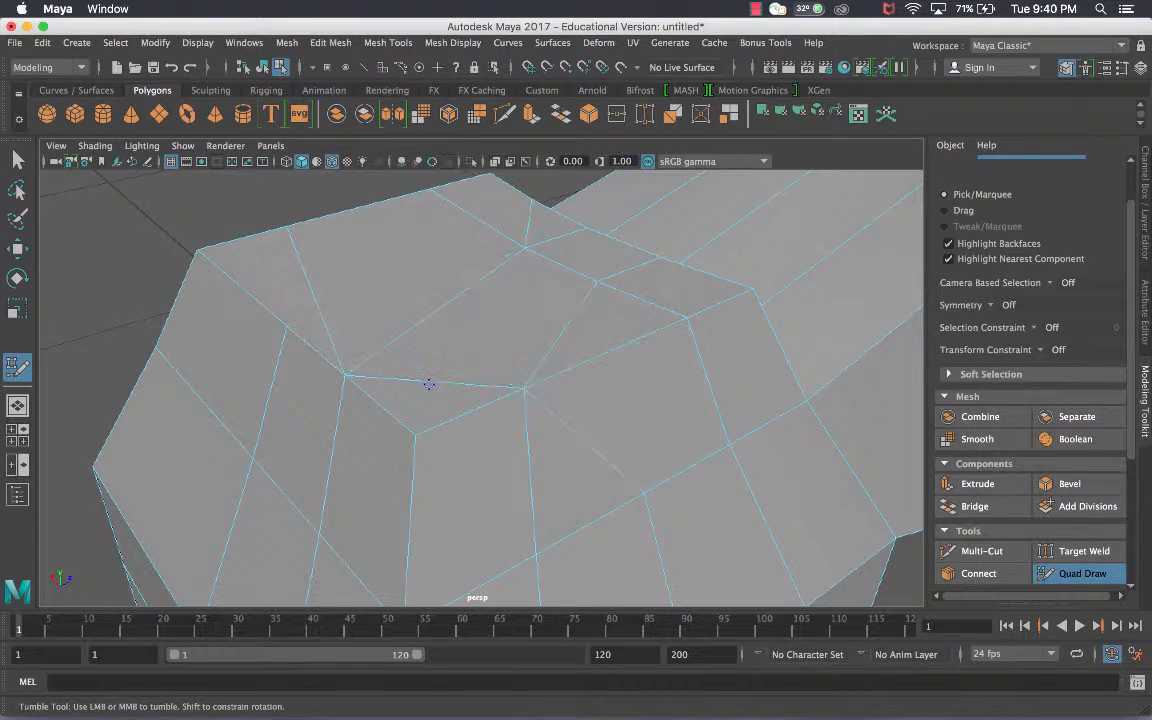
drag(419, 442, 455, 378)
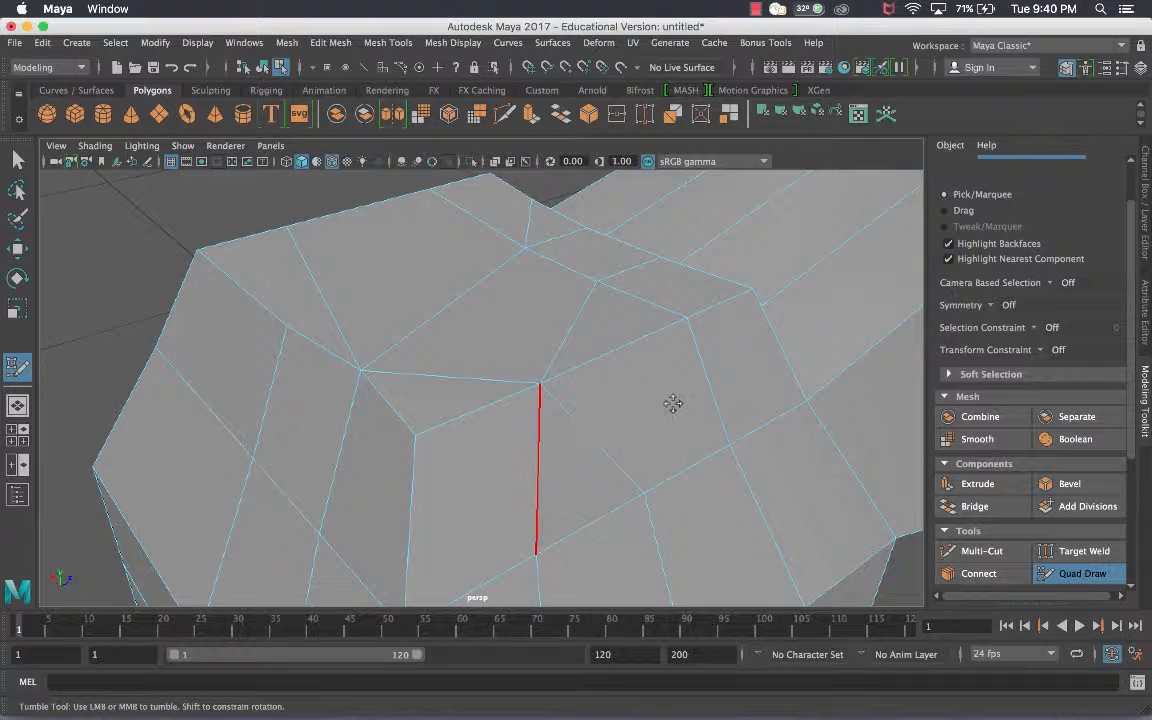
mouse_move(578, 411)
mouse_down()
mouse_move(720, 409)
mouse_move(578, 398)
mouse_move(712, 400)
mouse_move(638, 445)
mouse_move(628, 438)
mouse_move(682, 427)
mouse_move(687, 393)
mouse_move(568, 416)
mouse_move(600, 402)
mouse_up()
alt+right_drag(665, 288, 632, 309)
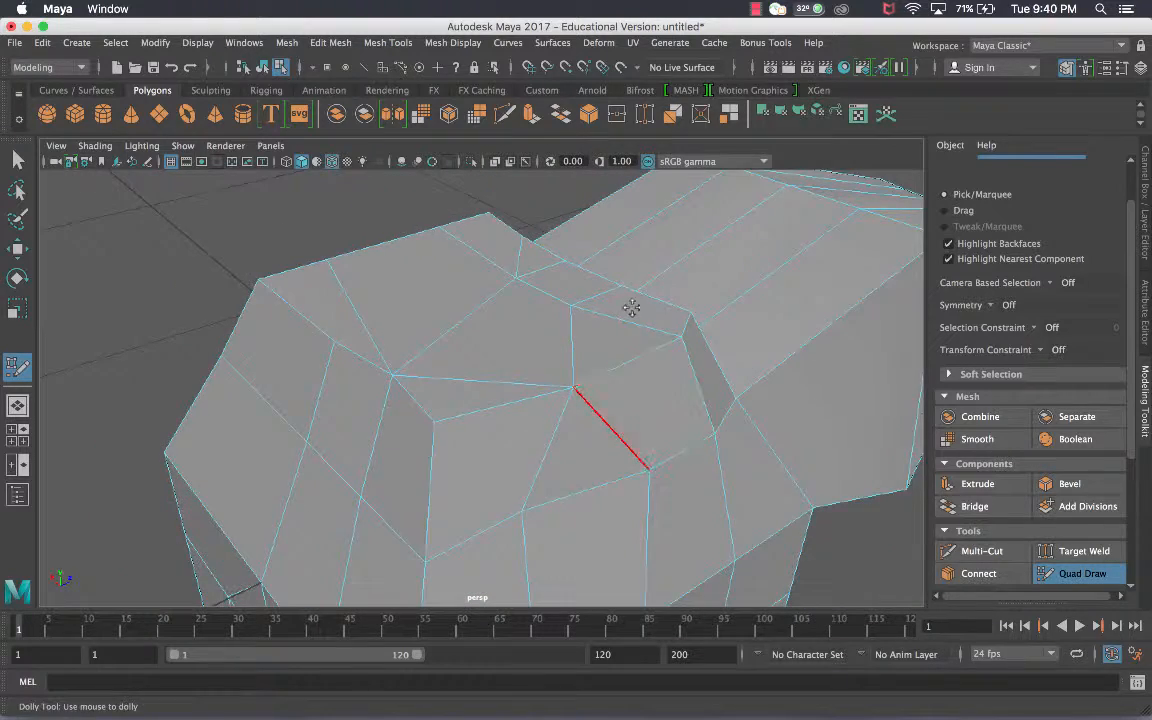
- Move edges and vertices on the block's side wall, pulling its upper and lower borders outward and merging the middle column
alt+drag(560, 440, 470, 296)
alt+middle_drag(415, 475, 483, 311)
alt+right_drag(675, 395, 603, 312)
mouse_move(603, 311)
alt+mouse_down()
mouse_move(481, 399)
mouse_move(339, 401)
mouse_move(355, 404)
mouse_move(337, 352)
mouse_move(357, 370)
alt+mouse_up()
drag(467, 382, 477, 349)
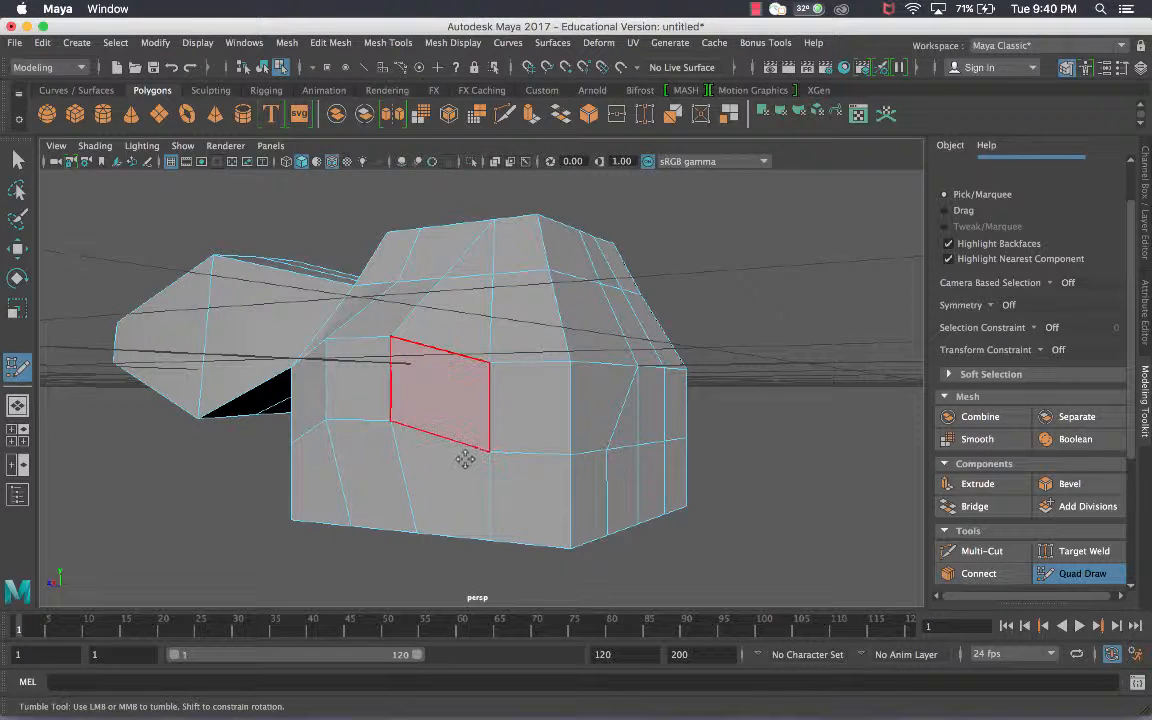
drag(465, 460, 468, 488)
mouse_move(393, 499)
mouse_down()
mouse_move(460, 491)
mouse_move(496, 471)
mouse_move(422, 491)
mouse_move(398, 469)
mouse_move(506, 445)
mouse_up()
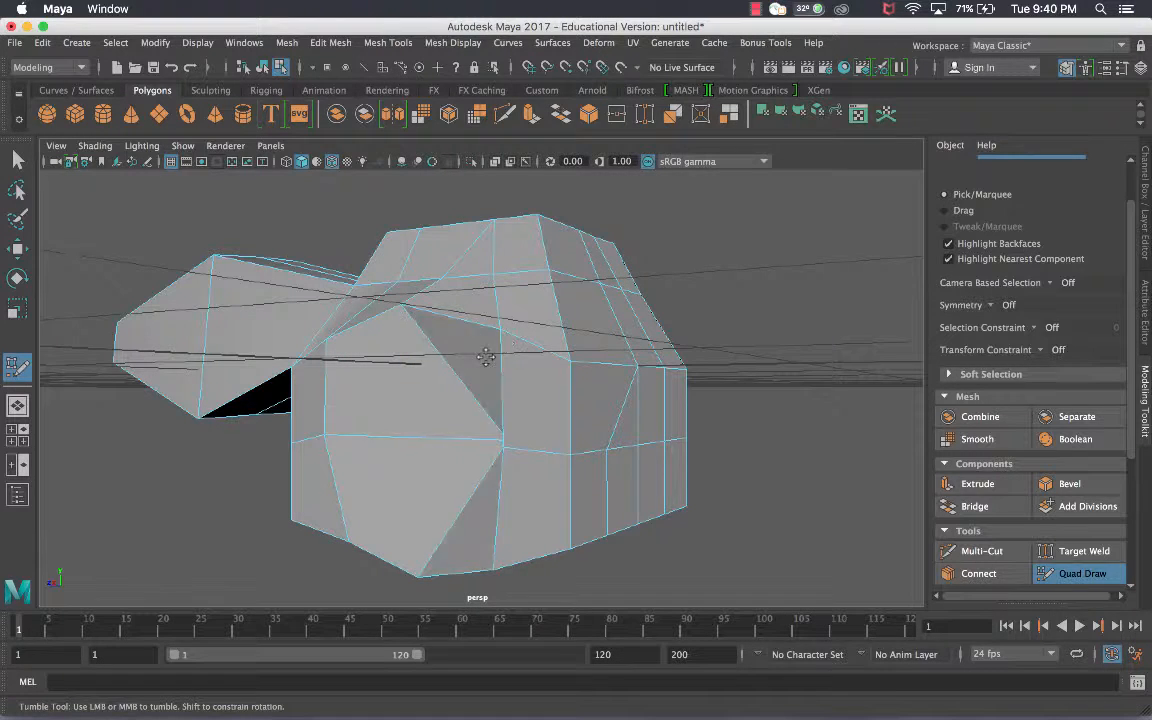
- Relax the mesh across the distorted side wall, the sloped end and the block's top with Quad Draw
alt+drag(388, 317, 437, 330)
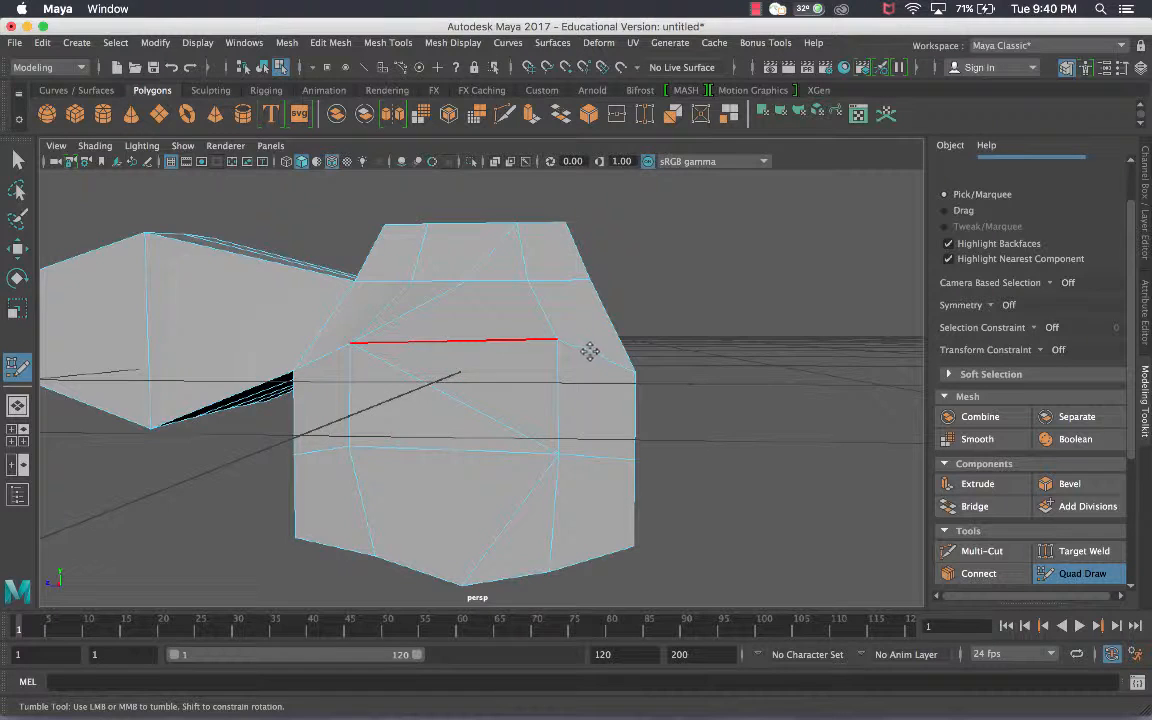
scroll(589, 352, down, 10)
scroll(475, 348, up, 4)
alt+drag(475, 348, 486, 322)
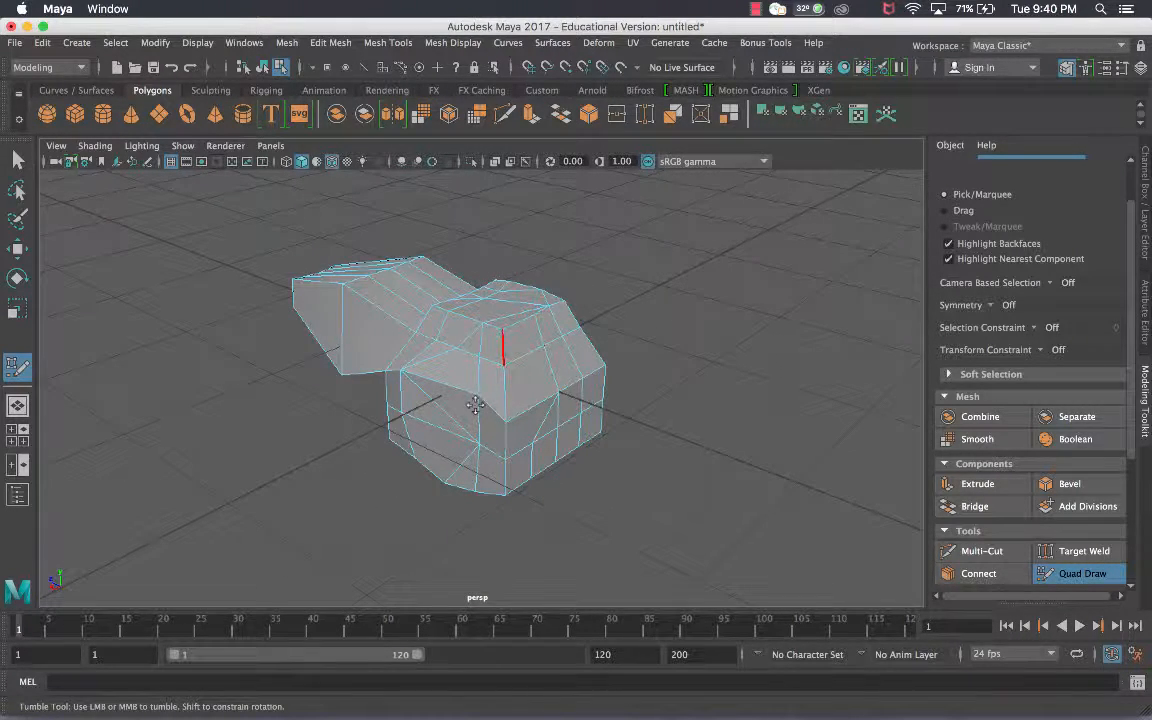
mouse_move(447, 388)
shift+mouse_down()
mouse_move(506, 404)
mouse_move(432, 411)
mouse_move(429, 443)
mouse_move(487, 467)
mouse_move(452, 418)
mouse_move(570, 400)
shift+mouse_up()
shift+drag(564, 355, 503, 373)
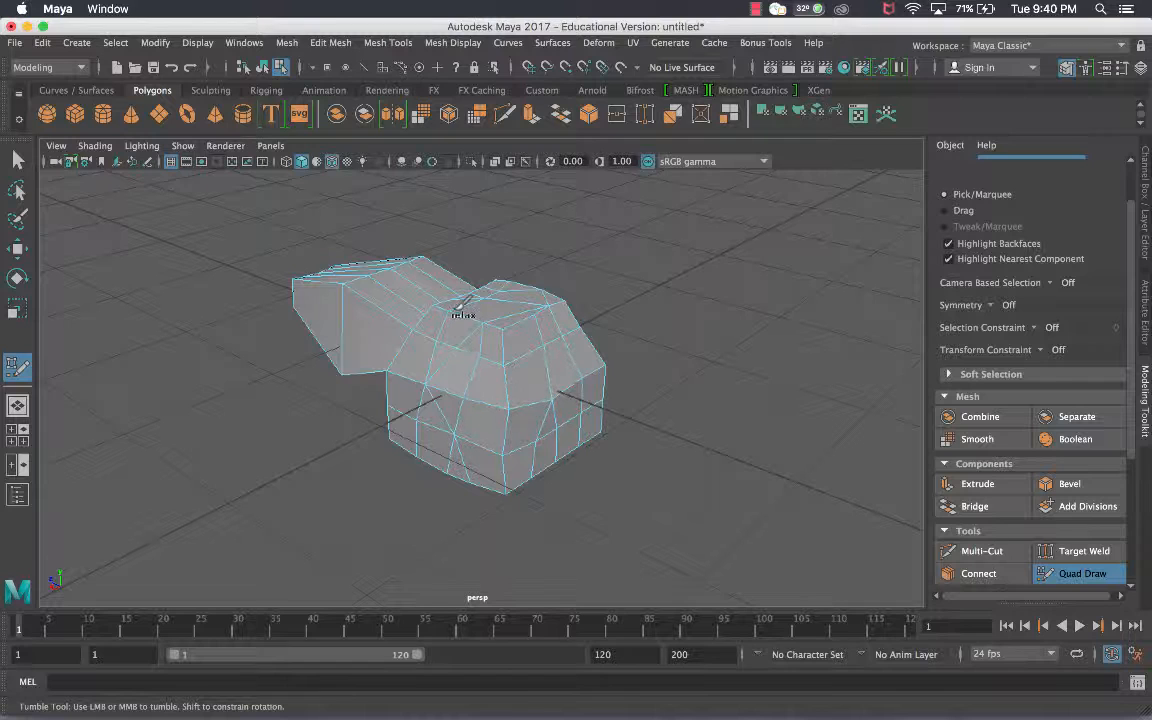
shift+drag(458, 305, 518, 282)
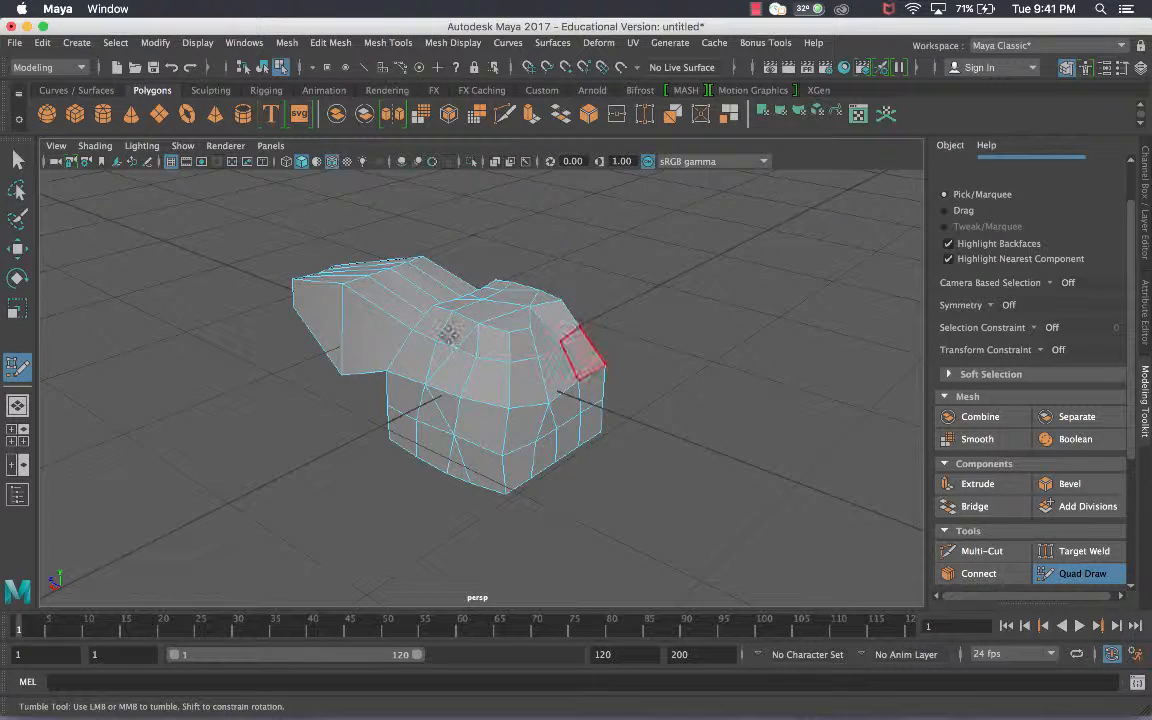
- Relax the block's remaining sides and the protruding extrusion, including its front and underside
alt+drag(542, 342, 590, 388)
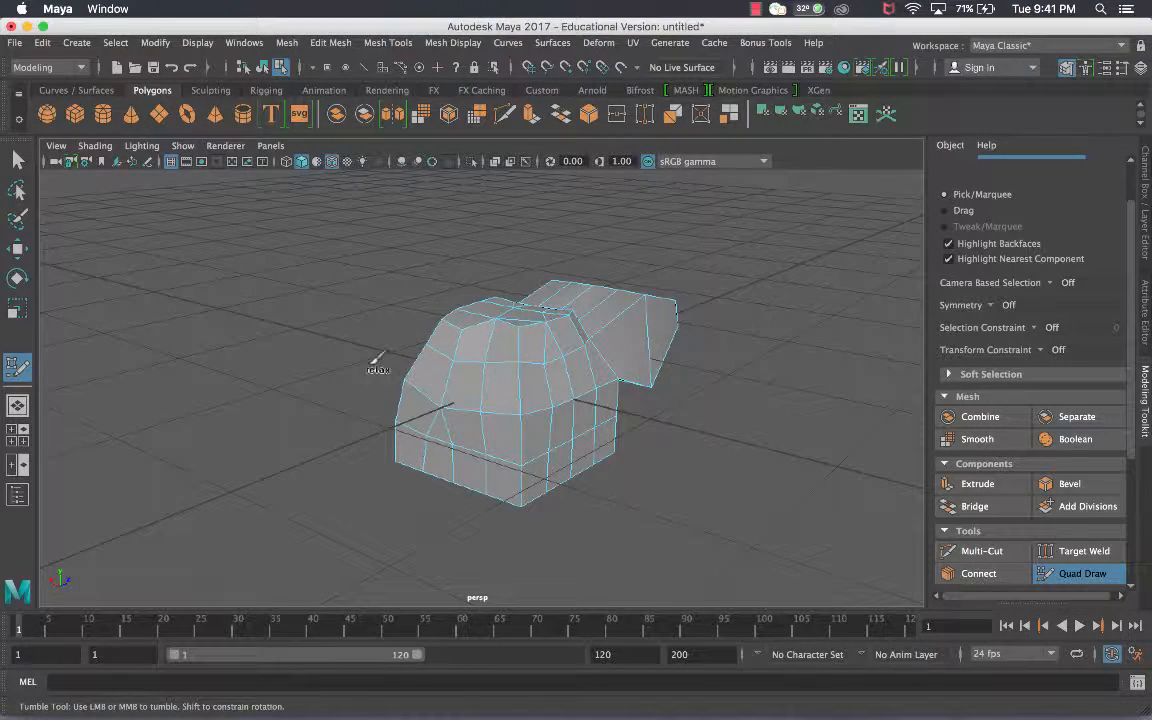
alt+drag(486, 391, 672, 408)
alt+middle_drag(690, 408, 627, 402)
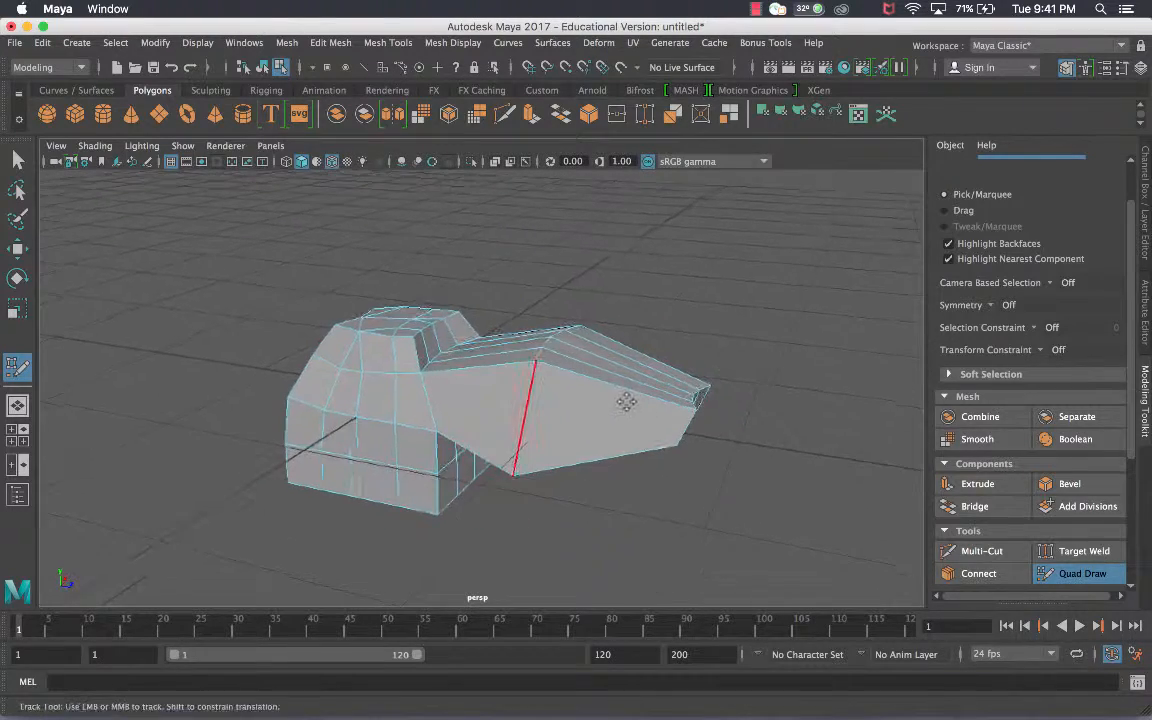
mouse_move(627, 402)
alt+mouse_down()
mouse_move(488, 420)
mouse_move(566, 402)
mouse_move(650, 404)
mouse_move(506, 380)
mouse_move(410, 398)
mouse_move(437, 404)
mouse_move(663, 363)
mouse_move(597, 358)
mouse_move(378, 296)
mouse_move(373, 321)
mouse_move(247, 312)
mouse_move(404, 296)
mouse_move(496, 334)
mouse_move(478, 342)
mouse_move(480, 318)
mouse_move(330, 318)
mouse_move(303, 329)
alt+mouse_up()
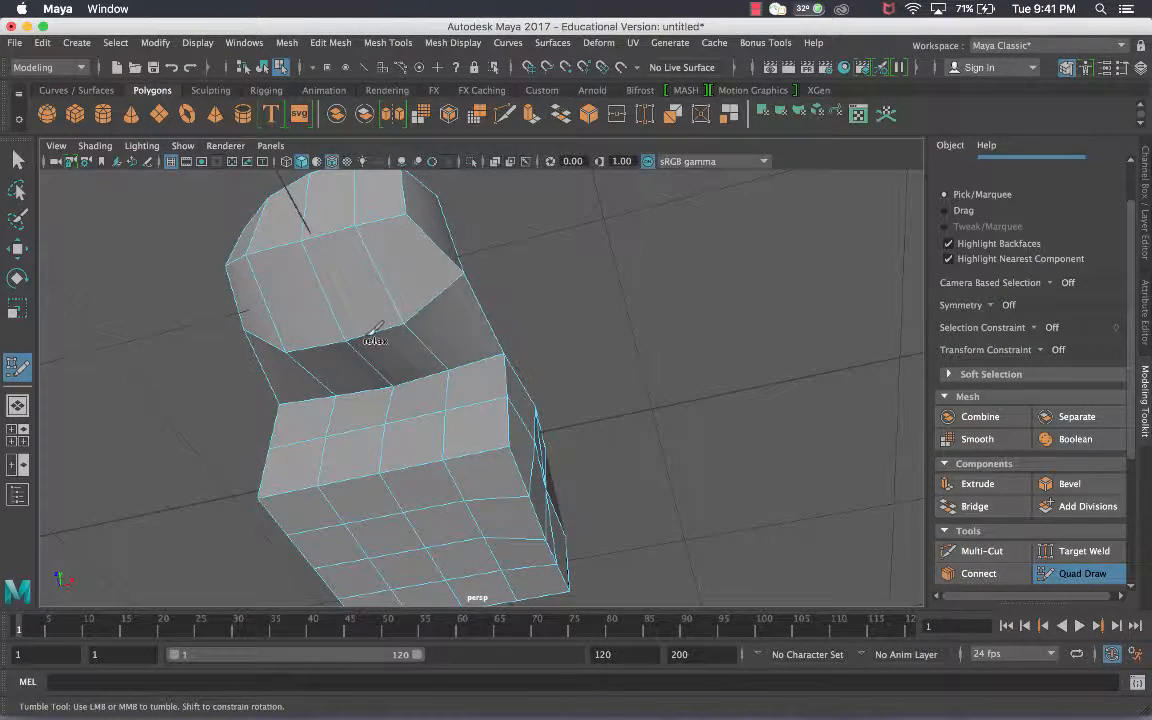
alt+drag(337, 299, 303, 244)
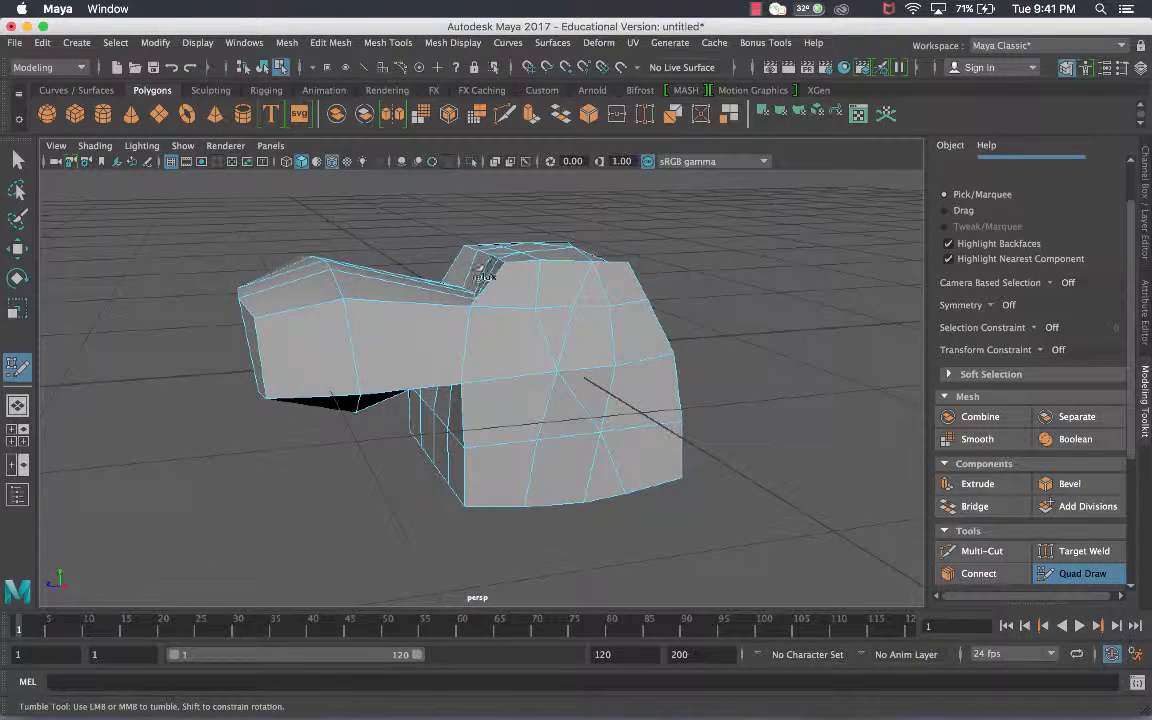
alt+drag(491, 317, 403, 397)
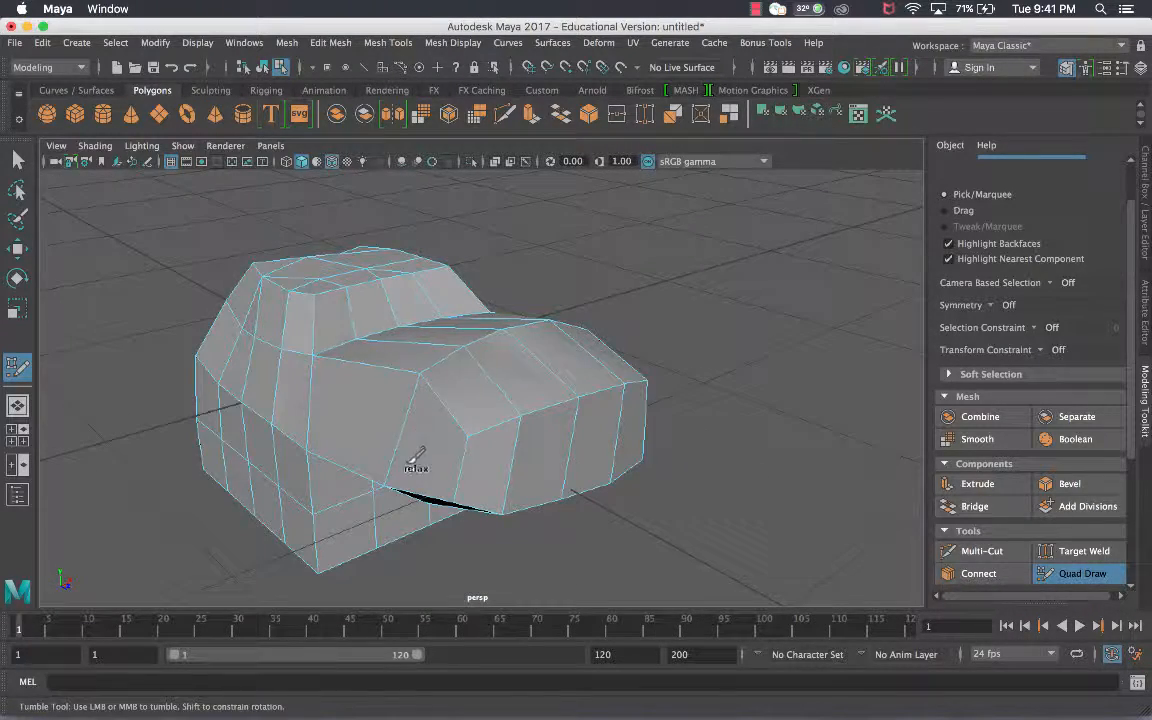
- Relax the block's lower side walls and bottom border into a rounder shape
alt+drag(452, 432, 340, 315)
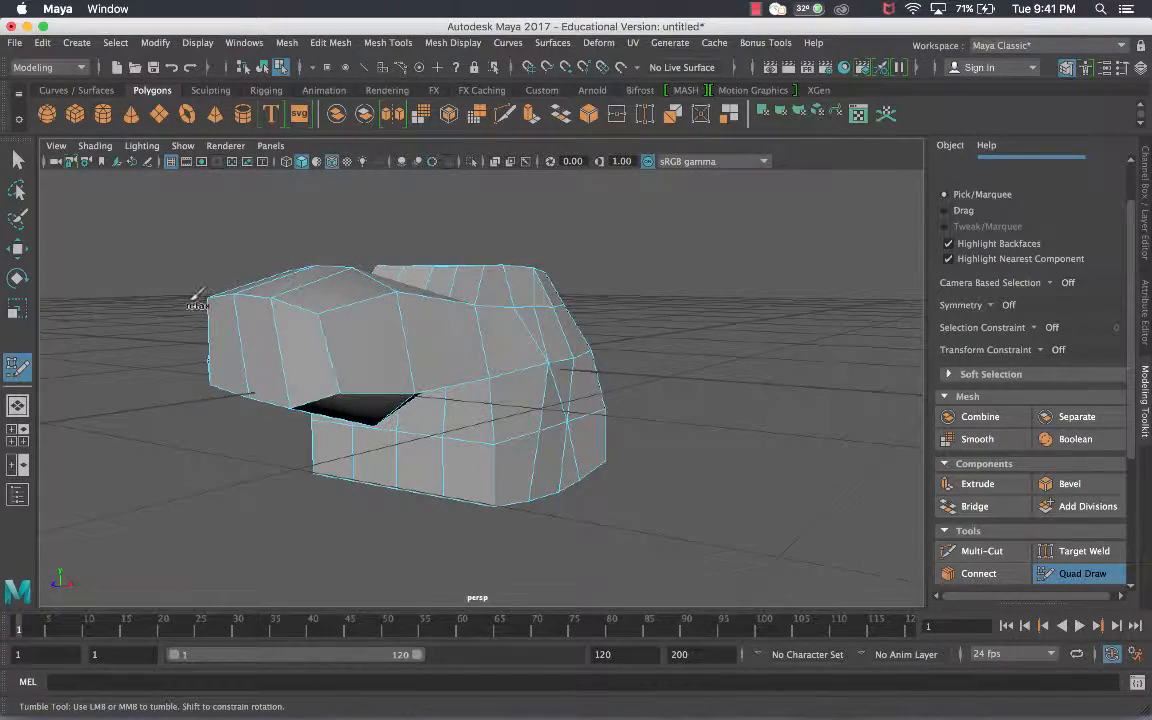
alt+drag(490, 288, 556, 481)
mouse_move(697, 487)
shift+mouse_down()
mouse_move(543, 488)
mouse_move(522, 499)
mouse_move(719, 477)
shift+mouse_up()
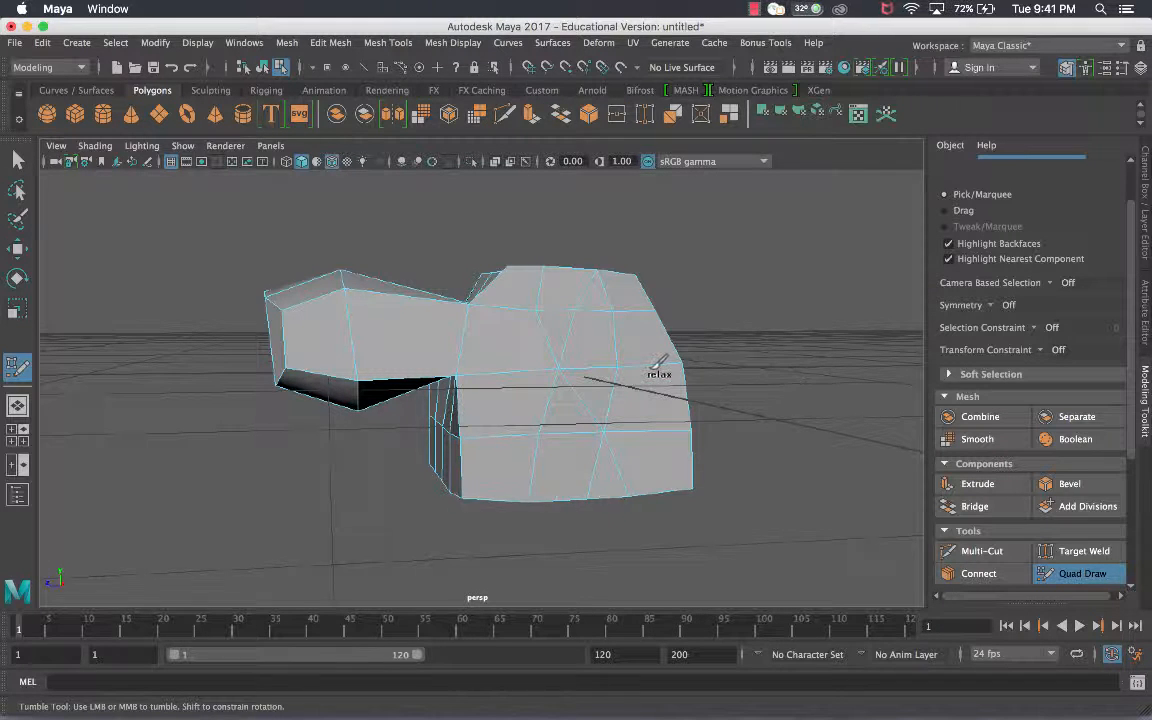
alt+drag(615, 511, 694, 496)
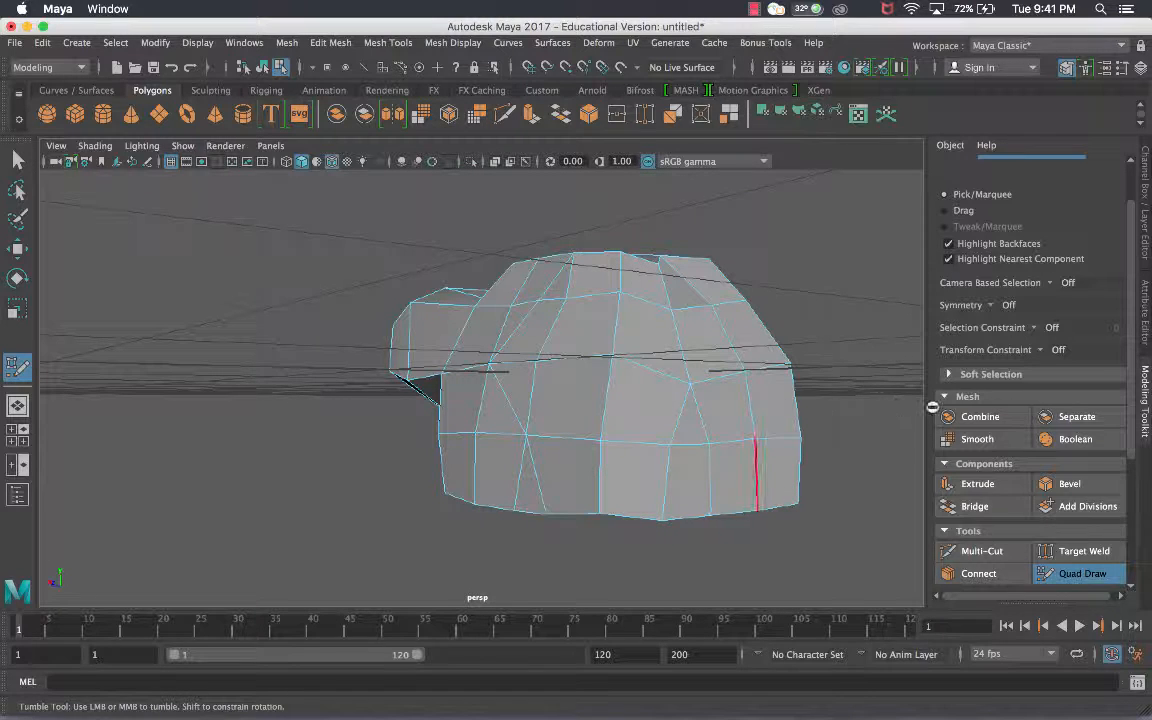
- Return the relaxed block to object mode and view it from the extrusion's side
alt+drag(778, 246, 694, 333)
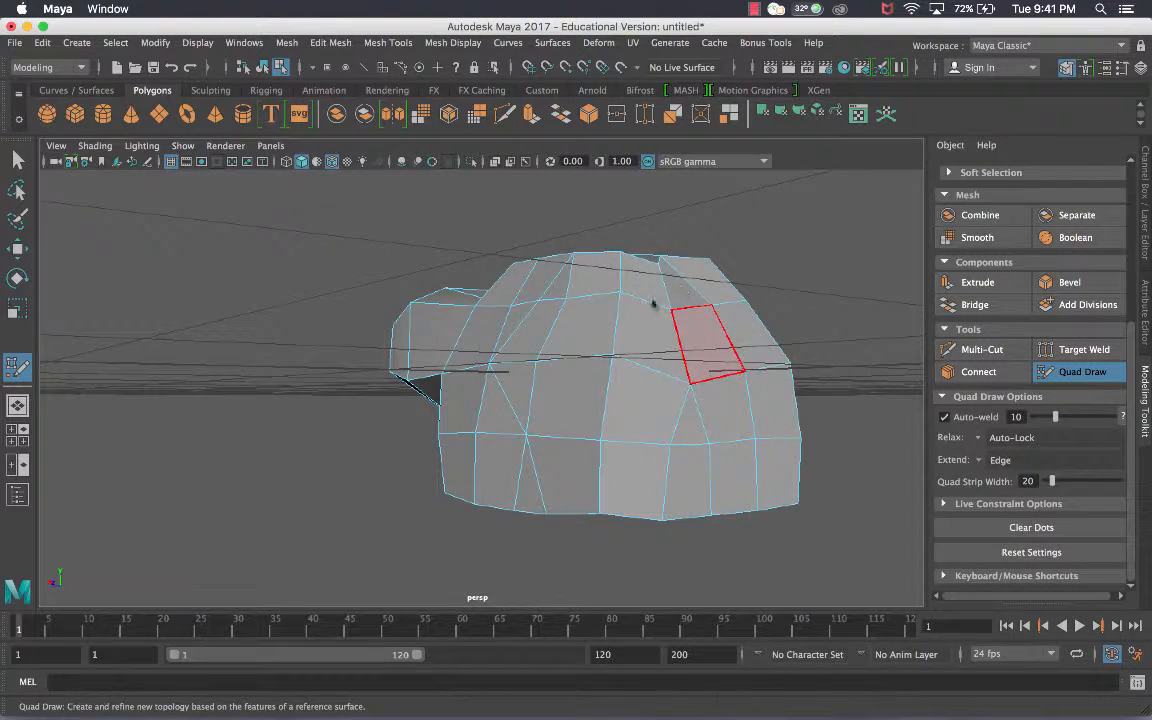
right_drag(707, 265, 800, 239)
alt+drag(800, 239, 896, 290)
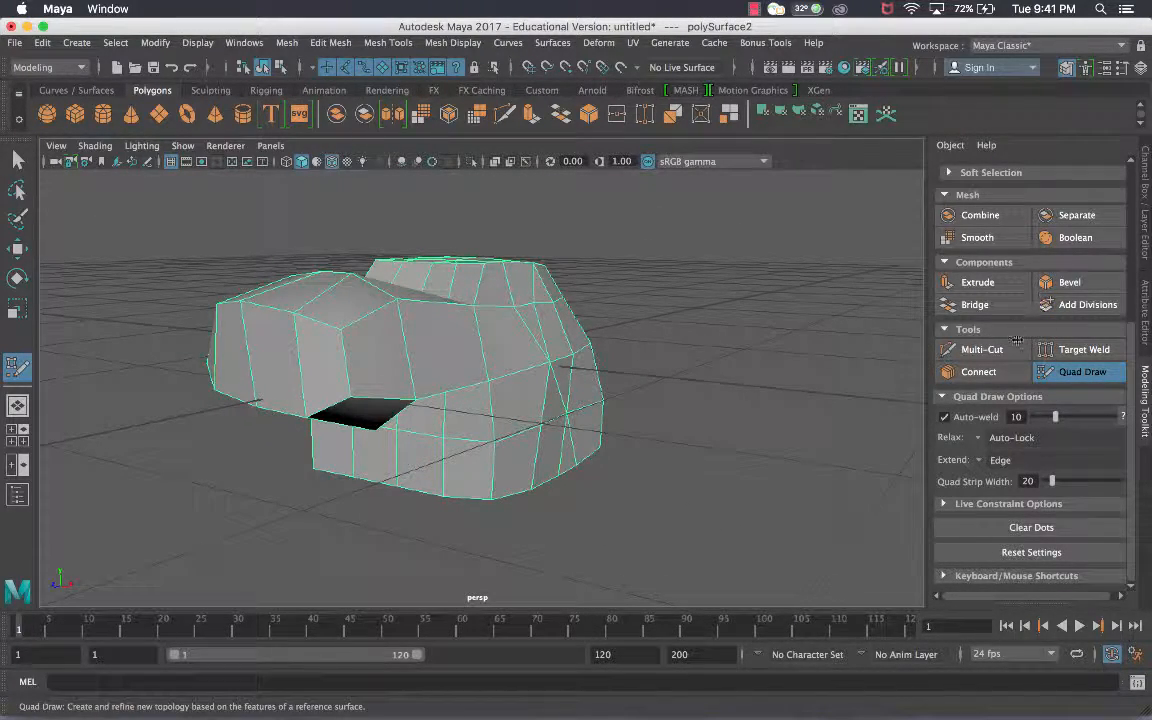
scroll(1045, 401, up, 5)
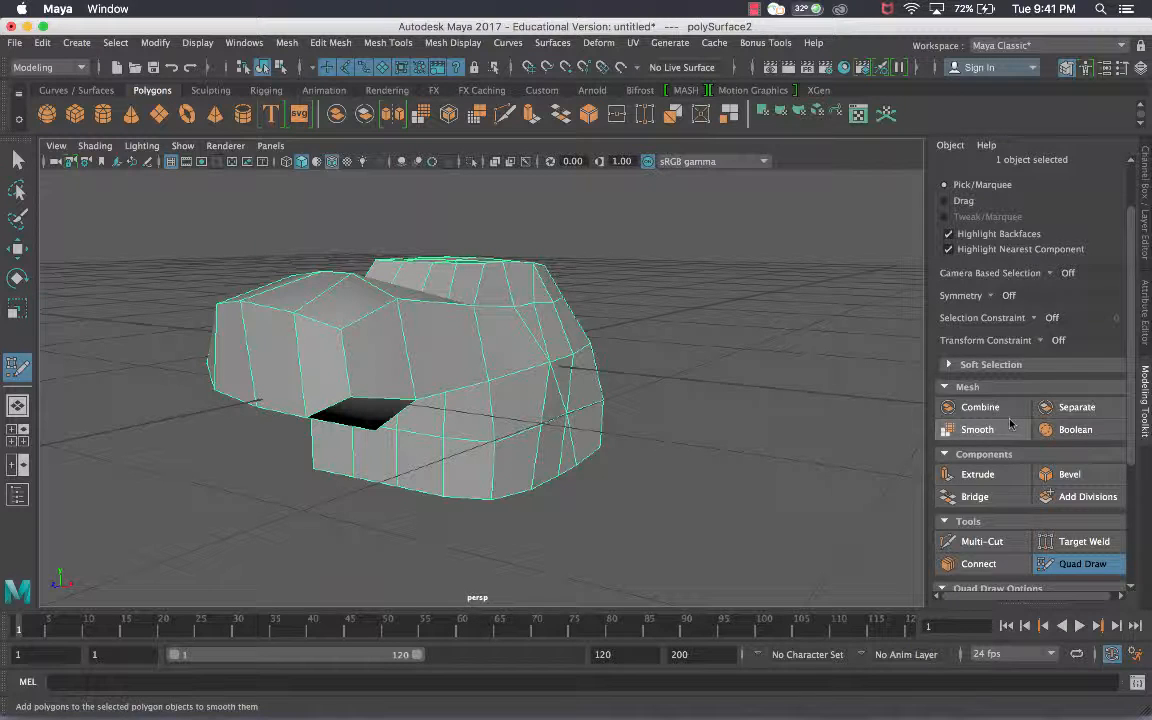
scroll(1013, 426, down, 2)
scroll(1012, 424, up, 3)
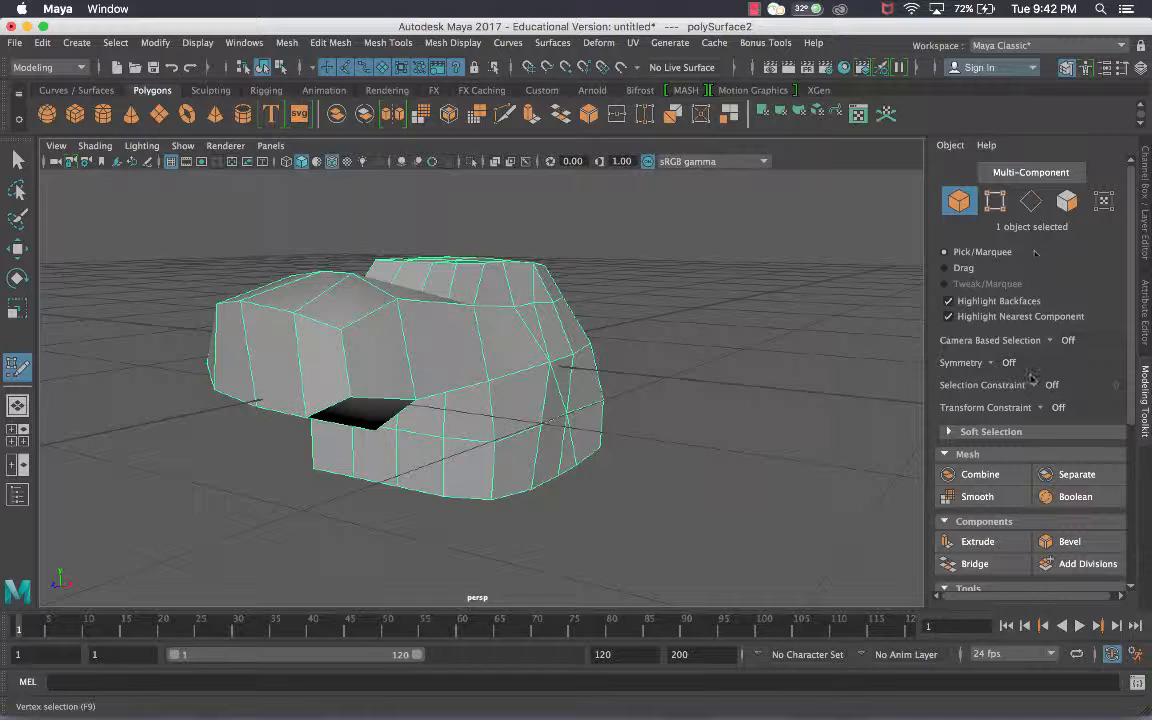
scroll(1034, 380, down, 3)
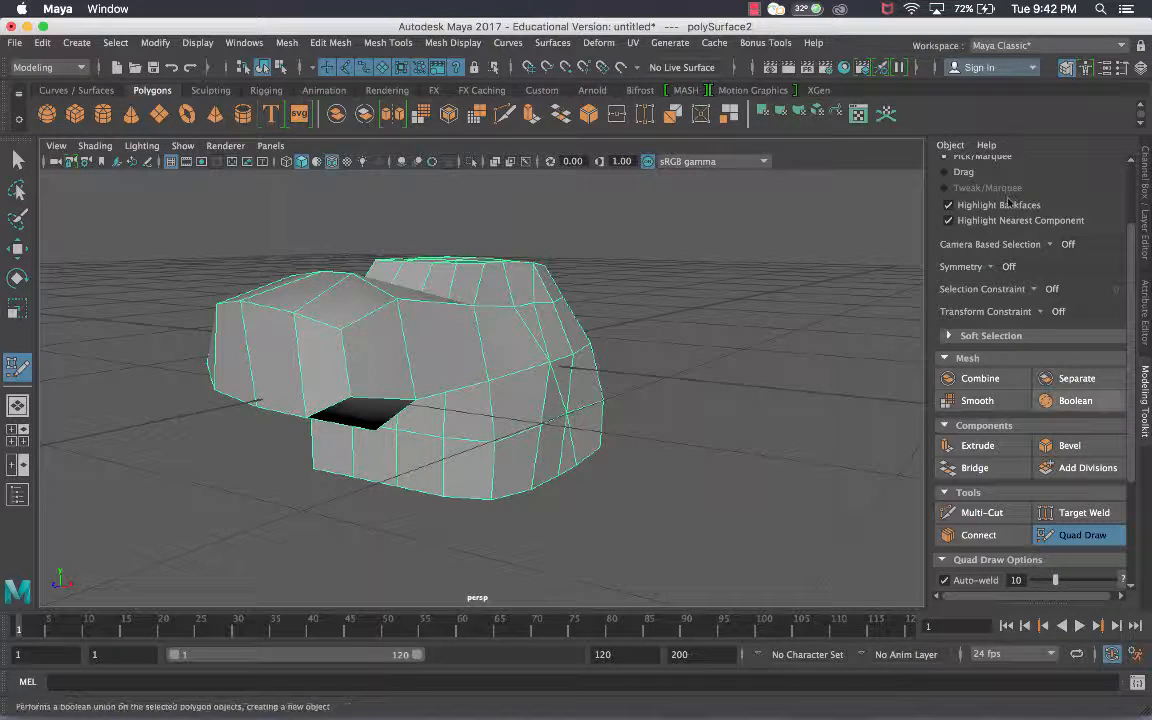
scroll(1035, 340, up, 3)
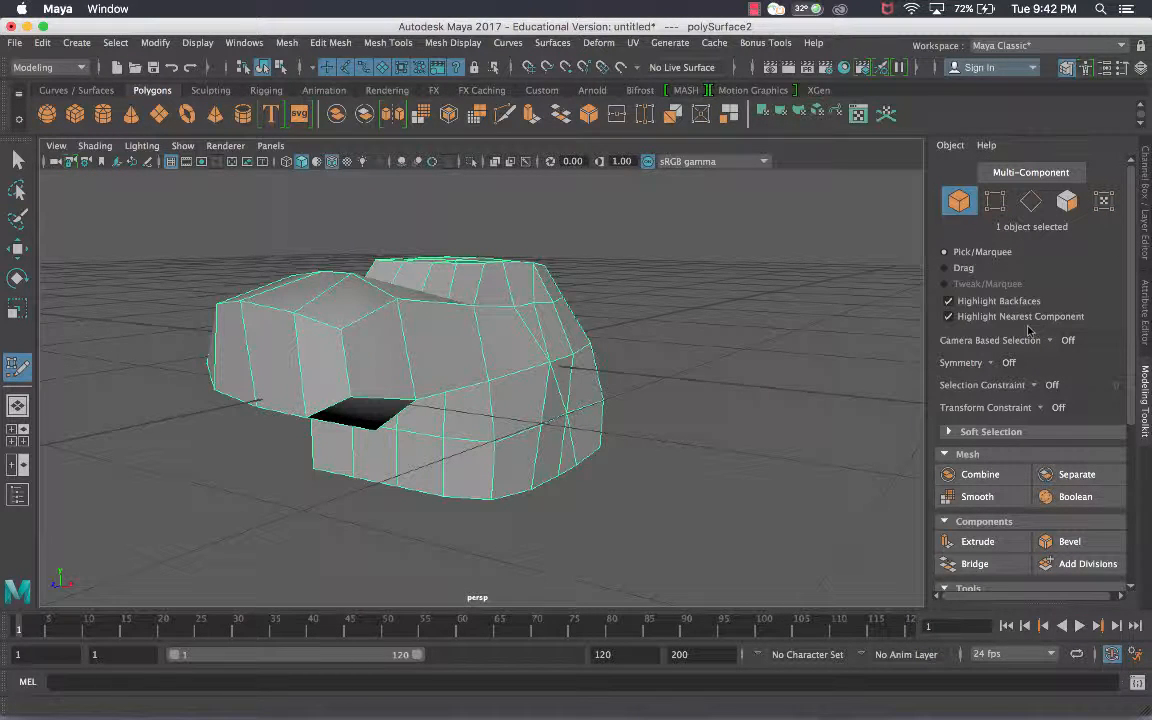